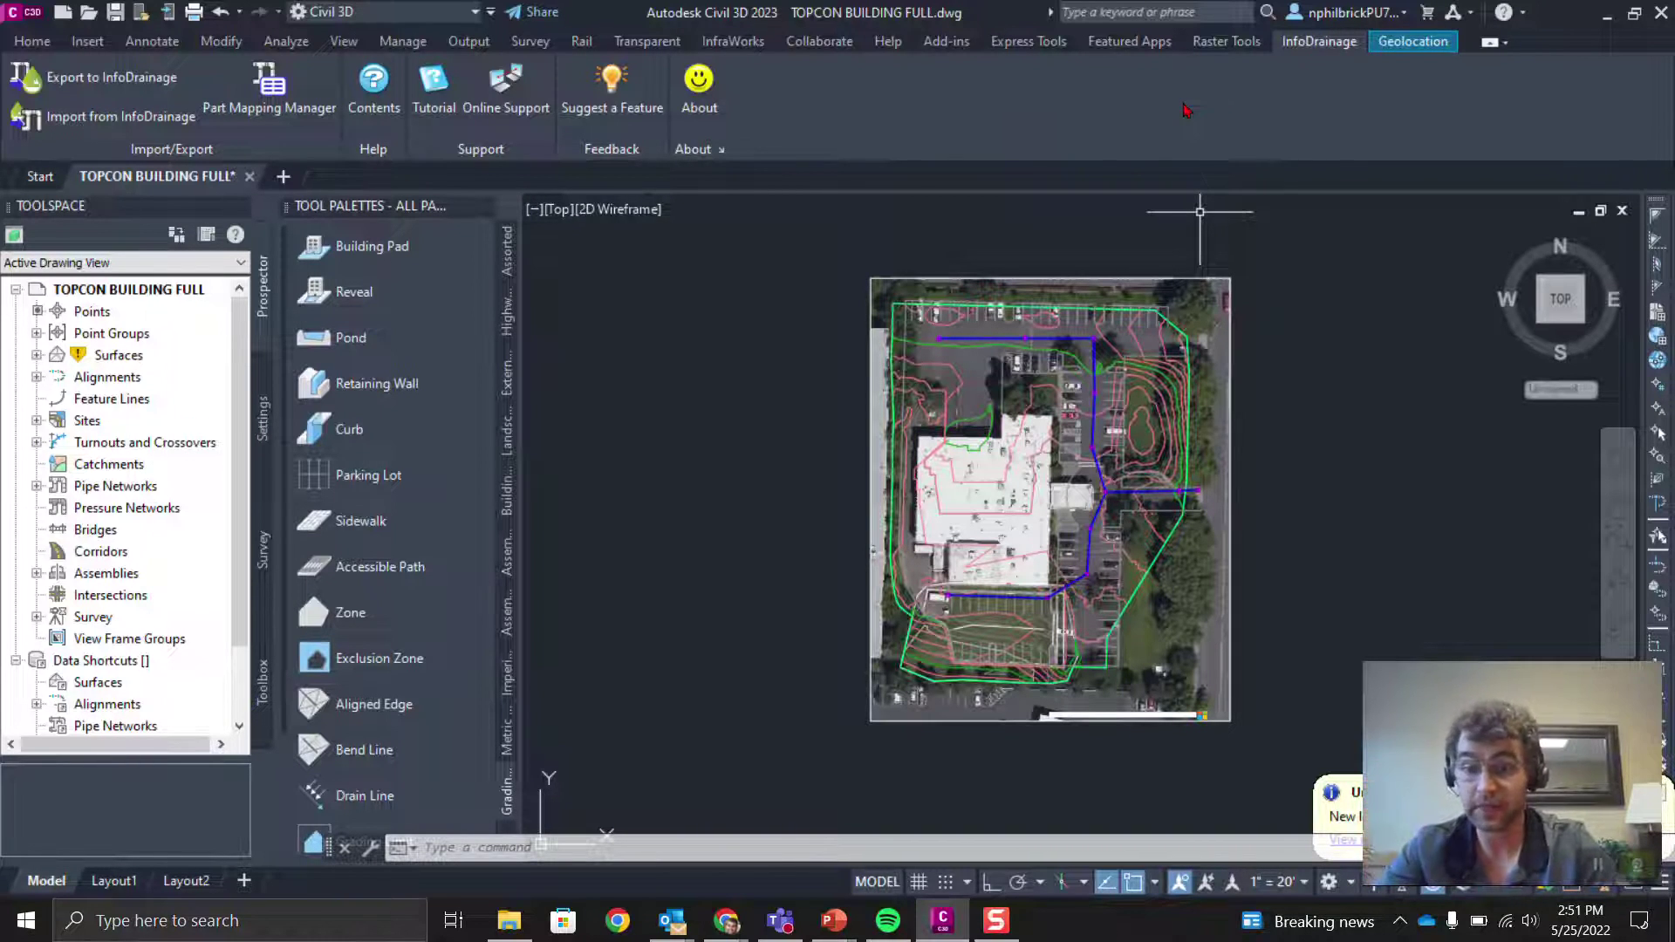
Start the InfoDrainage export and name the new file VIDEO INFO FILE.iddx on the Desktop.
{"action": "left_click", "coordinate": [144, 80]}
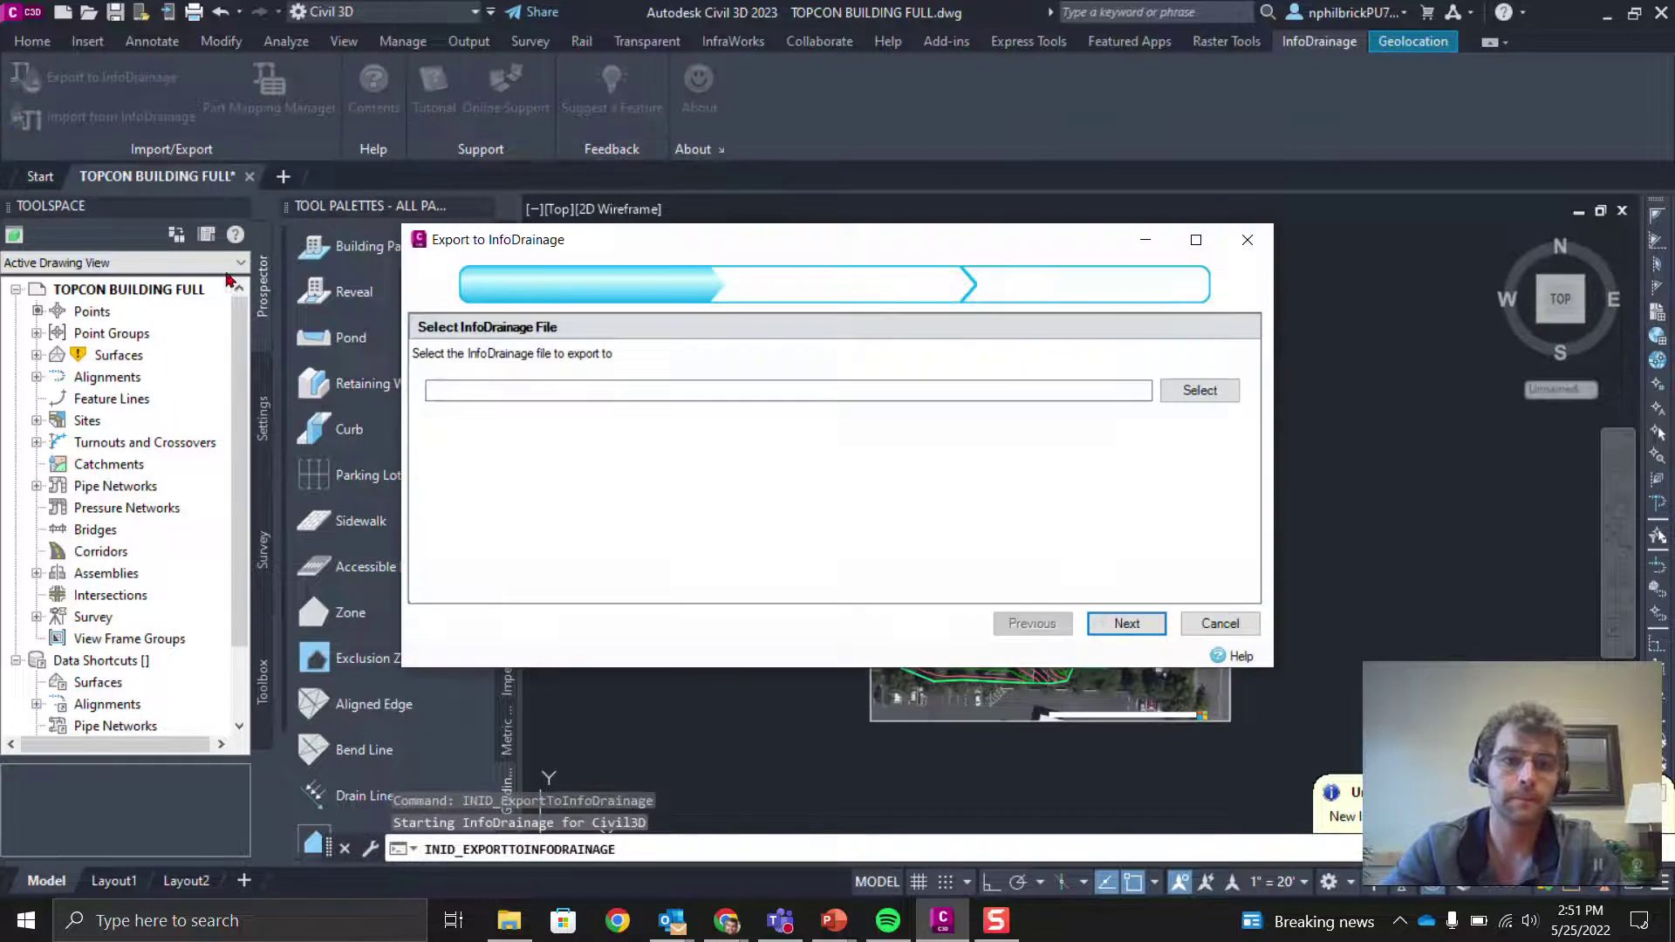
{"action": "left_click_drag", "start_coordinate": [721, 252], "coordinate": [718, 150]}
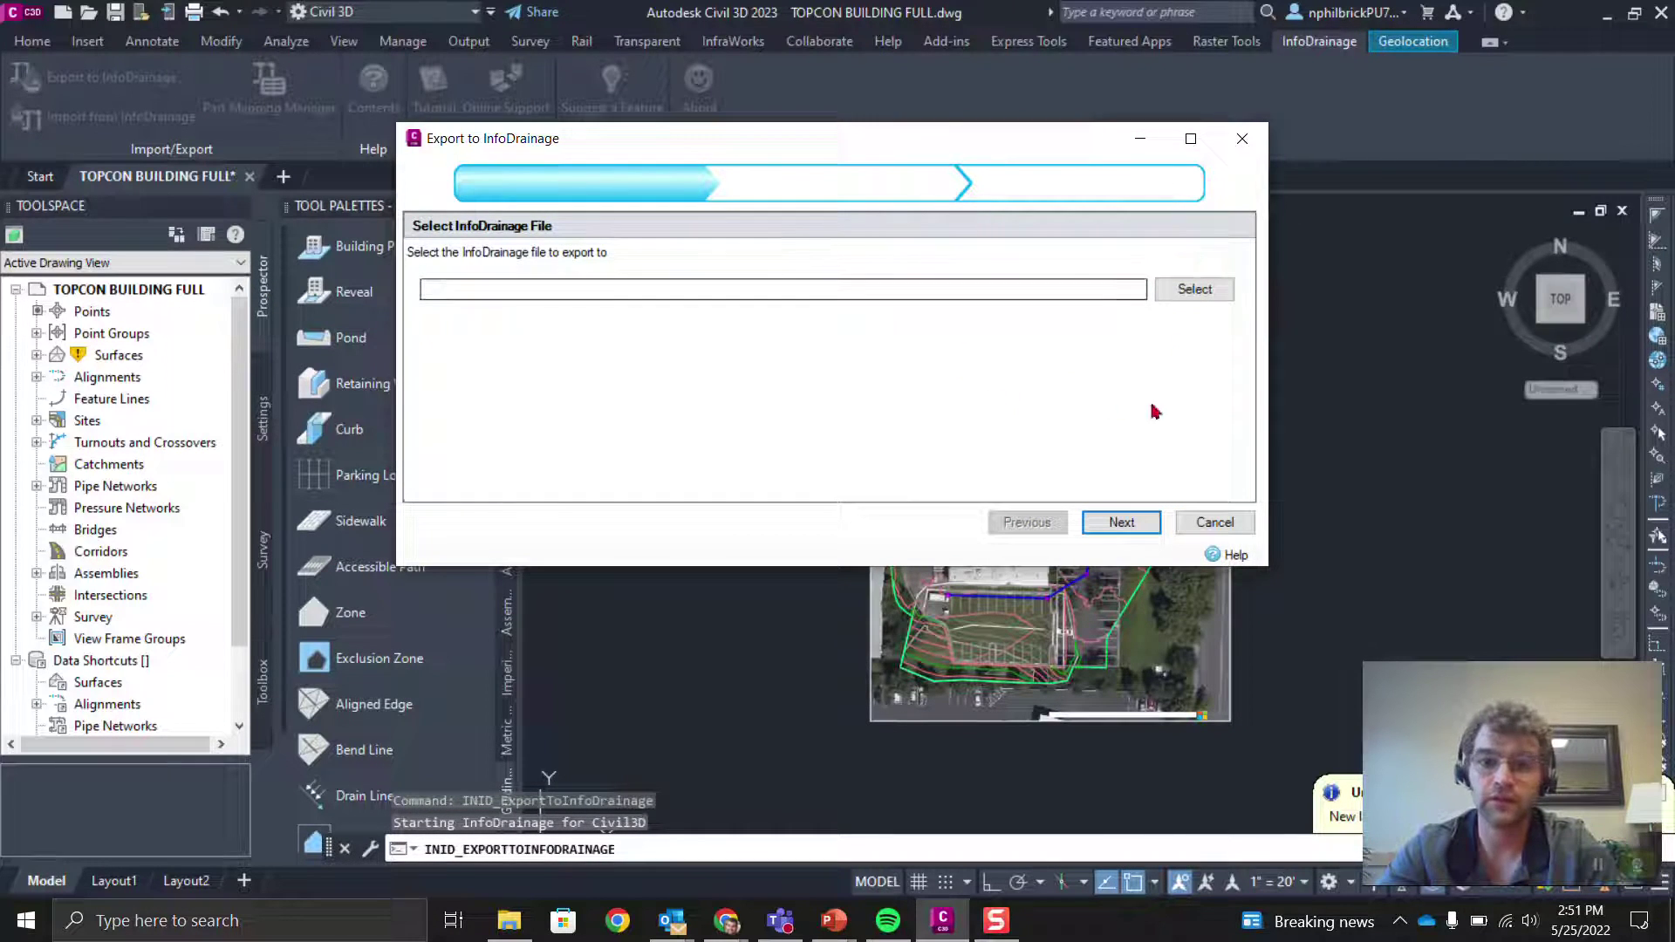
{"action": "left_click", "coordinate": [1187, 290]}
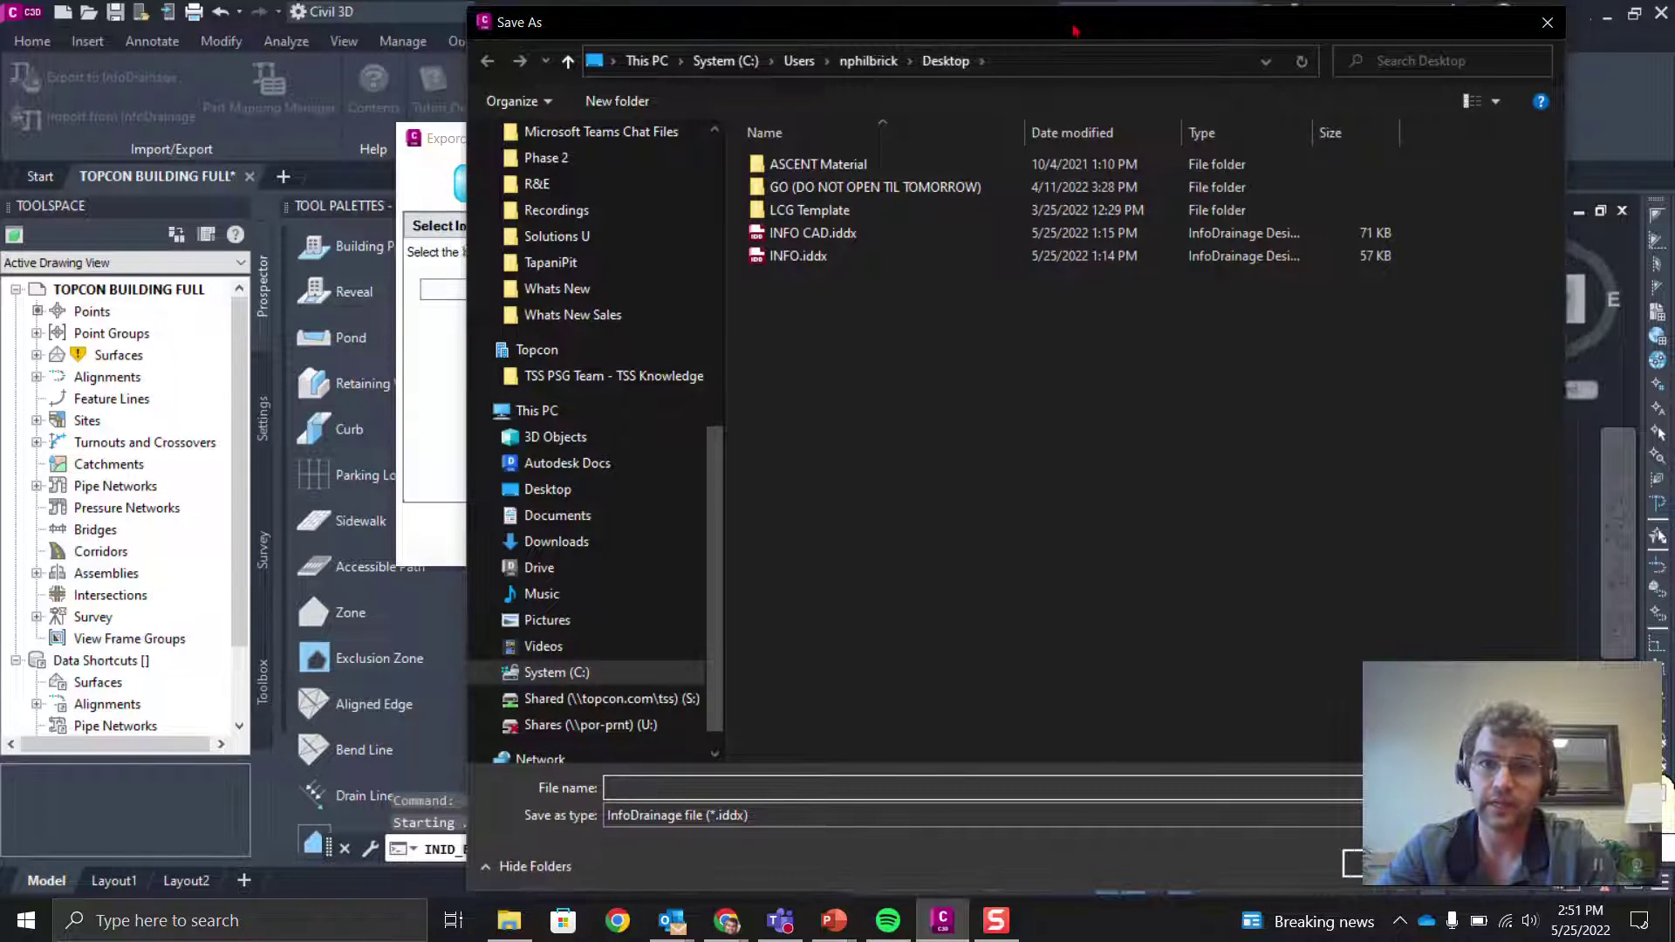
{"action": "type", "text": "Vi"}
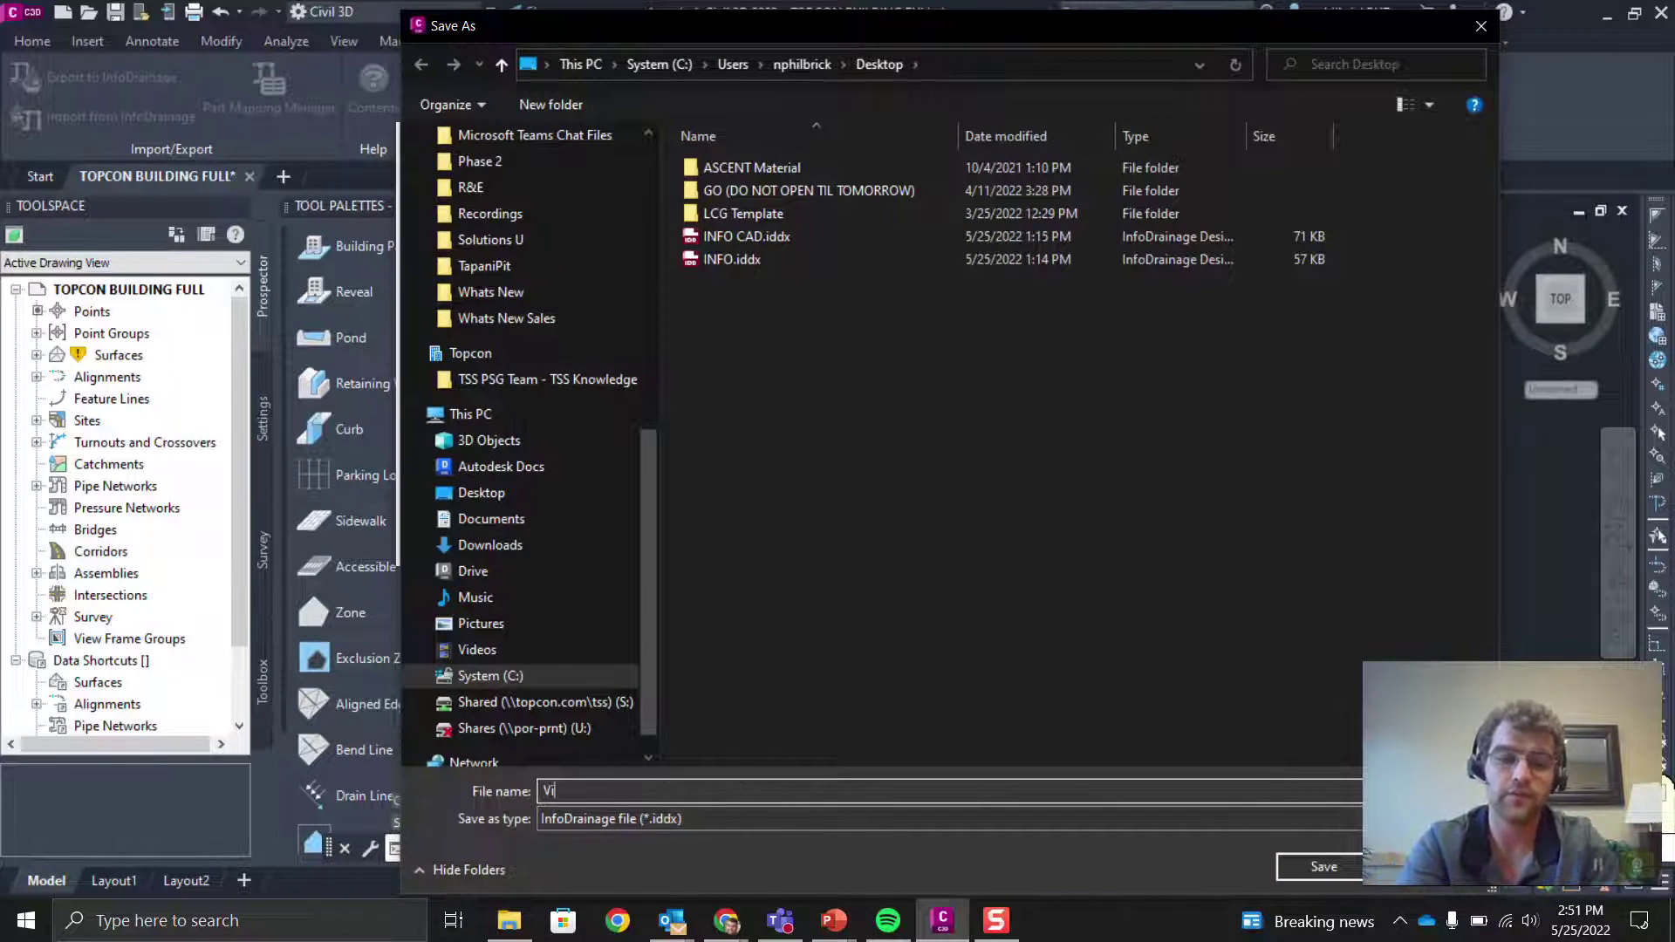
{"action": "type", "text": "DEO INFO FILE"}
{"action": "key", "text": "Return"}
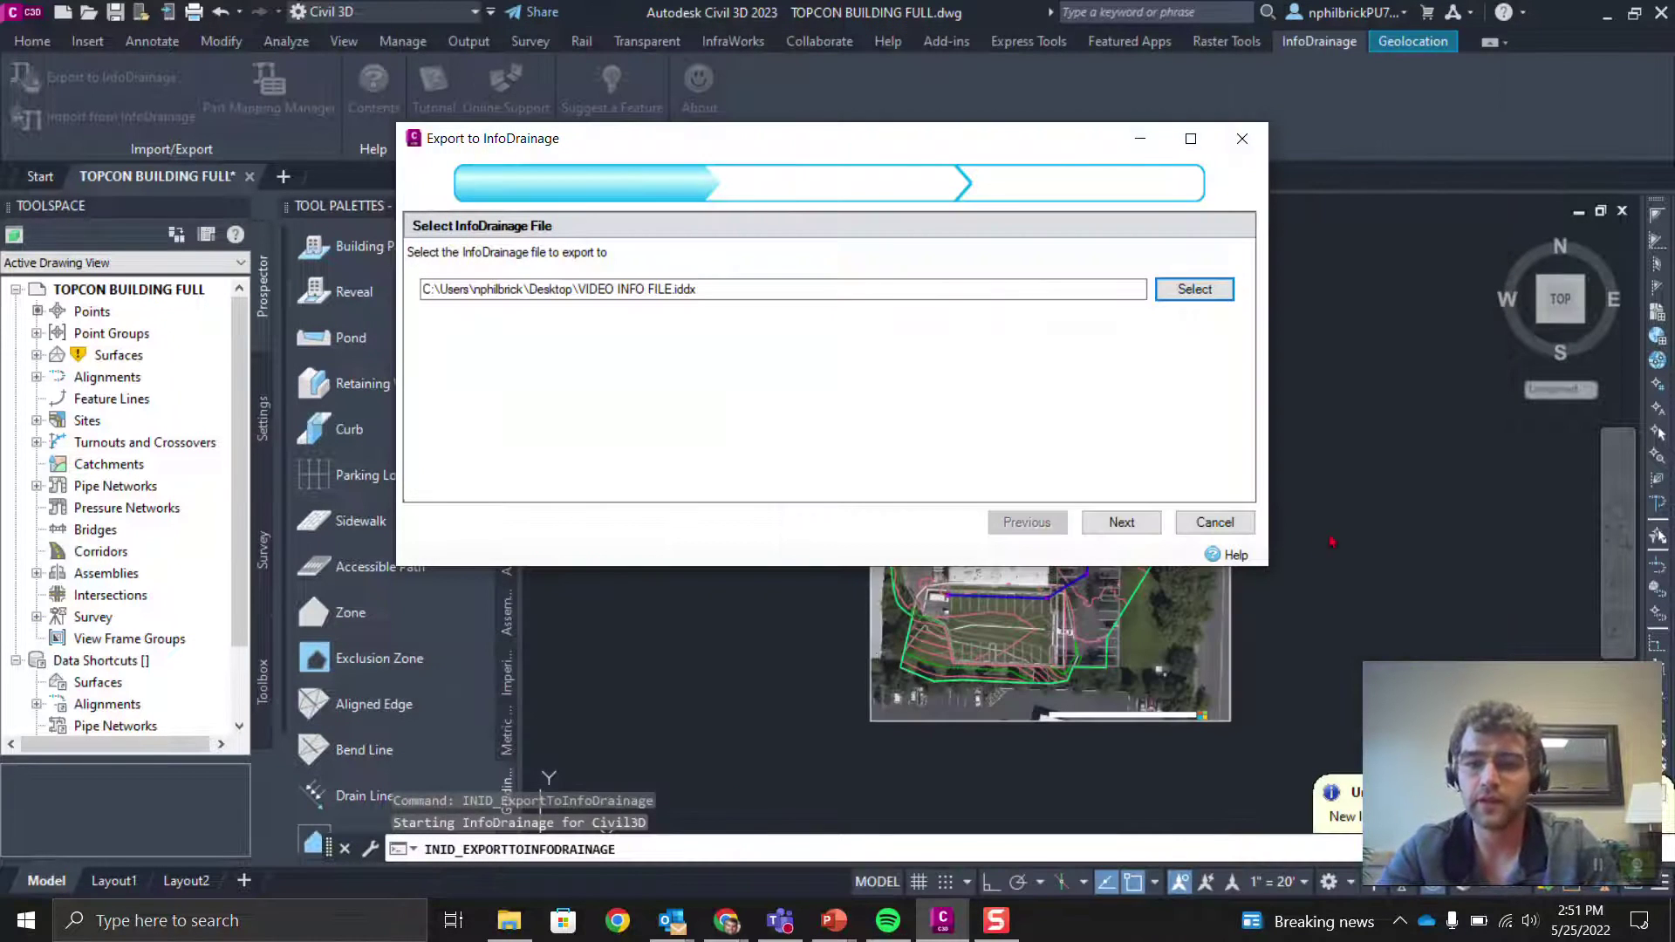
Include Network - (1) in the export and advance to the Parts Mapping Manager.
{"action": "left_click", "coordinate": [1134, 524]}
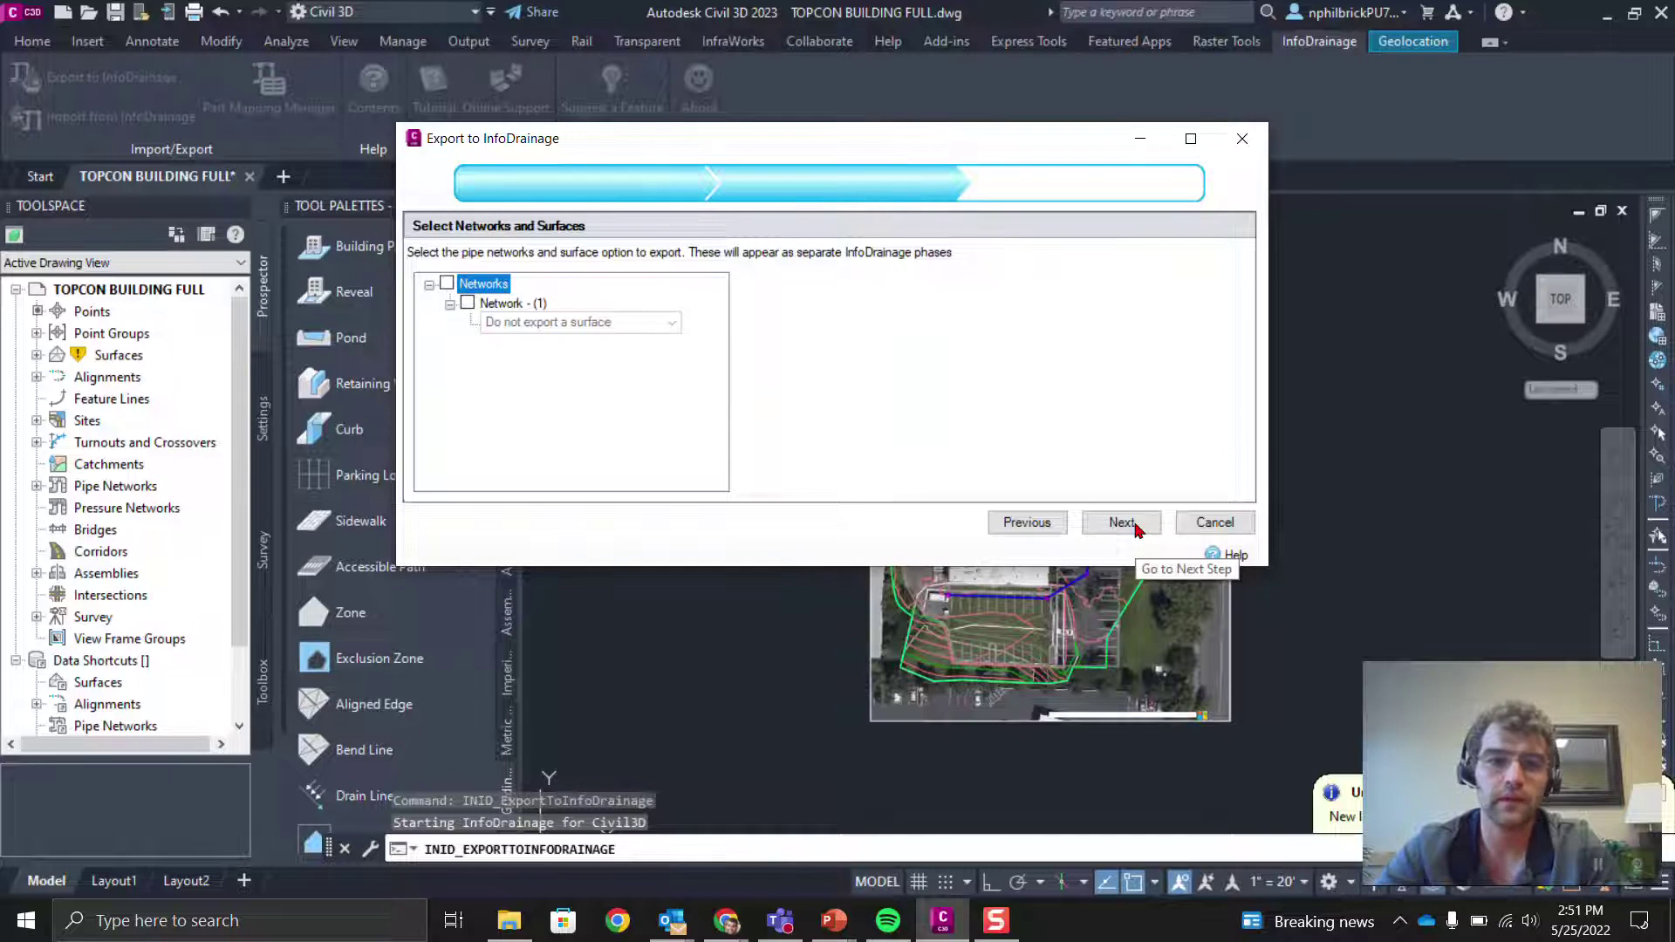
{"action": "left_click", "coordinate": [469, 304]}
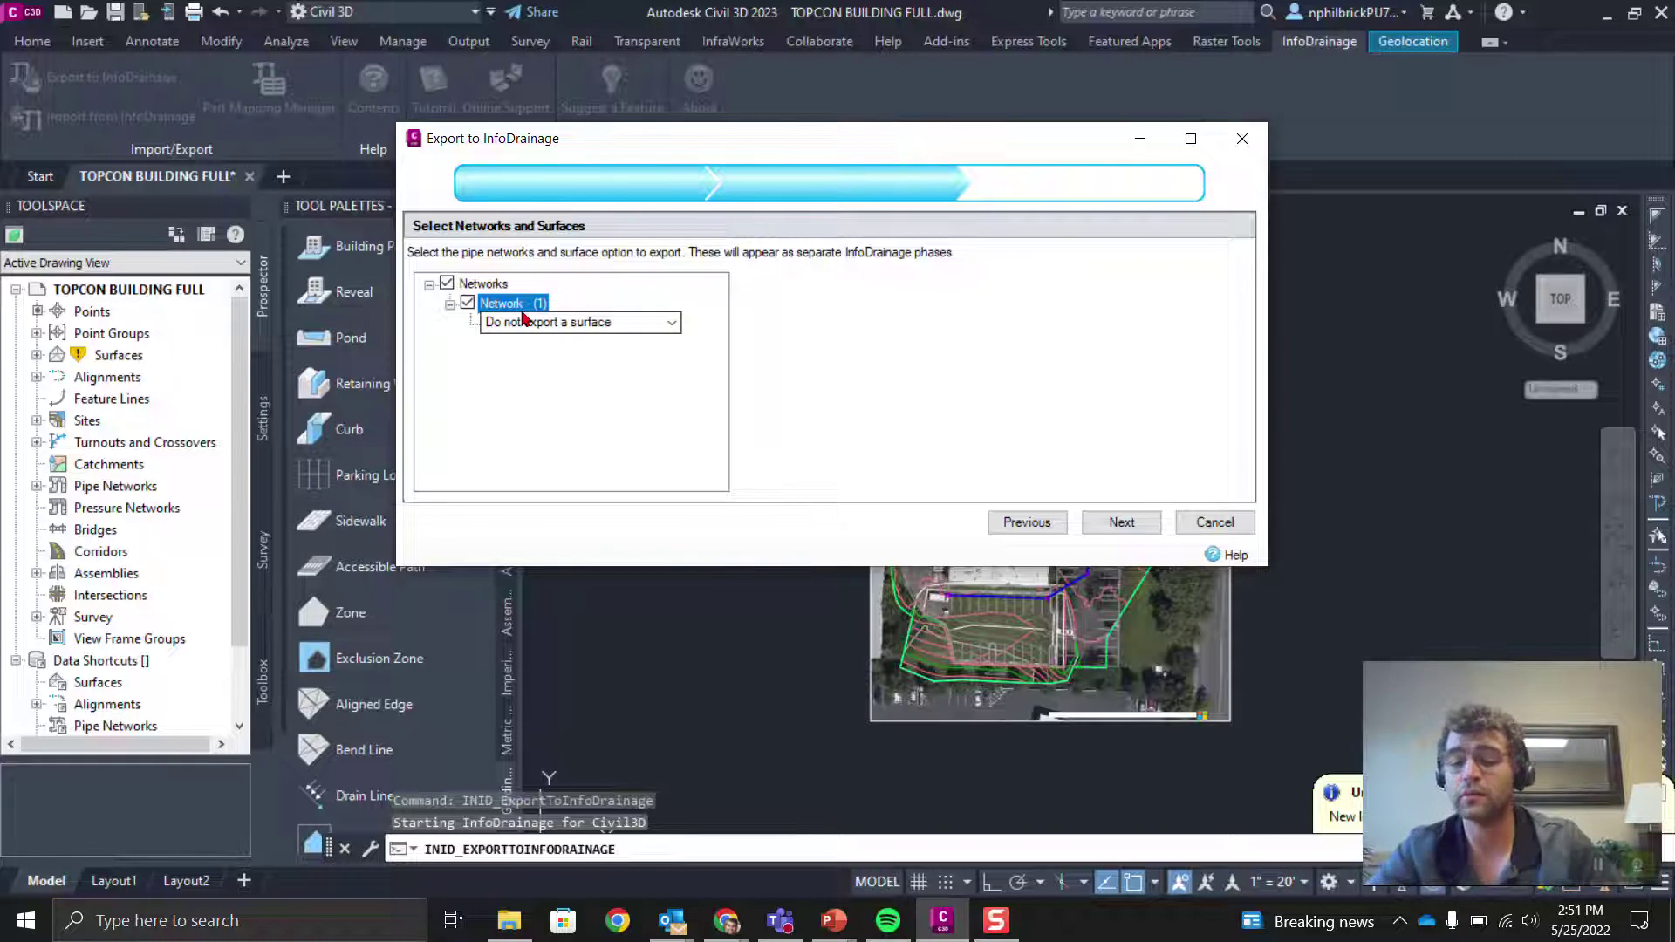
{"action": "left_click", "coordinate": [1122, 522]}
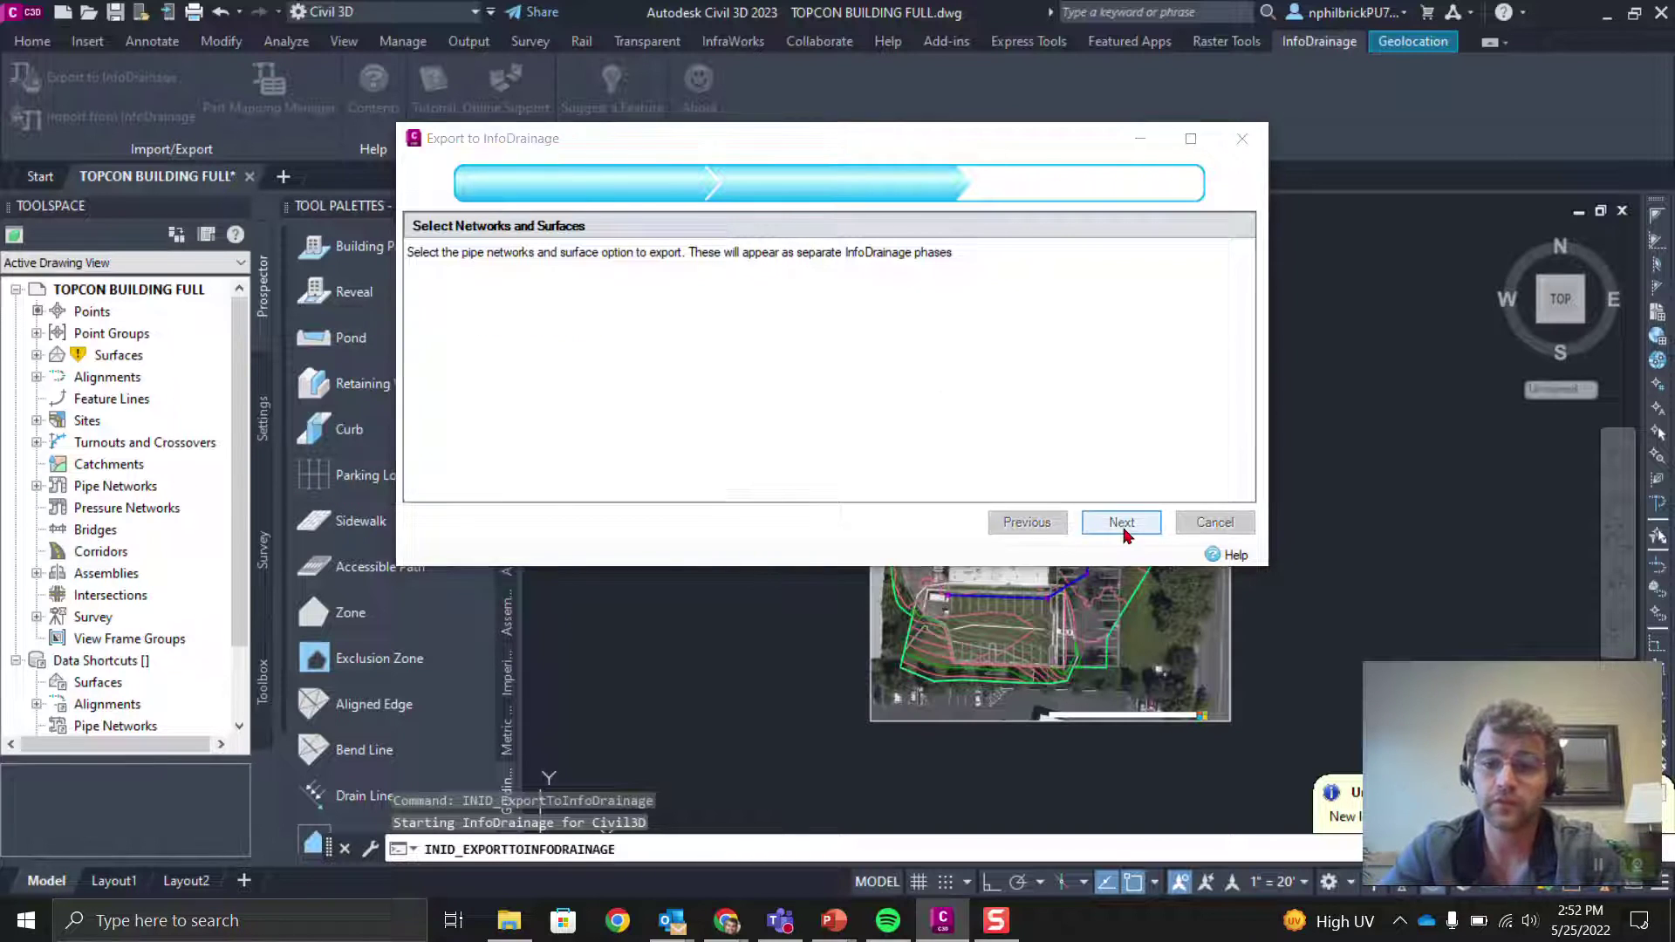
{"action": "left_click_drag", "start_coordinate": [995, 142], "coordinate": [864, 87]}
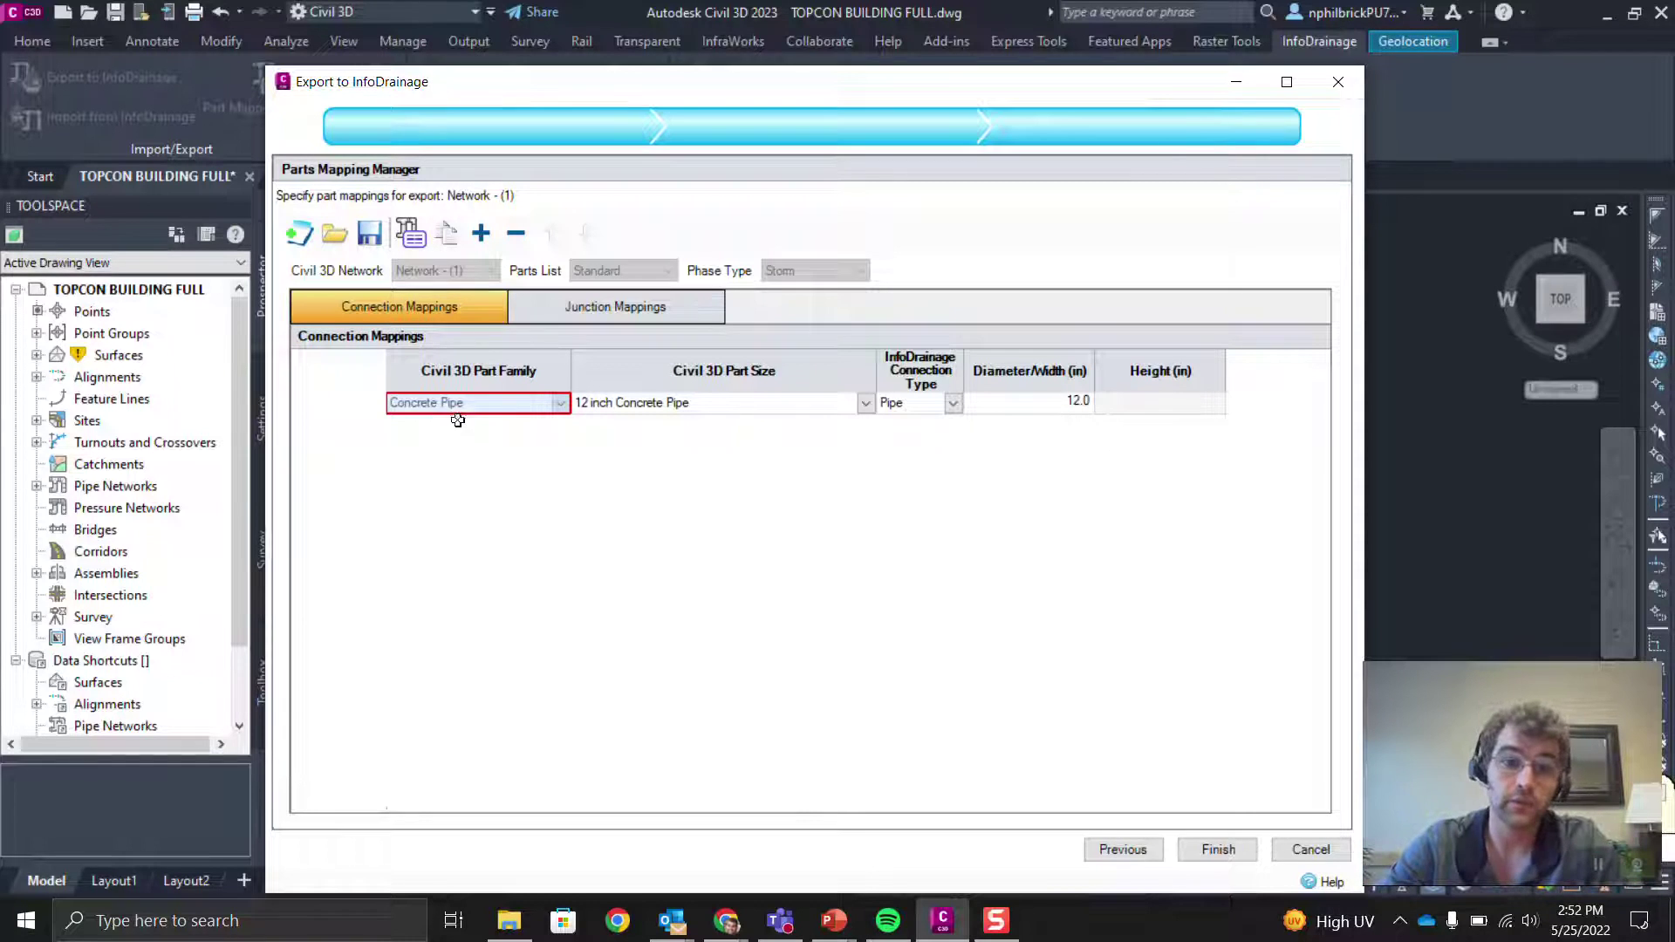
Map 12 inch Concrete Pipe to Pipe and Null Structure to a 3.0 ft Circular Manhole, then finish.
{"action": "left_click", "coordinate": [953, 404]}
{"action": "left_click", "coordinate": [953, 404]}
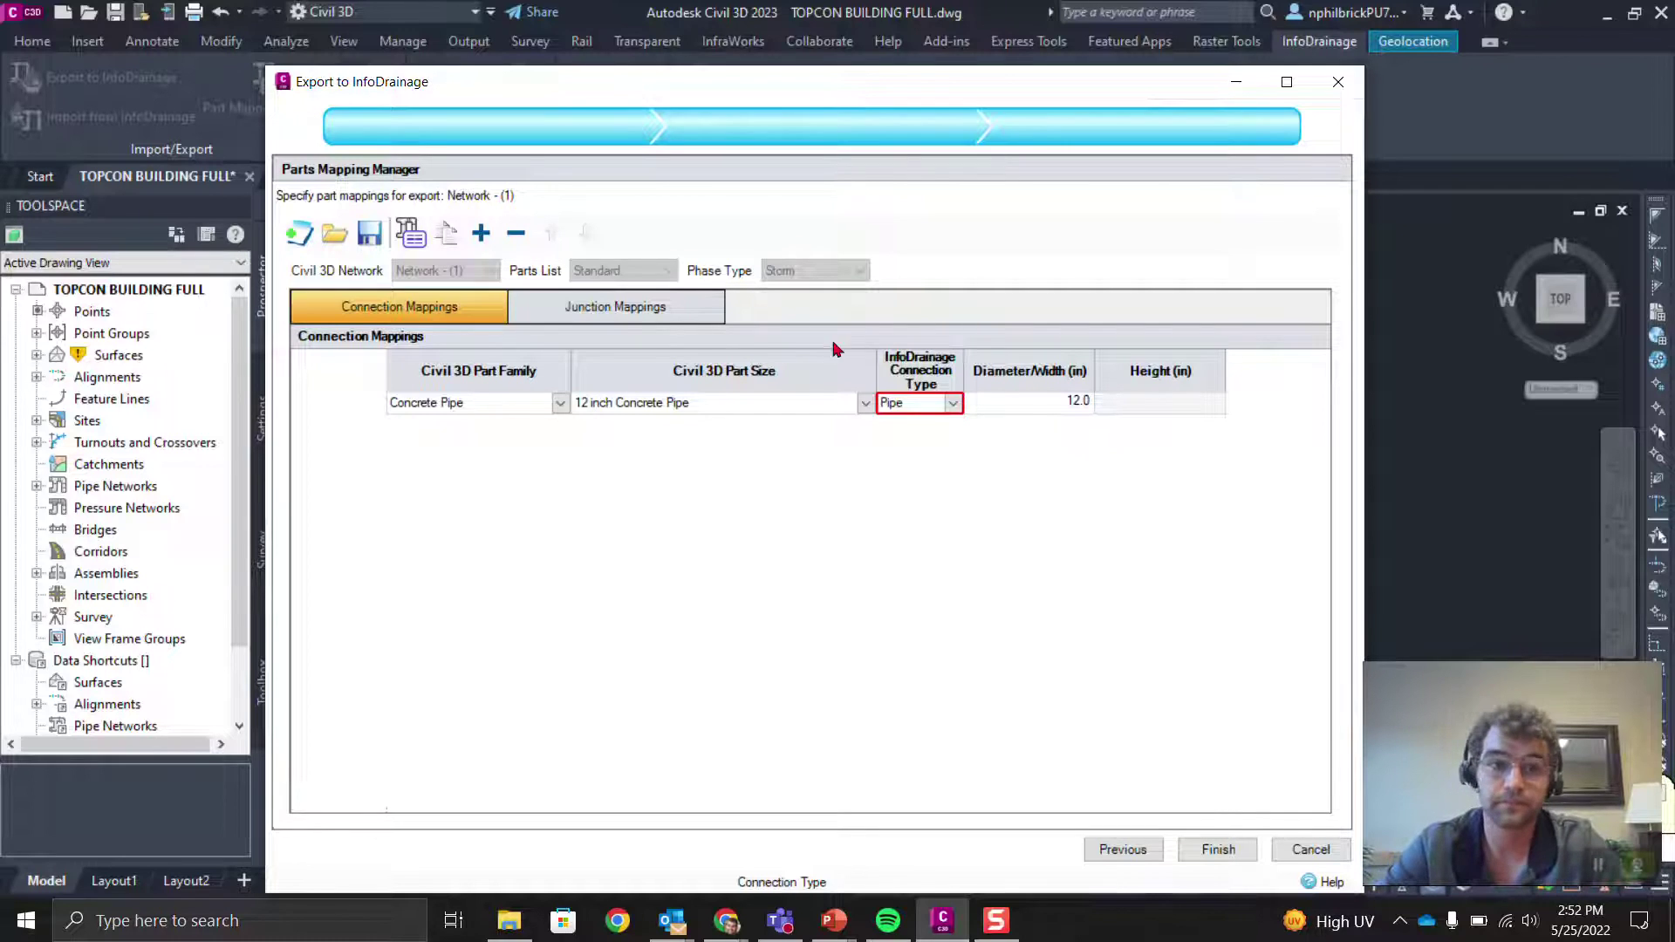
{"action": "left_click", "coordinate": [622, 315]}
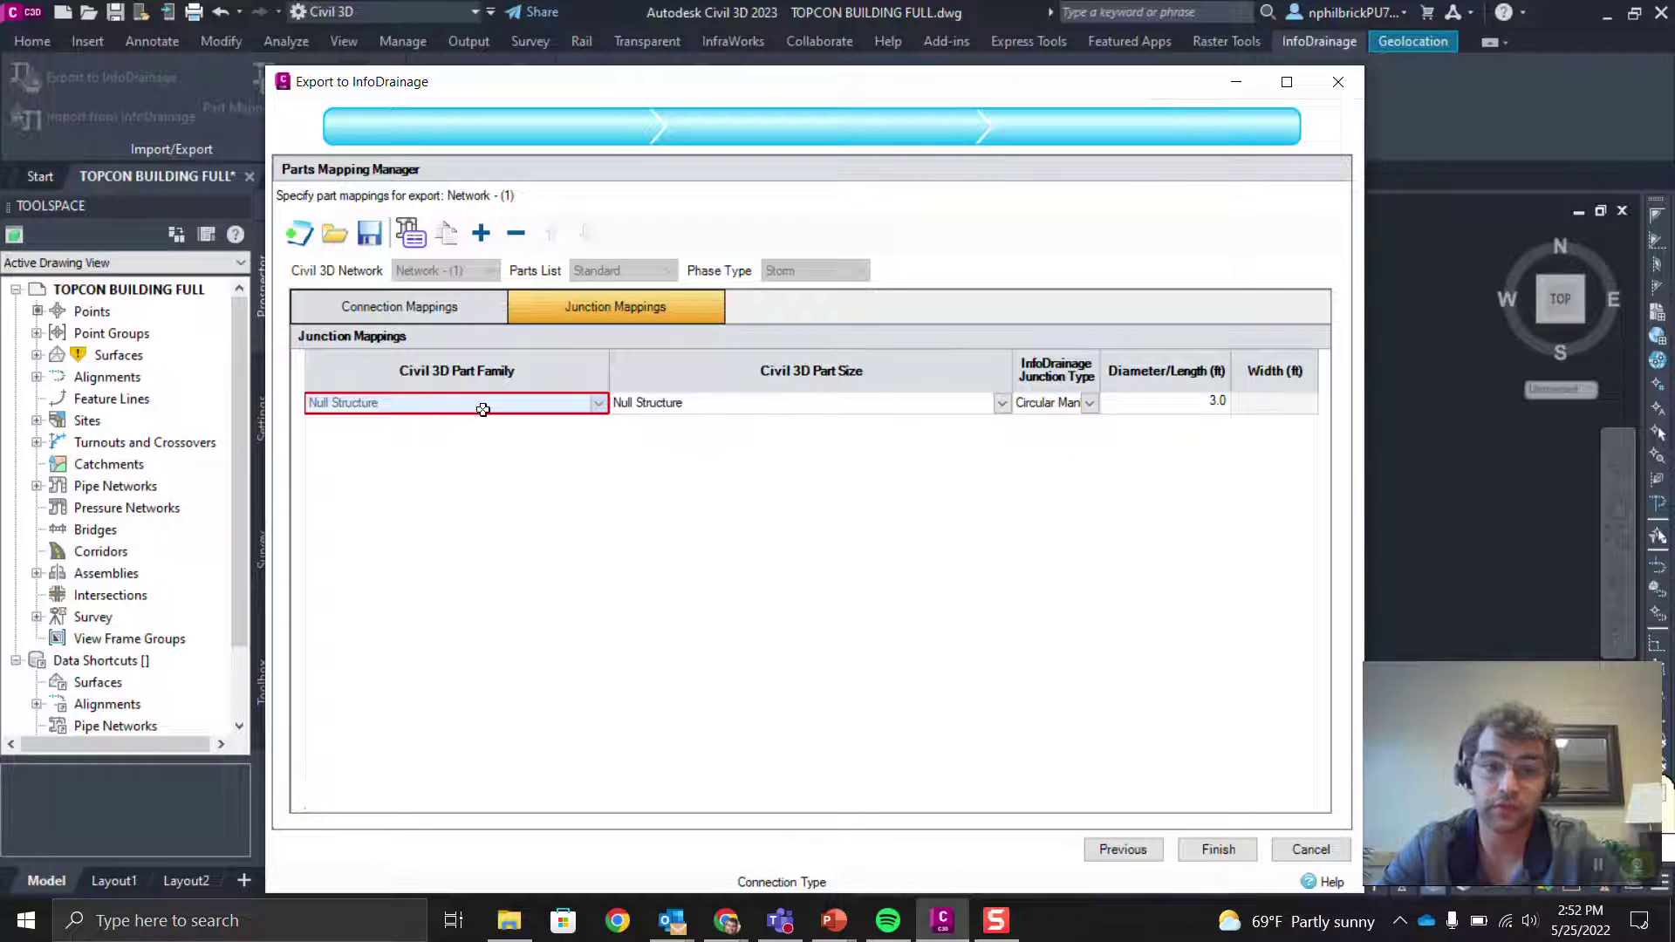
{"action": "left_click", "coordinate": [1002, 402]}
{"action": "left_click", "coordinate": [1002, 402]}
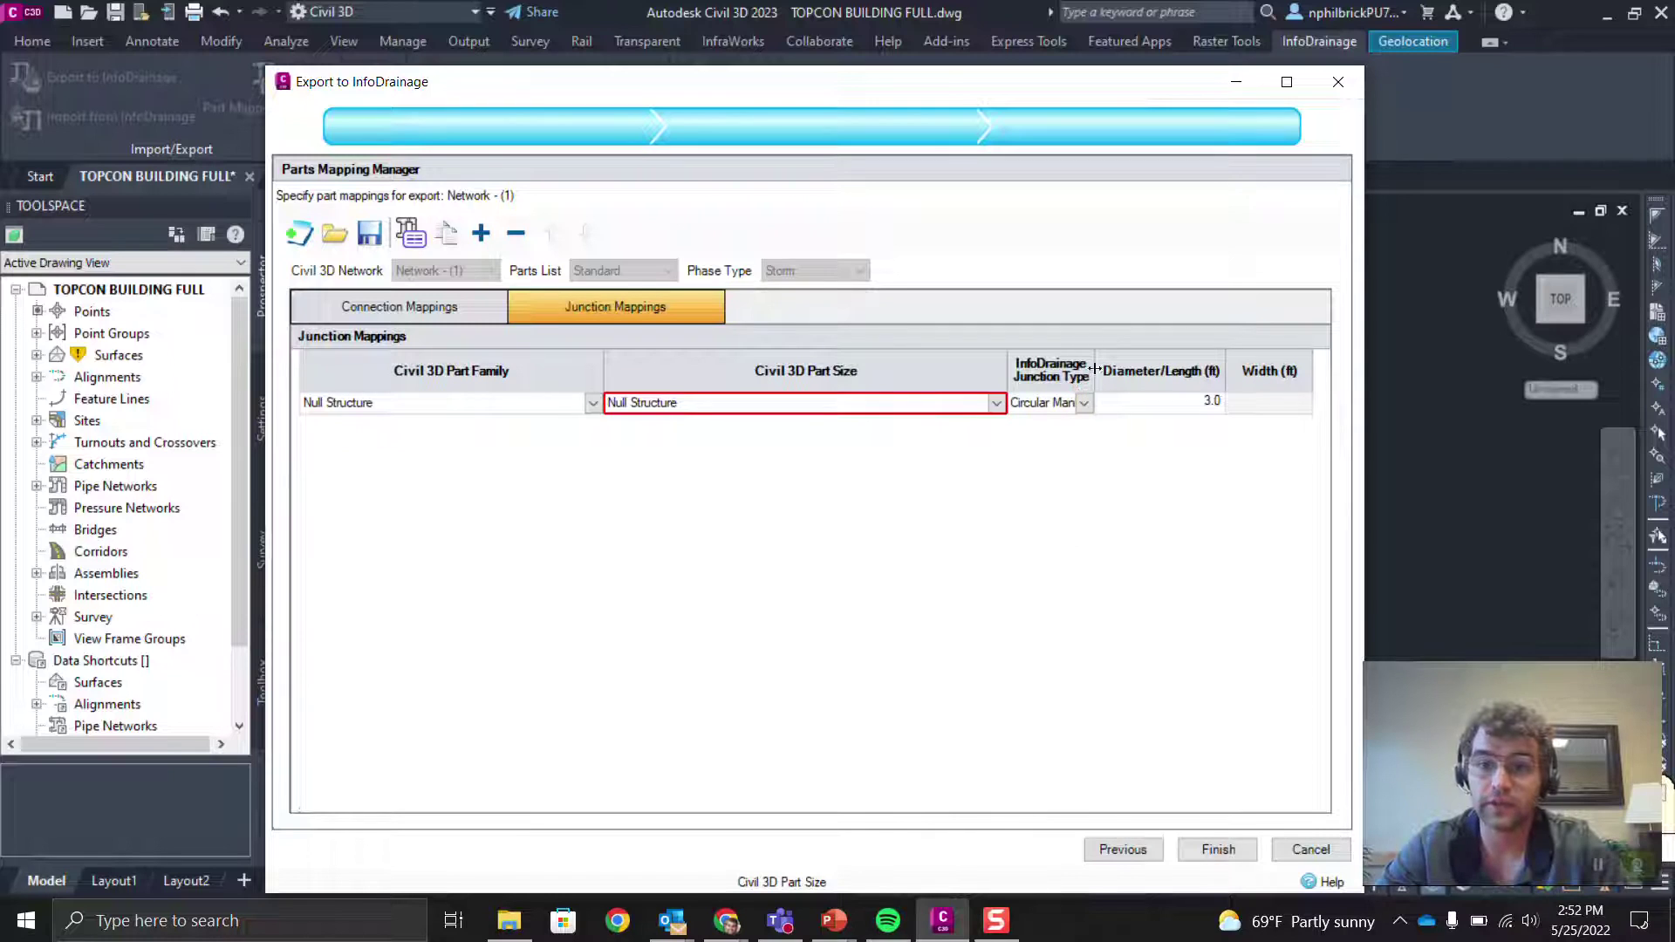
{"action": "left_click_drag", "start_coordinate": [1101, 371], "coordinate": [1150, 372]}
{"action": "left_click", "coordinate": [1119, 402]}
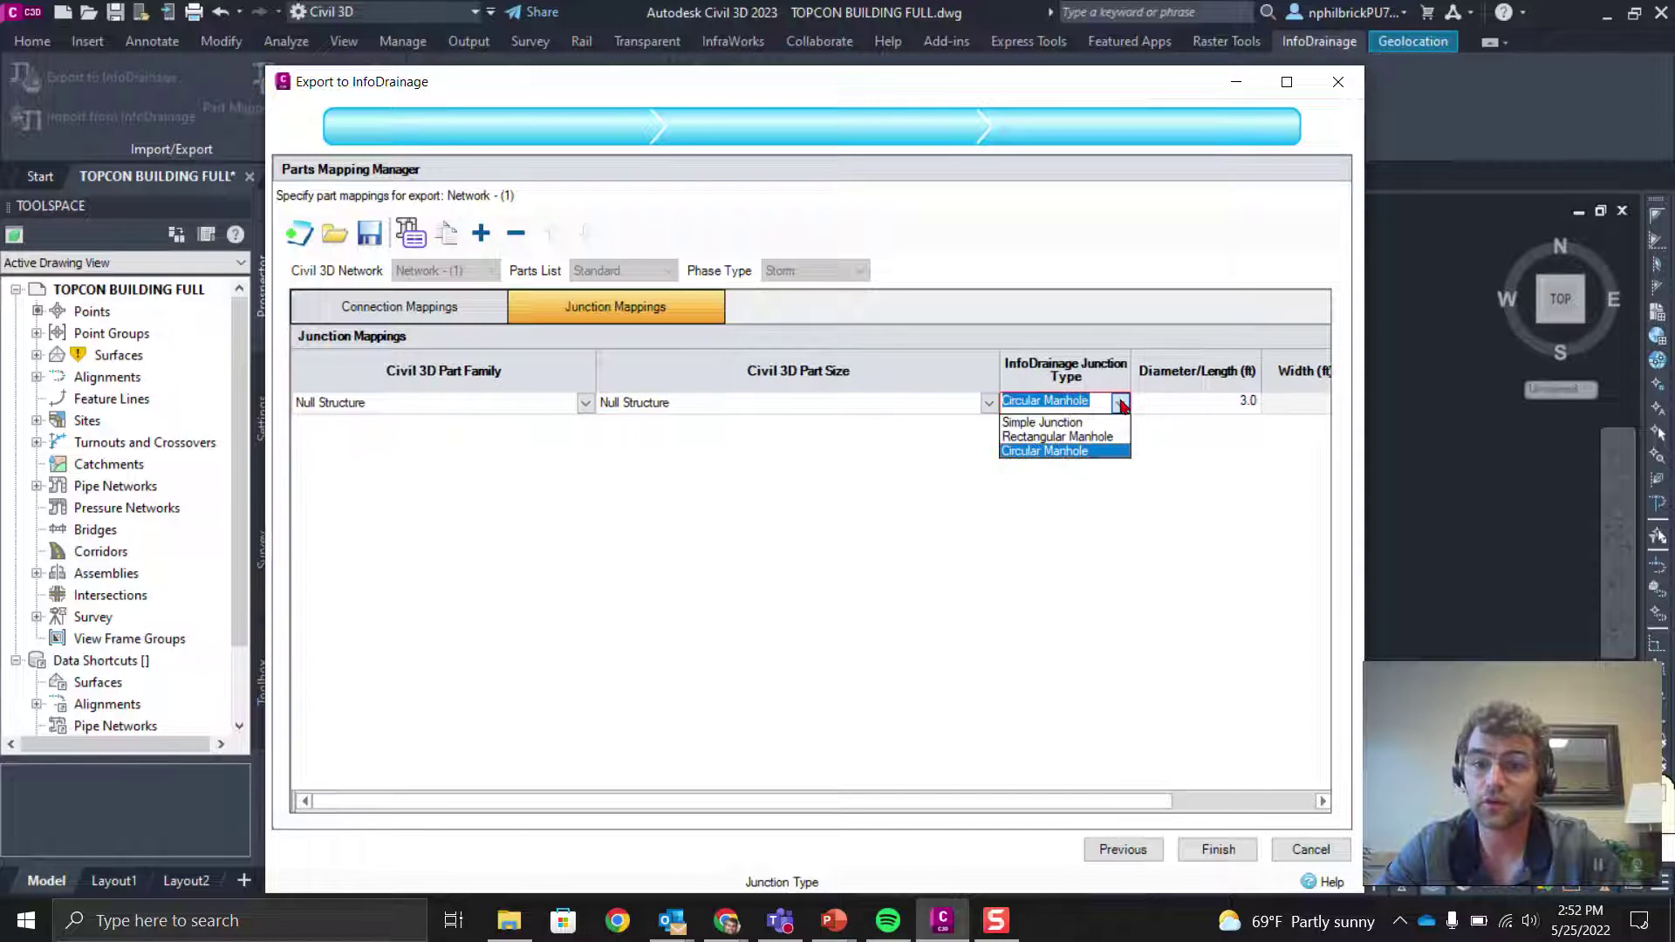
{"action": "left_click", "coordinate": [1122, 404]}
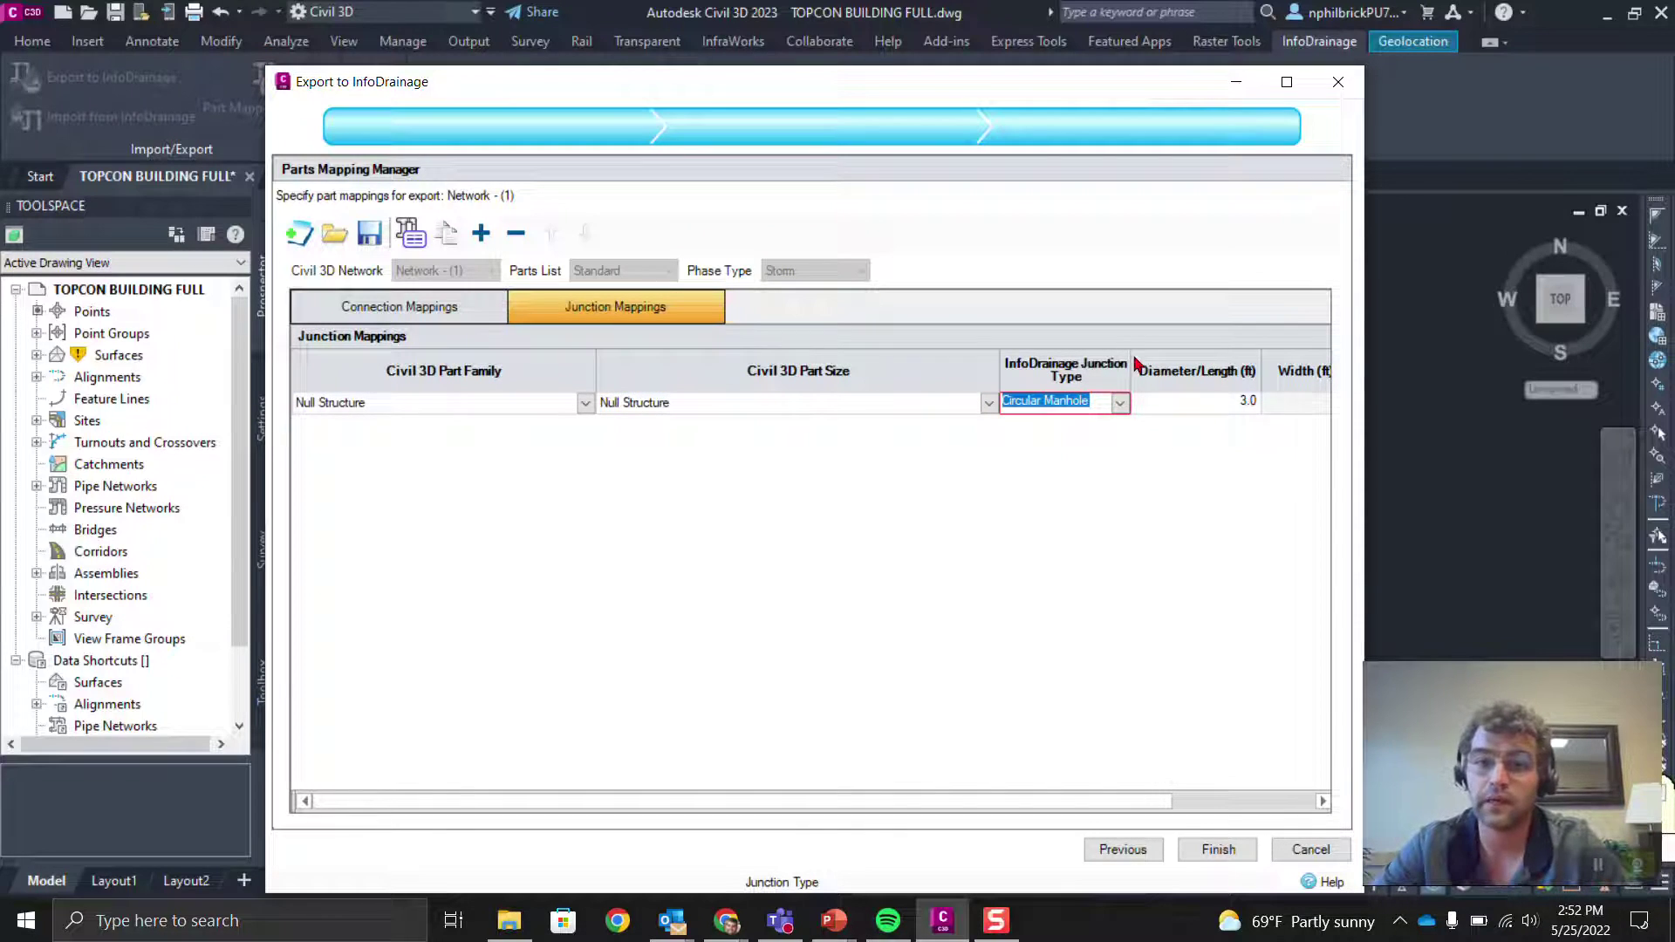
{"action": "key", "text": "Tab"}
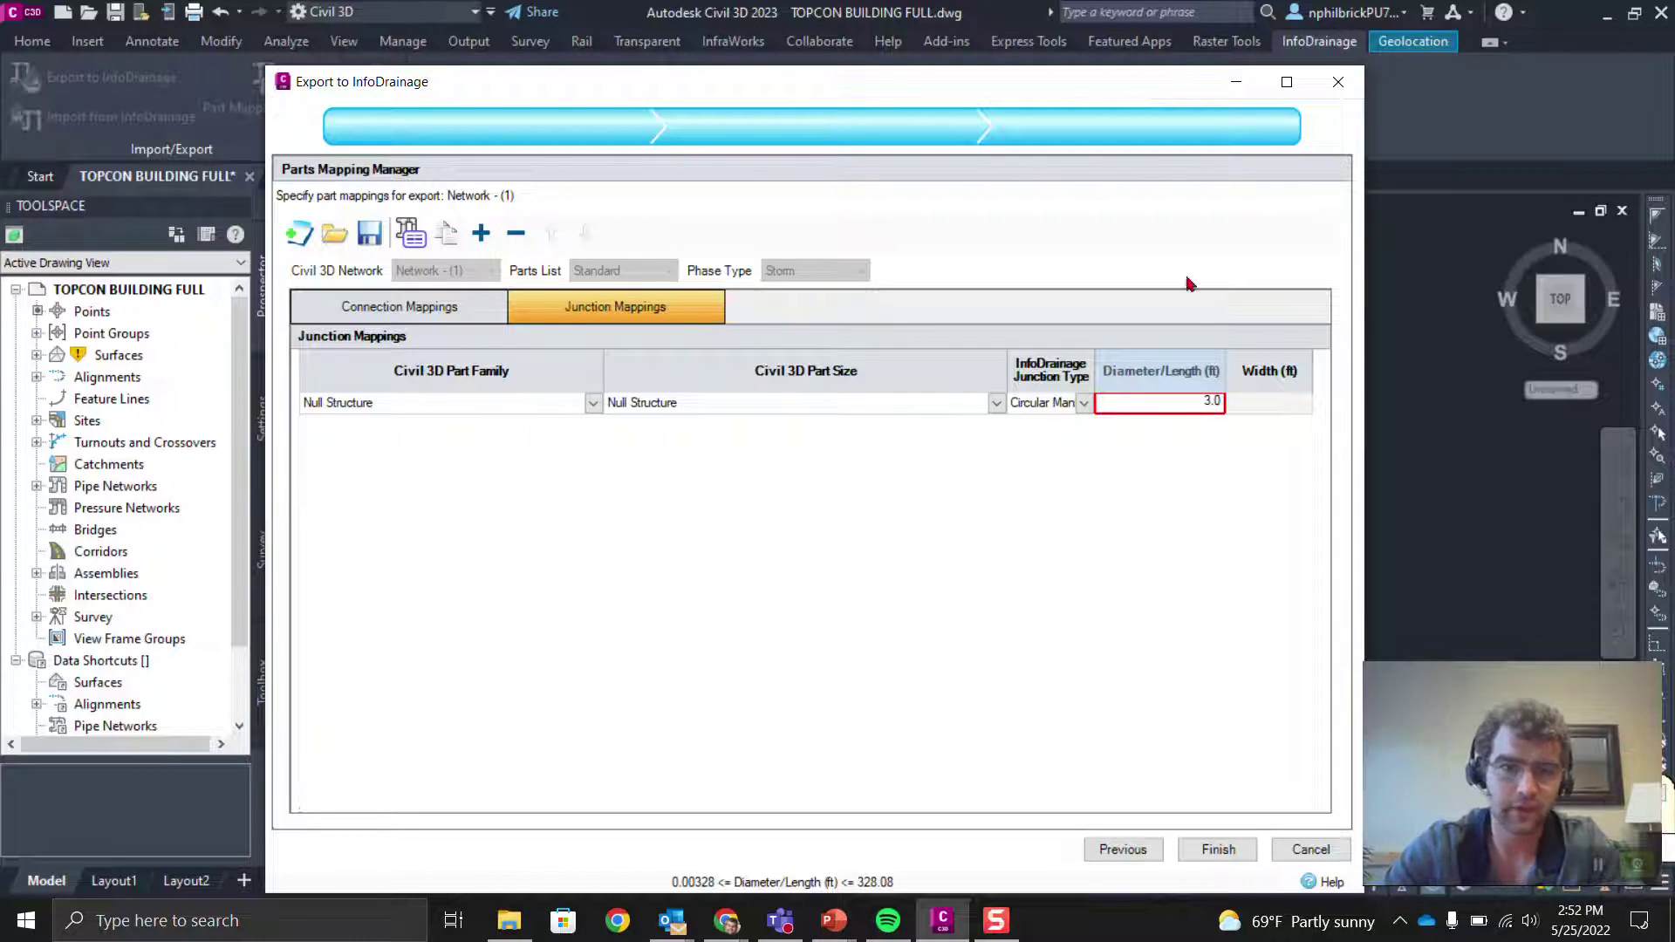
{"action": "left_click", "coordinate": [1224, 850]}
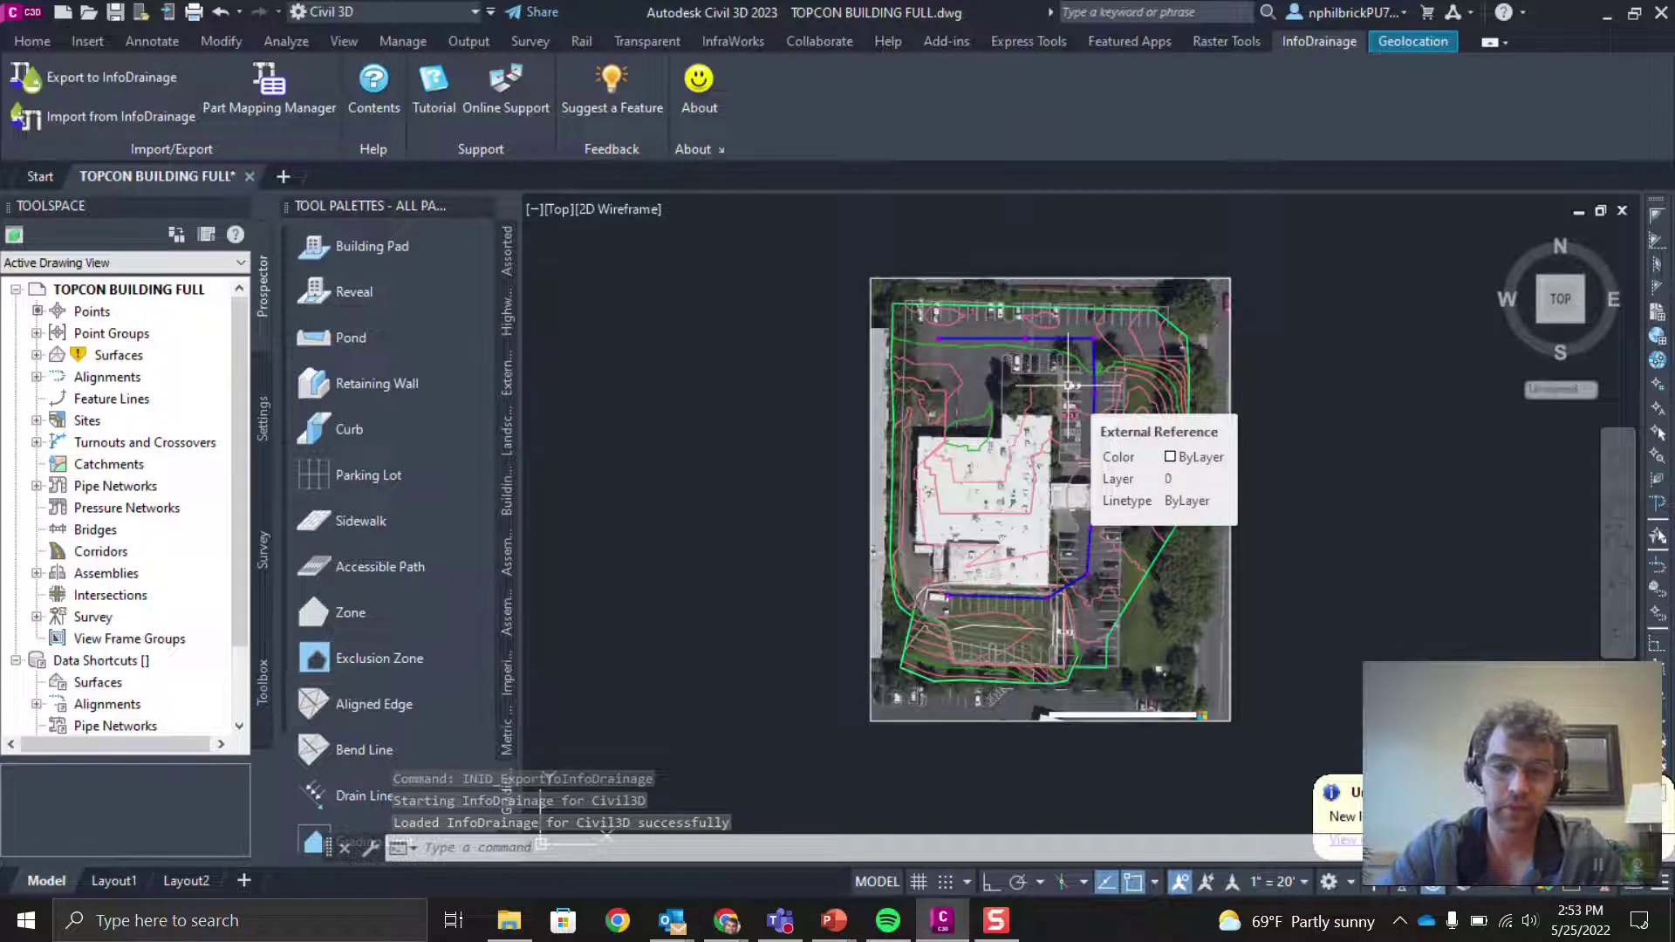
Launch InfoDrainage 2023.0 by searching 'inf' in Start, then minimize Civil 3D.
{"action": "key", "text": "super"}
{"action": "type", "text": "inf"}
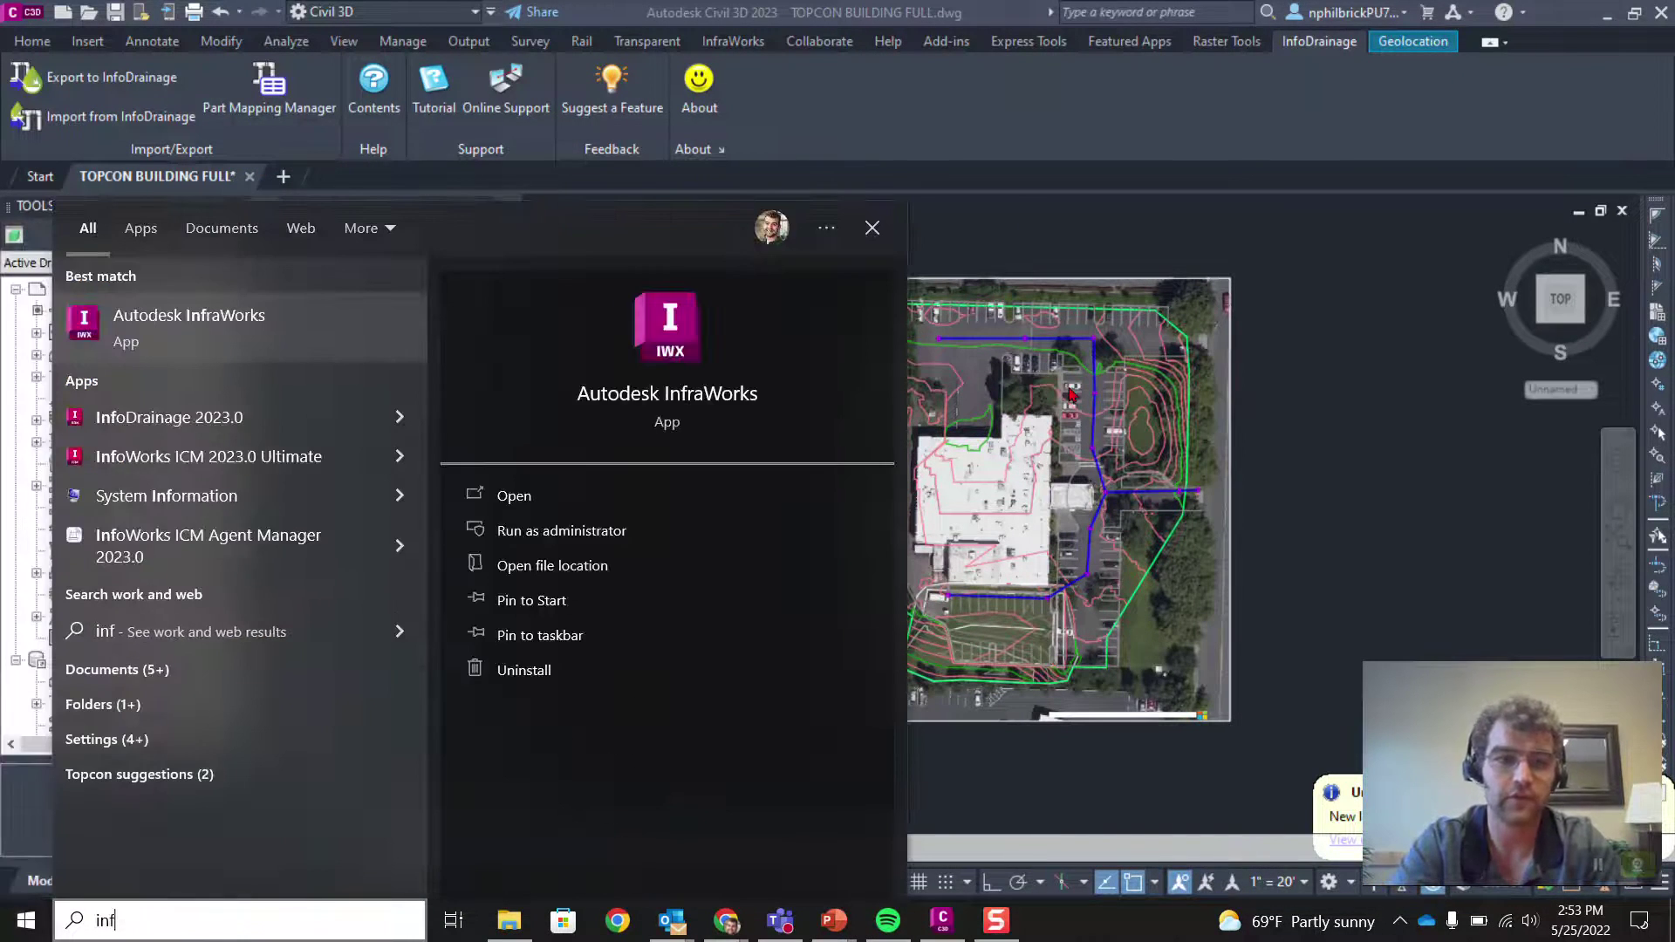
{"action": "key", "text": "Down"}
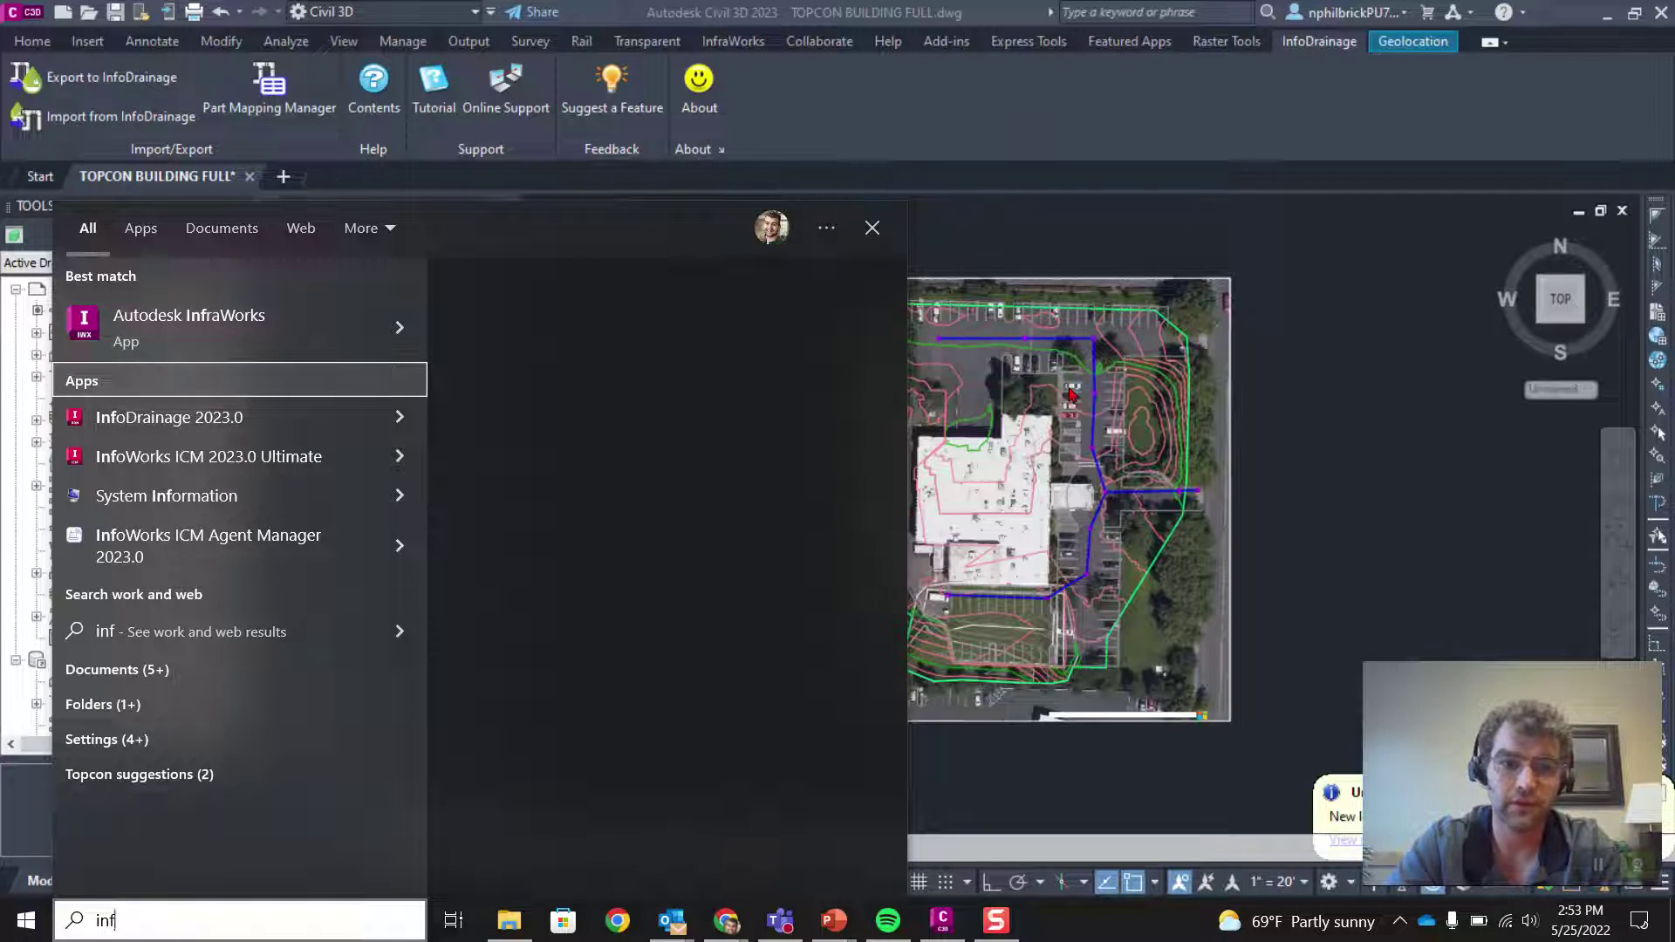
{"action": "key", "text": "Down"}
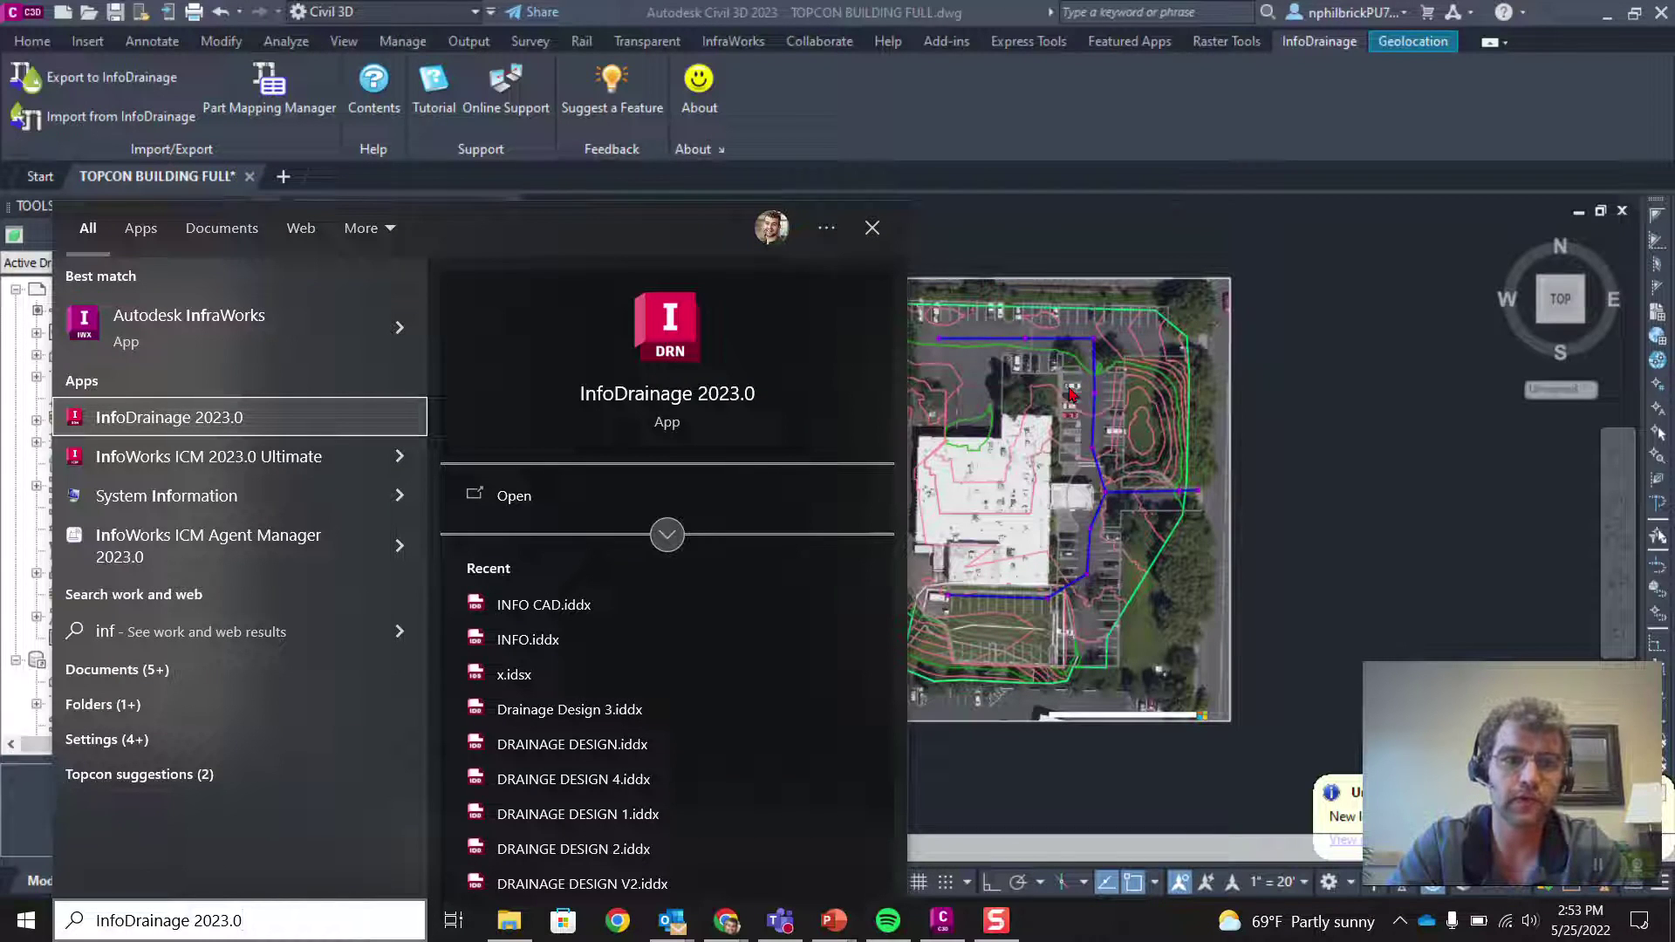
{"action": "key", "text": "Return"}
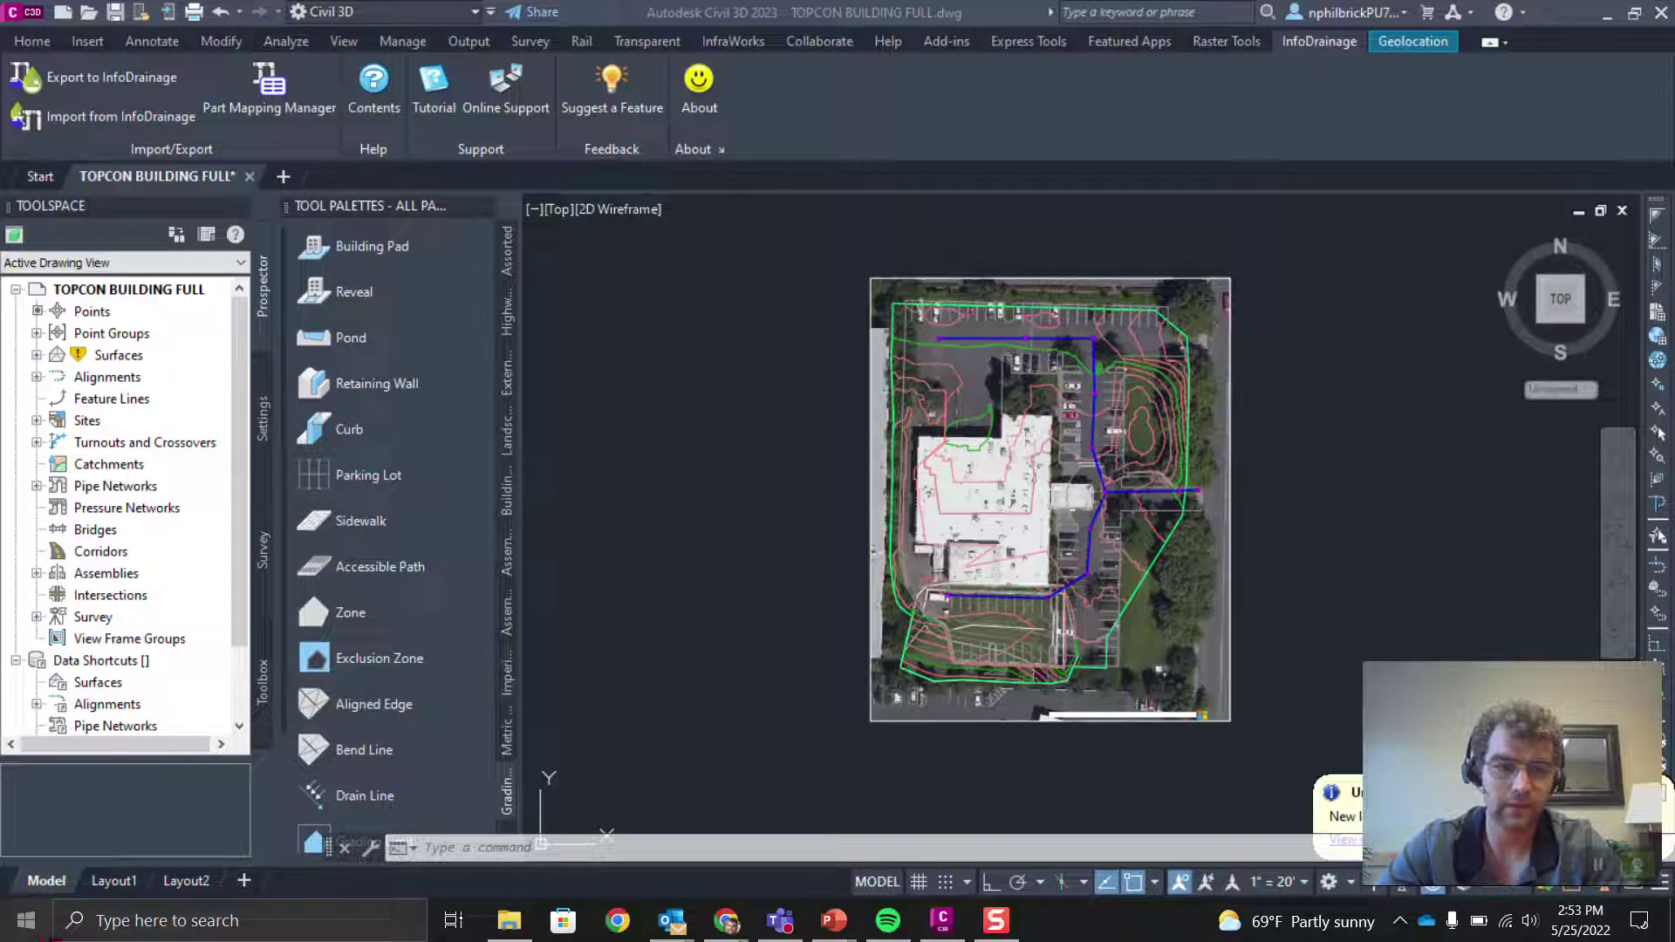
{"action": "left_click", "coordinate": [26, 920]}
{"action": "type", "text": "info"}
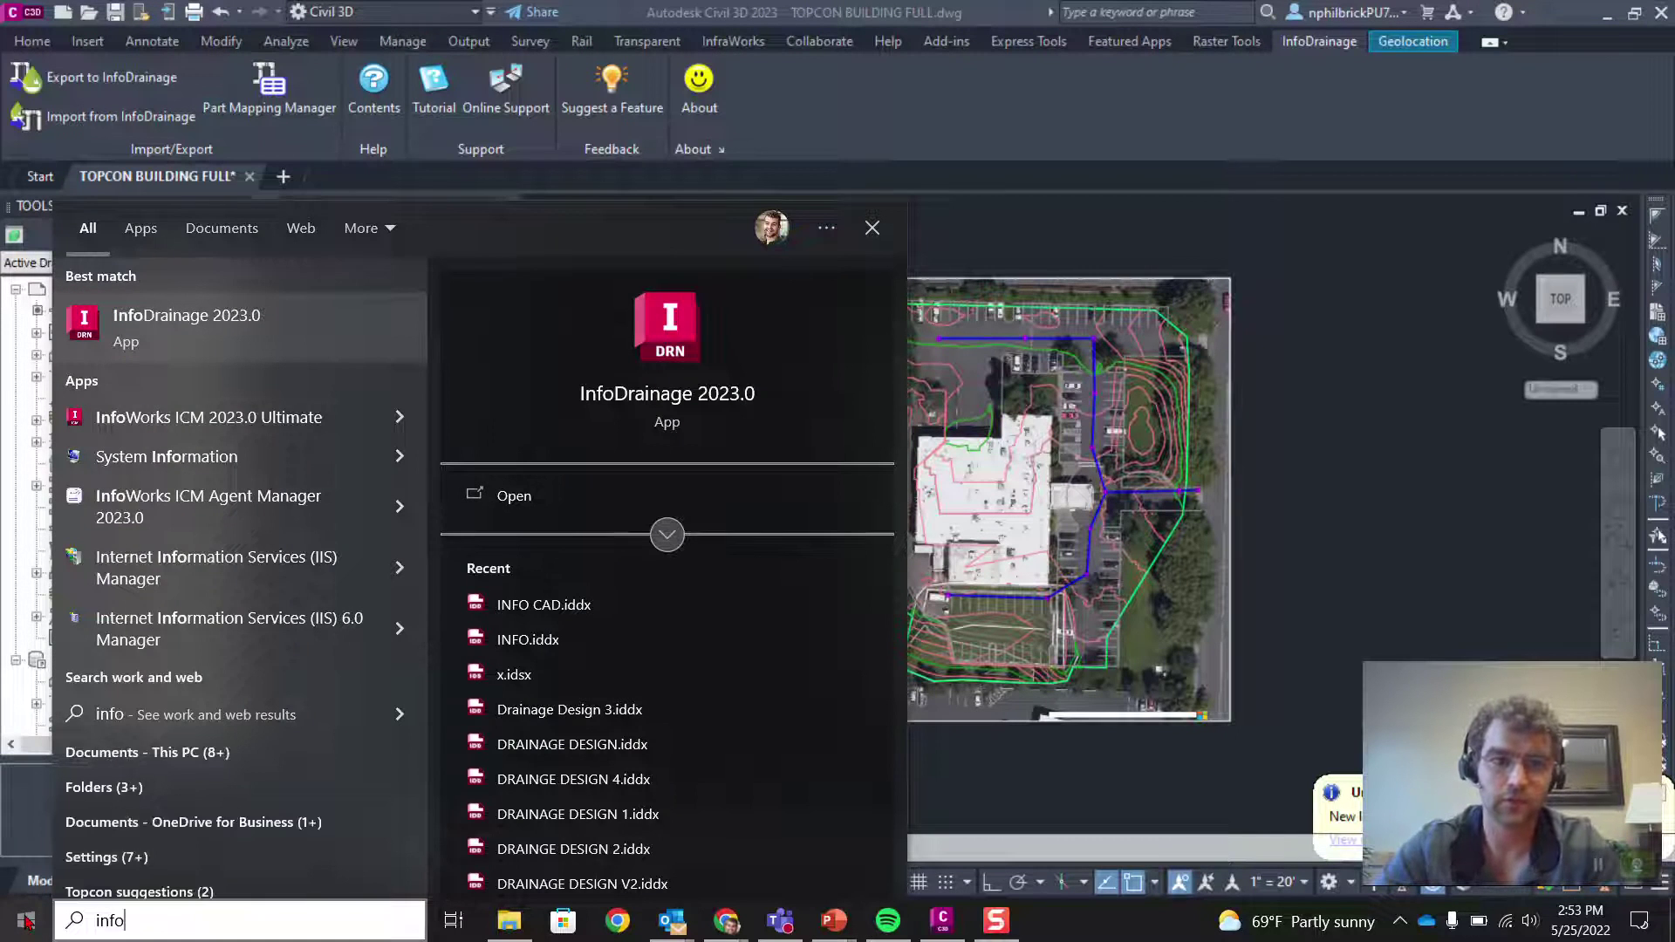
{"action": "left_click", "coordinate": [26, 921]}
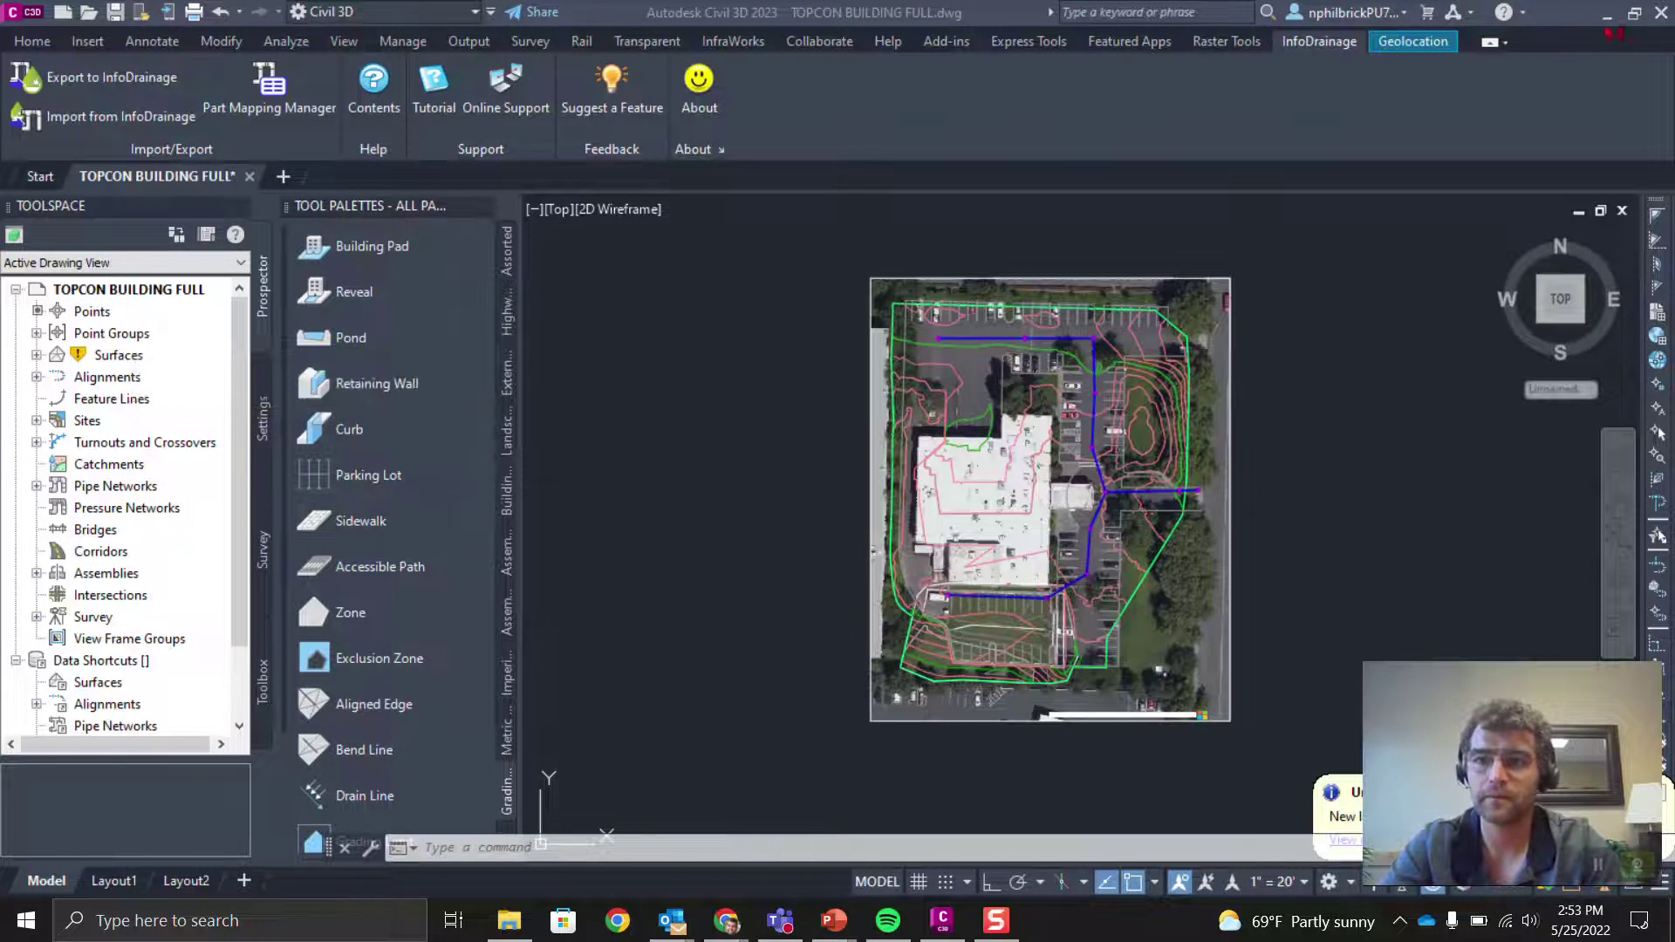
{"action": "left_click", "coordinate": [1610, 14]}
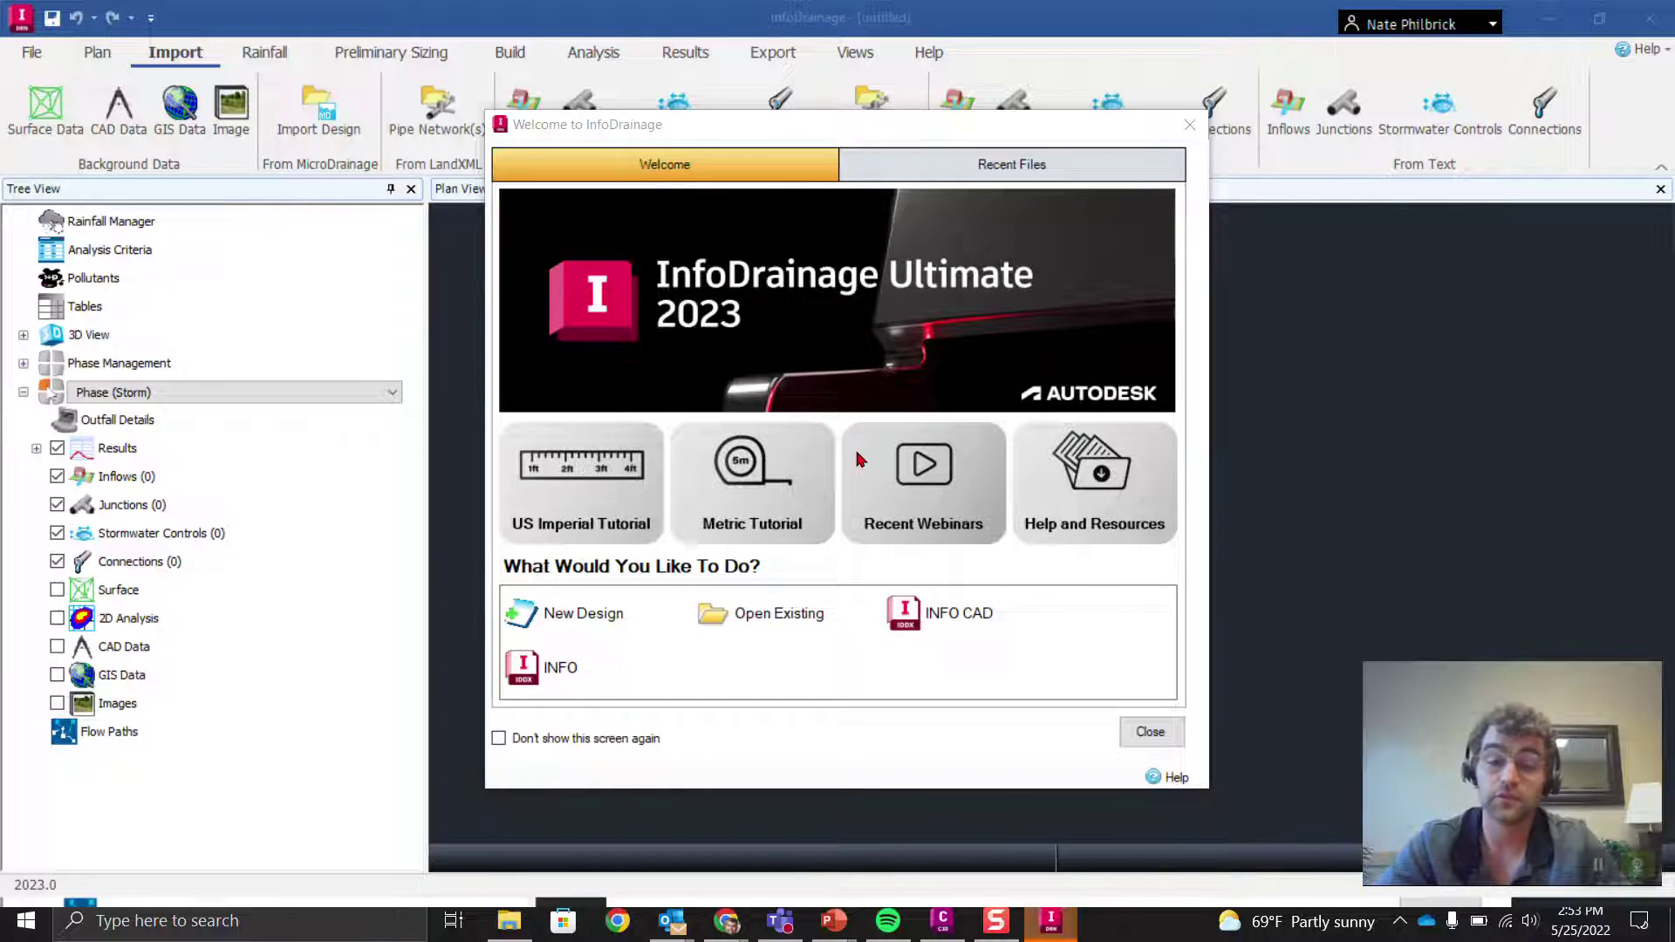
Dismiss the Welcome screen and open the exported VIDEO INFO FILE.iddx design.
{"action": "left_click", "coordinate": [1190, 125]}
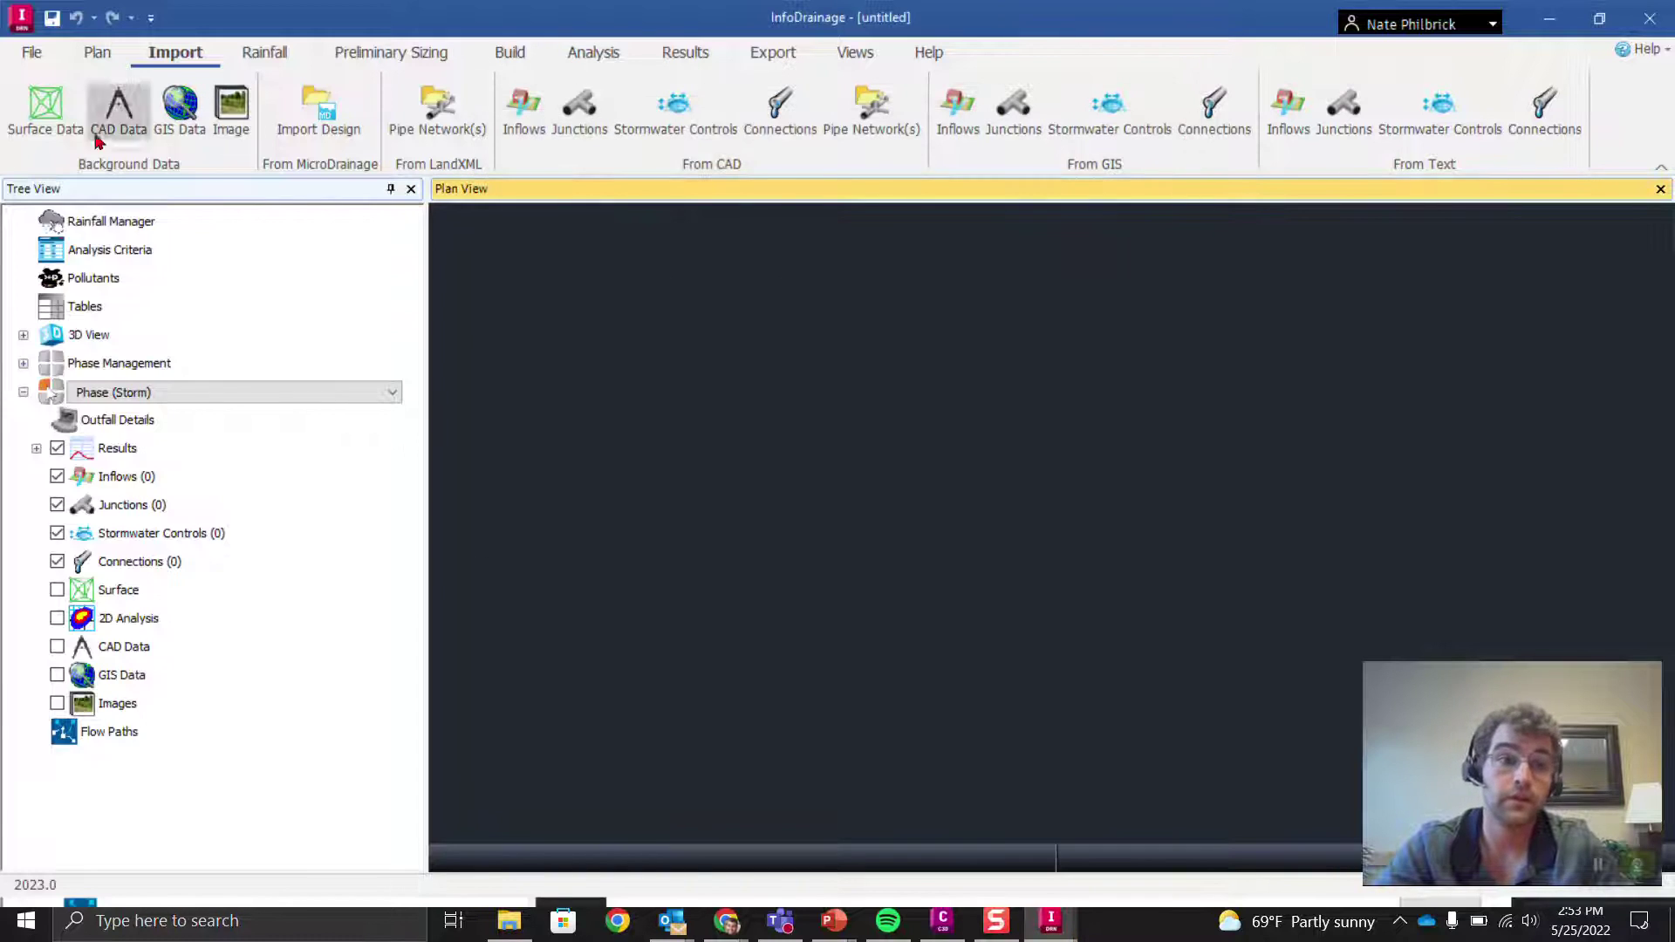
{"action": "left_click", "coordinate": [26, 54]}
{"action": "left_click", "coordinate": [48, 126]}
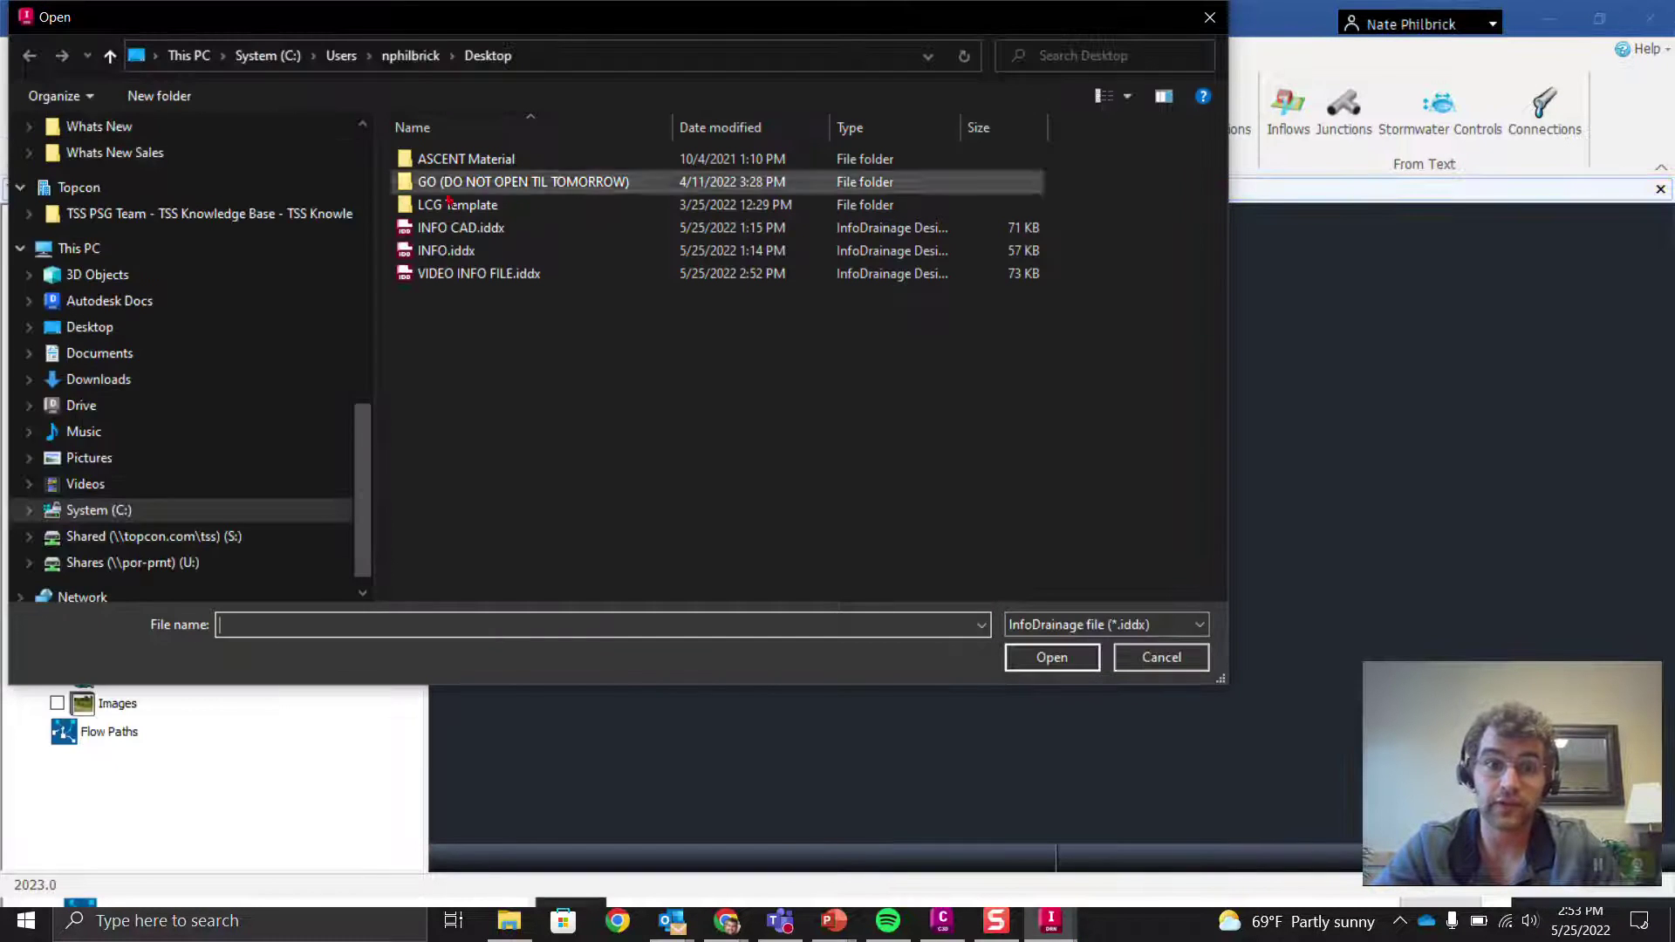
{"action": "left_click", "coordinate": [472, 273]}
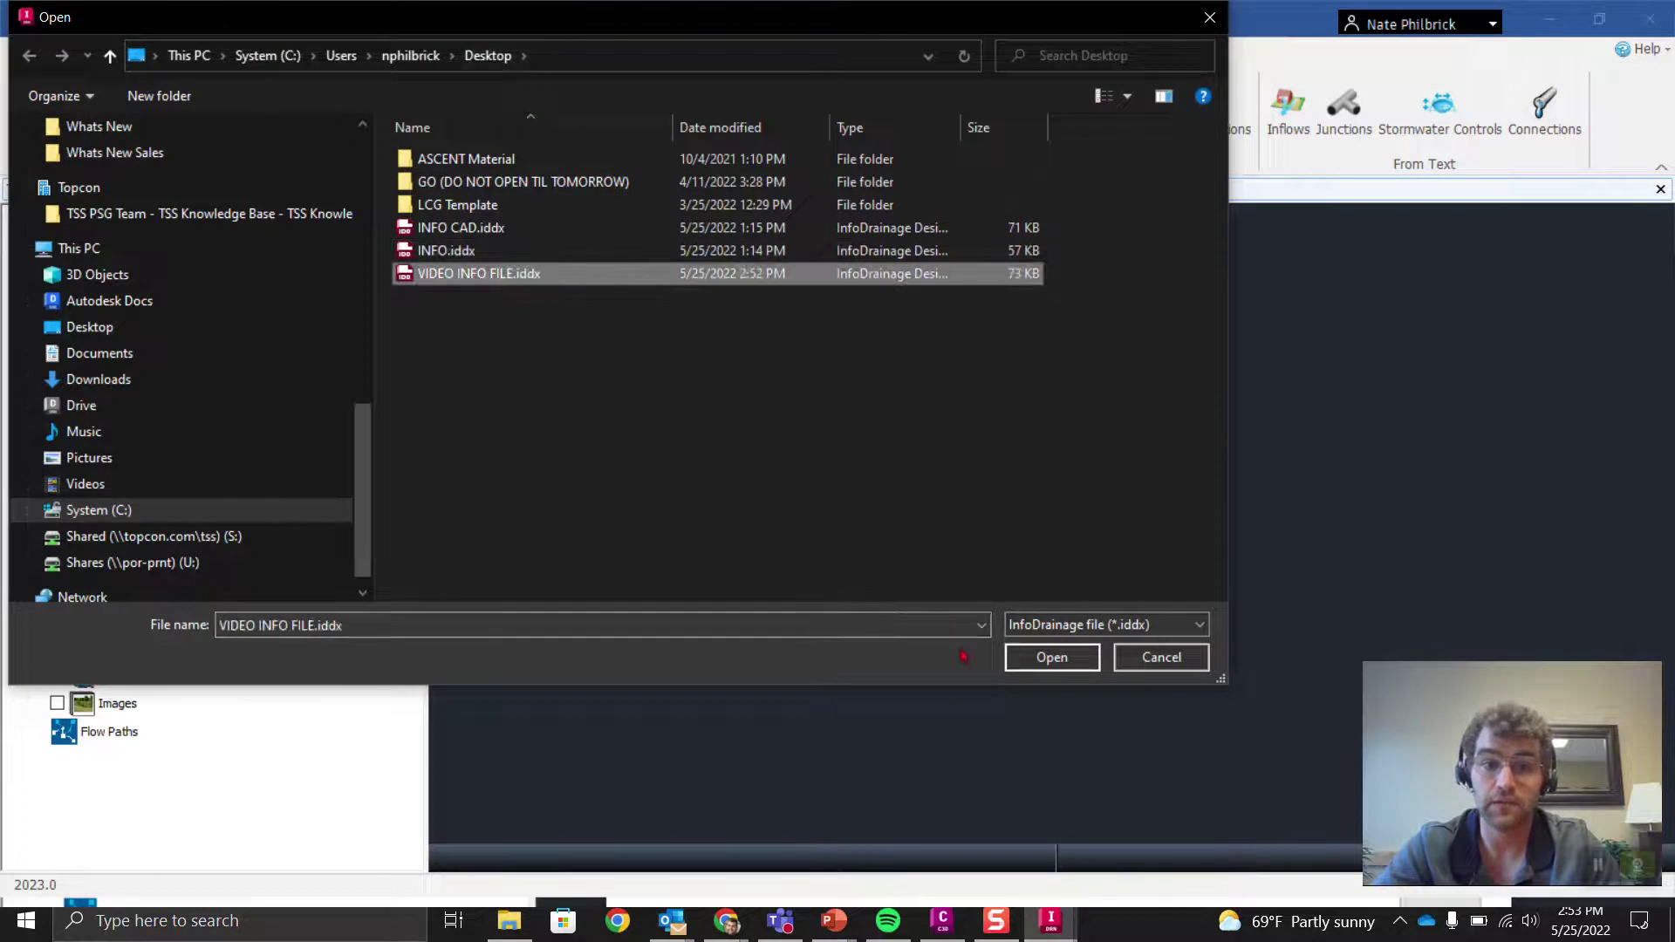
{"action": "left_click", "coordinate": [1022, 656]}
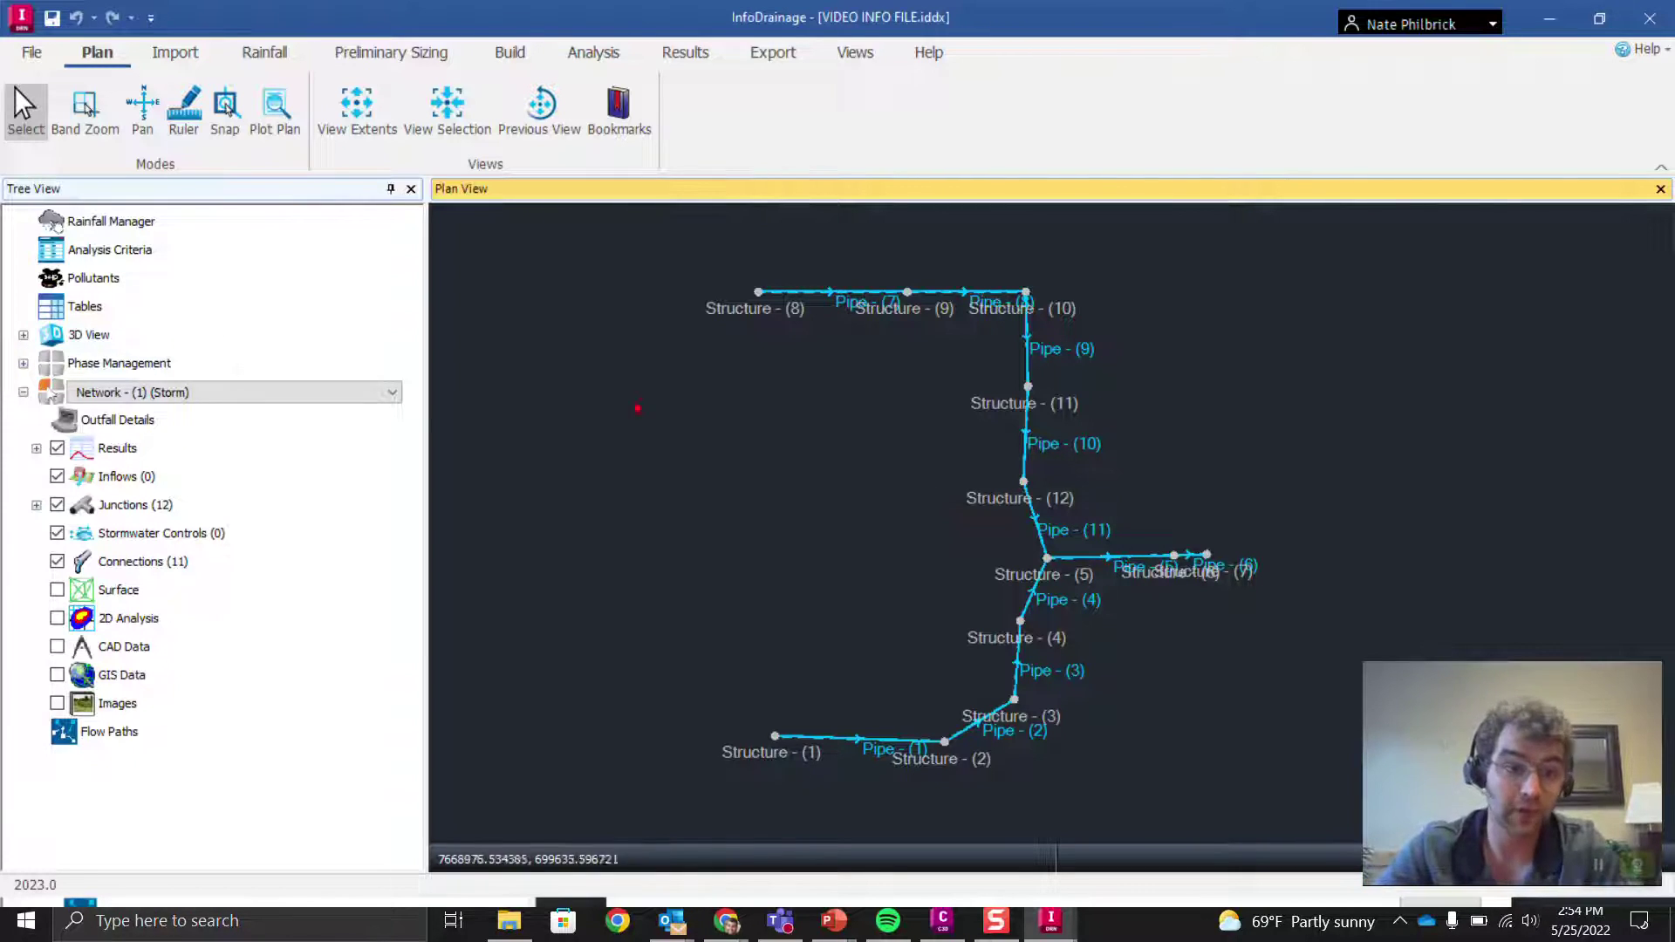
Check the junction and connection layers, then choose Load Surface on the Surface layer.
{"action": "left_click", "coordinate": [56, 505]}
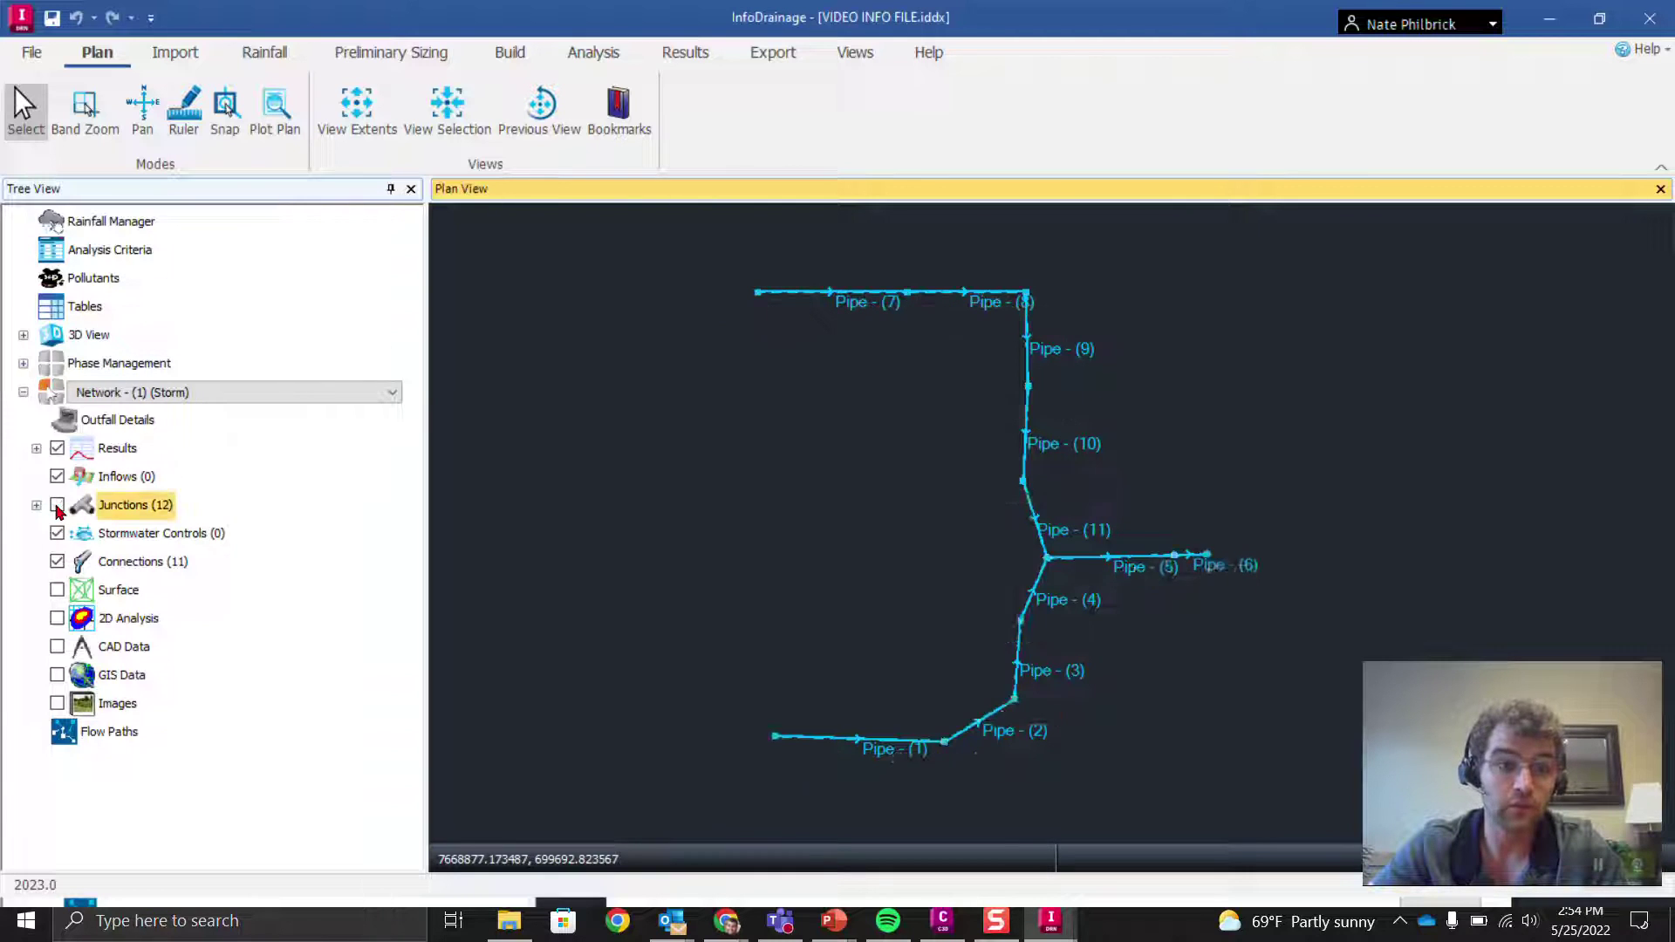
{"action": "left_click", "coordinate": [57, 505]}
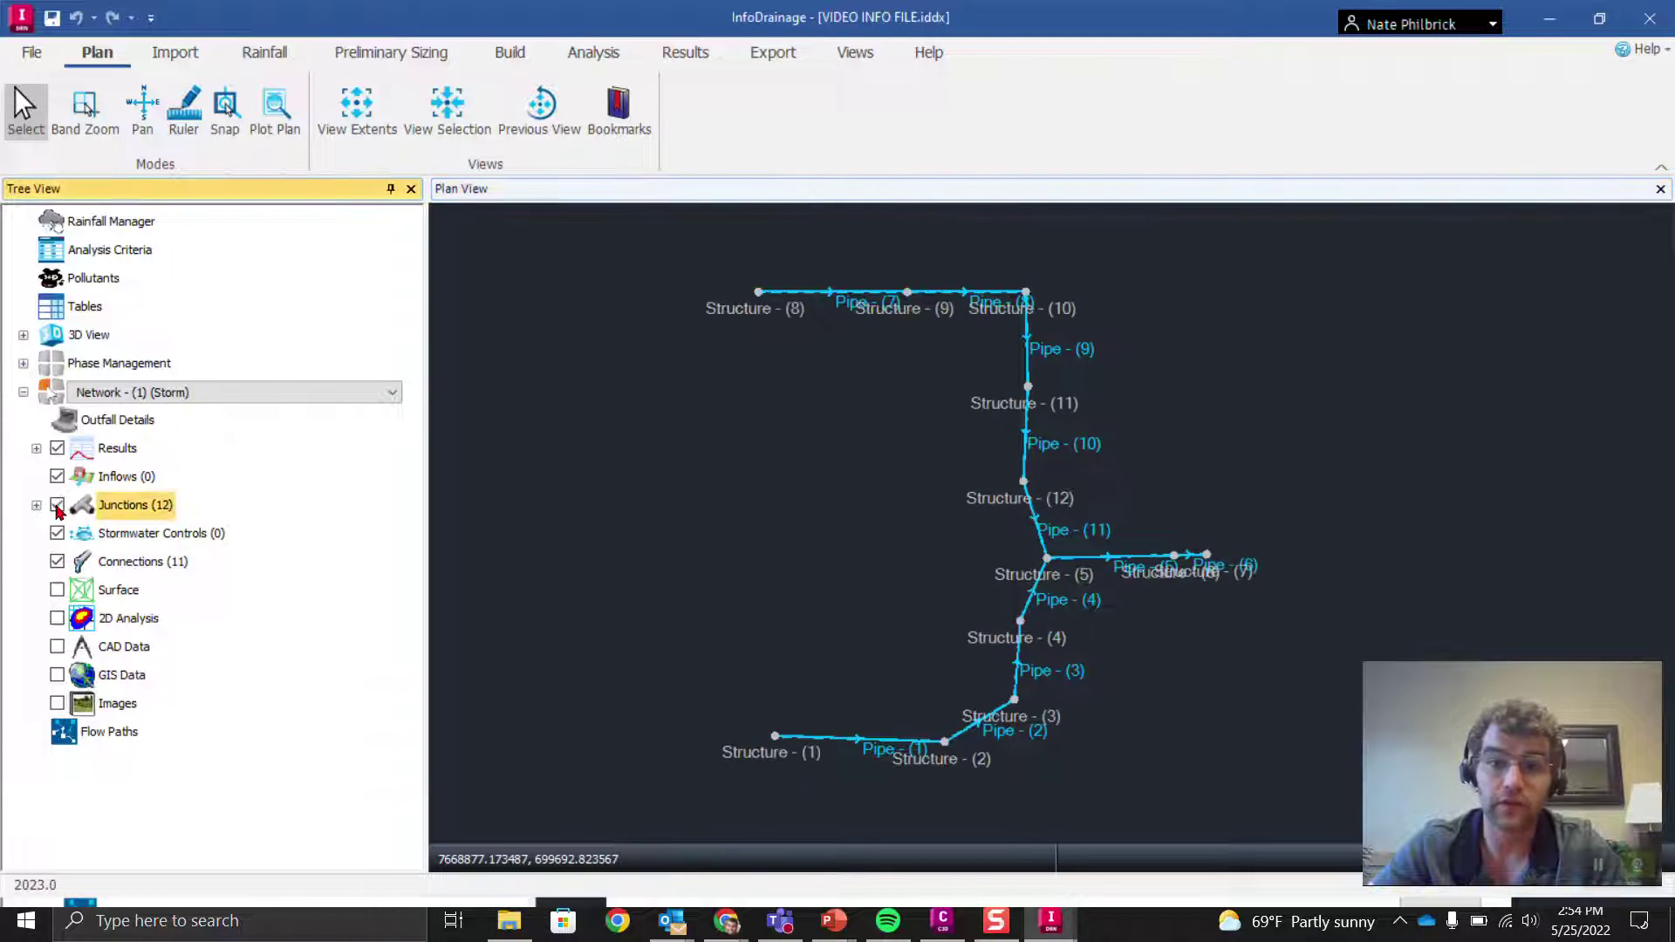
{"action": "left_click", "coordinate": [57, 562]}
{"action": "left_click", "coordinate": [56, 562]}
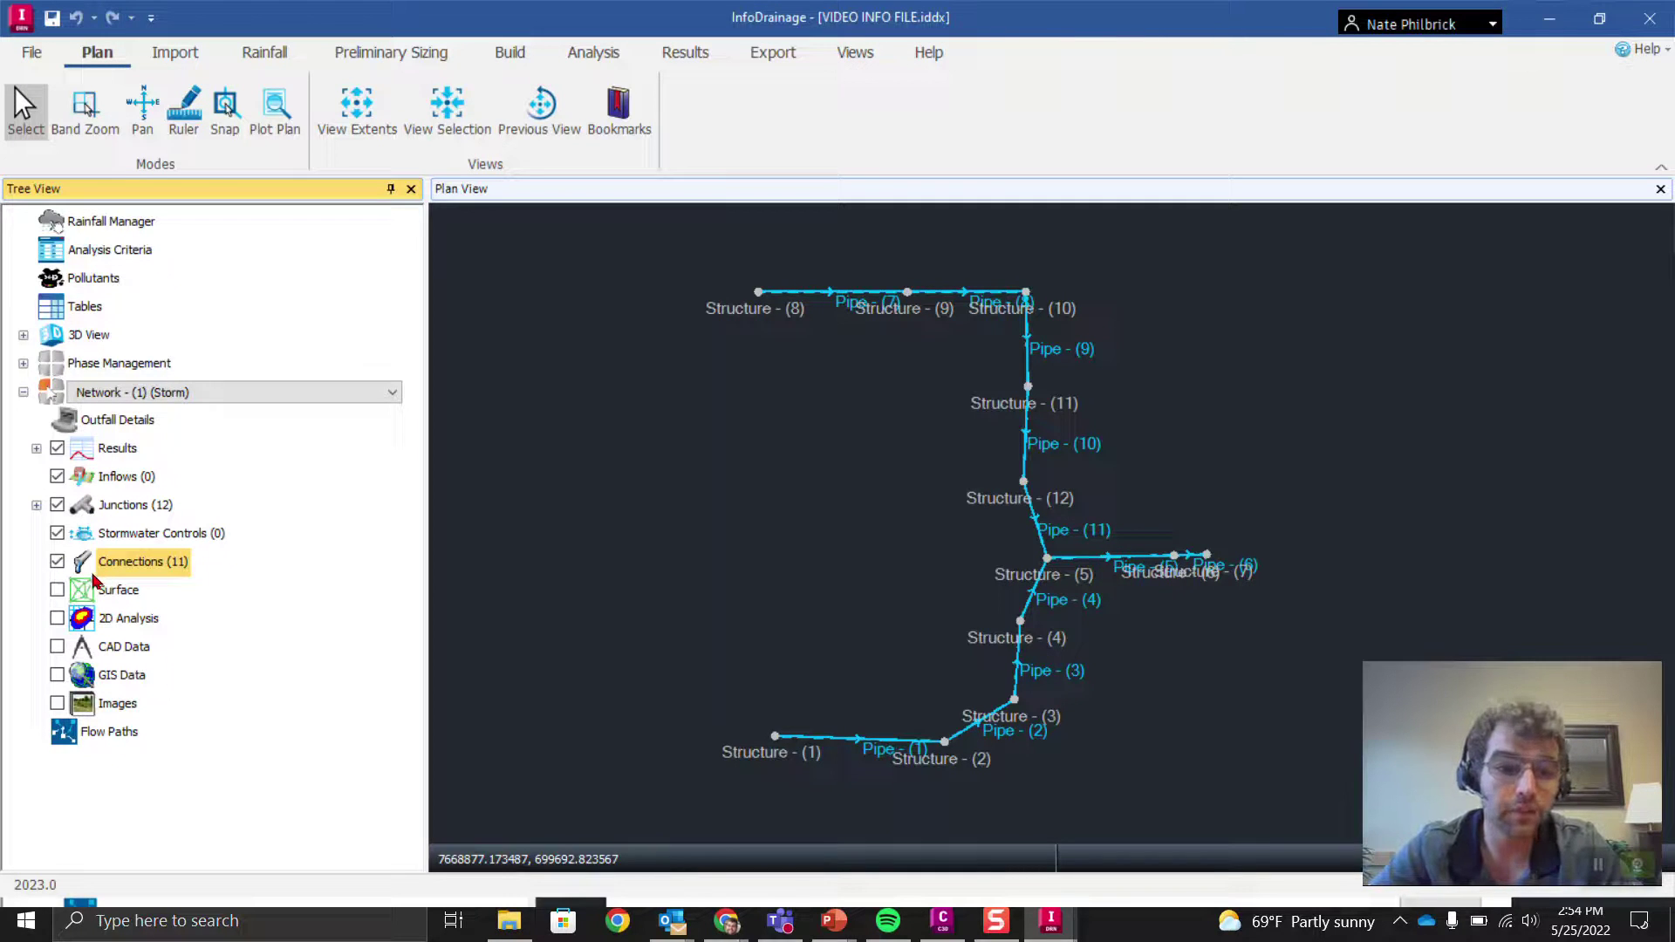
{"action": "right_click", "coordinate": [120, 590]}
{"action": "left_click", "coordinate": [156, 598]}
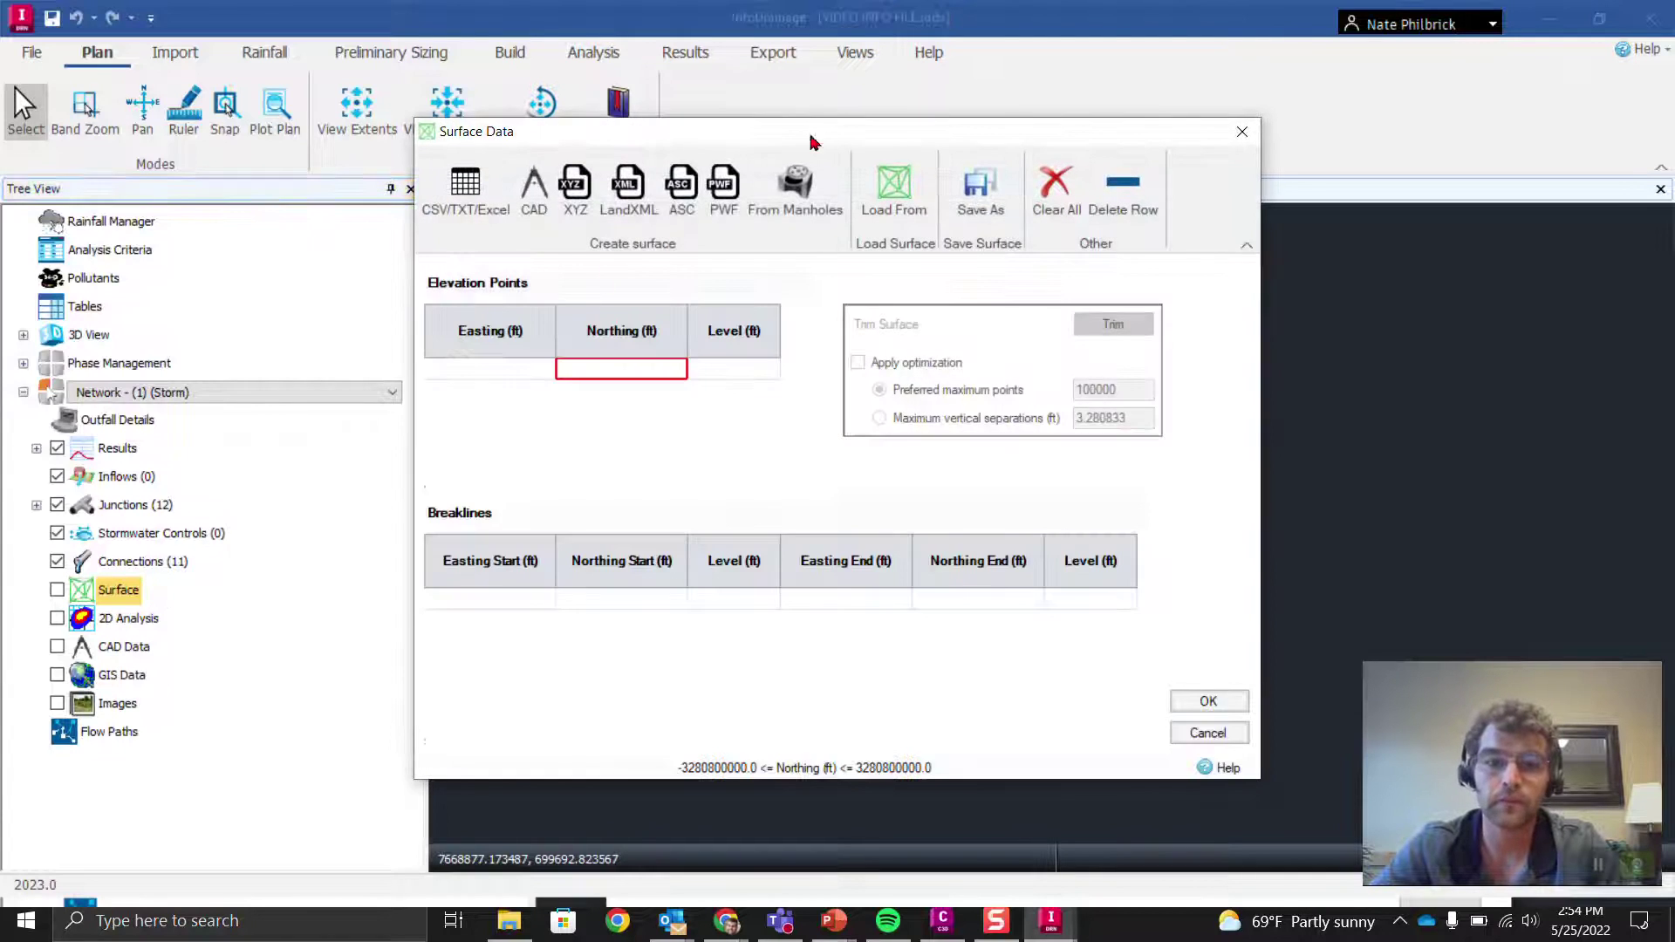
Load TOPCON BUILDING FULL.xml as a LandXML surface, re-triangulate it, and update all levels.
{"action": "left_click_drag", "start_coordinate": [815, 149], "coordinate": [859, 65]}
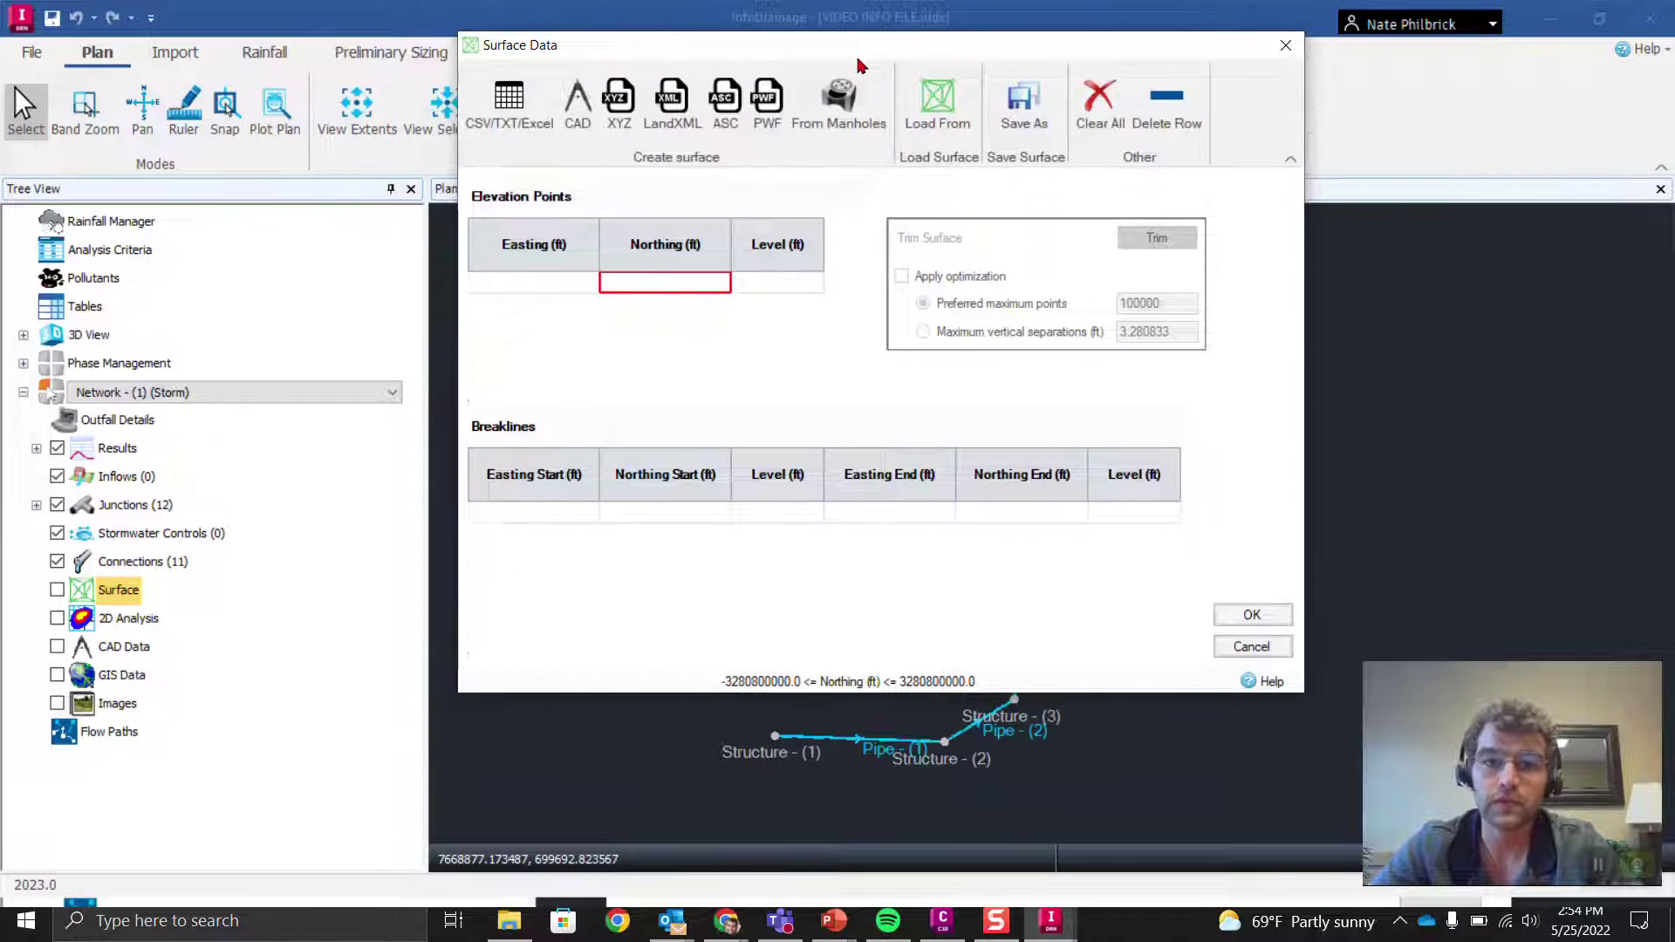
{"action": "left_click", "coordinate": [650, 115]}
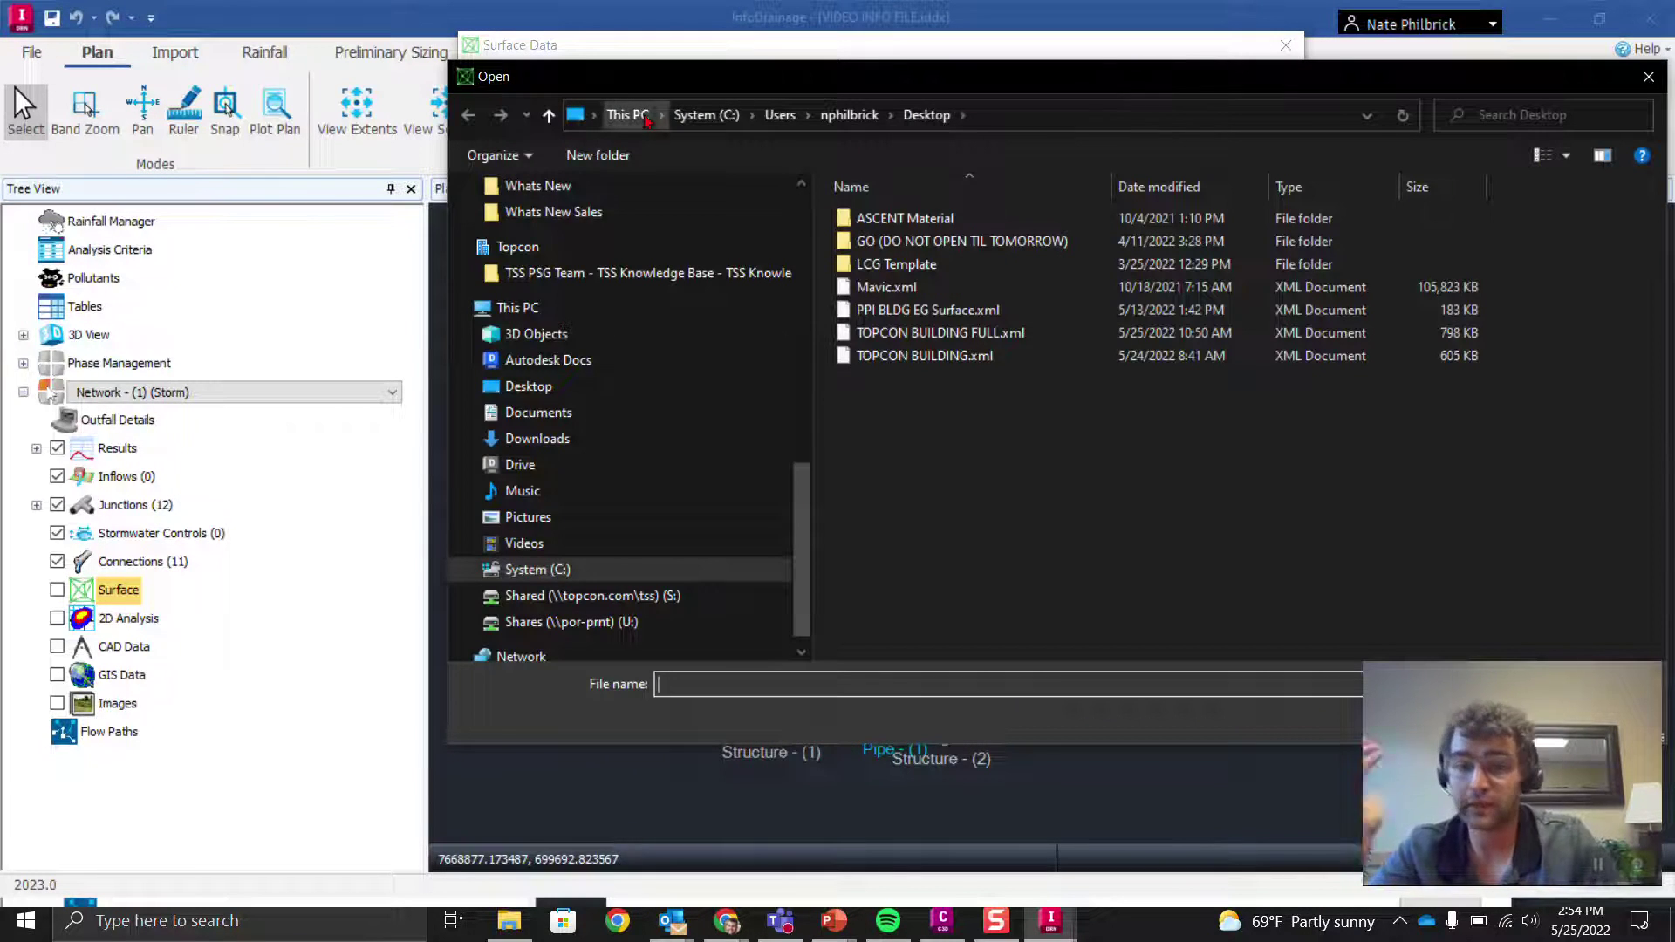
{"action": "left_click", "coordinate": [1003, 333]}
{"action": "left_click_drag", "start_coordinate": [1156, 80], "coordinate": [927, 58]}
{"action": "left_click", "coordinate": [1233, 701]}
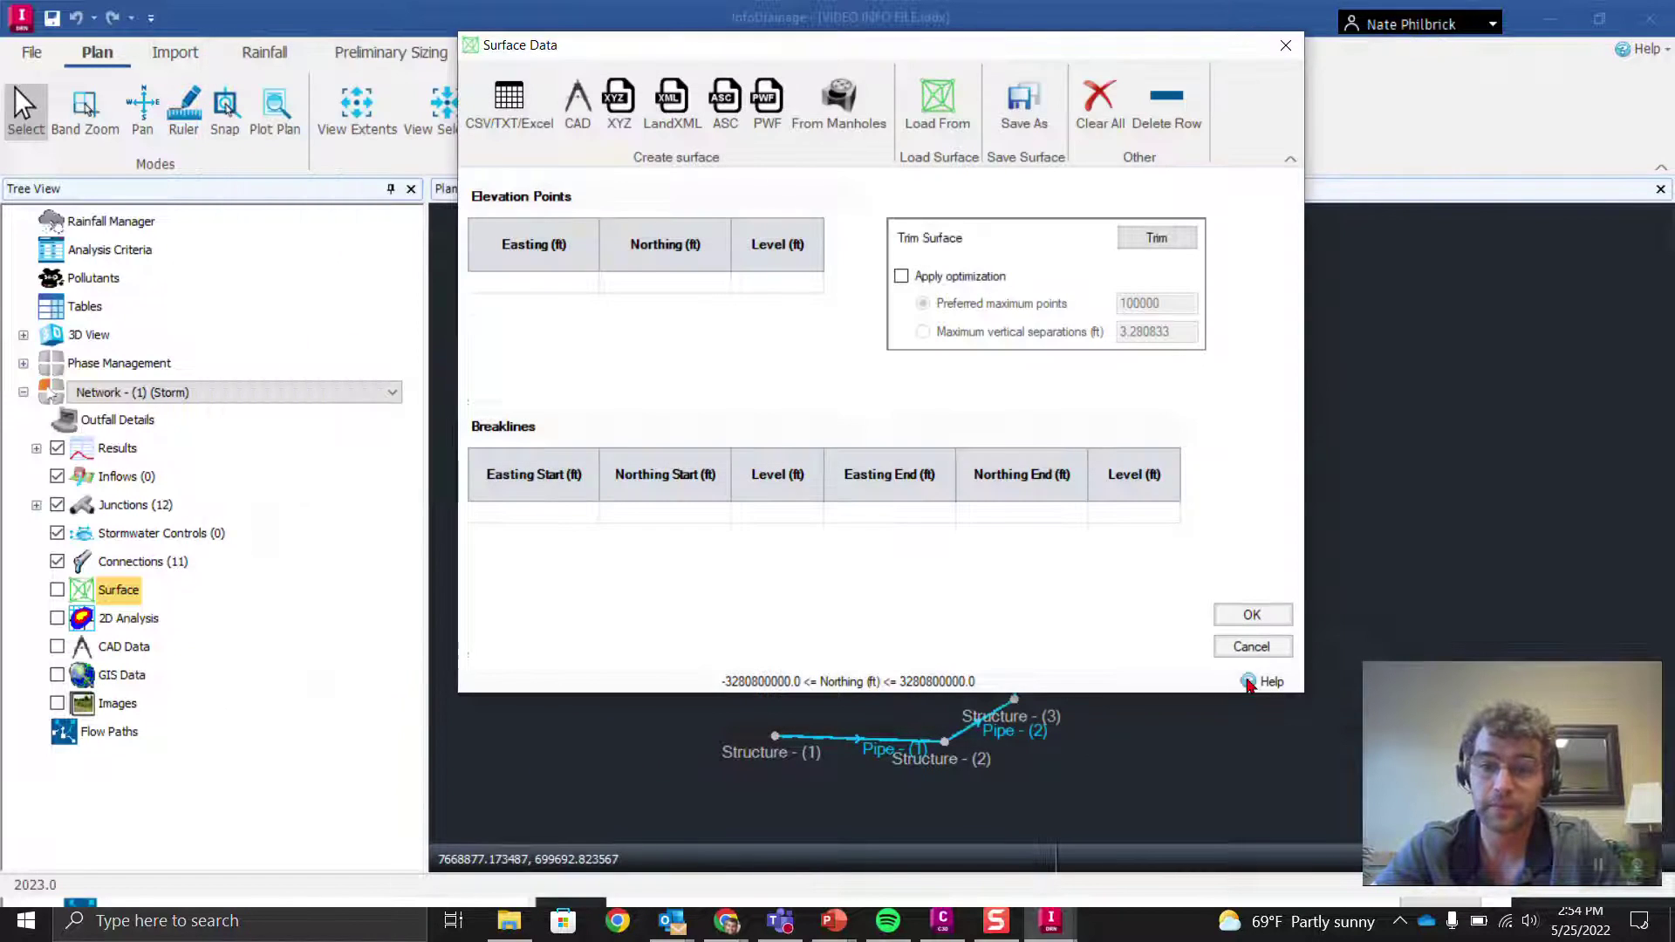
{"action": "left_click", "coordinate": [1253, 617]}
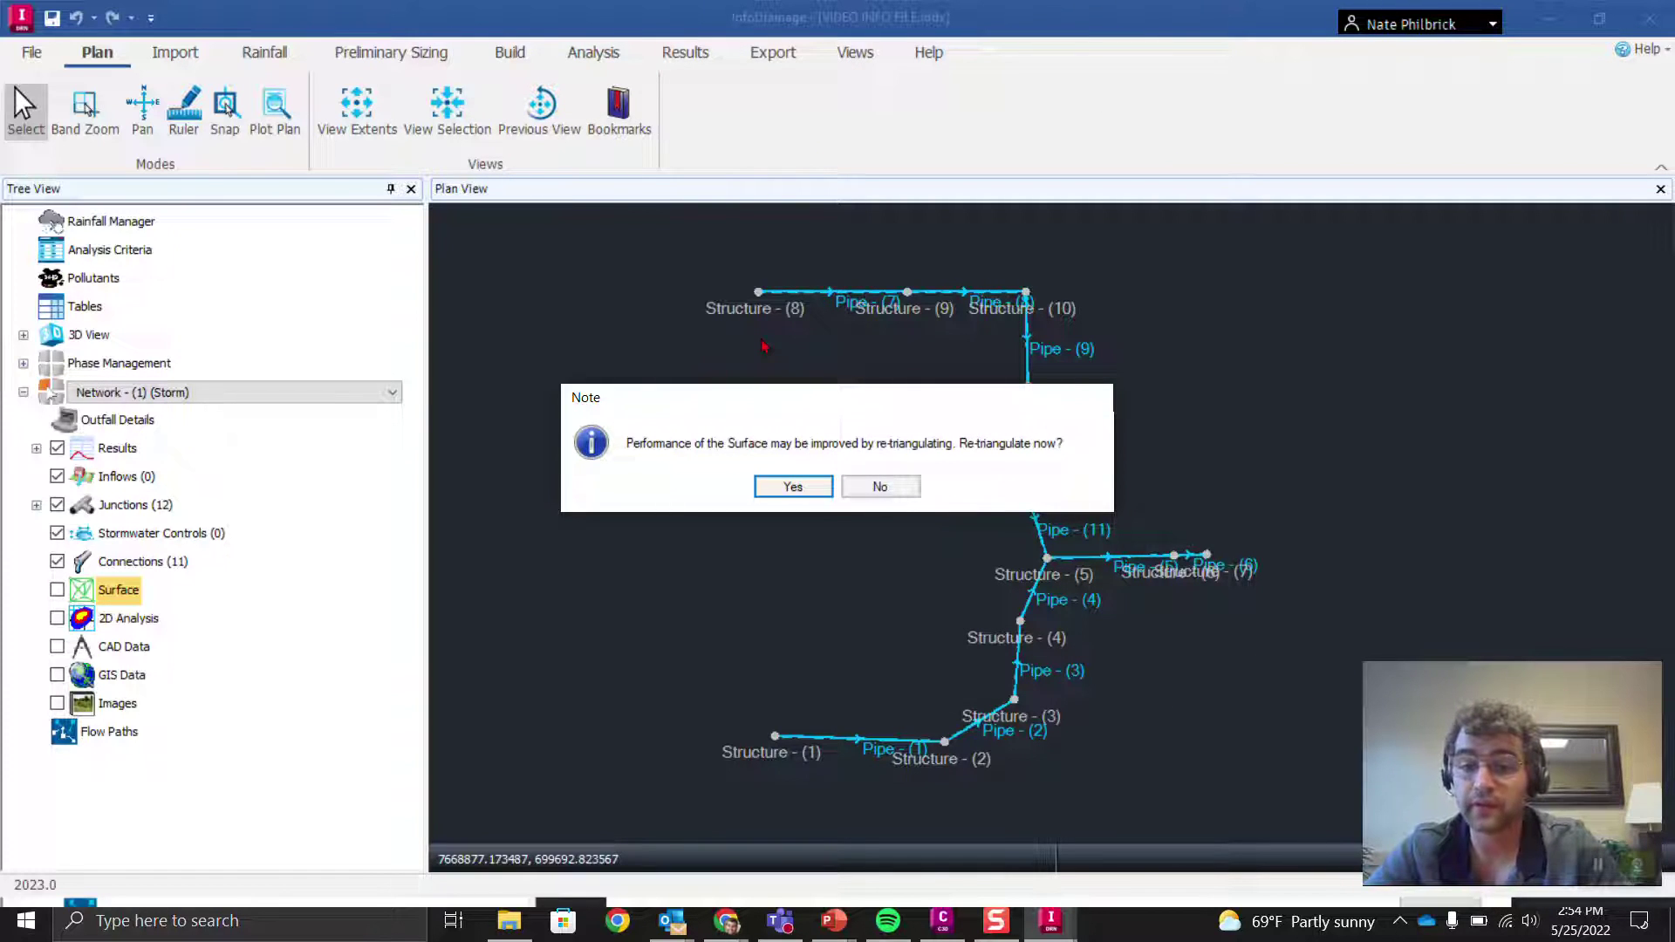
{"action": "left_click", "coordinate": [792, 489]}
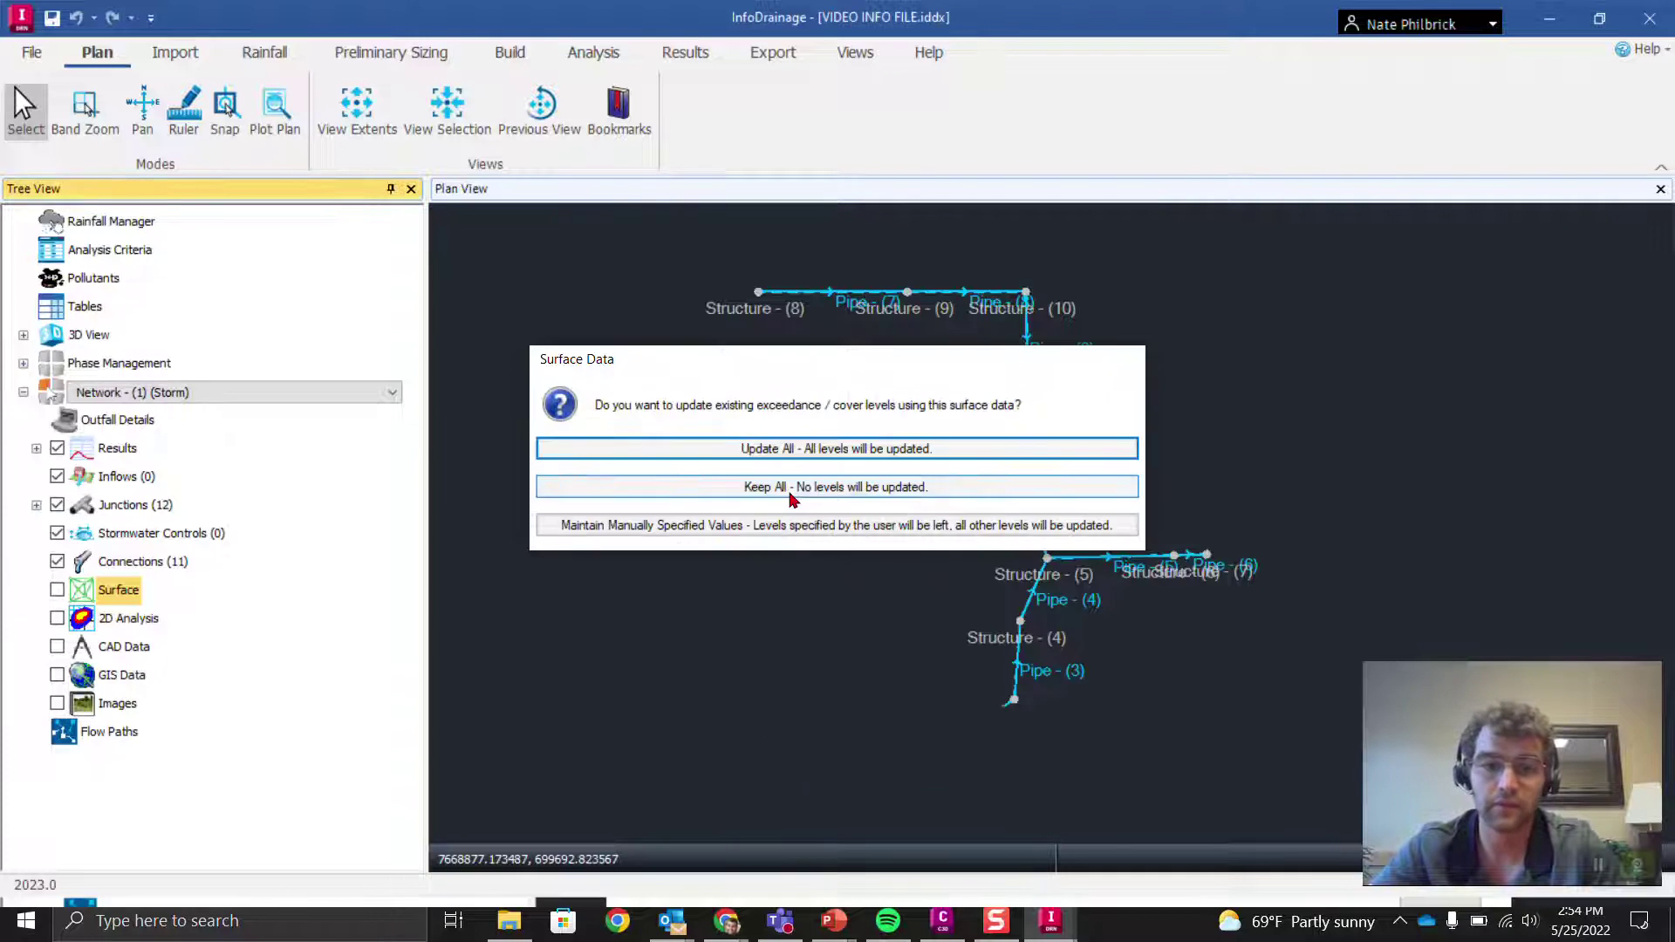
{"action": "left_click_drag", "start_coordinate": [749, 356], "coordinate": [788, 311]}
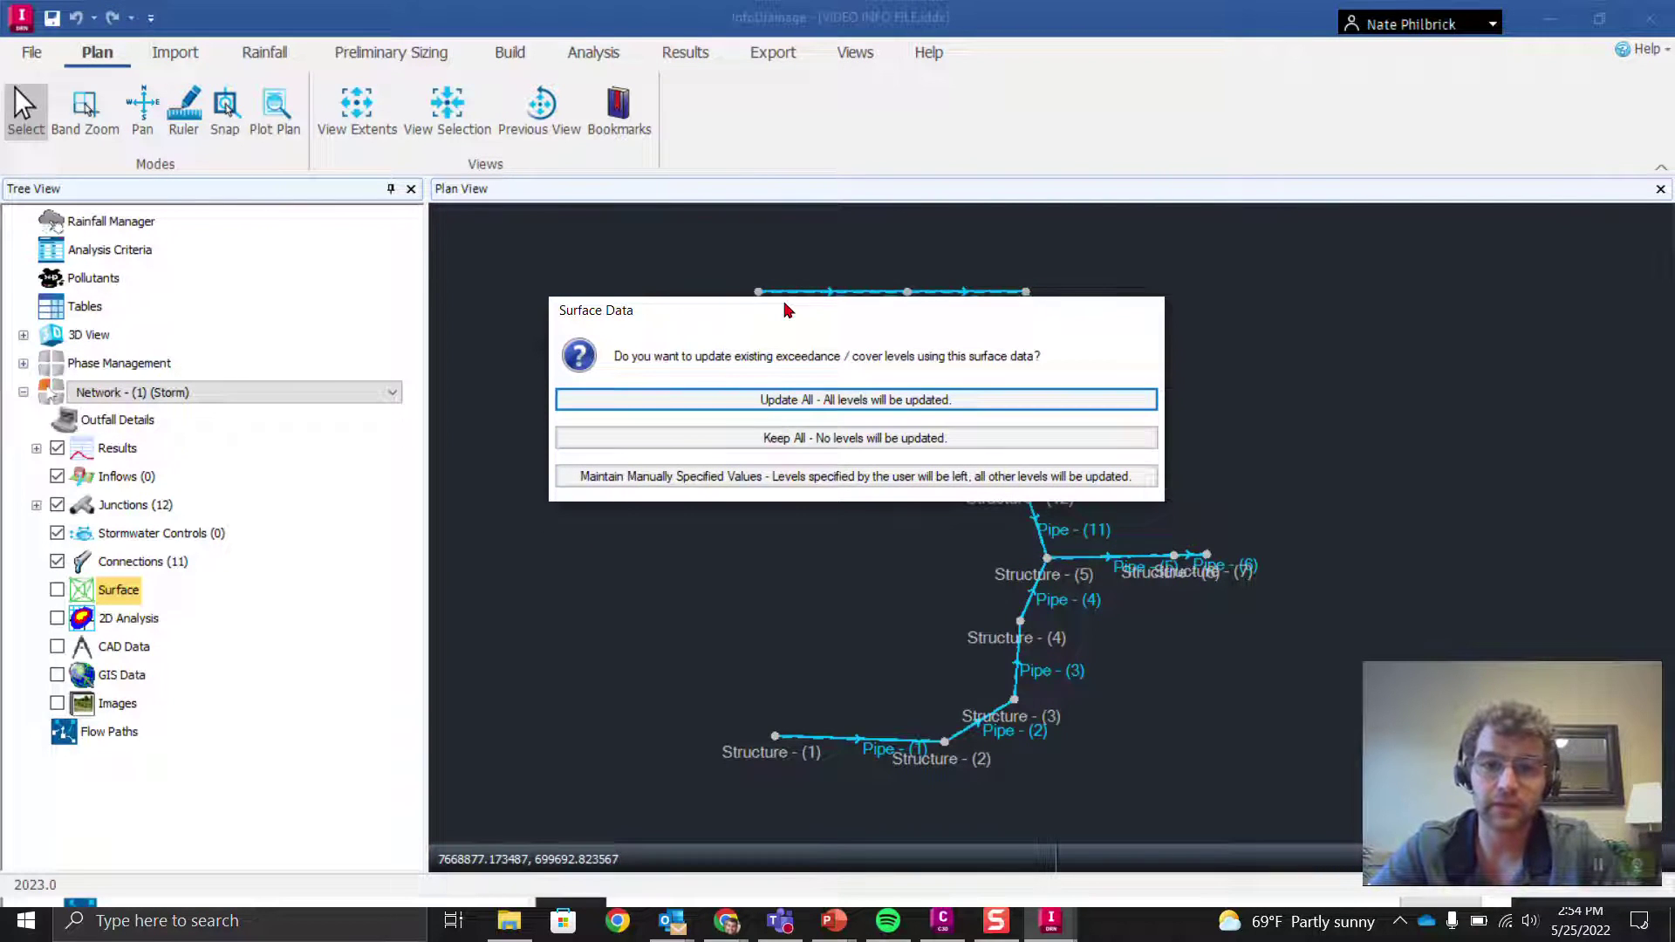
{"action": "left_click", "coordinate": [833, 401]}
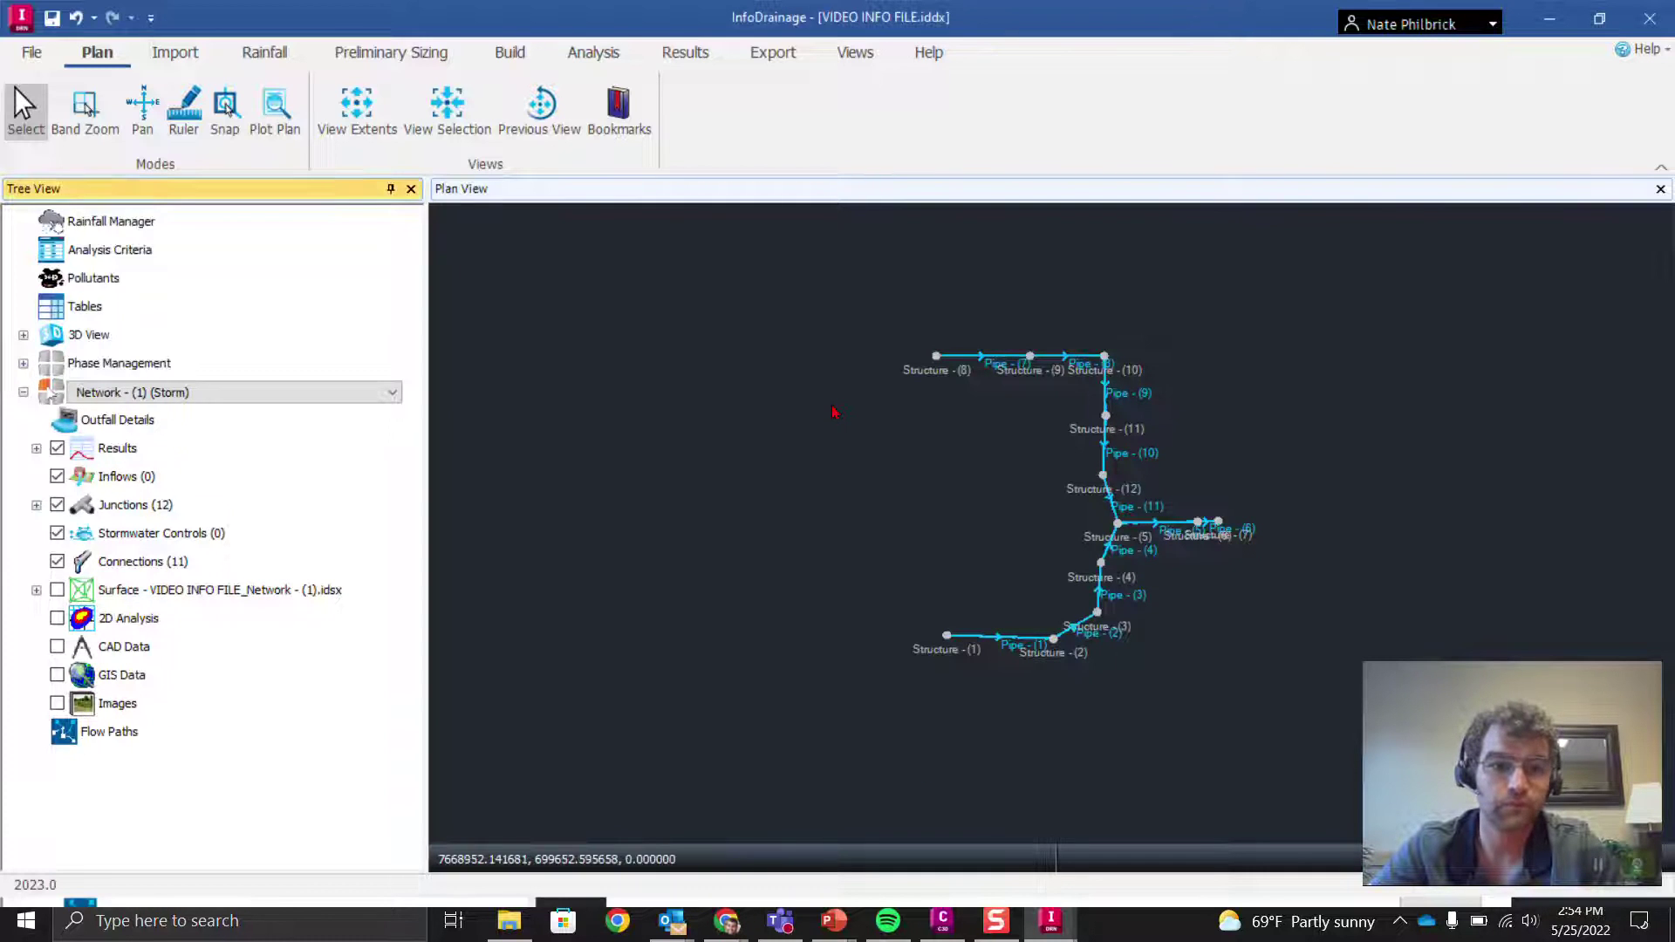
Show the surface on the plan with Surface Color Fill turned off, leaving only contours.
{"action": "left_click", "coordinate": [56, 590]}
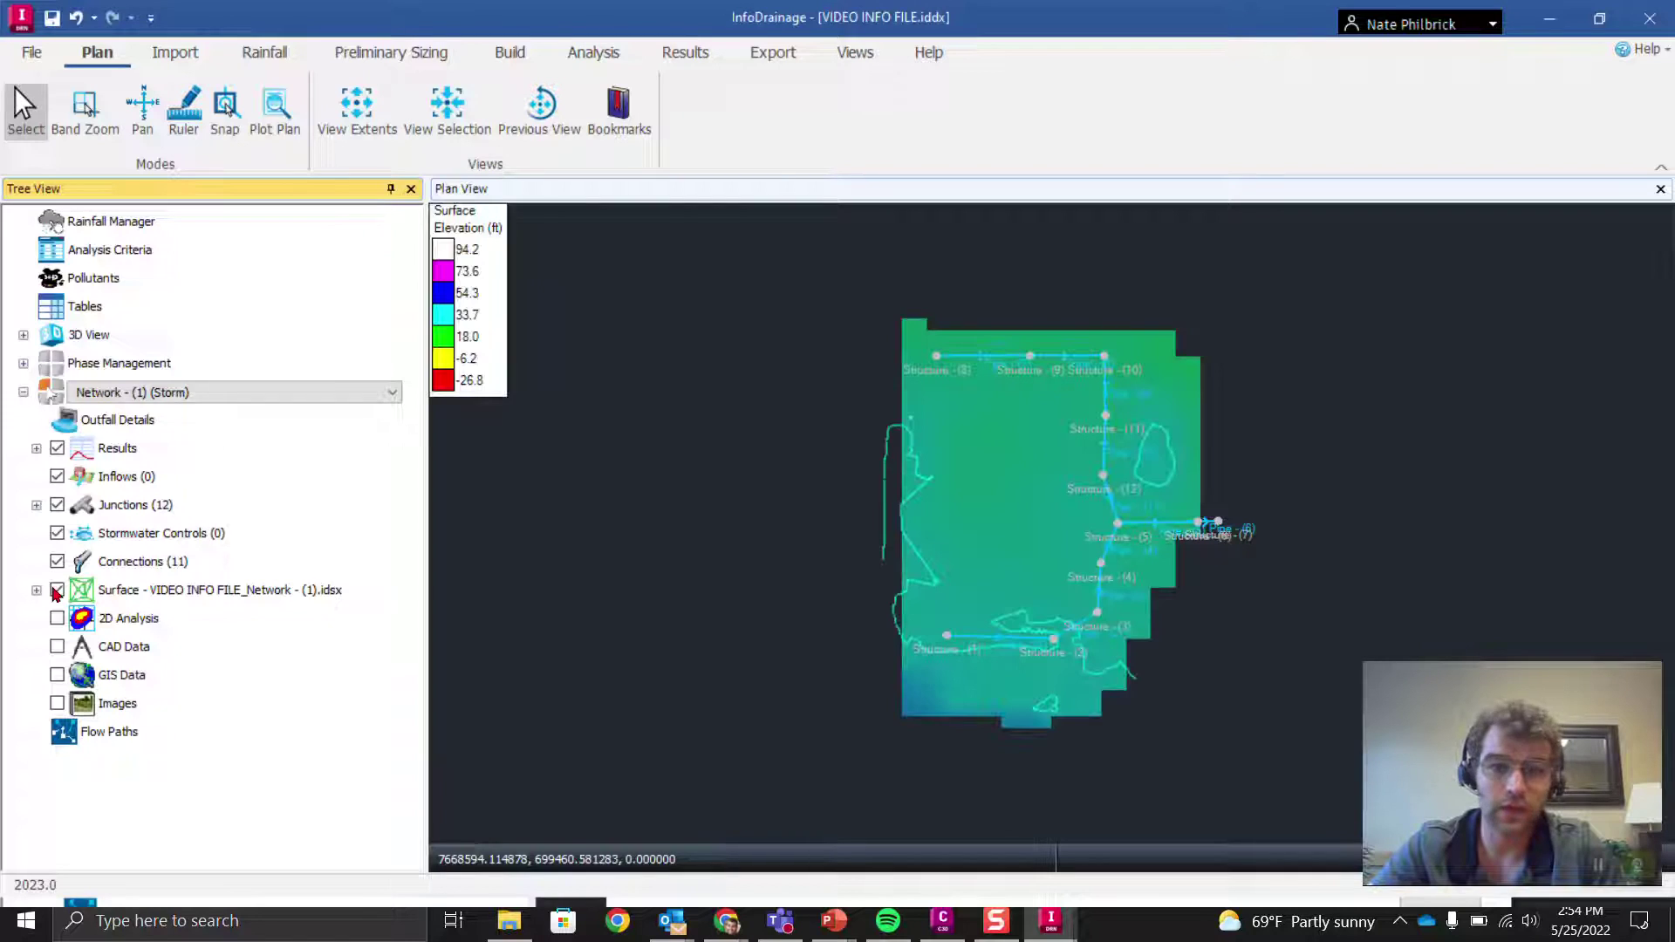
{"action": "left_click", "coordinate": [56, 591]}
{"action": "left_click", "coordinate": [56, 591]}
{"action": "left_click", "coordinate": [37, 591]}
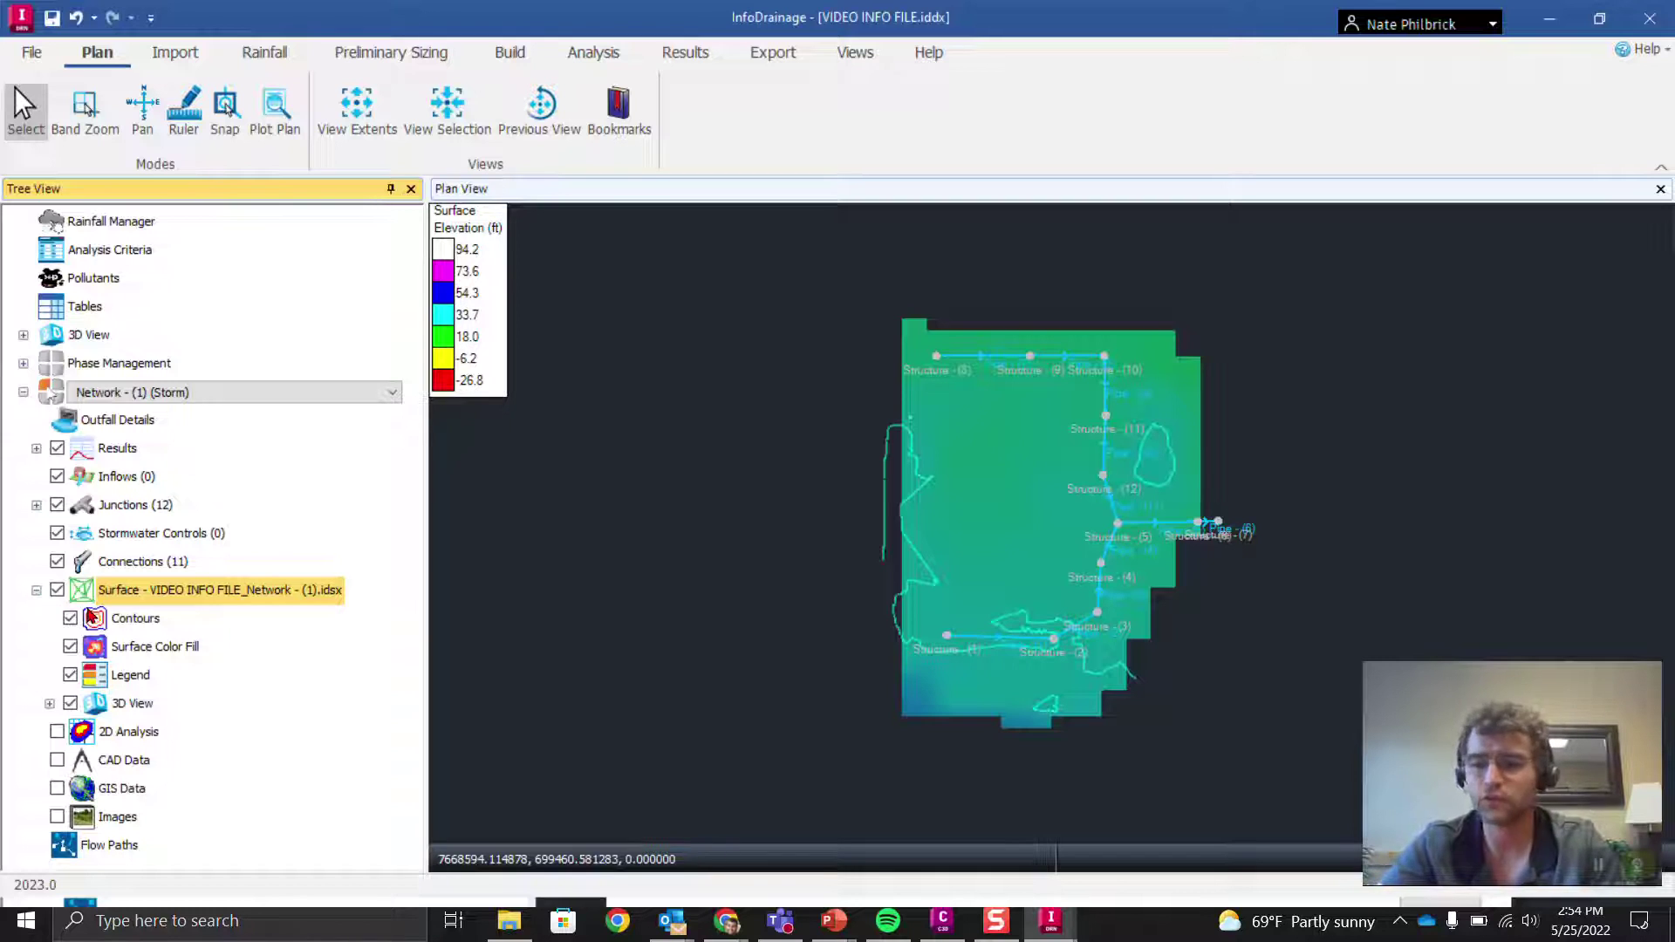
{"action": "left_click", "coordinate": [70, 647]}
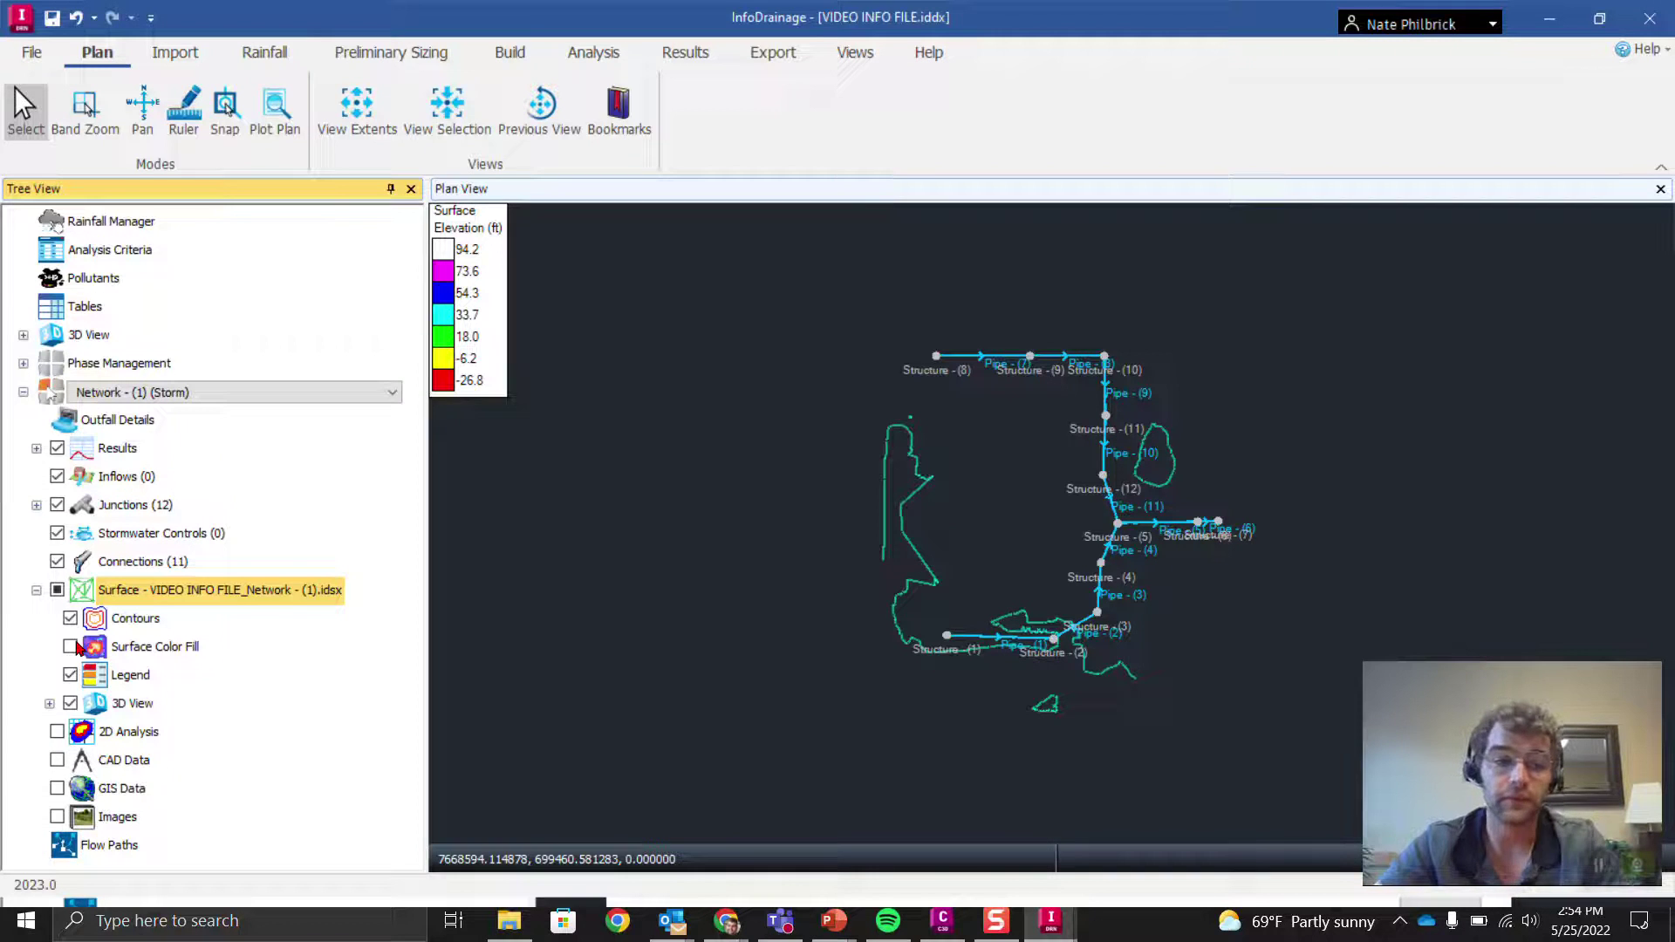
{"action": "middle_click_drag", "start_coordinate": [1000, 471], "coordinate": [946, 498]}
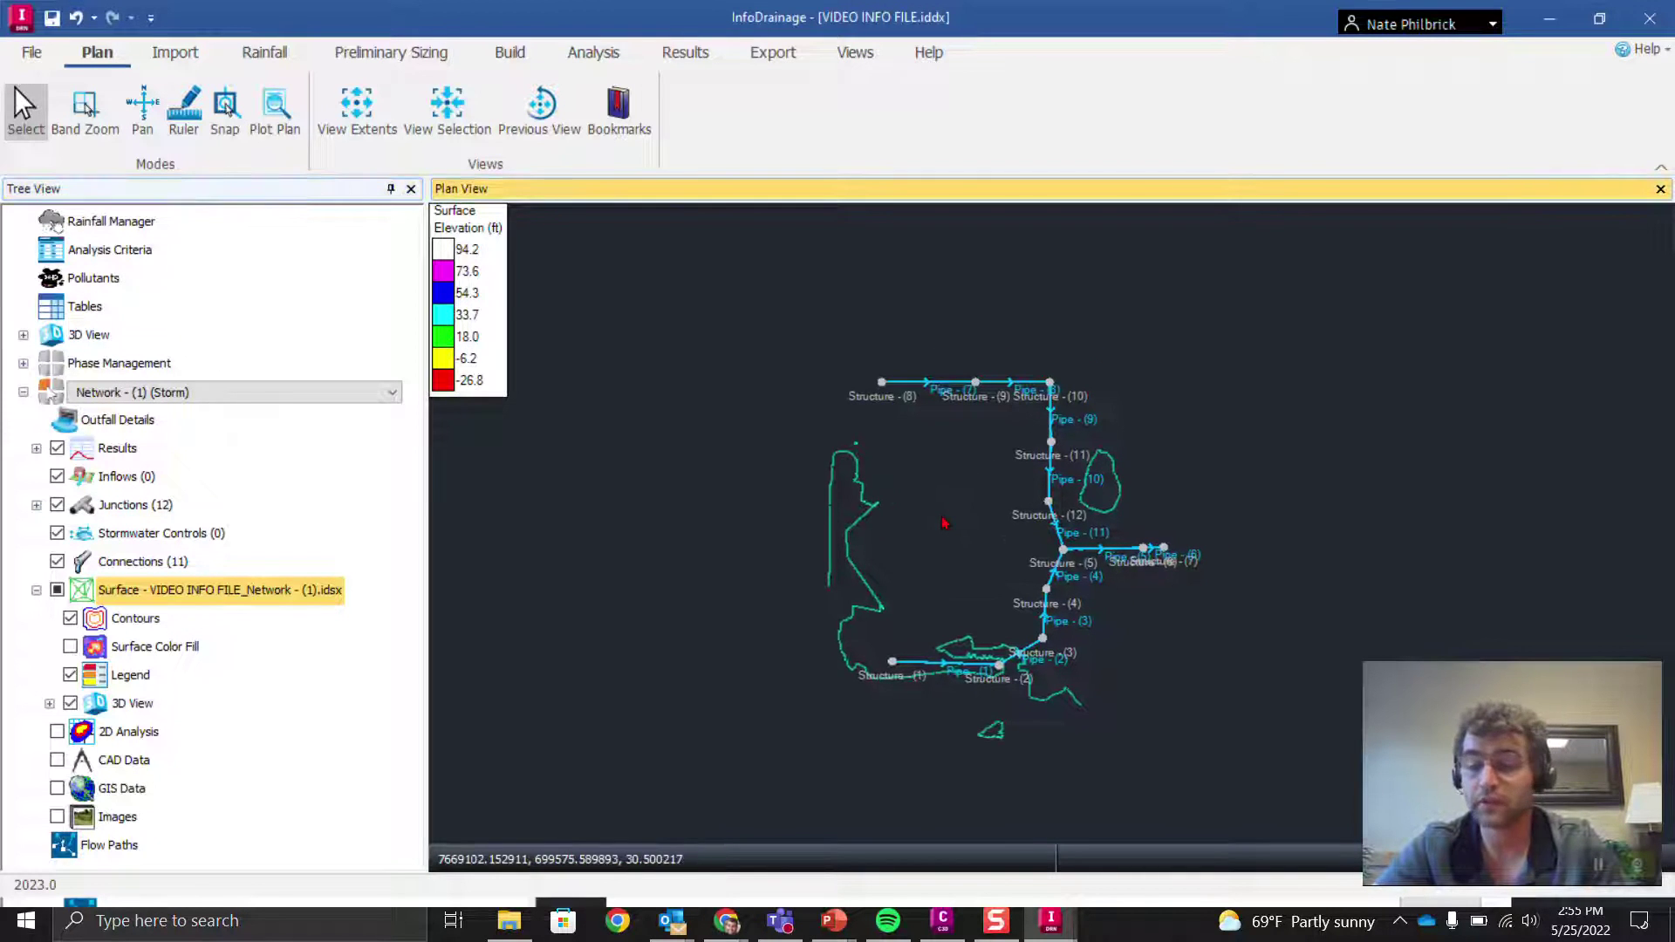
Import inflows from Downloads\Linework No Curves.dwg using the Catchment Area template.
{"action": "left_click", "coordinate": [119, 479]}
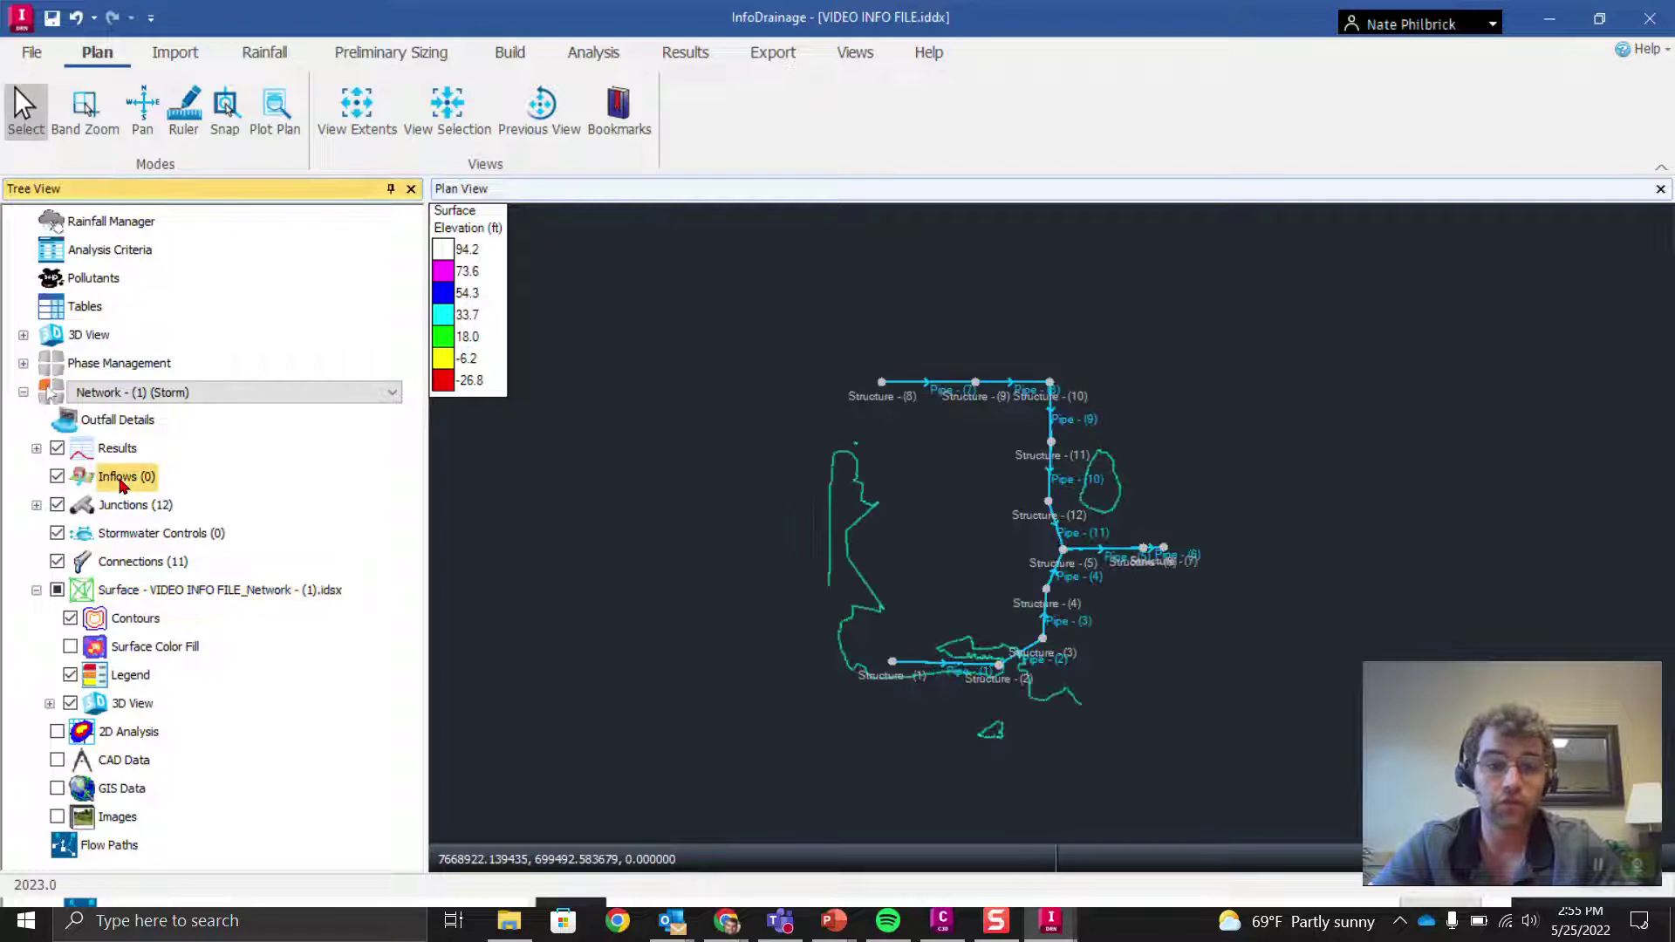
{"action": "right_click", "coordinate": [123, 485]}
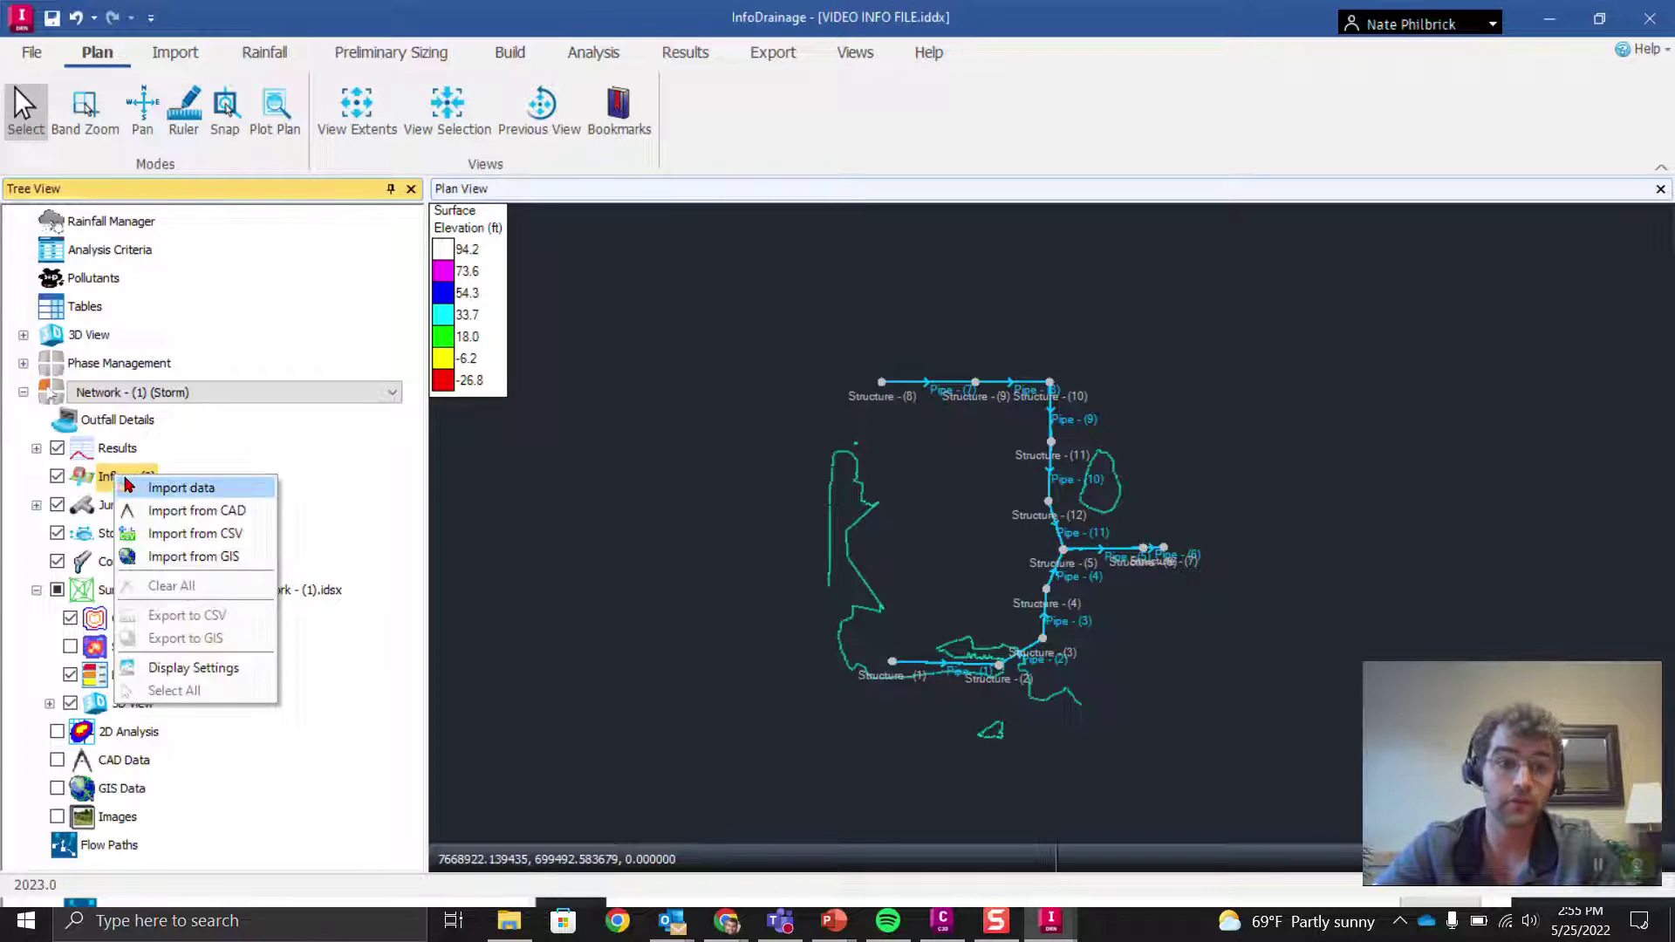
{"action": "left_click", "coordinate": [184, 513]}
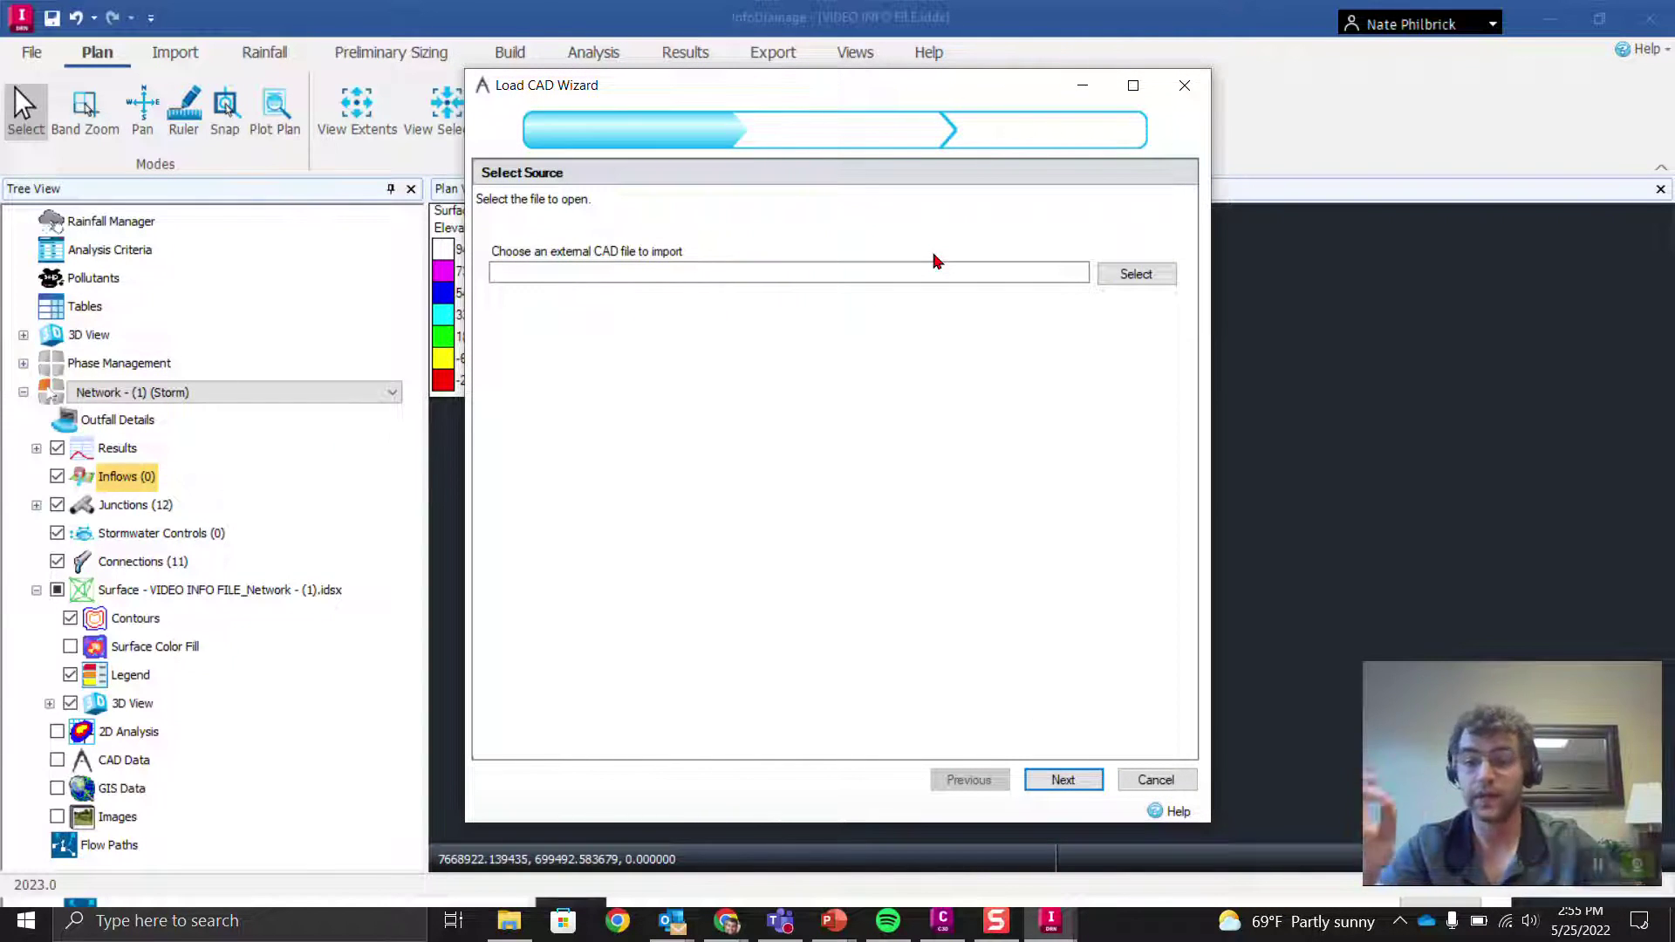
{"action": "left_click", "coordinate": [1135, 273]}
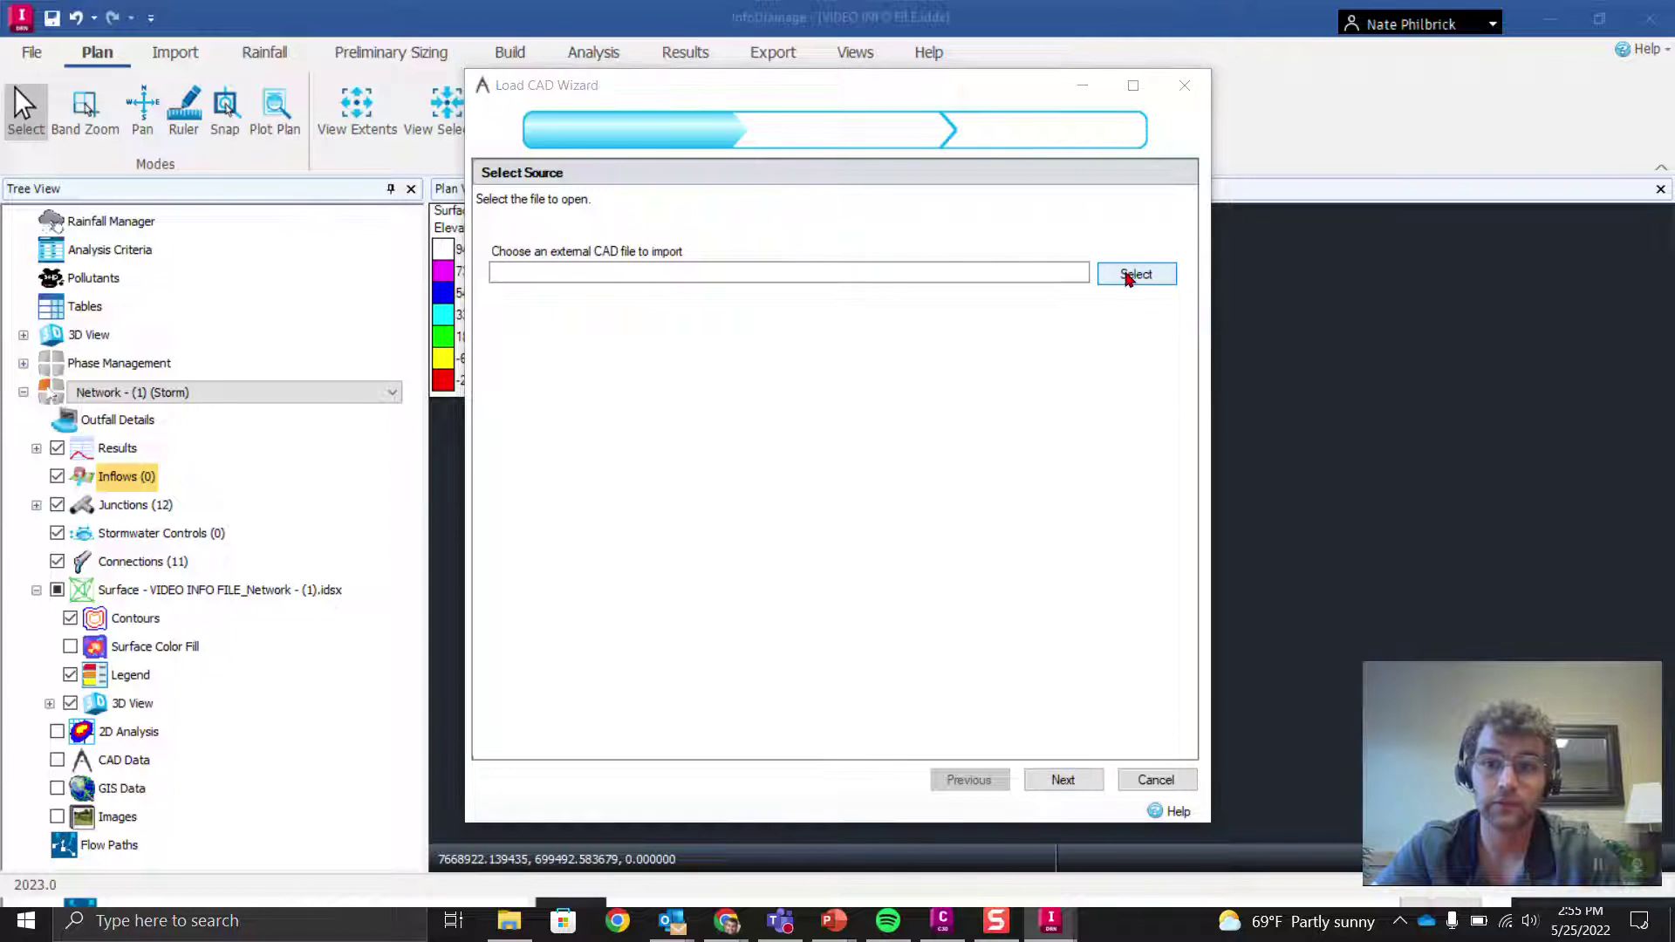
{"action": "left_click_drag", "start_coordinate": [1027, 130], "coordinate": [767, 71]}
{"action": "scroll", "coordinate": [381, 345], "scroll_direction": "up", "scroll_amount": 3}
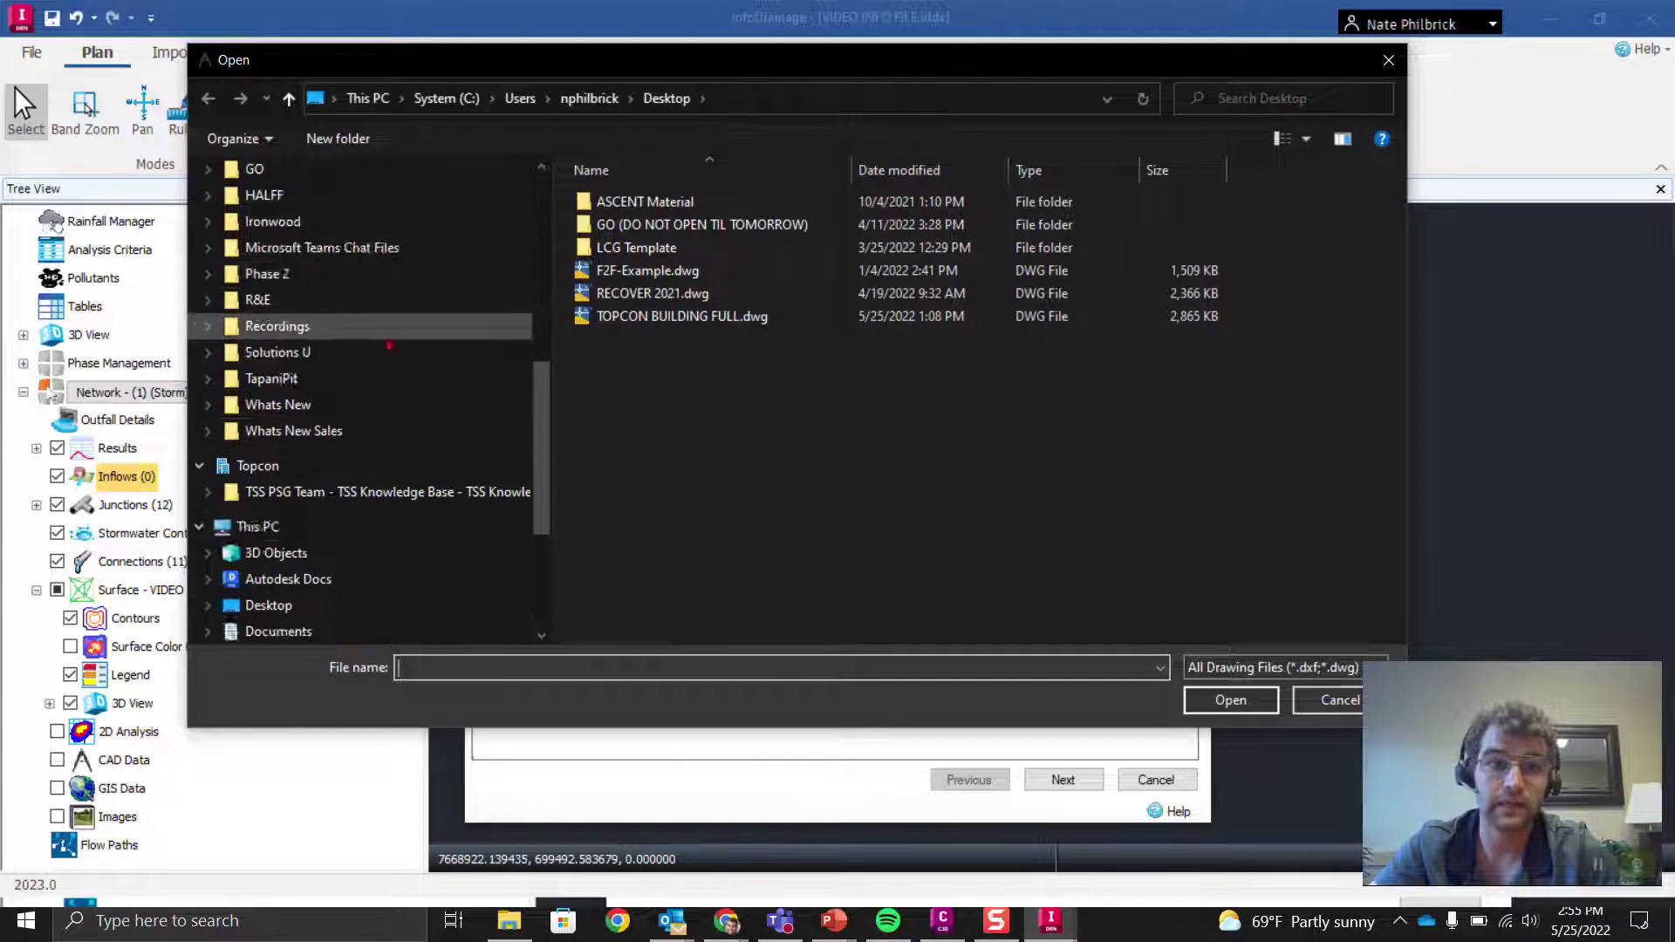
{"action": "scroll", "coordinate": [380, 346], "scroll_direction": "up", "scroll_amount": 5}
{"action": "left_click", "coordinate": [318, 239]}
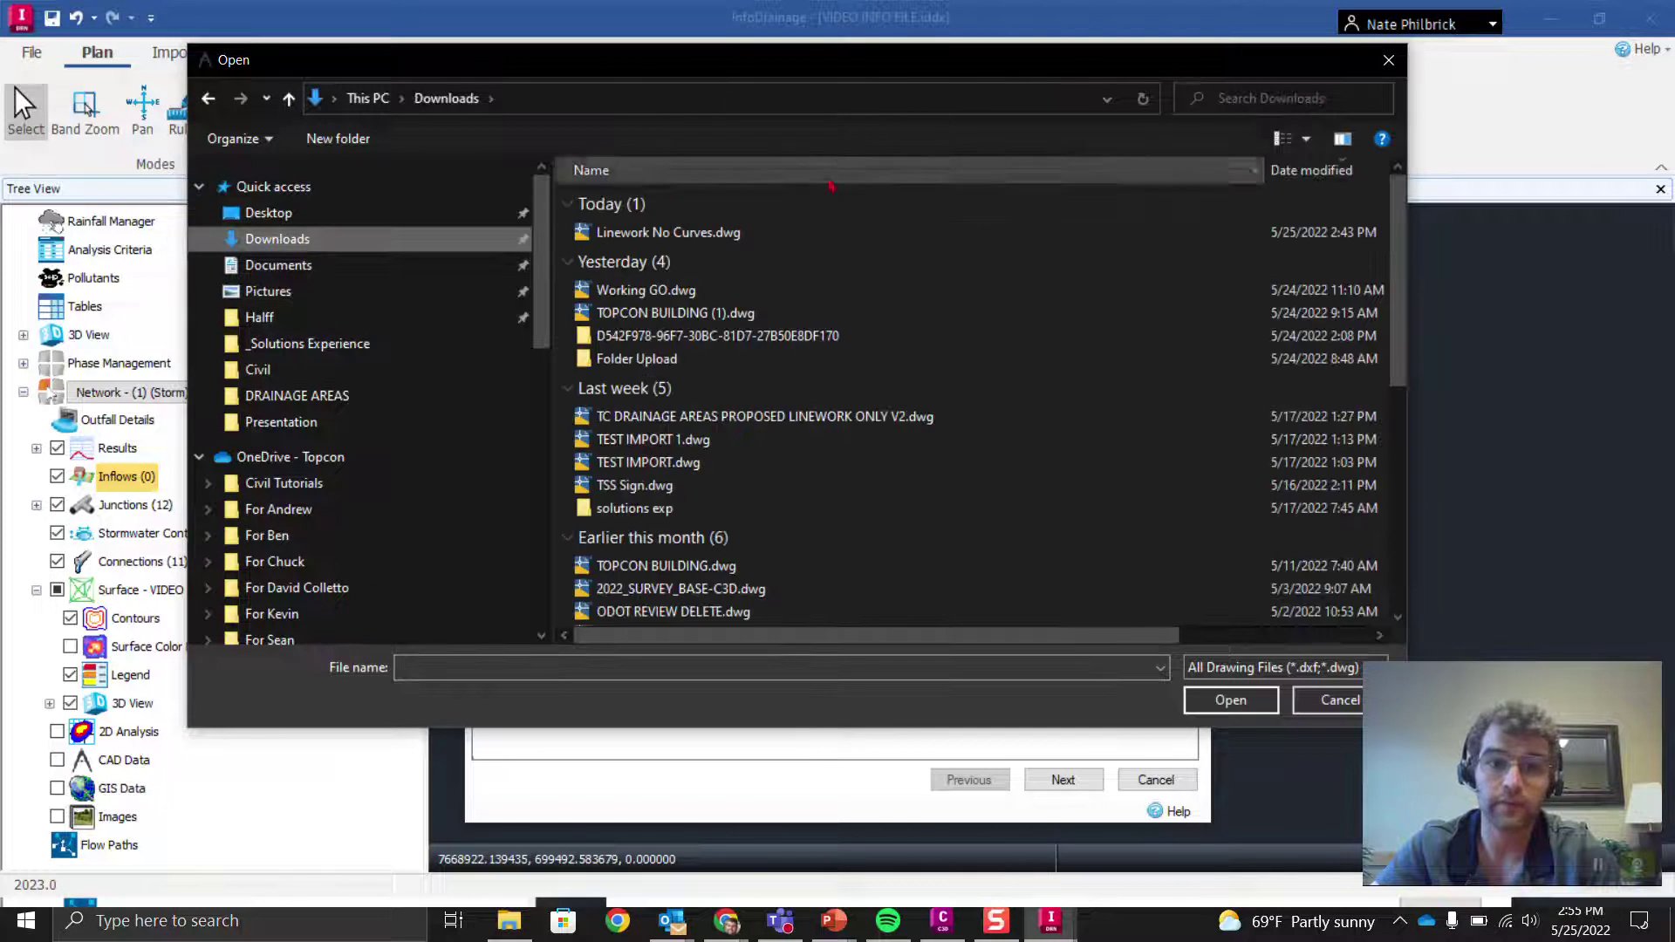
{"action": "double_click", "coordinate": [748, 232]}
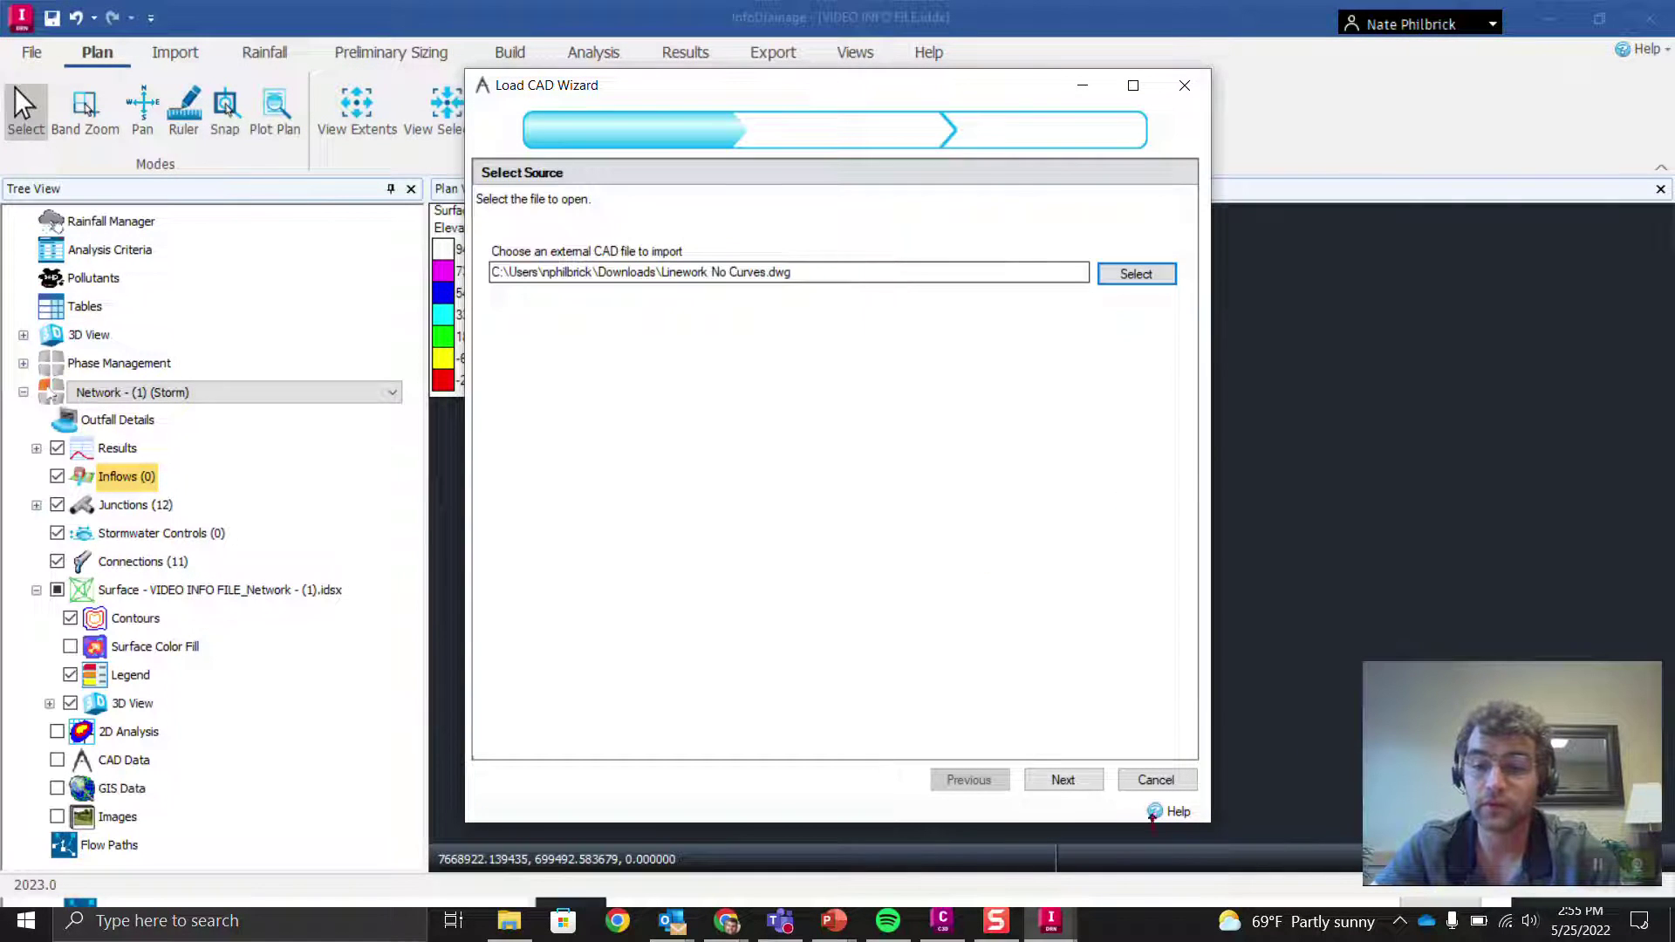
{"action": "left_click", "coordinate": [1066, 782]}
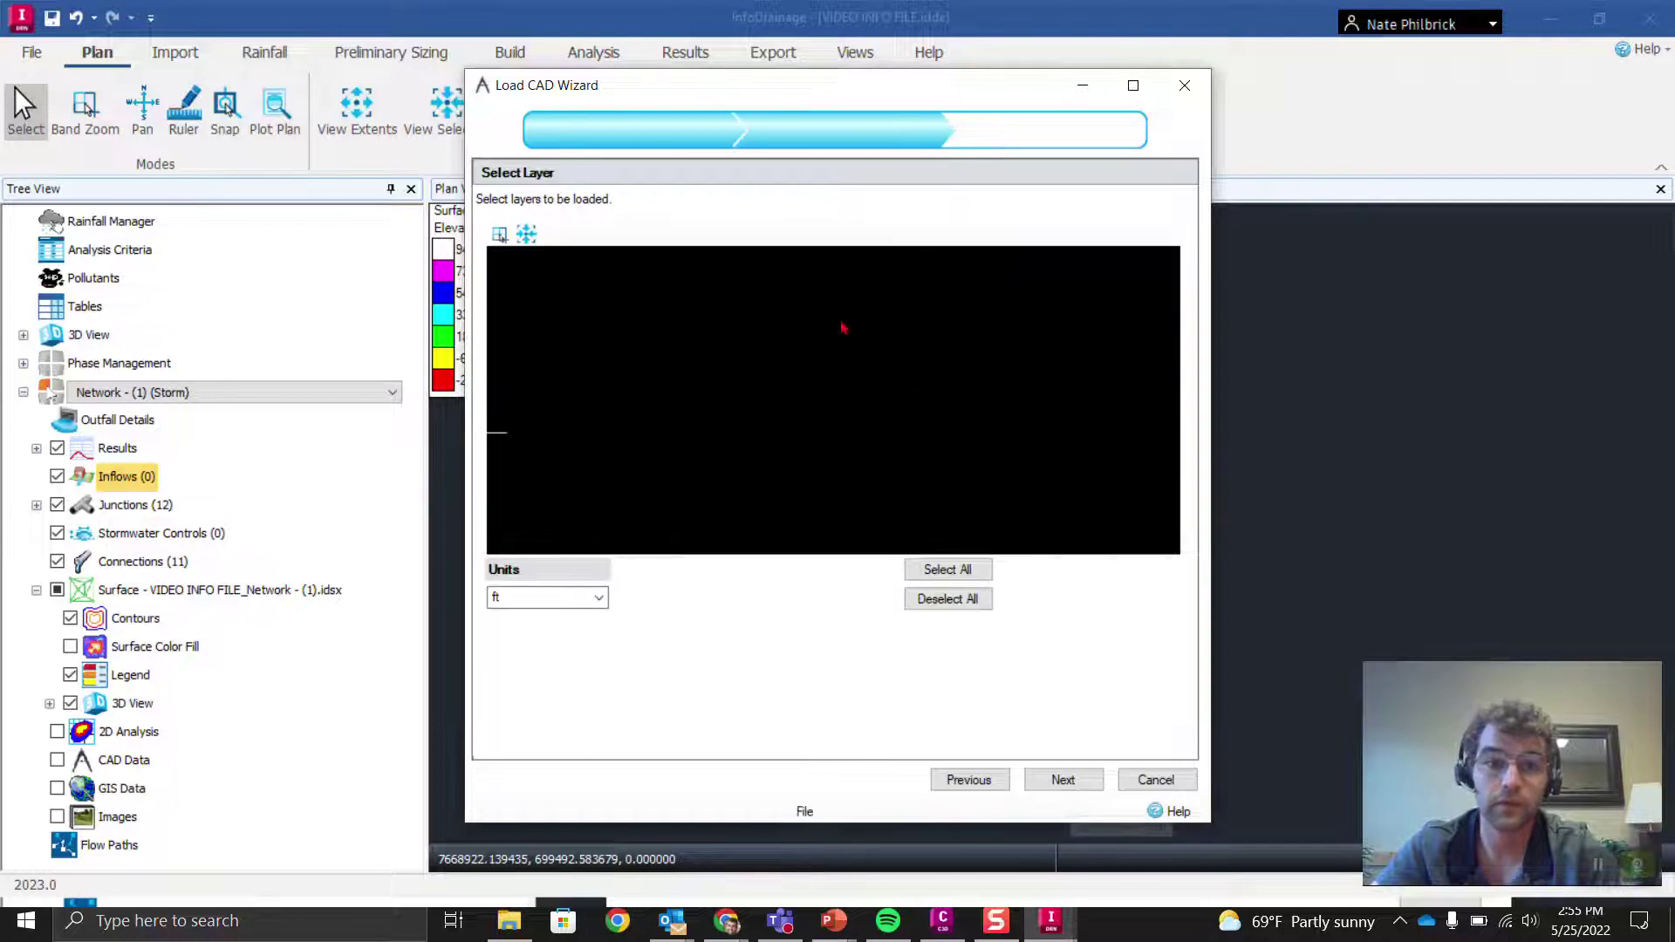
{"action": "left_click", "coordinate": [1071, 786]}
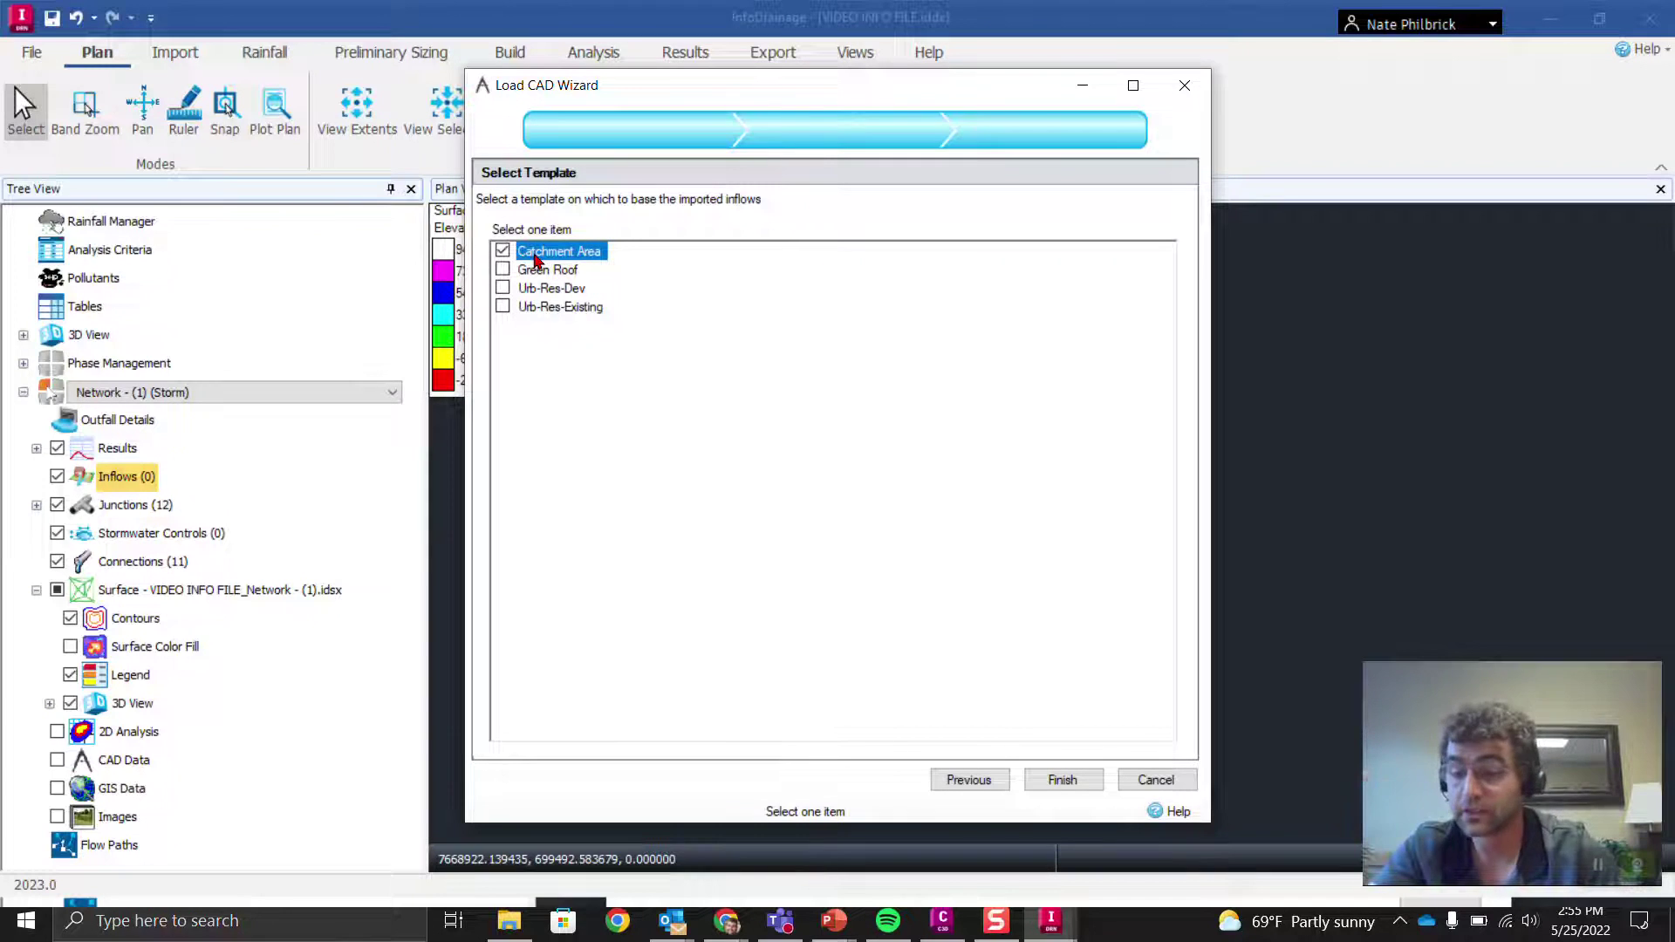
{"action": "left_click", "coordinate": [1062, 781]}
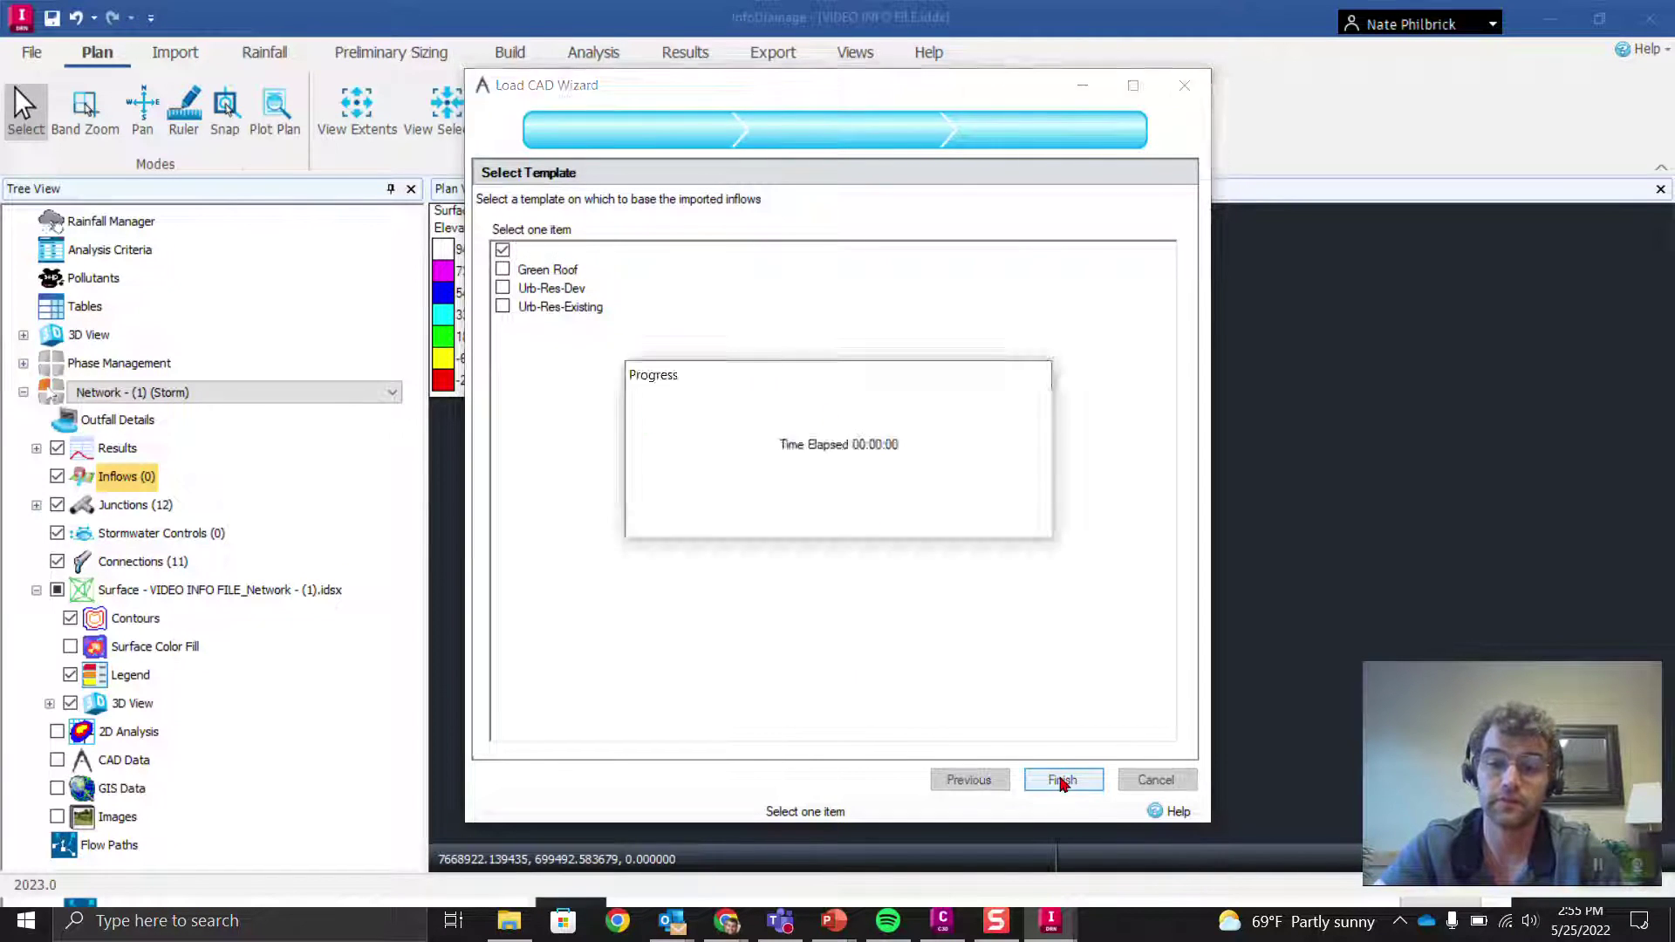
Delete the tiny stray catchment area and zoom out to the whole network.
{"action": "left_click", "coordinate": [955, 489]}
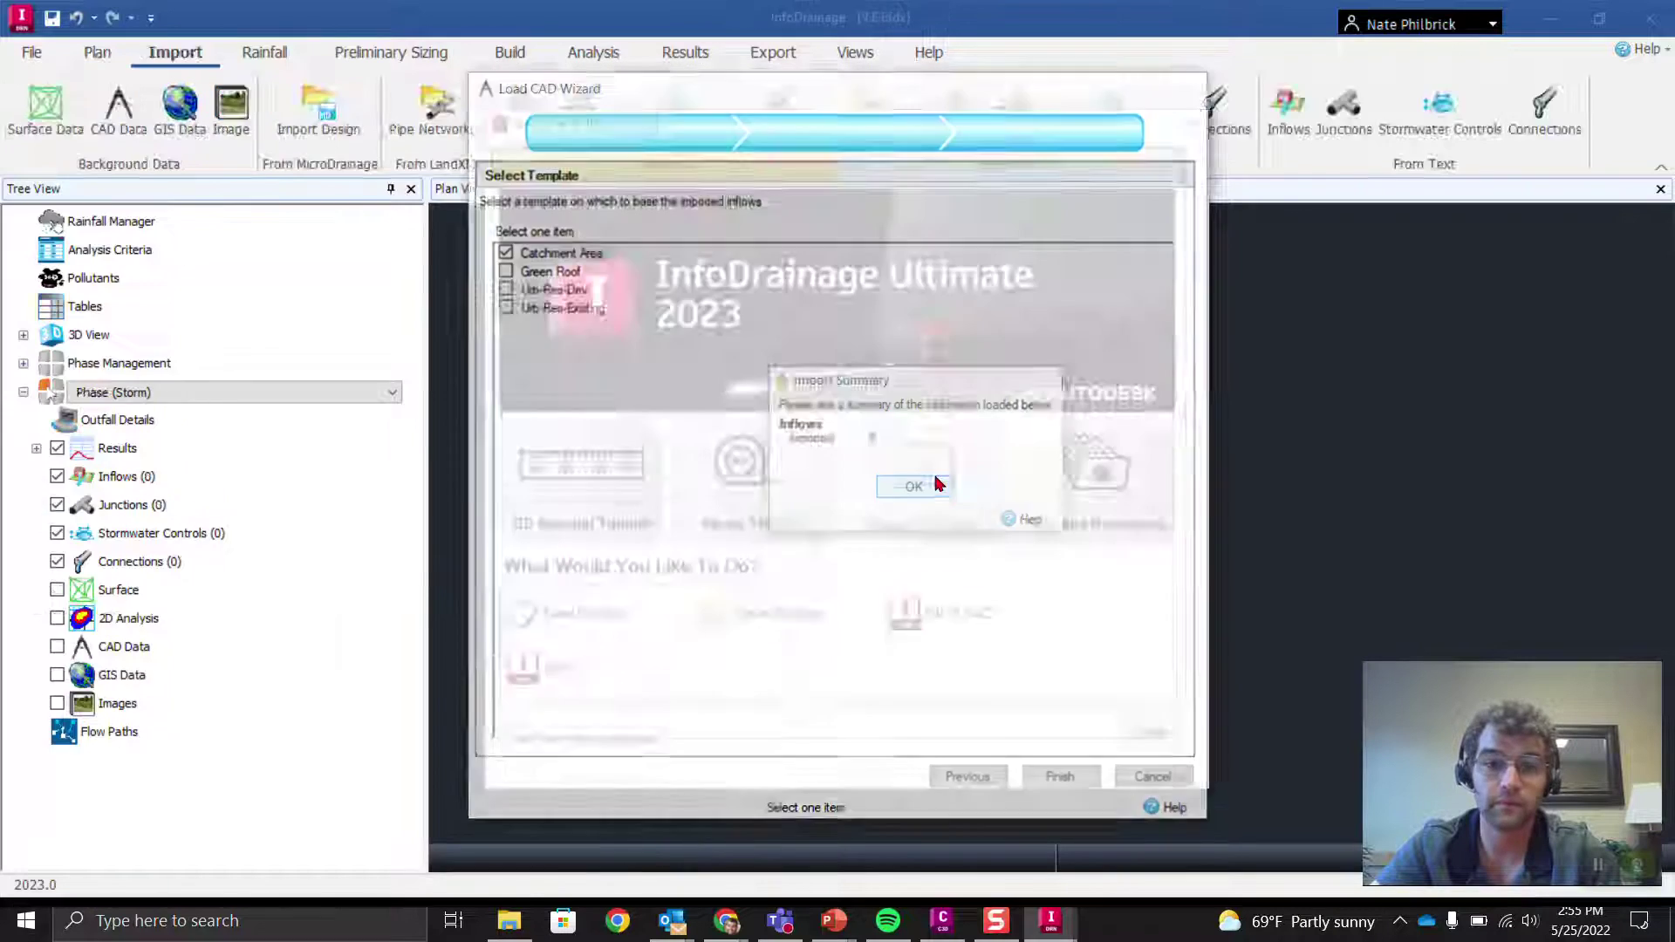
{"action": "scroll", "coordinate": [628, 462], "scroll_direction": "down", "scroll_amount": 8}
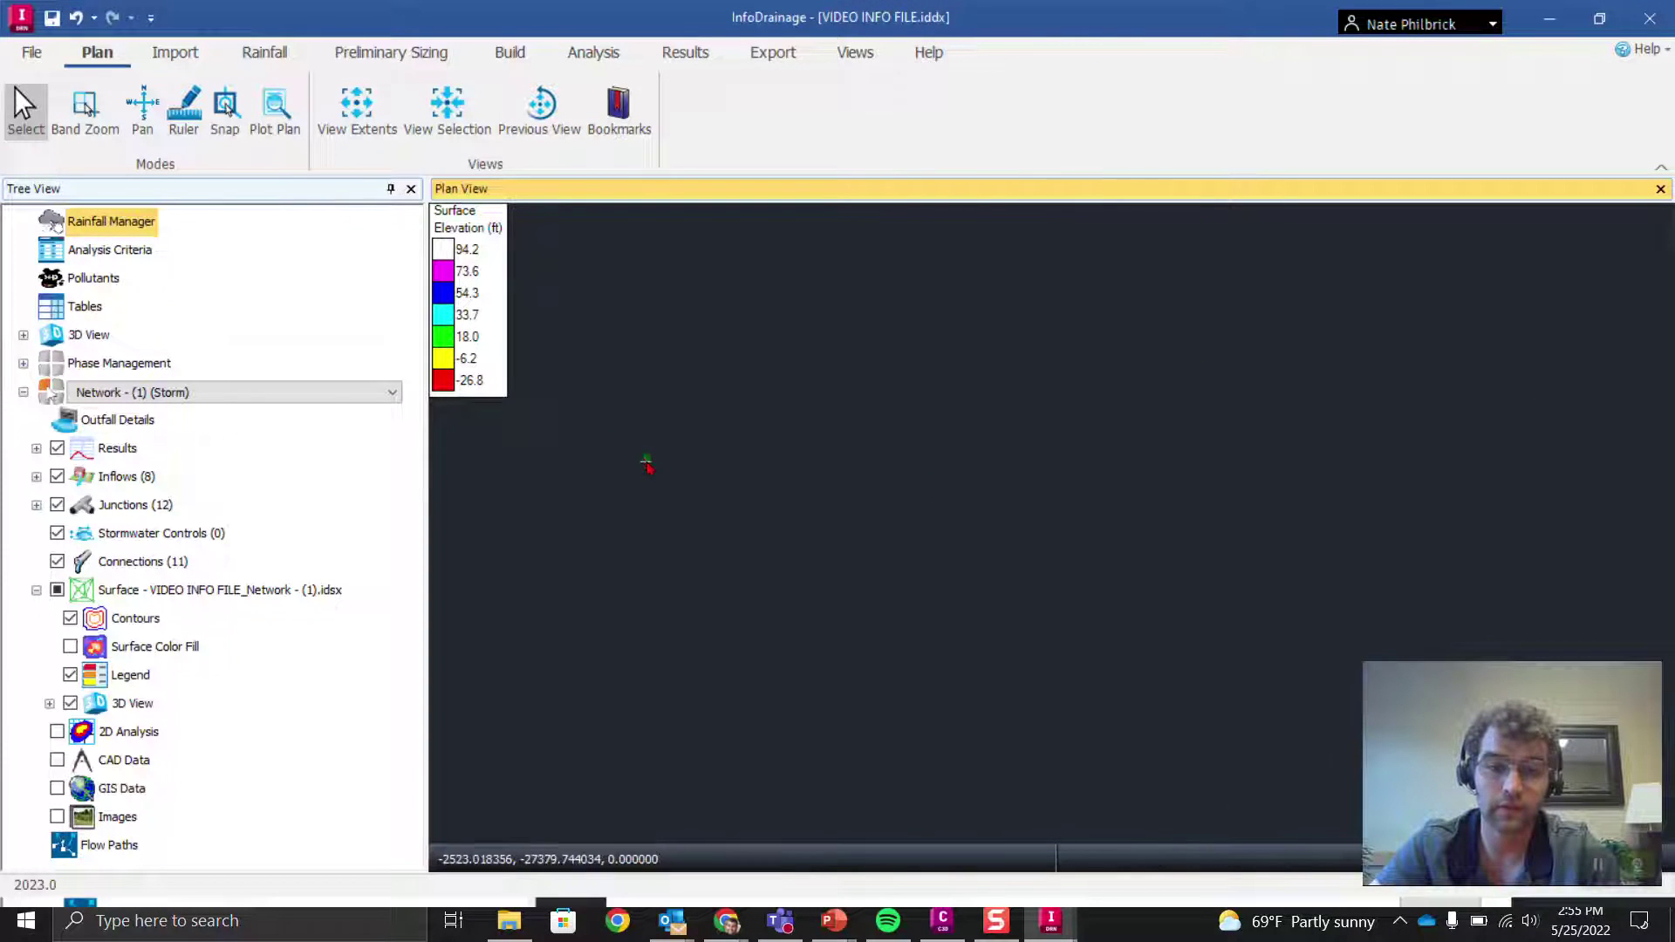
{"action": "middle_click_drag", "start_coordinate": [770, 353], "coordinate": [1000, 529]}
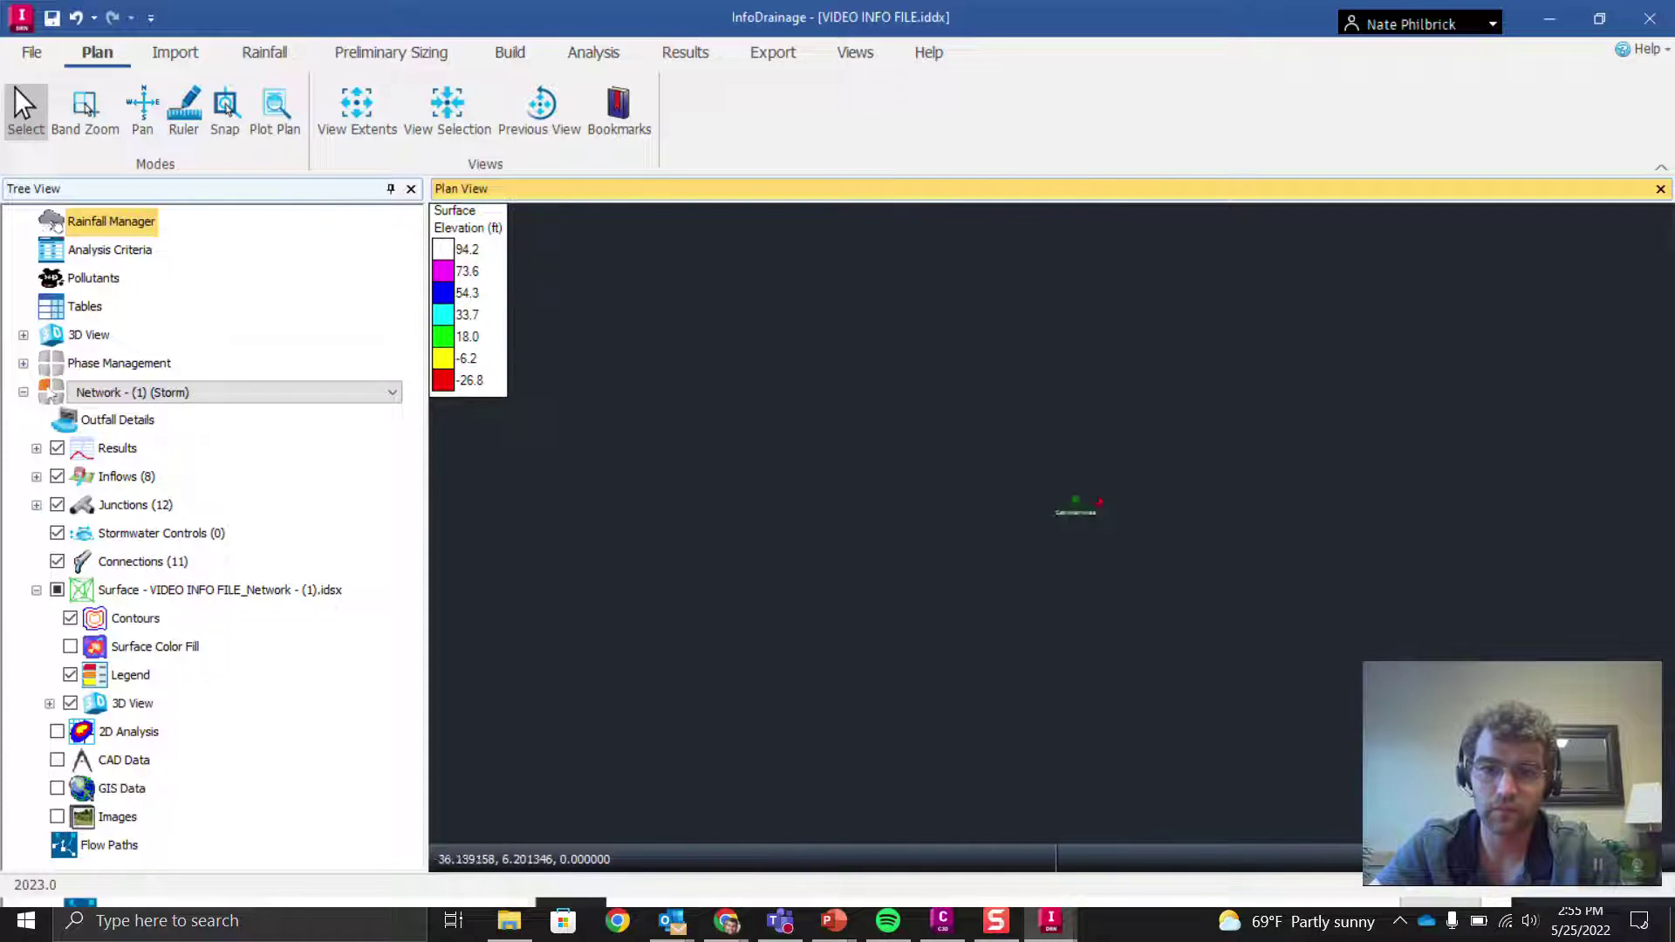
{"action": "scroll", "coordinate": [1099, 502], "scroll_direction": "up", "scroll_amount": 5}
{"action": "left_click", "coordinate": [1029, 497]}
{"action": "key", "text": "Delete"}
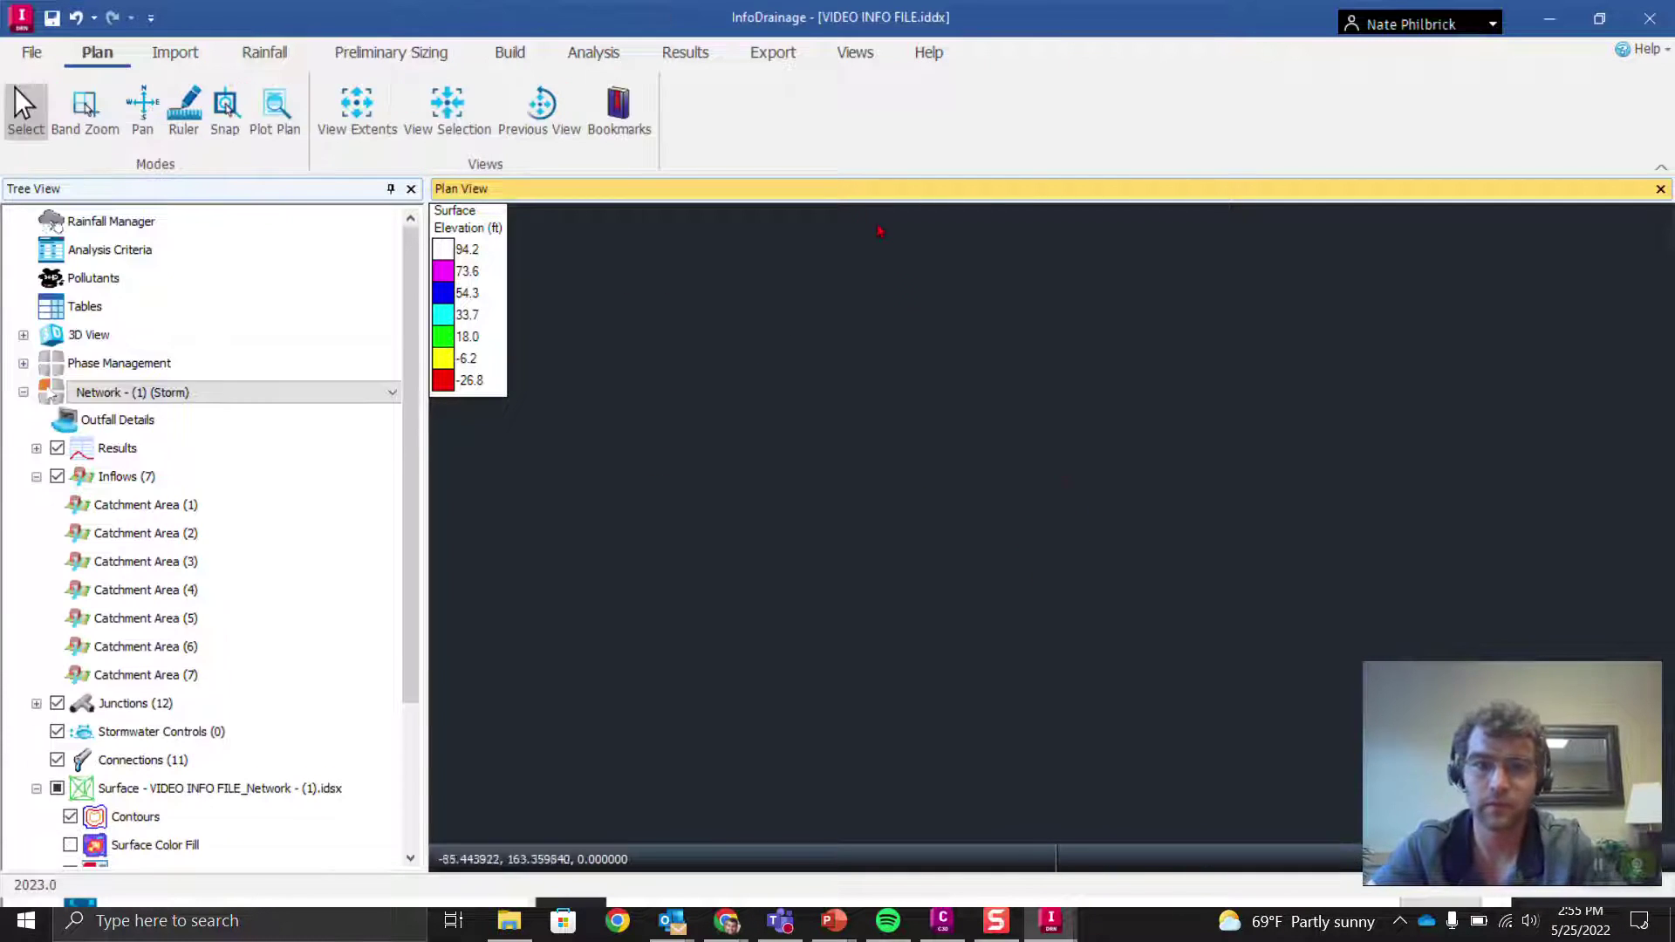
{"action": "left_click", "coordinate": [359, 113]}
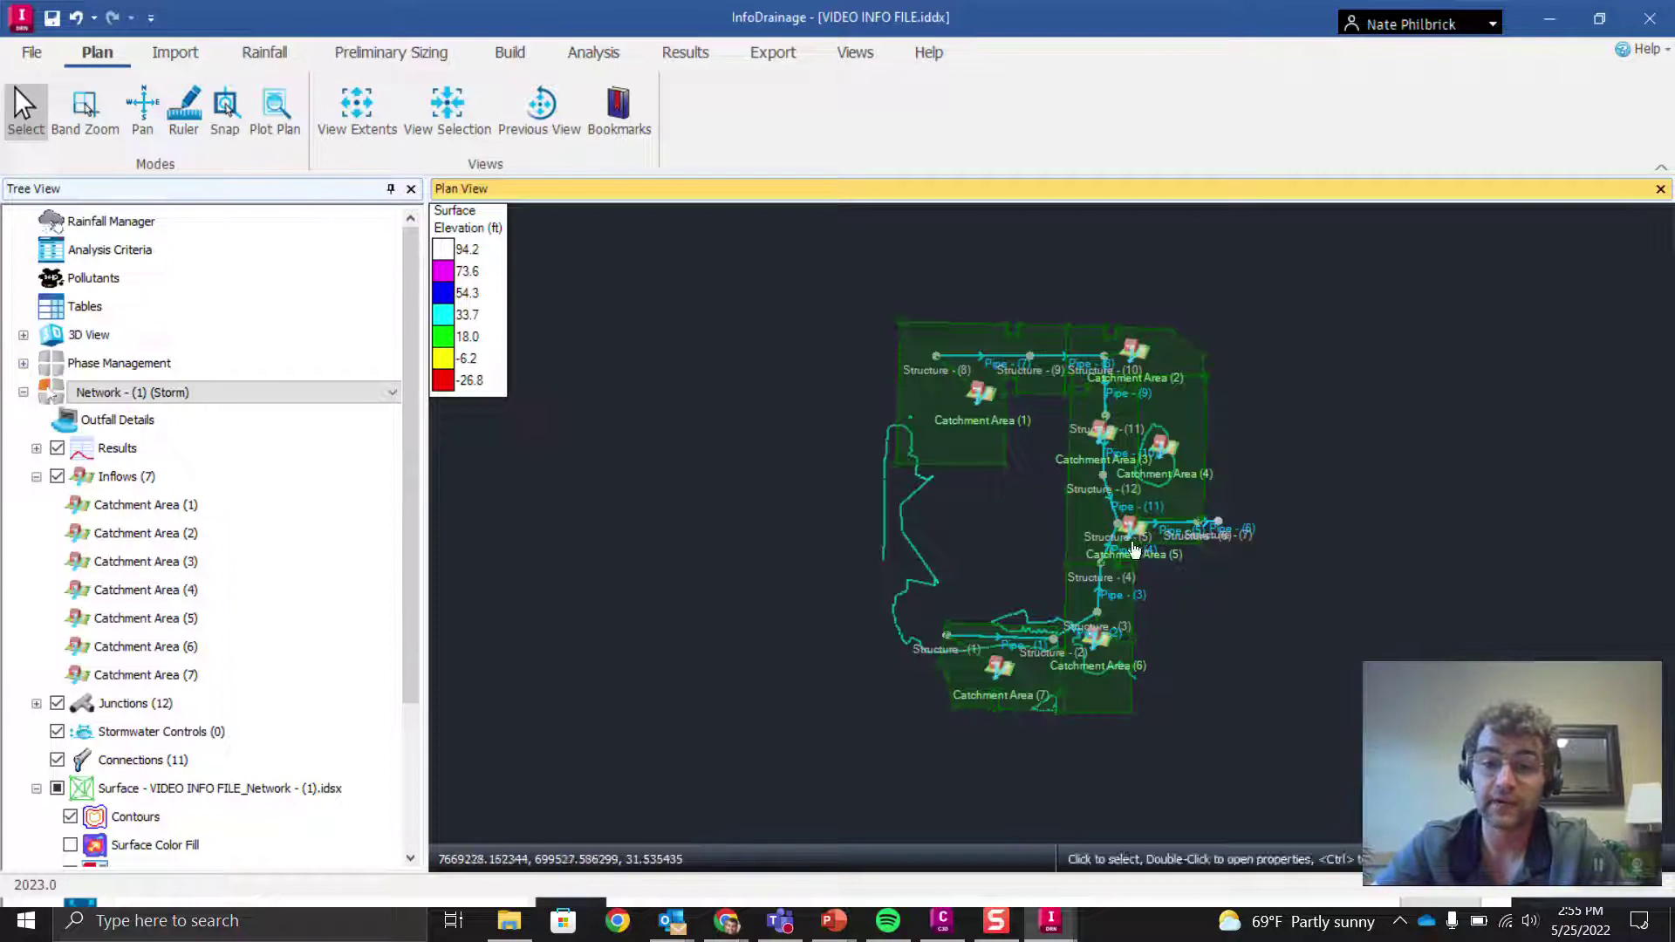
Zoom in on Structure (11) and select the Catchment Area (3) inflow.
{"action": "scroll", "coordinate": [1139, 419], "scroll_direction": "up", "scroll_amount": 5}
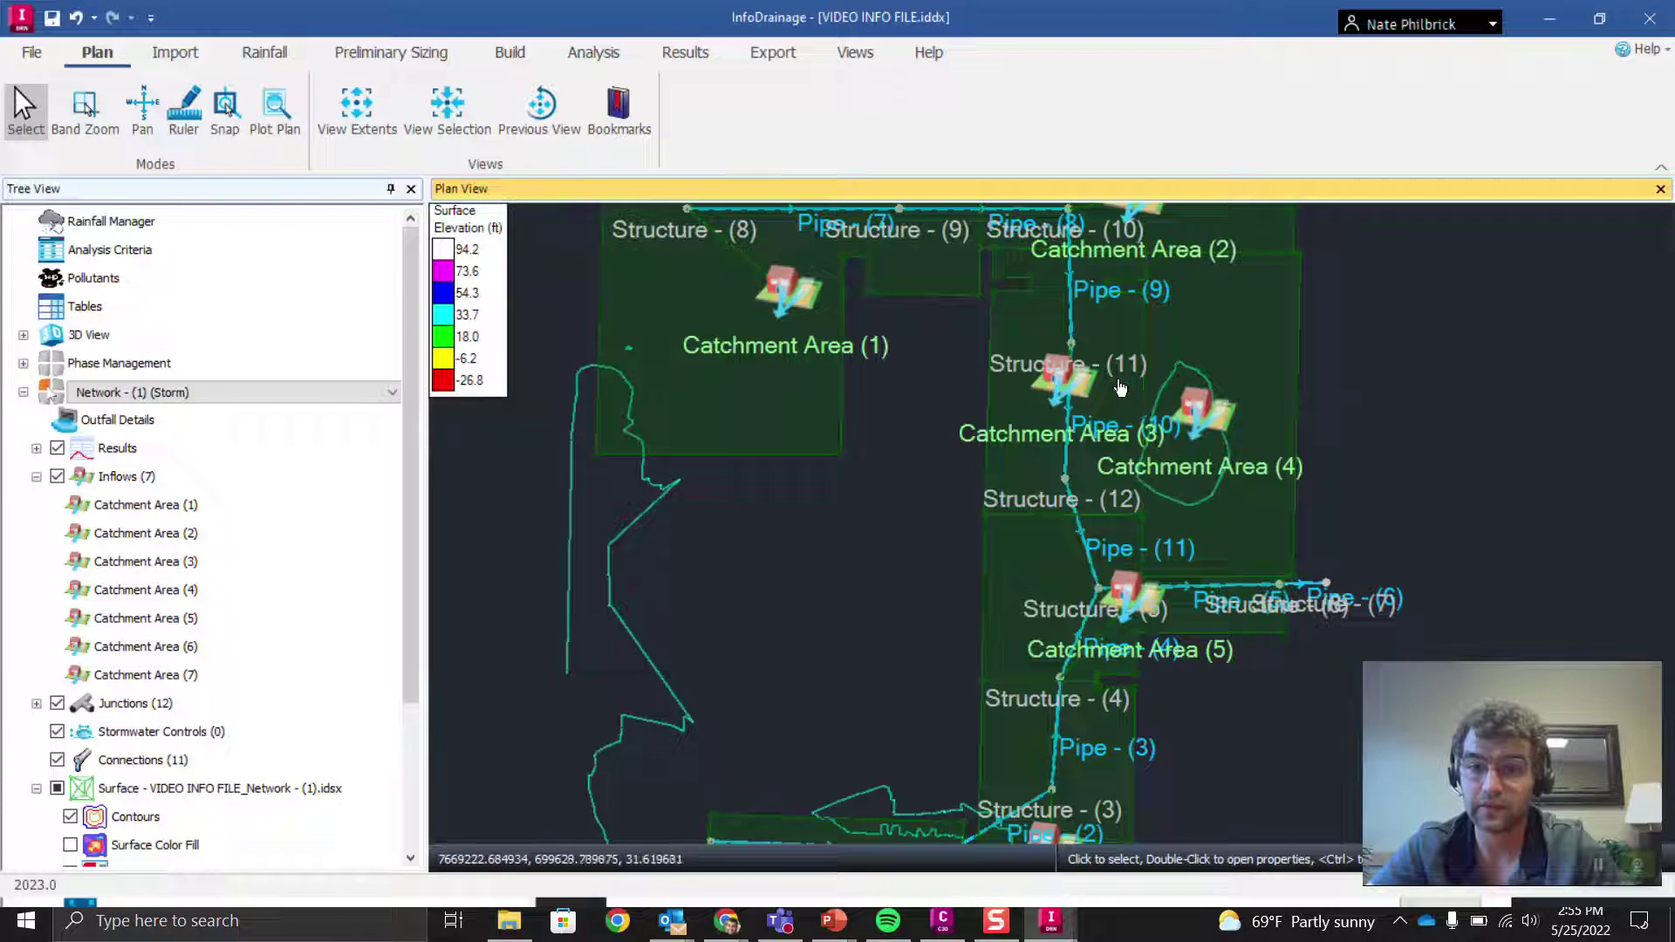
{"action": "middle_click_drag", "start_coordinate": [979, 425], "coordinate": [940, 474]}
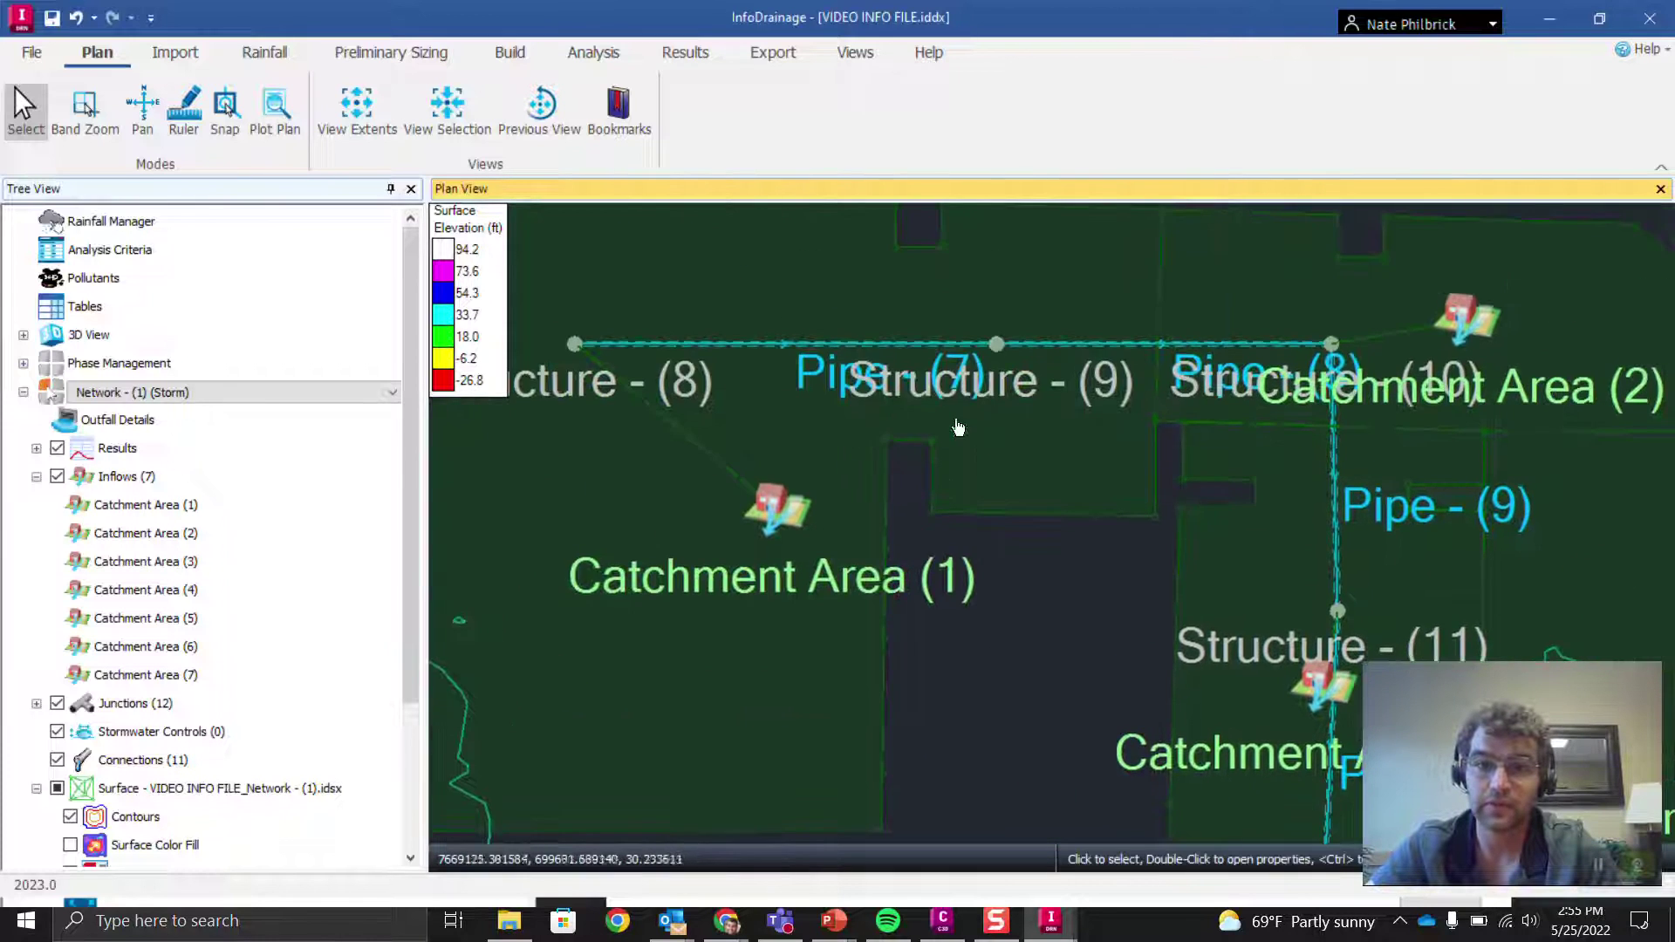
{"action": "scroll", "coordinate": [984, 388], "scroll_direction": "down", "scroll_amount": 1}
{"action": "middle_click_drag", "start_coordinate": [984, 388], "coordinate": [845, 228]}
{"action": "mouse_move", "coordinate": [1239, 436]}
{"action": "middle_mouse_down"}
{"action": "mouse_move", "coordinate": [1213, 366]}
{"action": "mouse_move", "coordinate": [1063, 446]}
{"action": "middle_mouse_up"}
{"action": "middle_click_drag", "start_coordinate": [1114, 497], "coordinate": [1065, 367]}
{"action": "scroll", "coordinate": [1063, 373], "scroll_direction": "down", "scroll_amount": 1}
{"action": "scroll", "coordinate": [1063, 372], "scroll_direction": "down", "scroll_amount": 5}
{"action": "middle_click_drag", "start_coordinate": [959, 376], "coordinate": [907, 498]}
{"action": "scroll", "coordinate": [967, 431], "scroll_direction": "down", "scroll_amount": 2}
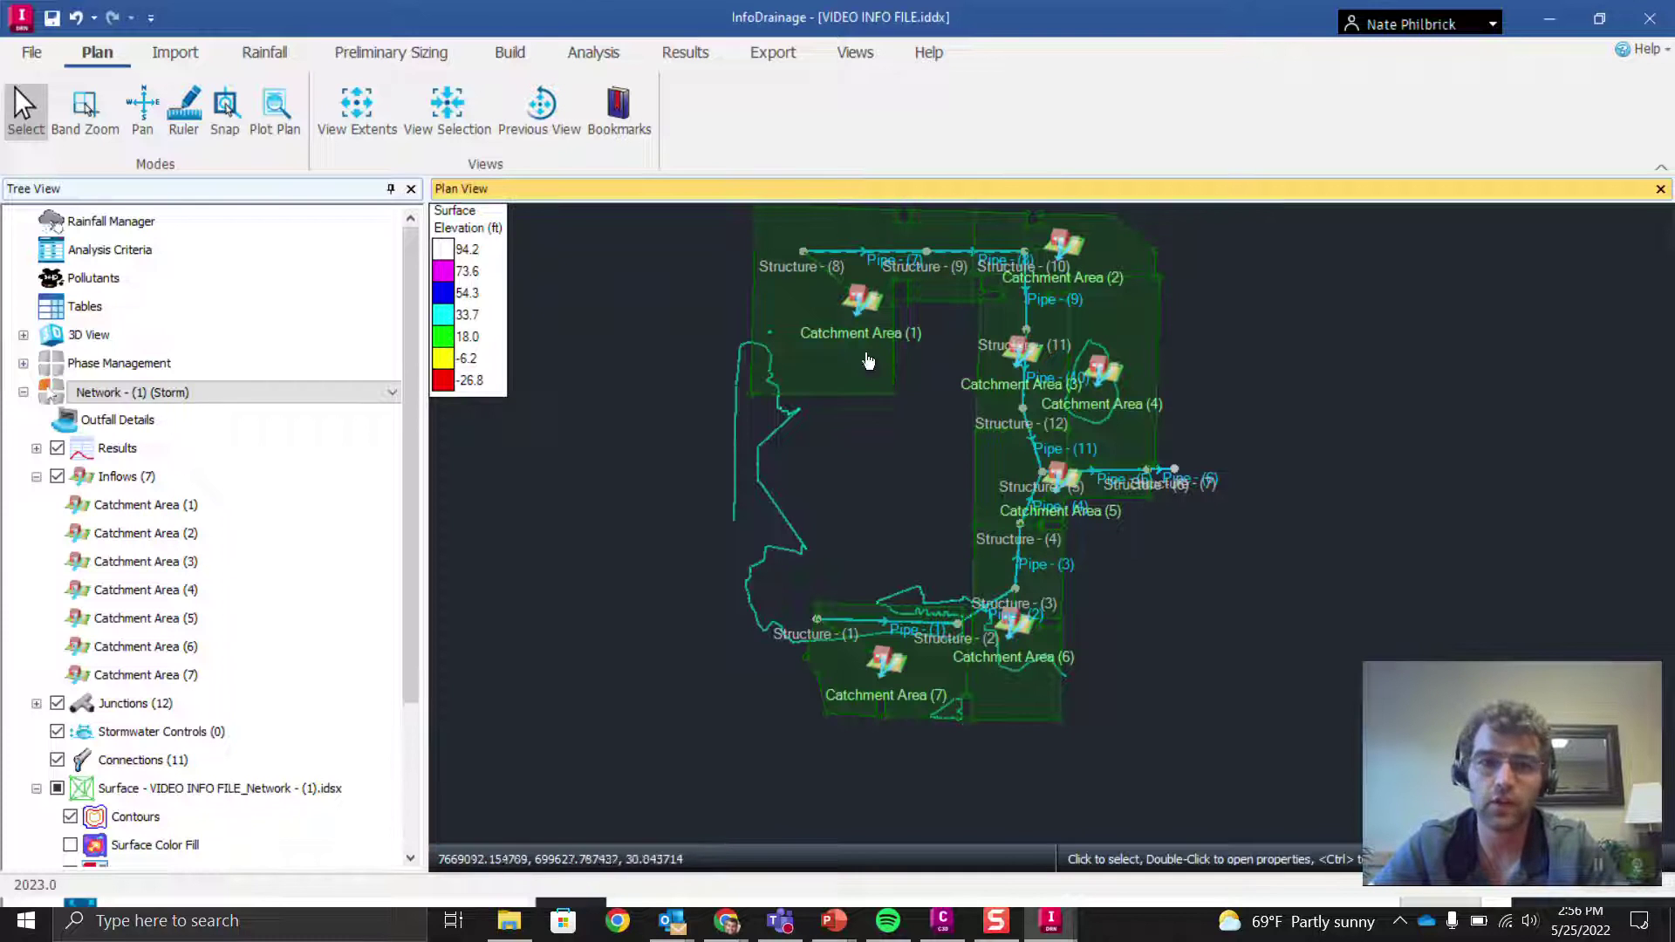
{"action": "scroll", "coordinate": [868, 361], "scroll_direction": "up", "scroll_amount": 5}
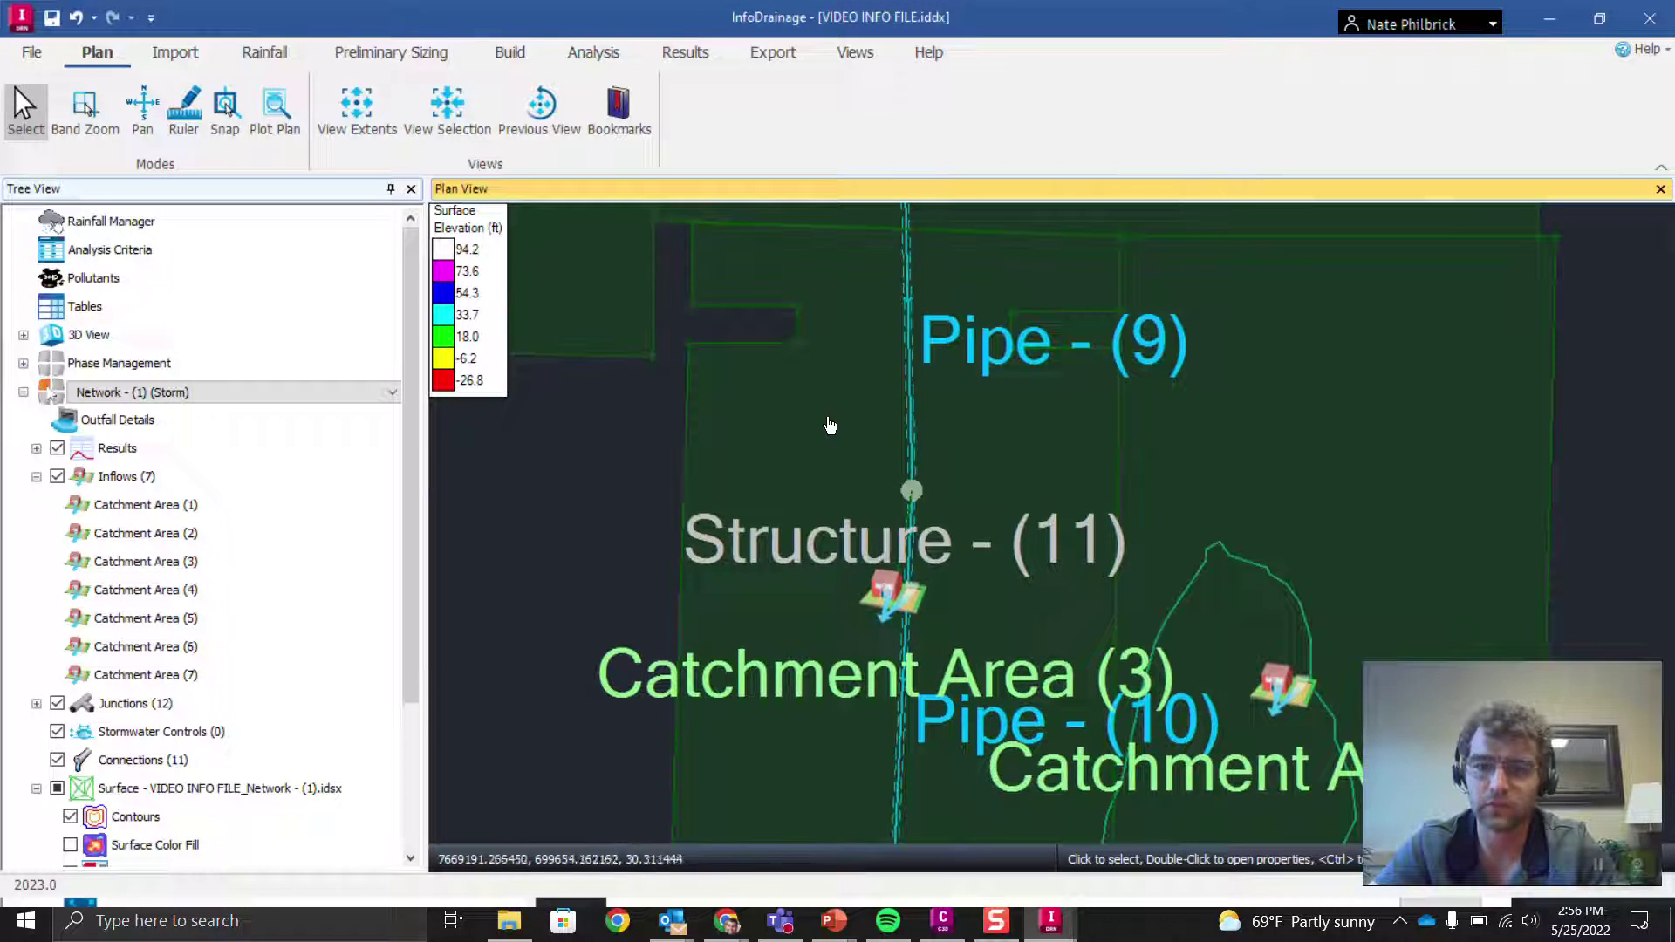
{"action": "scroll", "coordinate": [830, 427], "scroll_direction": "down", "scroll_amount": 2}
{"action": "left_click", "coordinate": [829, 502]}
Connect the Catchment Area (3) and Catchment Area (4) inflows to Structure (11).
{"action": "right_click", "coordinate": [829, 504]}
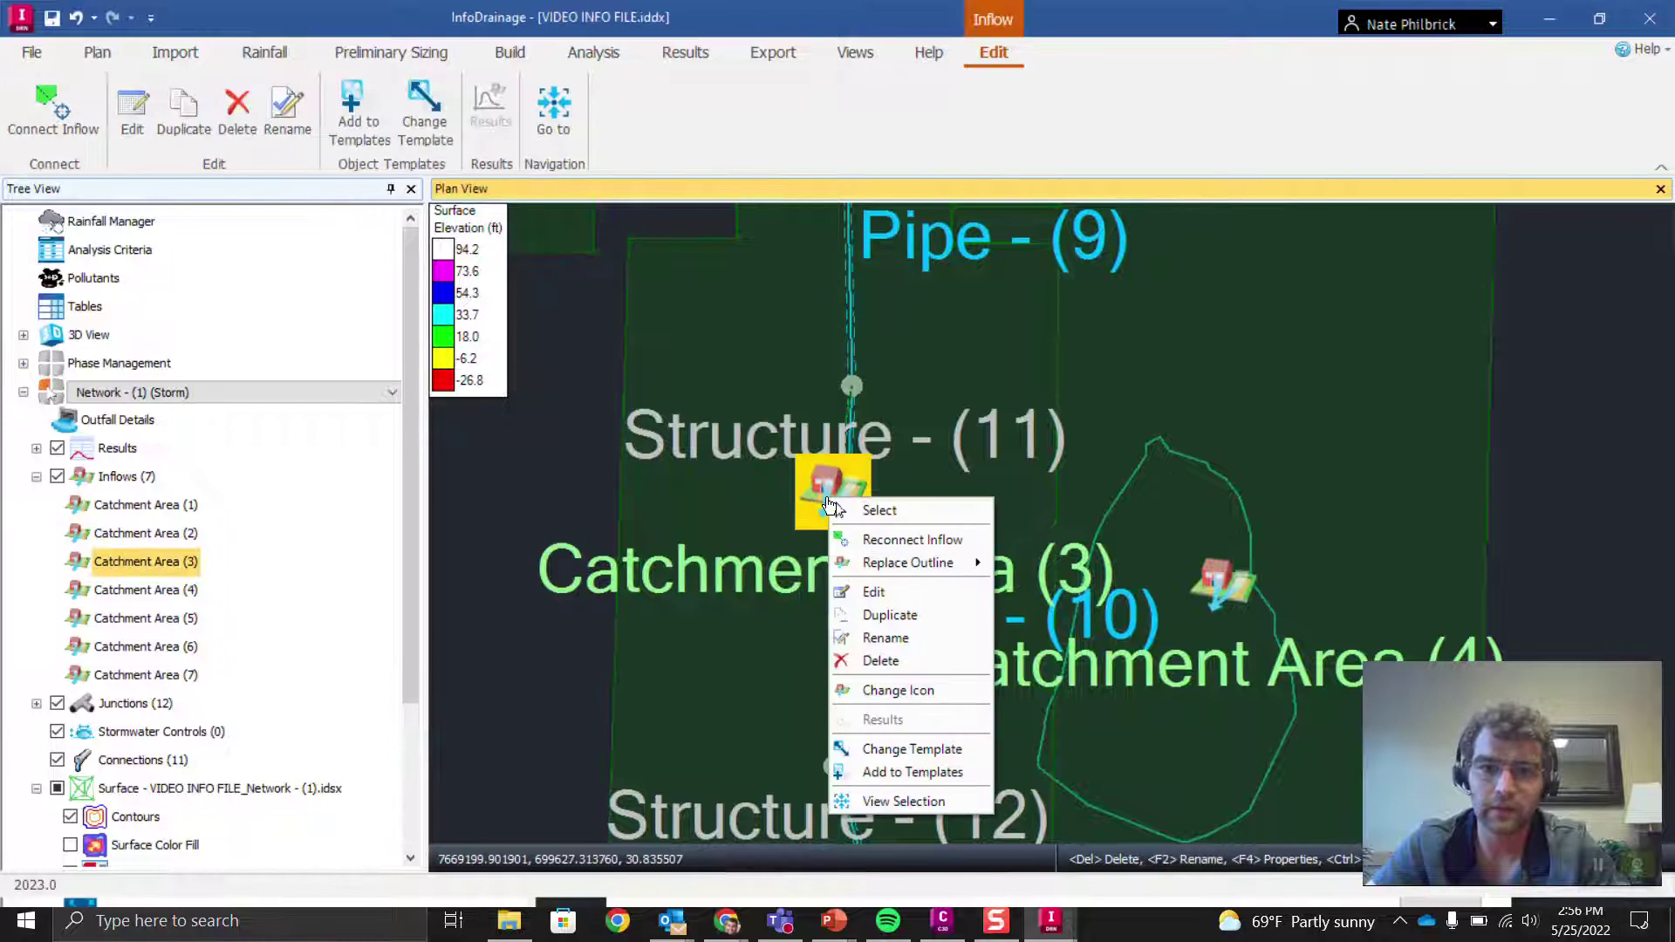
{"action": "left_click", "coordinate": [912, 539]}
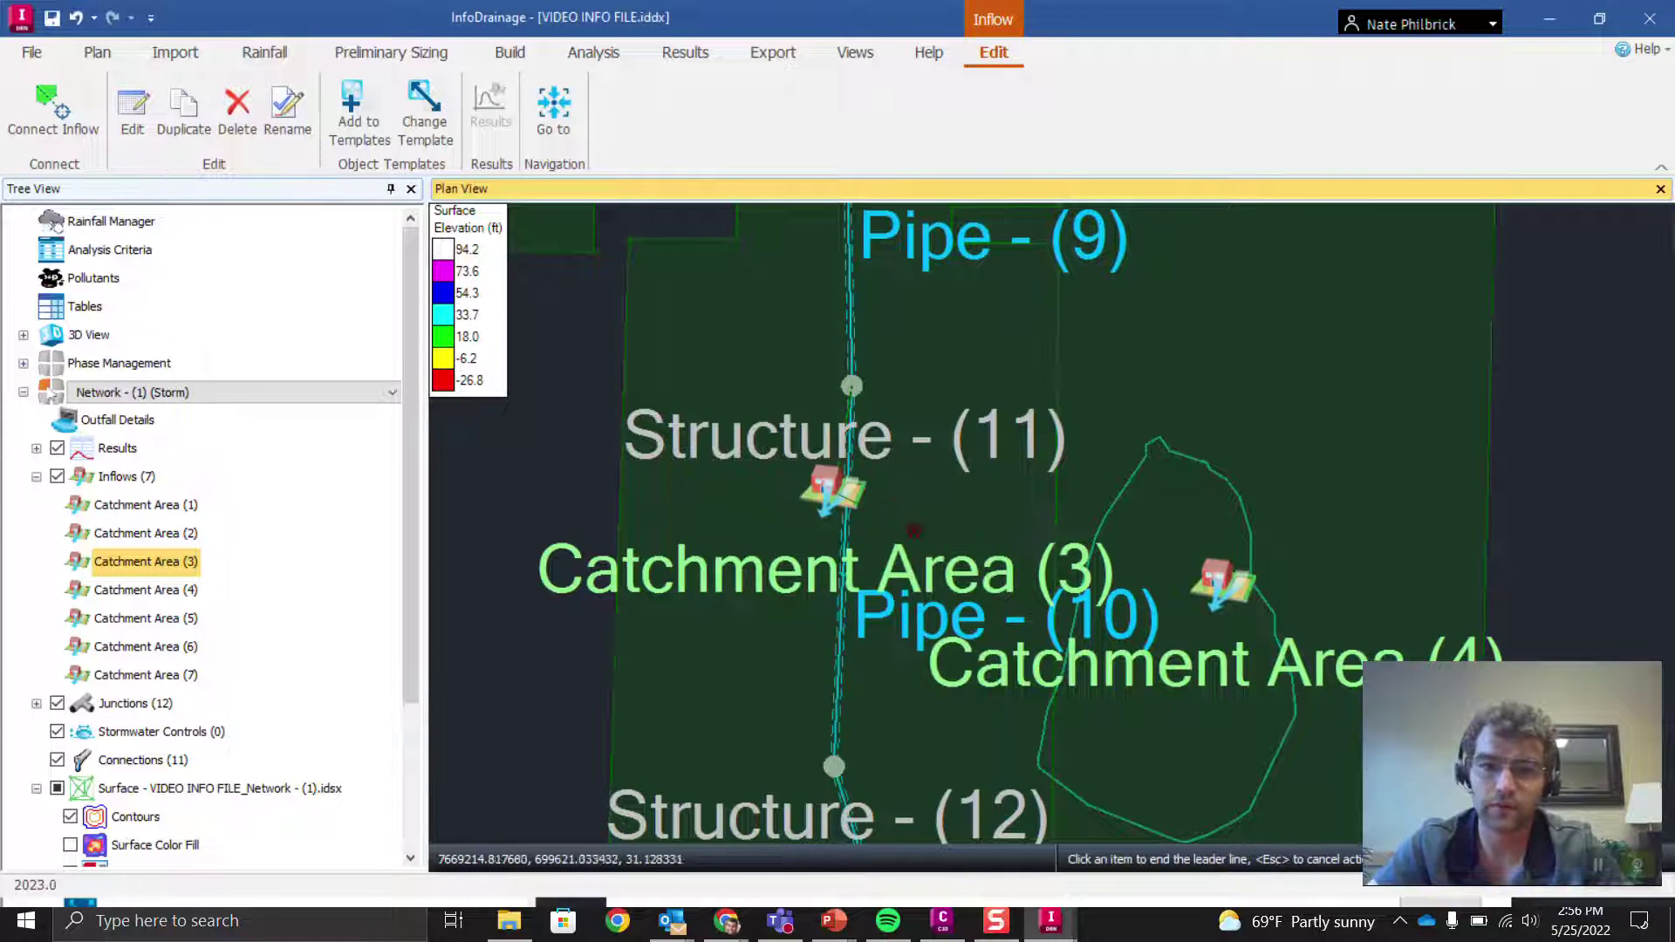
{"action": "left_click", "coordinate": [853, 390]}
{"action": "left_click", "coordinate": [1217, 590]}
{"action": "right_click", "coordinate": [1217, 592]}
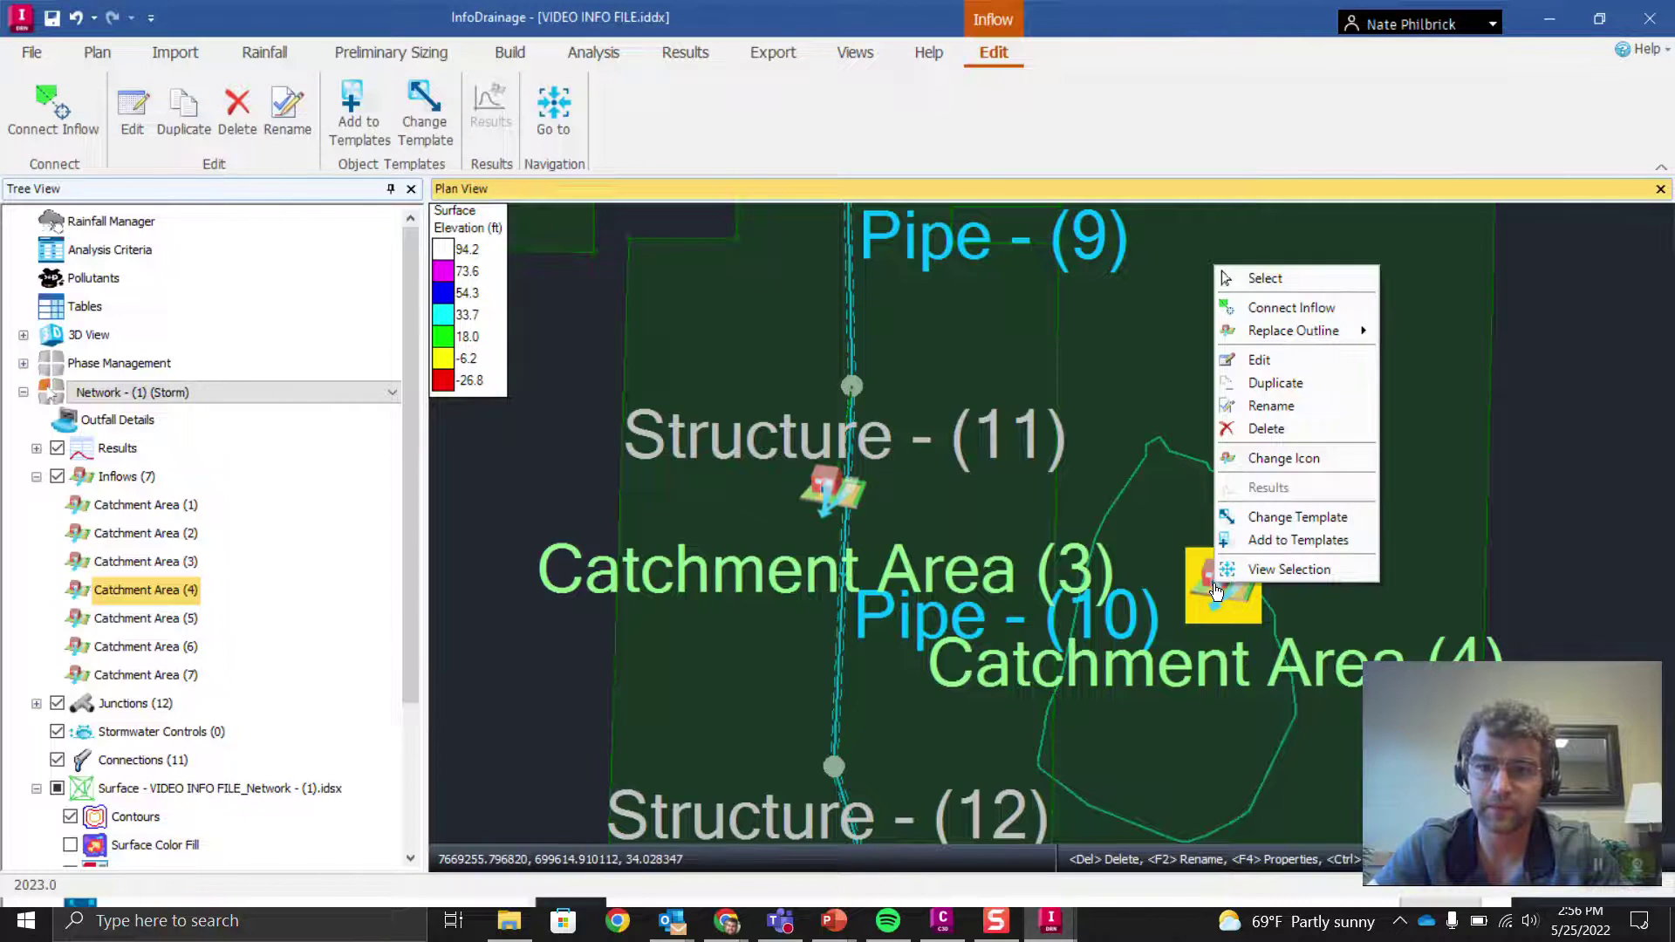
{"action": "left_click", "coordinate": [1283, 307]}
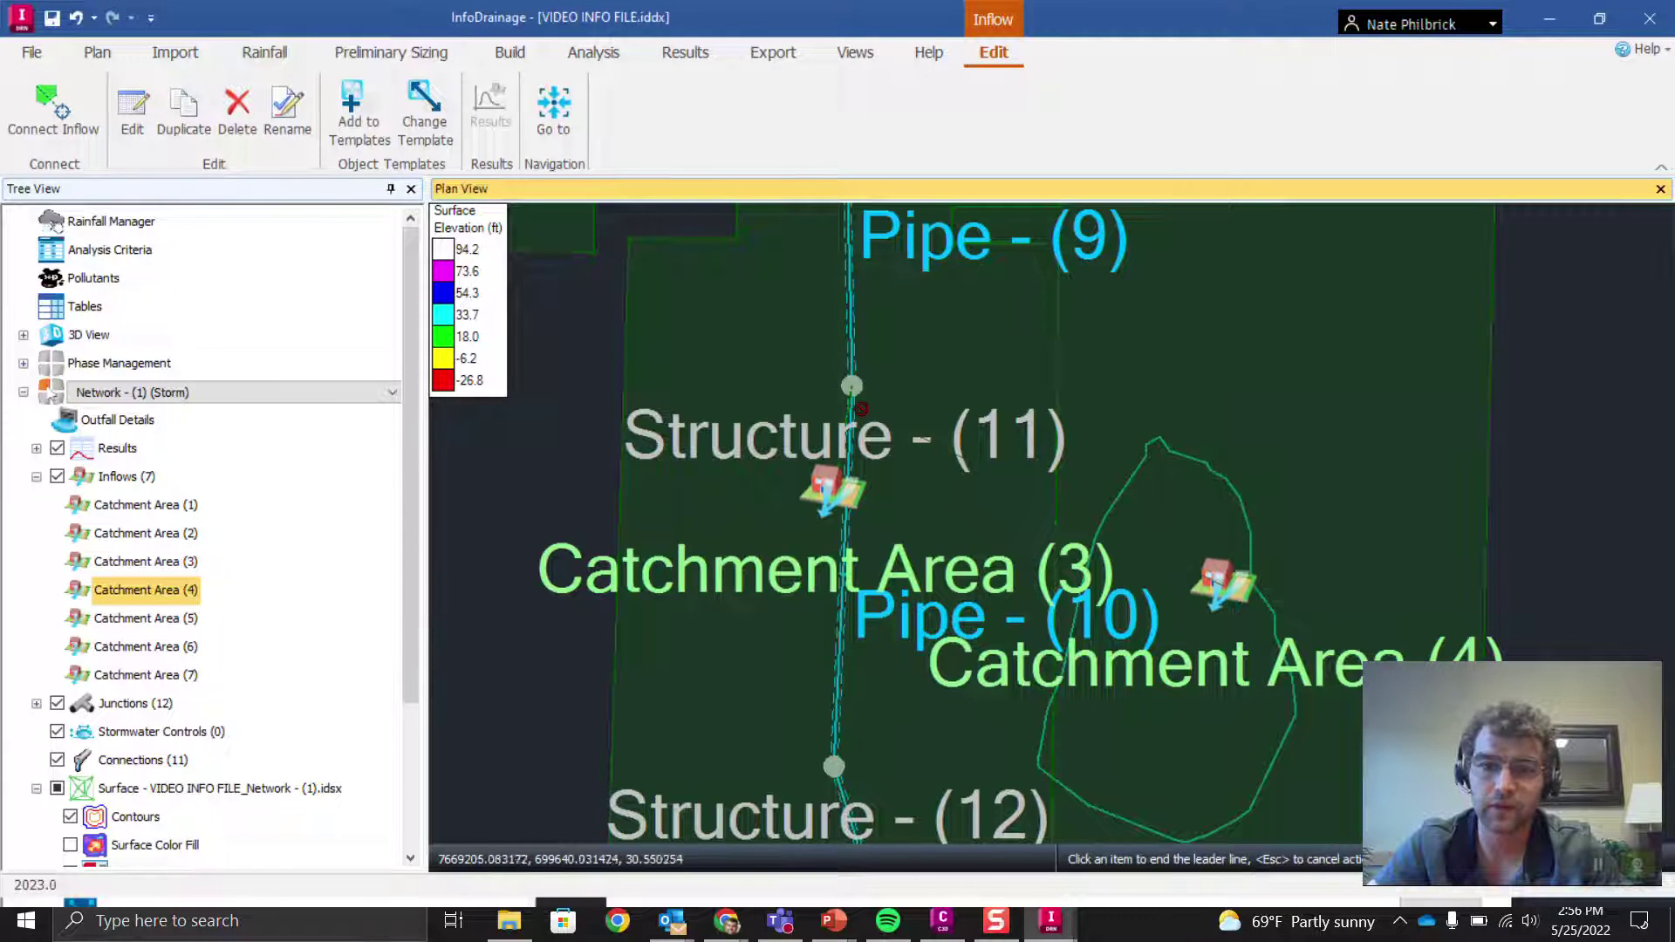
{"action": "left_click", "coordinate": [854, 388]}
Pan down the network past Structures 5, 4, 3 and 1, then zoom out to show it all.
{"action": "scroll", "coordinate": [982, 541], "scroll_direction": "down", "scroll_amount": 2}
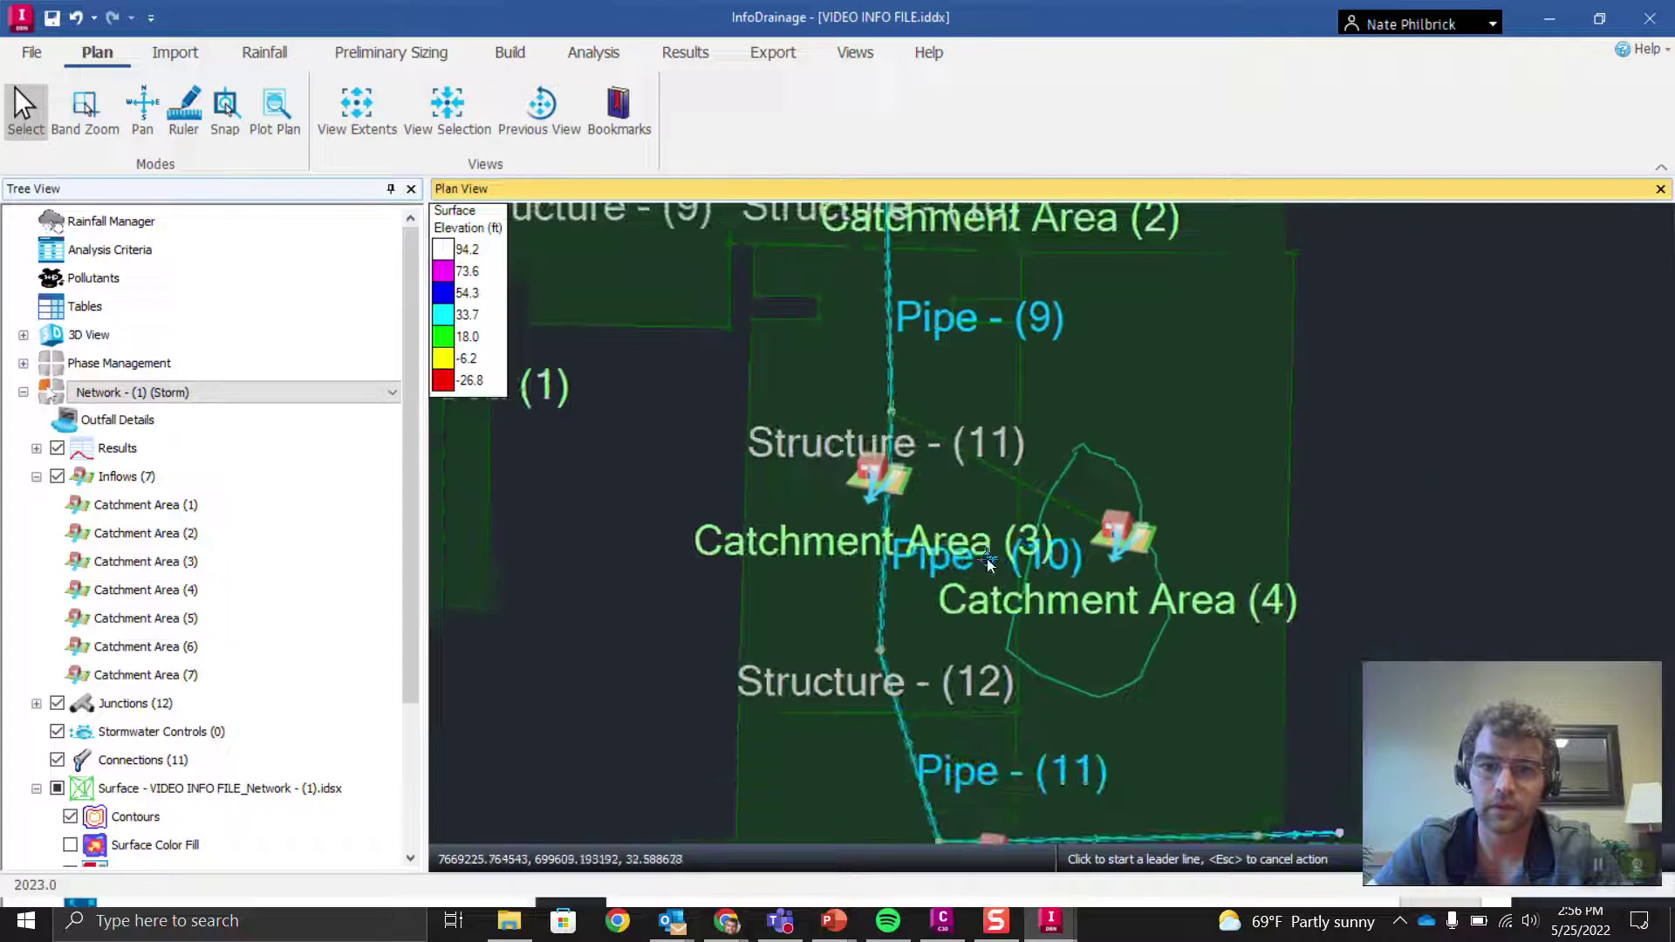
{"action": "middle_click_drag", "start_coordinate": [982, 541], "coordinate": [942, 280]}
{"action": "scroll", "coordinate": [943, 279], "scroll_direction": "down", "scroll_amount": 1}
{"action": "middle_click_drag", "start_coordinate": [1003, 558], "coordinate": [1004, 314]}
{"action": "scroll", "coordinate": [1111, 313], "scroll_direction": "up", "scroll_amount": 2}
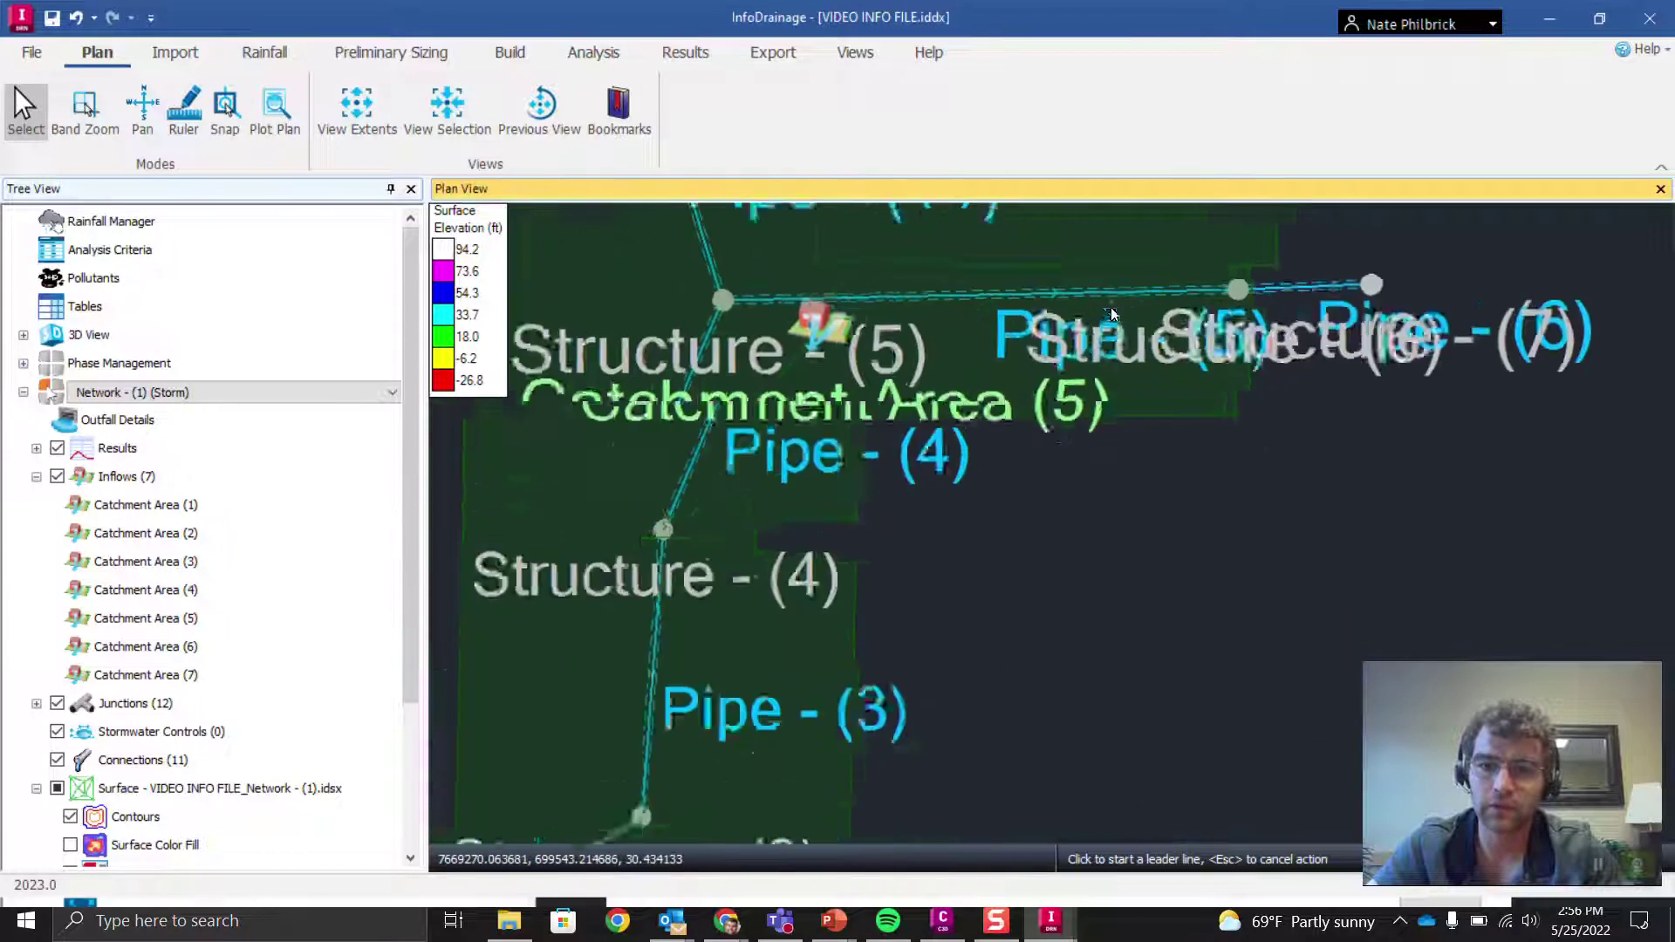
{"action": "scroll", "coordinate": [1039, 501], "scroll_direction": "down", "scroll_amount": 1}
{"action": "scroll", "coordinate": [951, 558], "scroll_direction": "up", "scroll_amount": 1}
{"action": "middle_click_drag", "start_coordinate": [1039, 501], "coordinate": [1492, 286]}
{"action": "scroll", "coordinate": [964, 458], "scroll_direction": "up", "scroll_amount": 1}
{"action": "middle_click_drag", "start_coordinate": [808, 404], "coordinate": [1010, 509]}
{"action": "scroll", "coordinate": [1083, 490], "scroll_direction": "down", "scroll_amount": 1}
{"action": "scroll", "coordinate": [1084, 490], "scroll_direction": "down", "scroll_amount": 1}
{"action": "middle_click_drag", "start_coordinate": [942, 329], "coordinate": [876, 498]}
{"action": "scroll", "coordinate": [875, 497], "scroll_direction": "down", "scroll_amount": 1}
{"action": "middle_click_drag", "start_coordinate": [988, 417], "coordinate": [910, 504]}
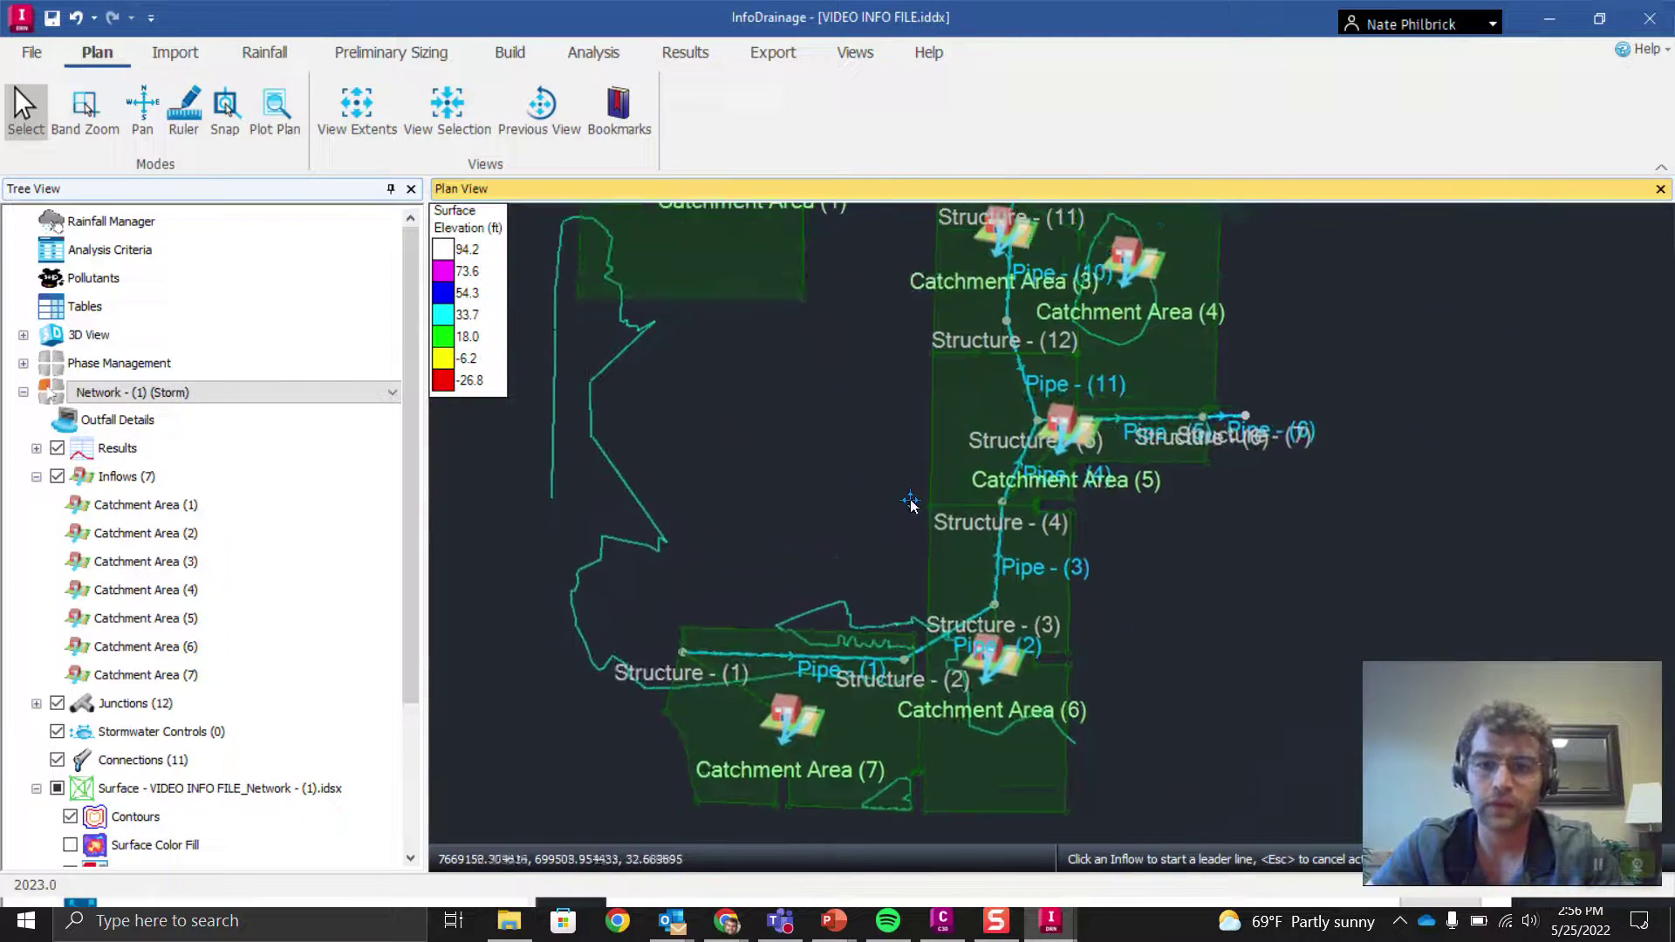
{"action": "scroll", "coordinate": [790, 388], "scroll_direction": "down", "scroll_amount": 1}
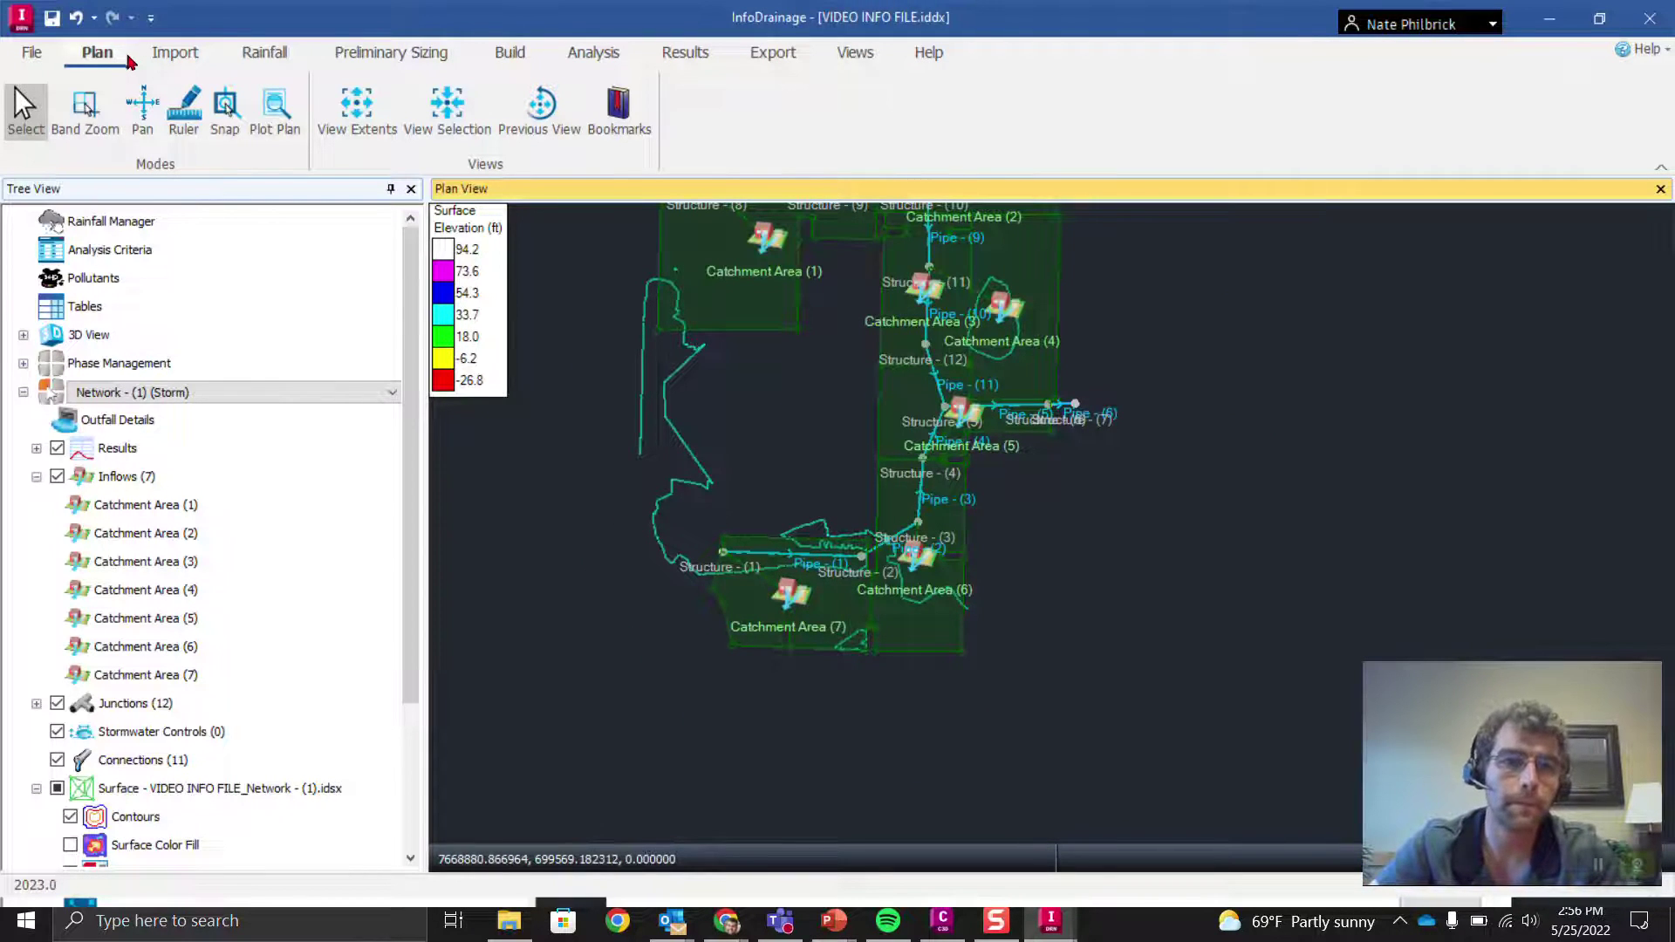
Add an SCS design storm using only the 50-year return period with a 3.5 in rainfall depth.
{"action": "left_click", "coordinate": [32, 54]}
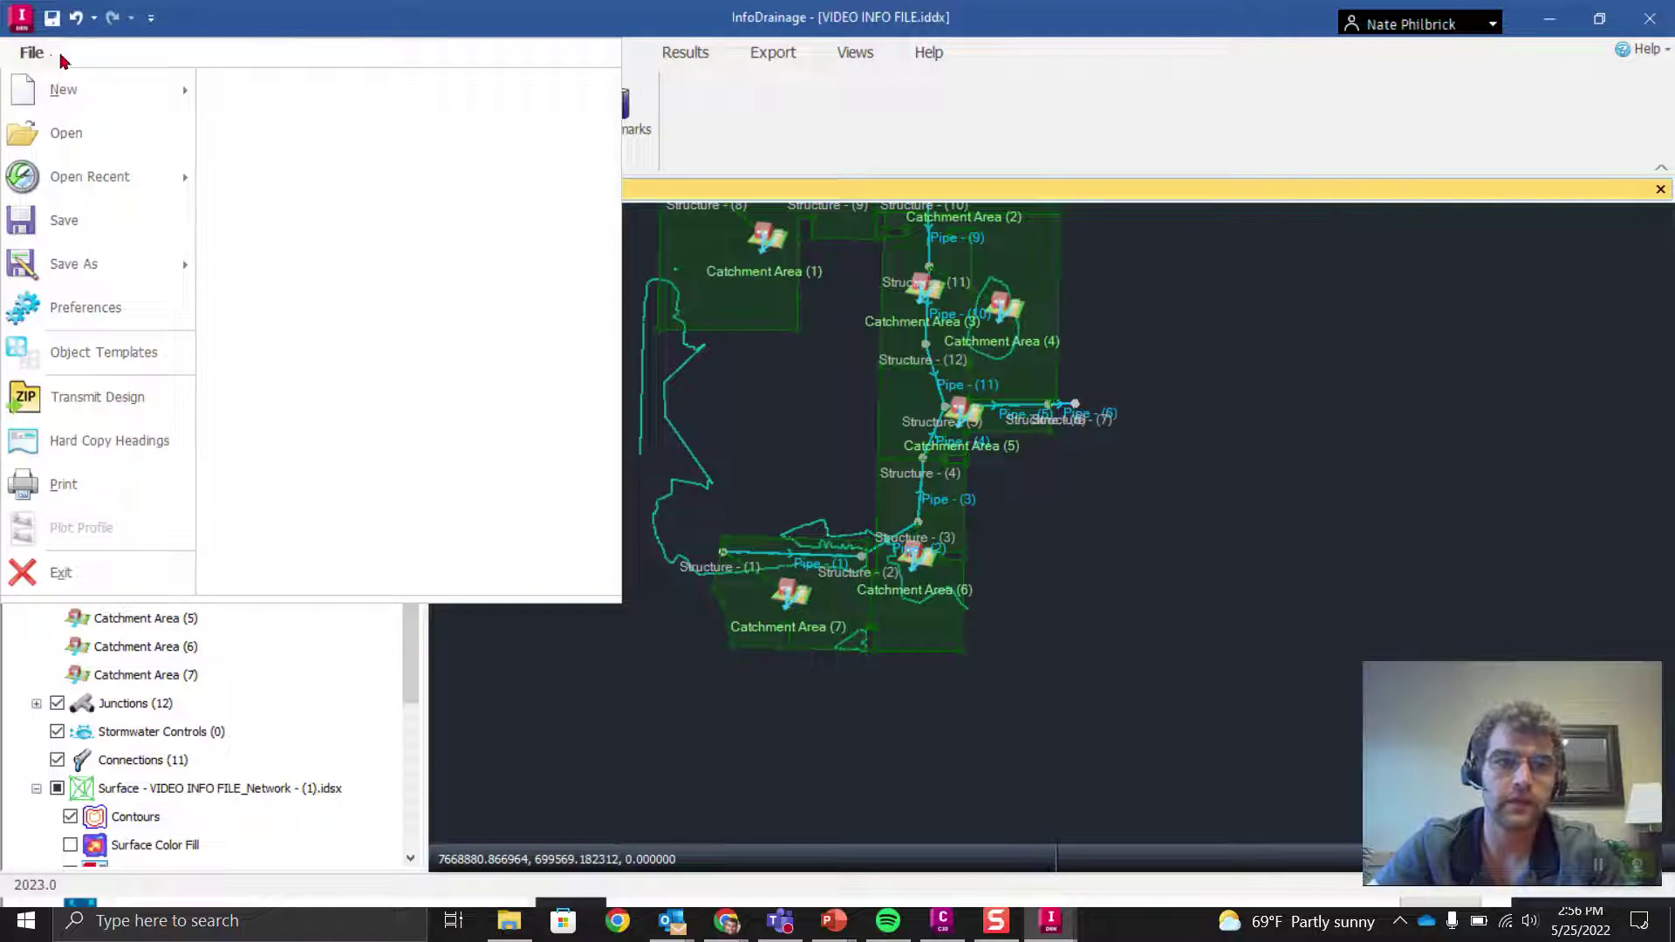
{"action": "left_click", "coordinate": [63, 60]}
{"action": "left_click", "coordinate": [174, 55]}
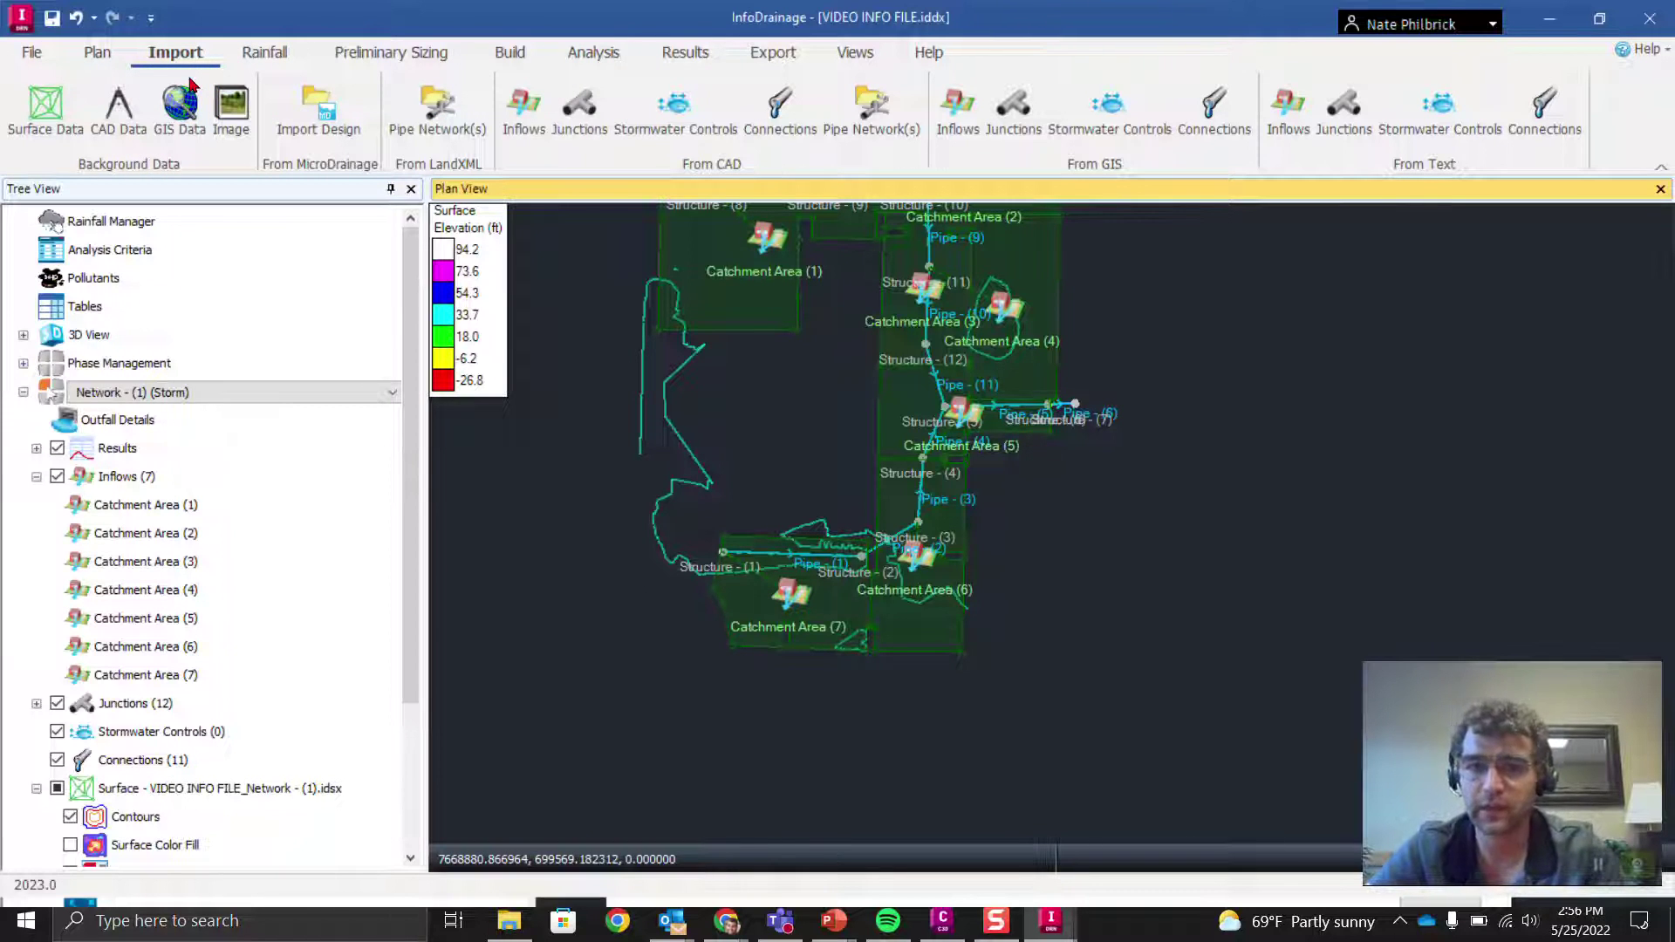
{"action": "left_click", "coordinate": [262, 54]}
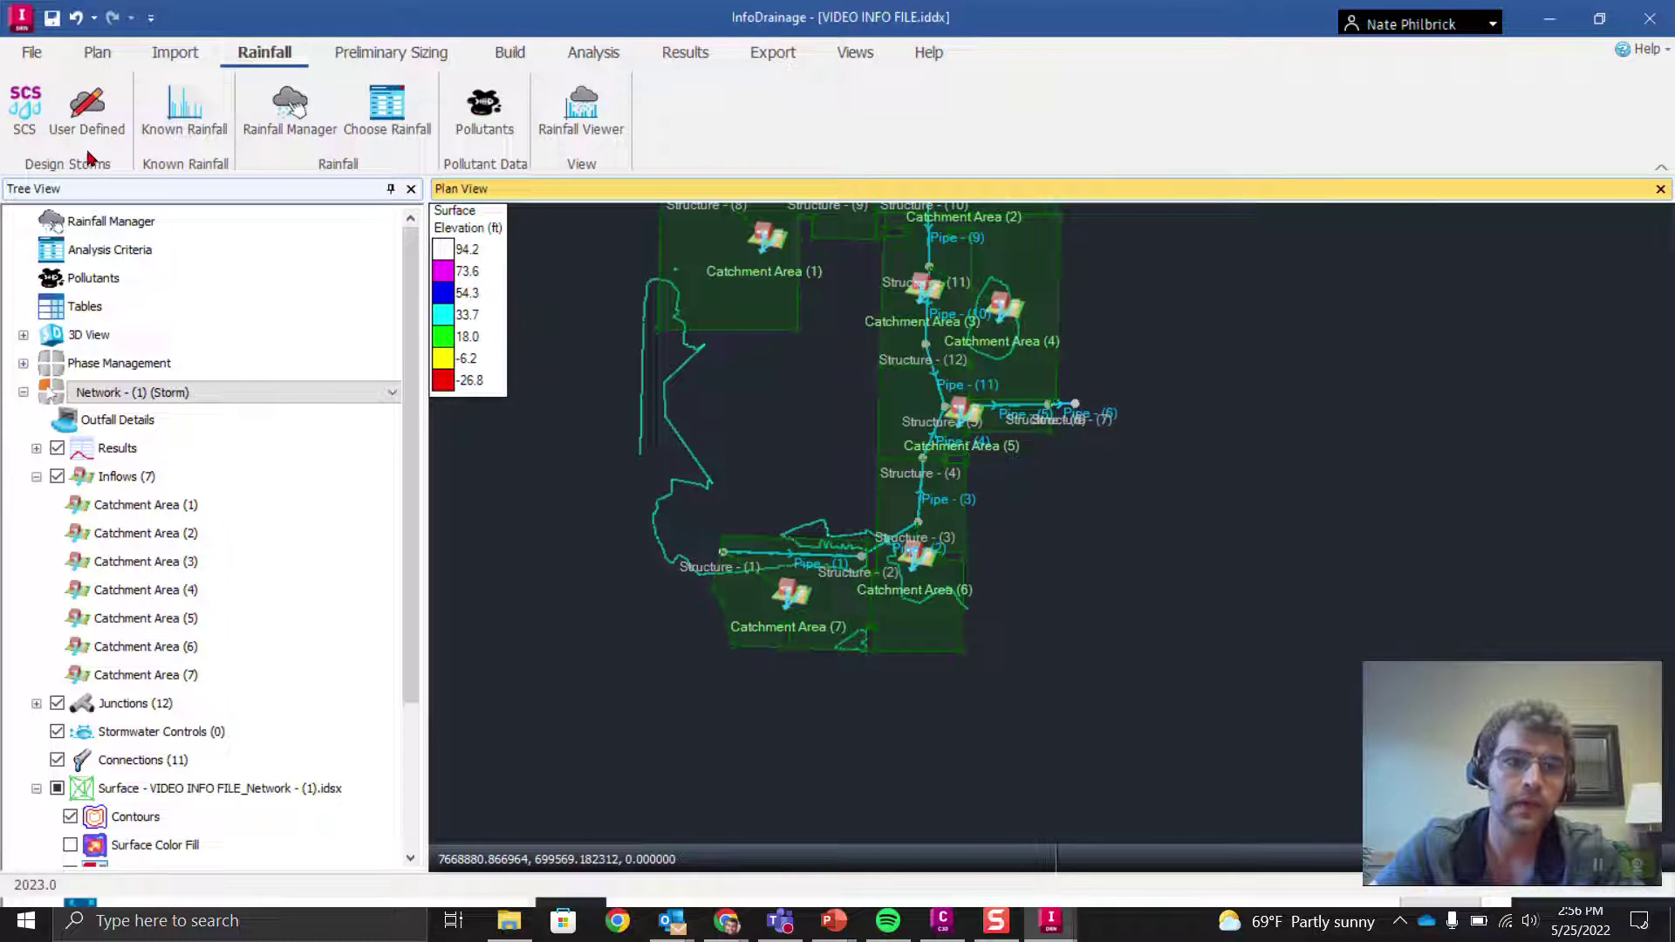
{"action": "left_click", "coordinate": [21, 107]}
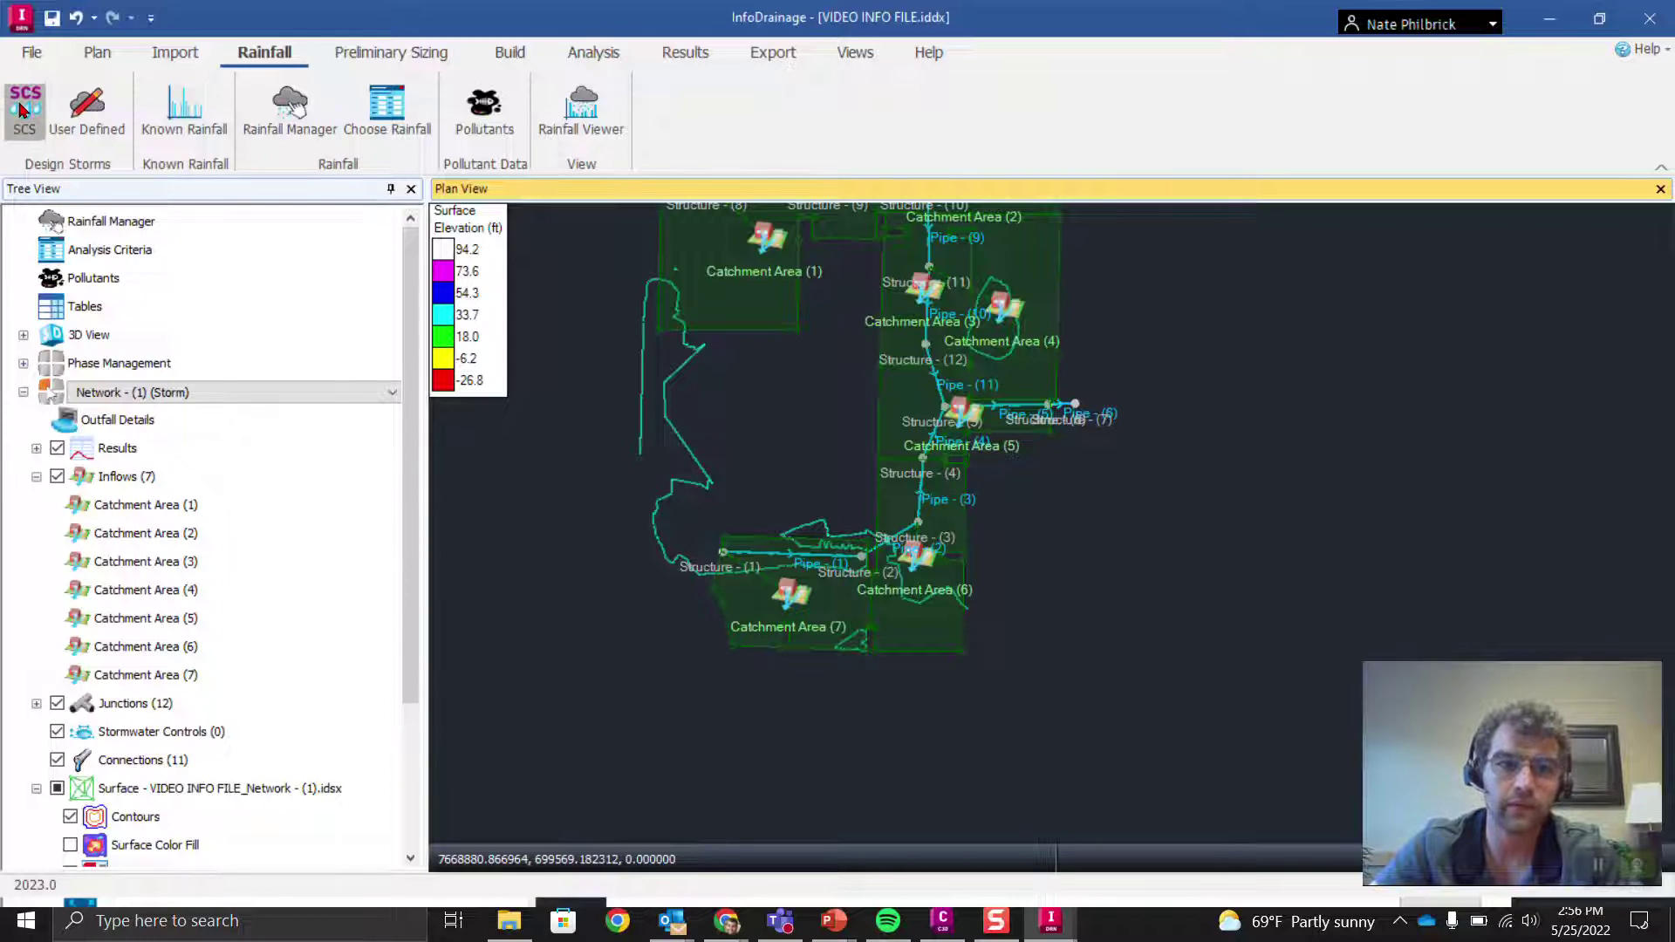
{"action": "left_click", "coordinate": [774, 501]}
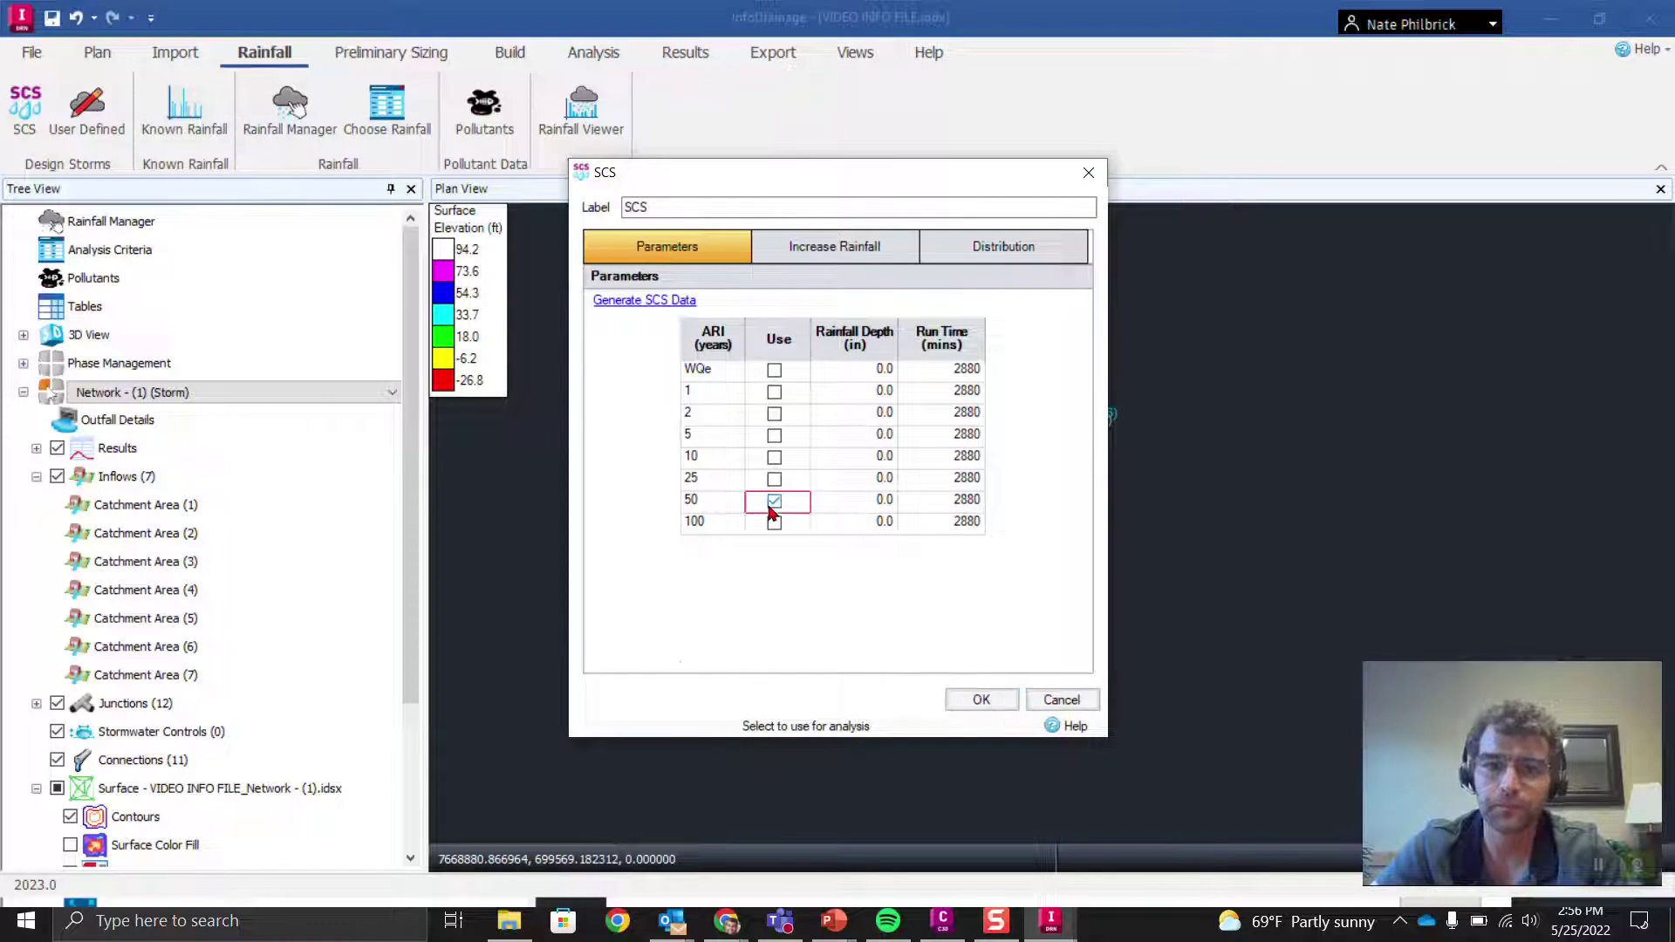
{"action": "left_click", "coordinate": [896, 503]}
{"action": "left_click", "coordinate": [896, 503]}
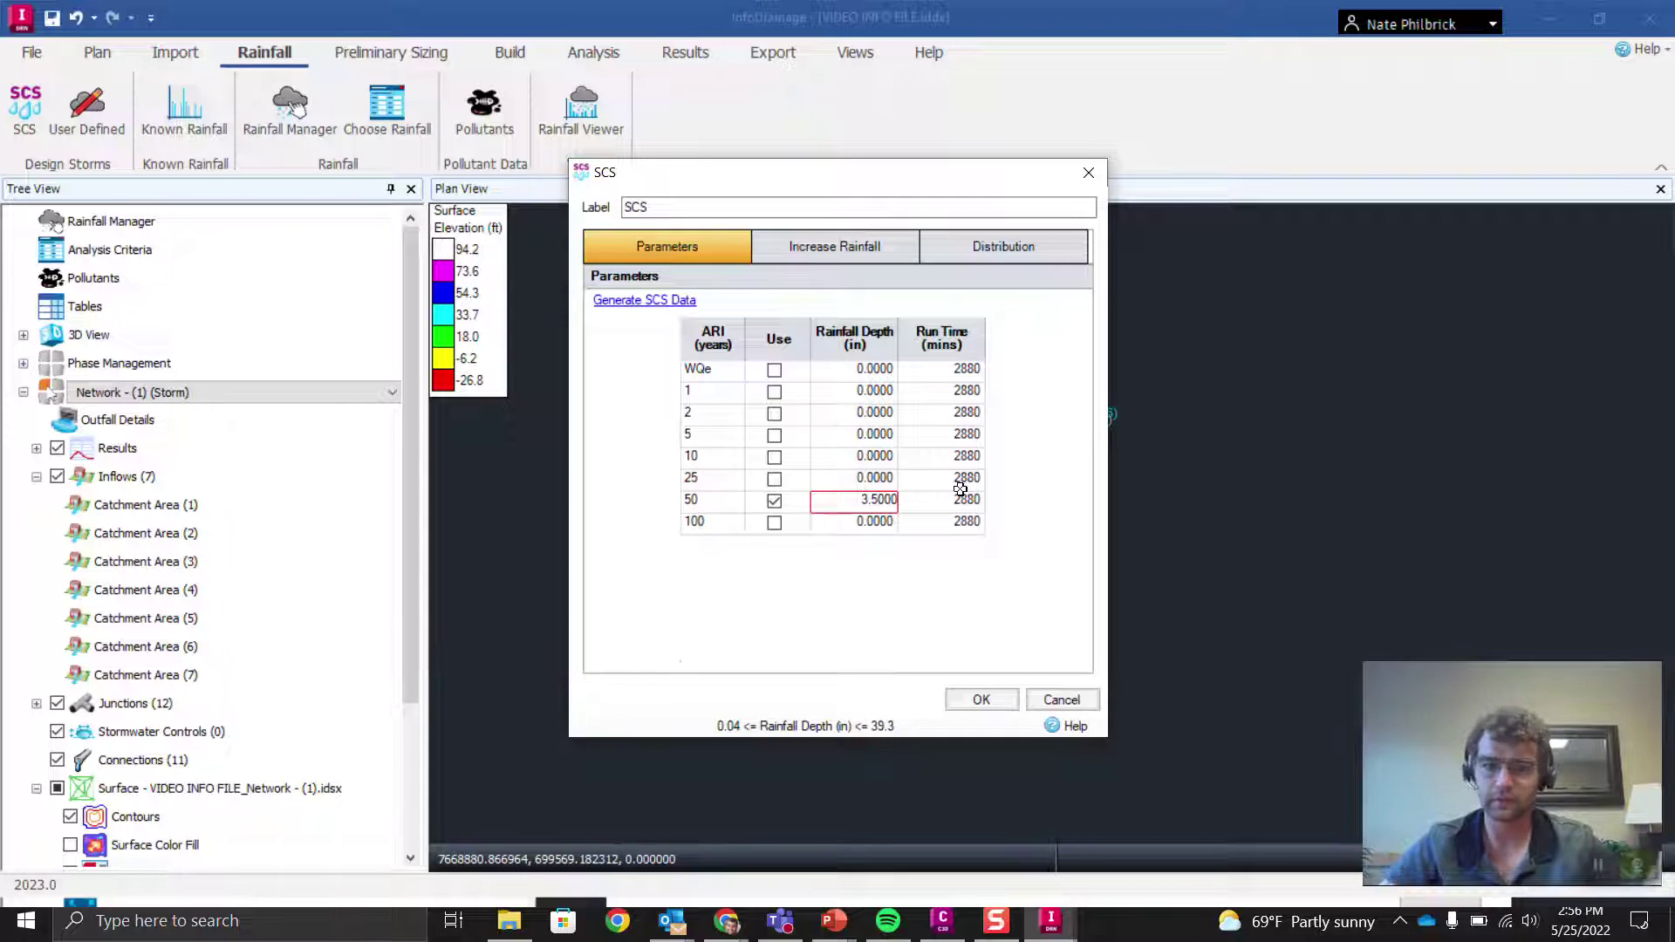
{"action": "left_click", "coordinate": [957, 620]}
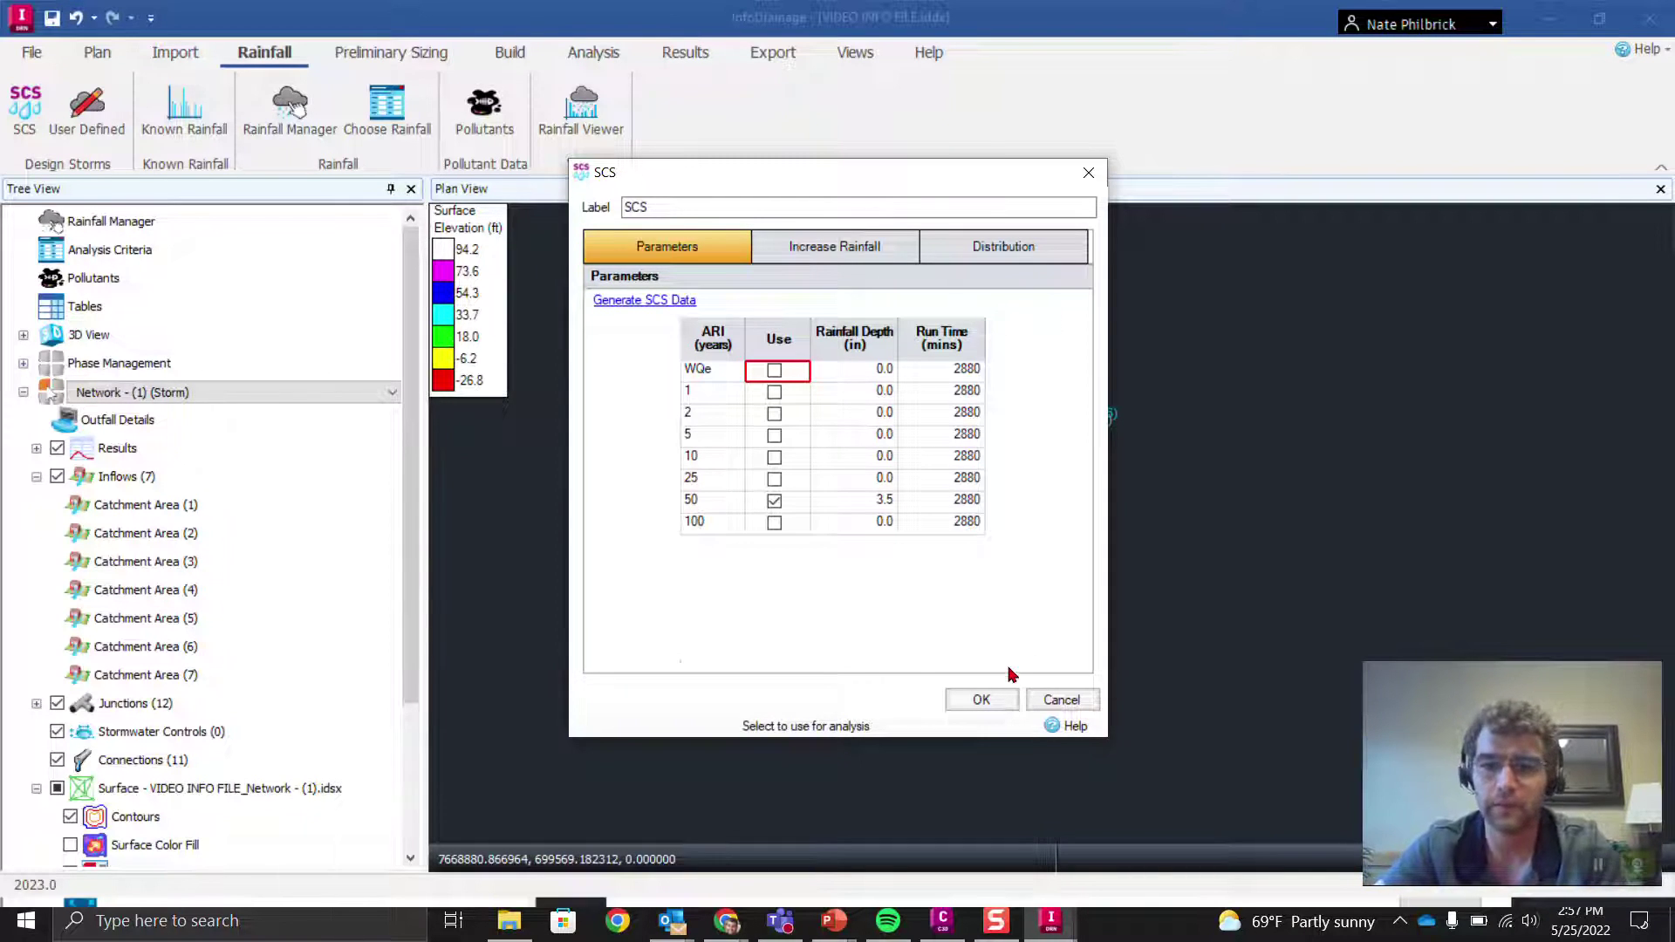
{"action": "left_click", "coordinate": [979, 698]}
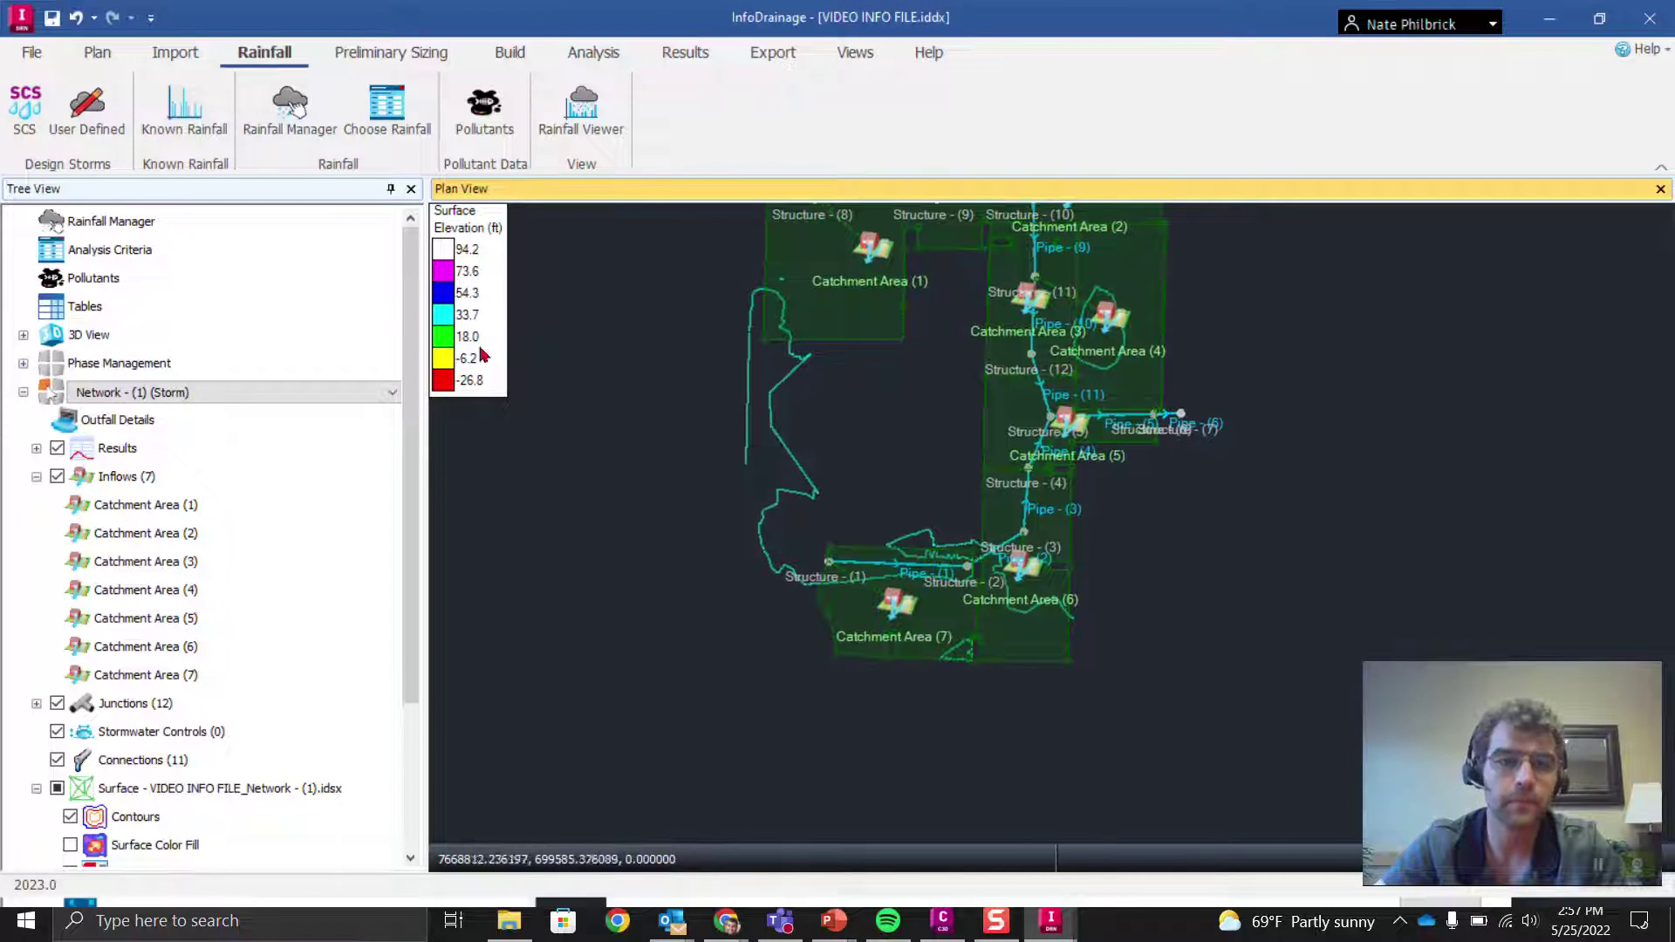
Run Synchronize MH ILs and acknowledge the 12-manholes-synchronized confirmation.
{"action": "mouse_move", "coordinate": [860, 369]}
{"action": "middle_mouse_down"}
{"action": "mouse_move", "coordinate": [842, 471]}
{"action": "mouse_move", "coordinate": [824, 403]}
{"action": "middle_mouse_up"}
{"action": "left_click", "coordinate": [352, 54]}
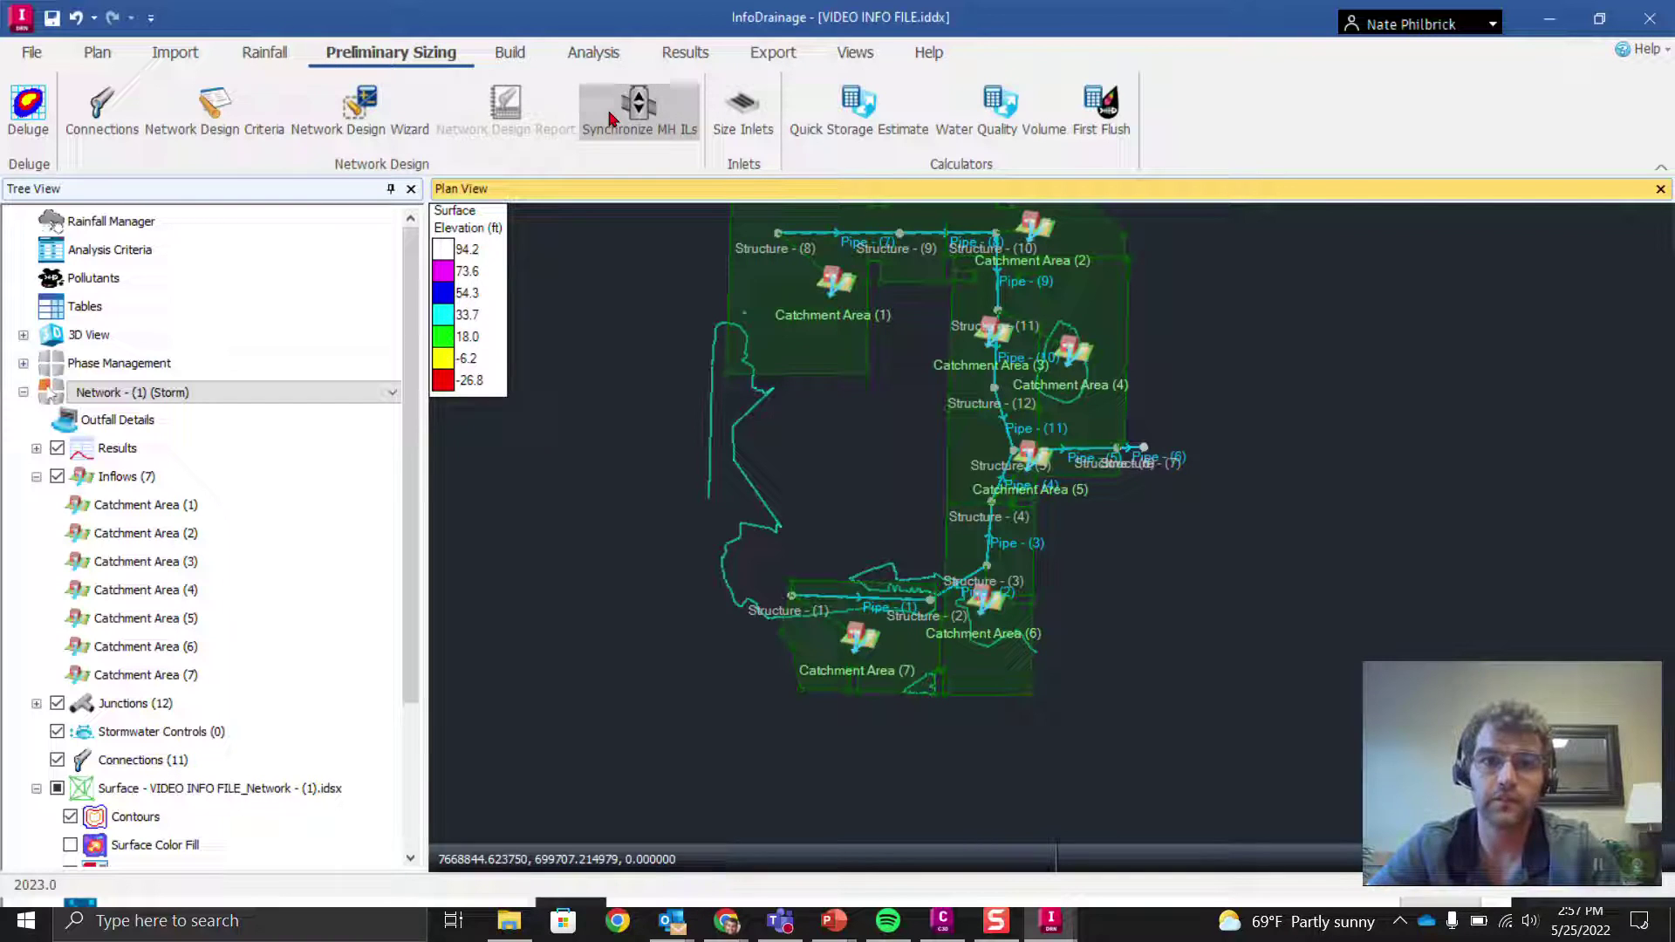
{"action": "left_click", "coordinate": [638, 109]}
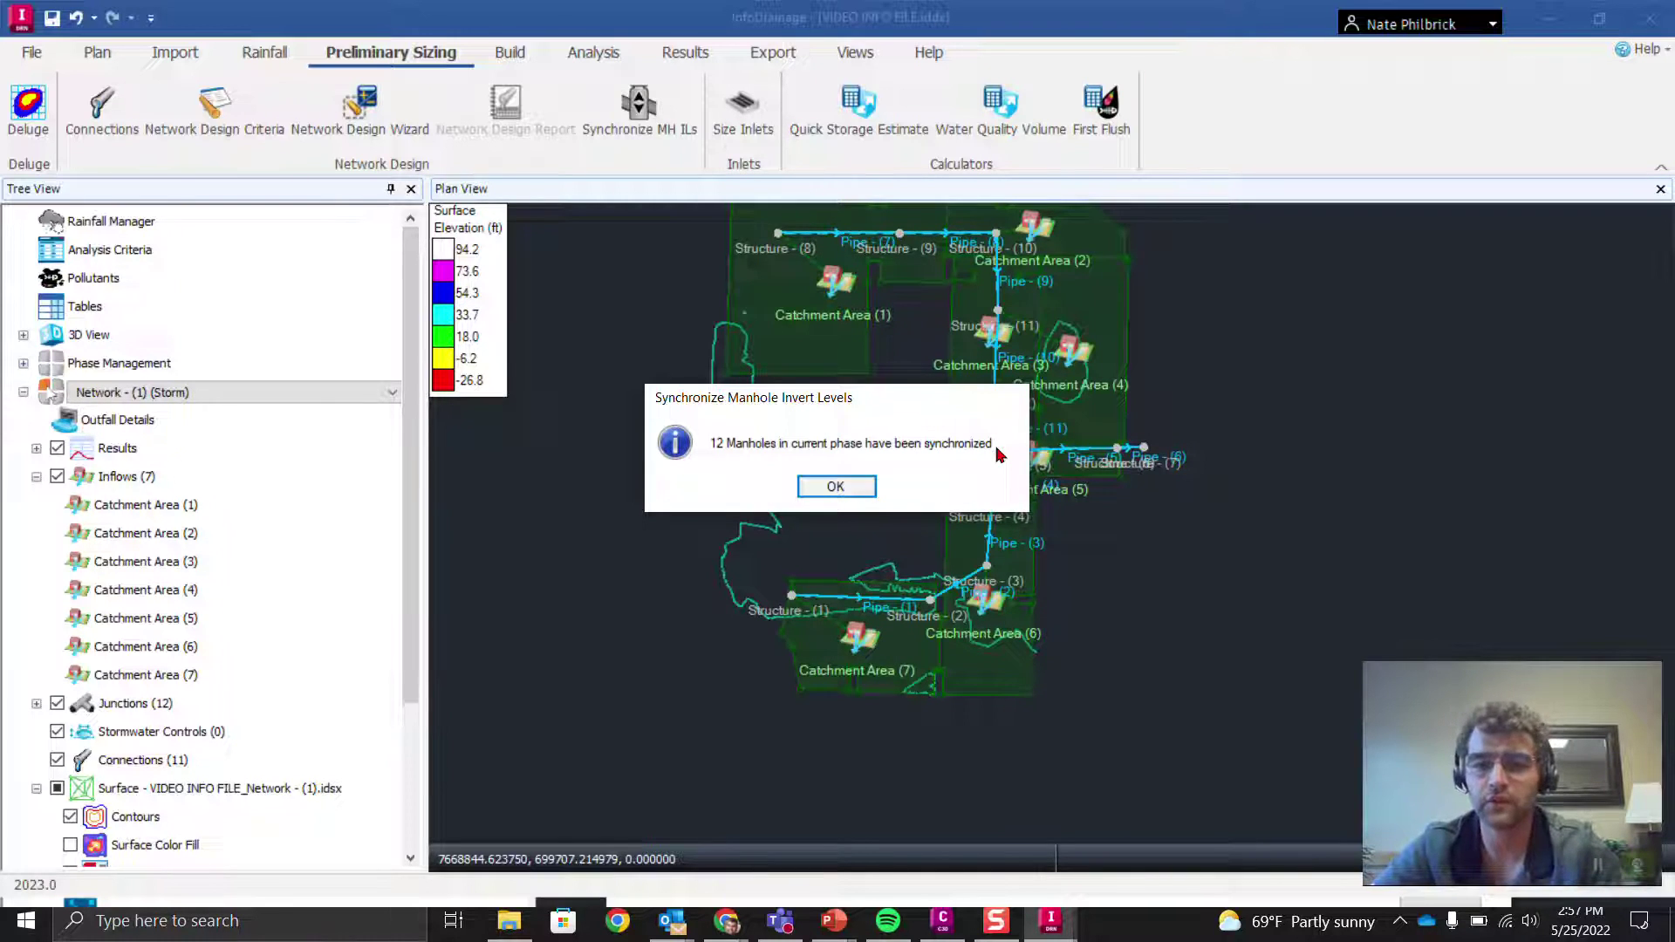
{"action": "left_click", "coordinate": [833, 487]}
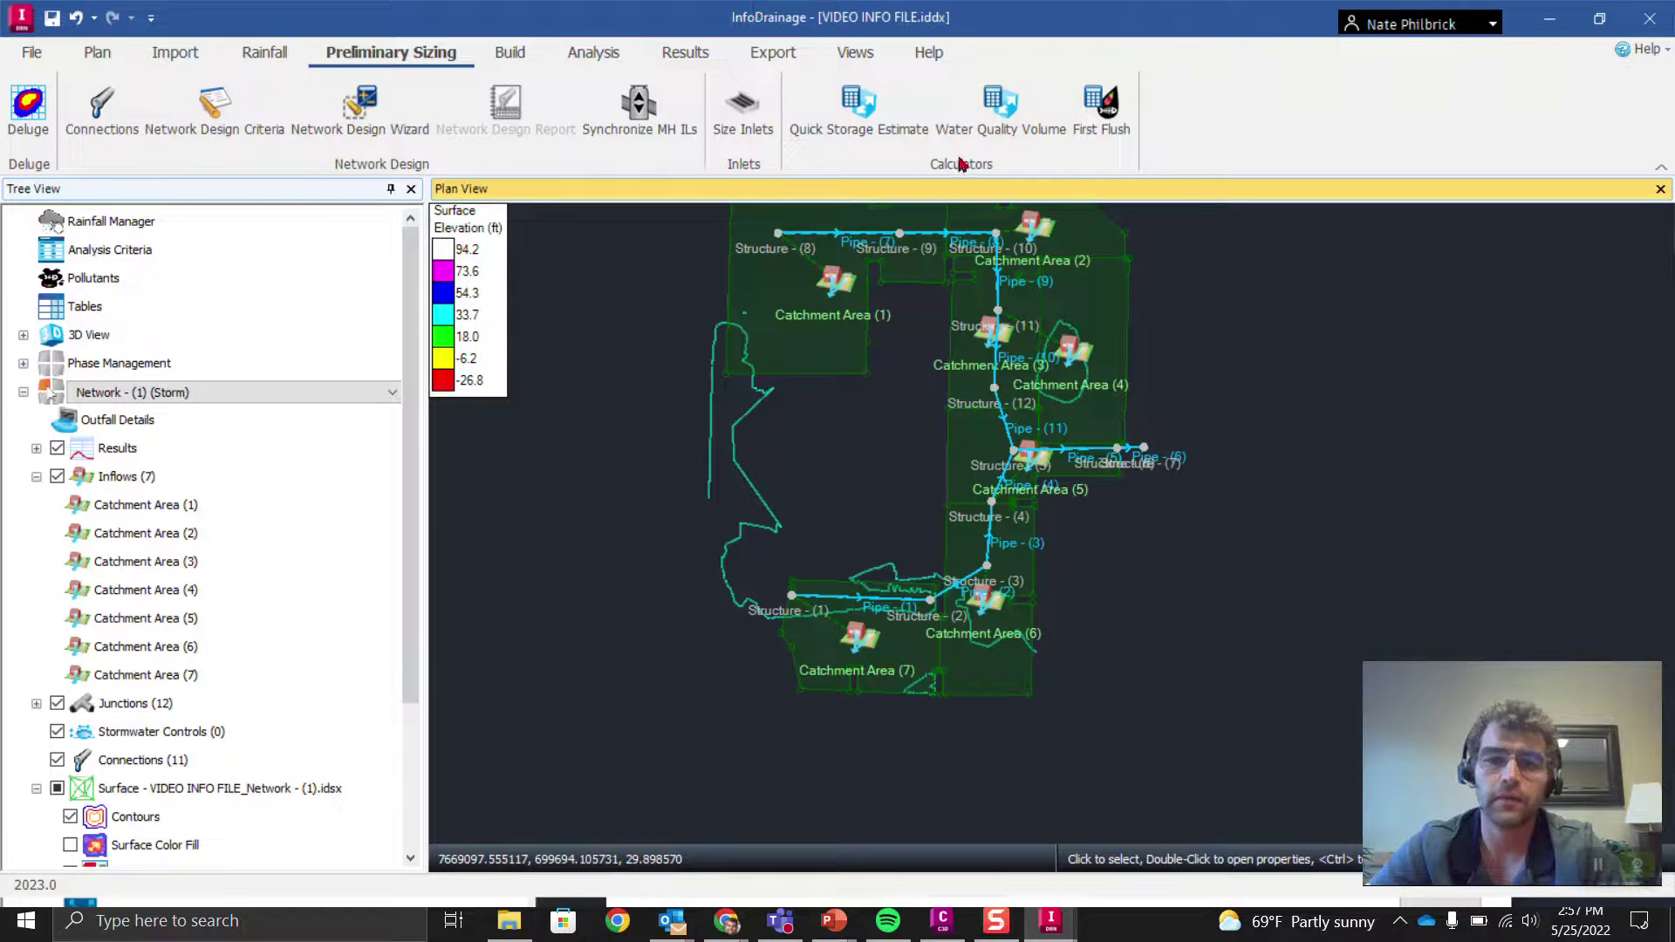
Calculate a Quick Storage Estimate with a 10 ft³/s discharge rate.
{"action": "left_click", "coordinate": [893, 131]}
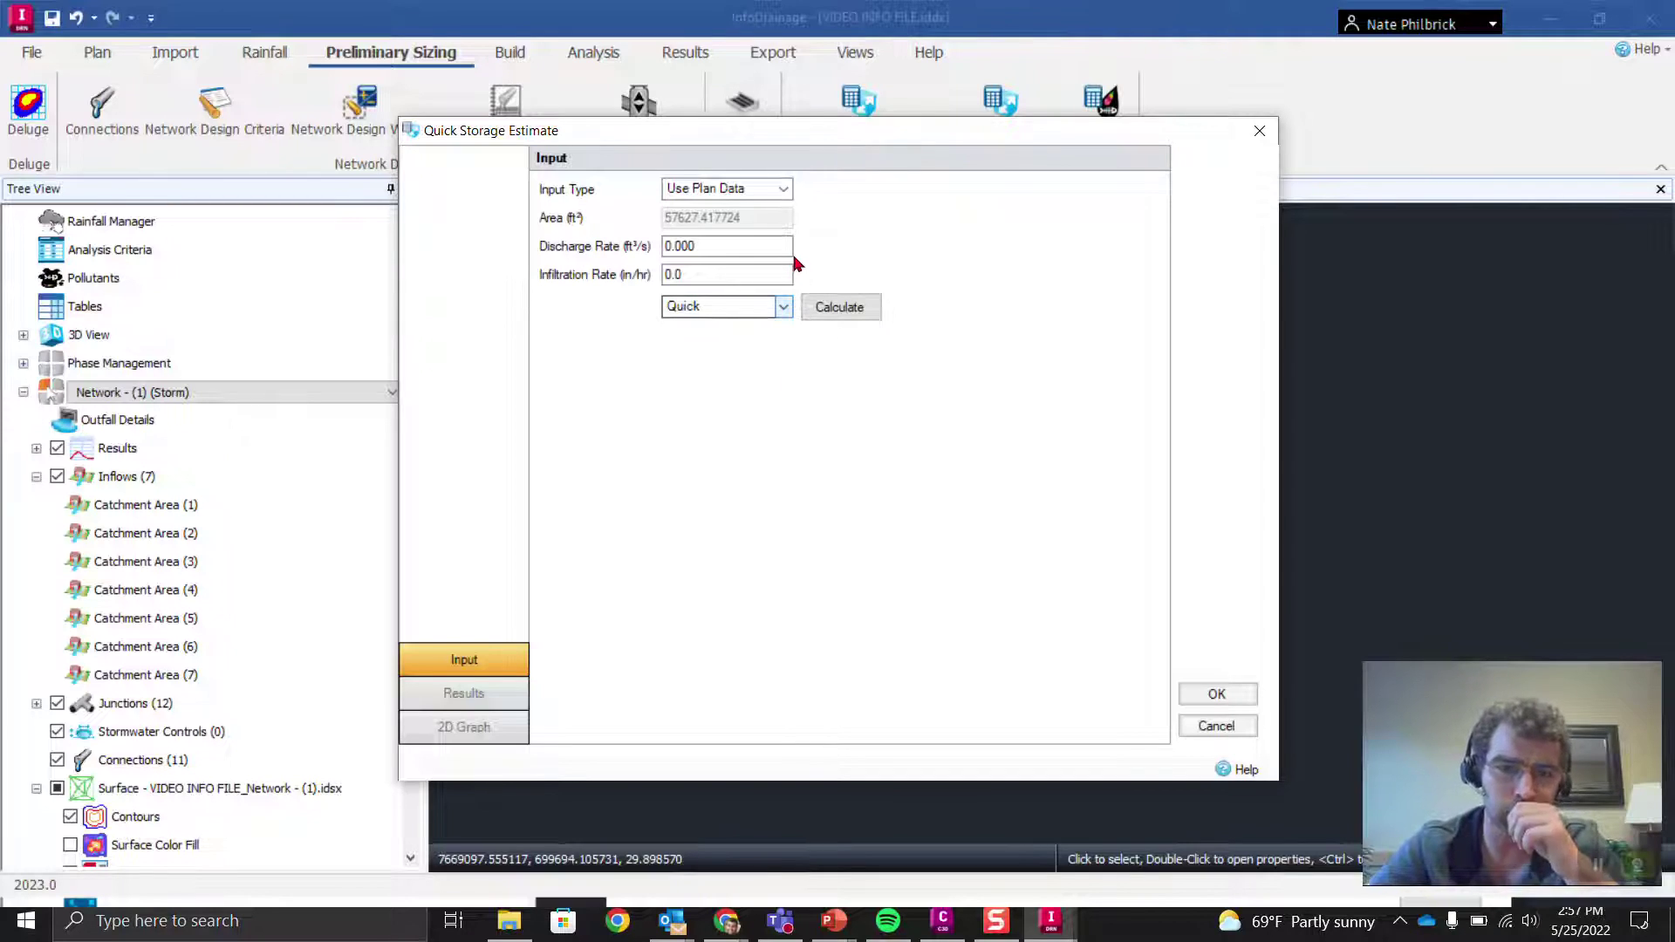
{"action": "left_click", "coordinate": [711, 250]}
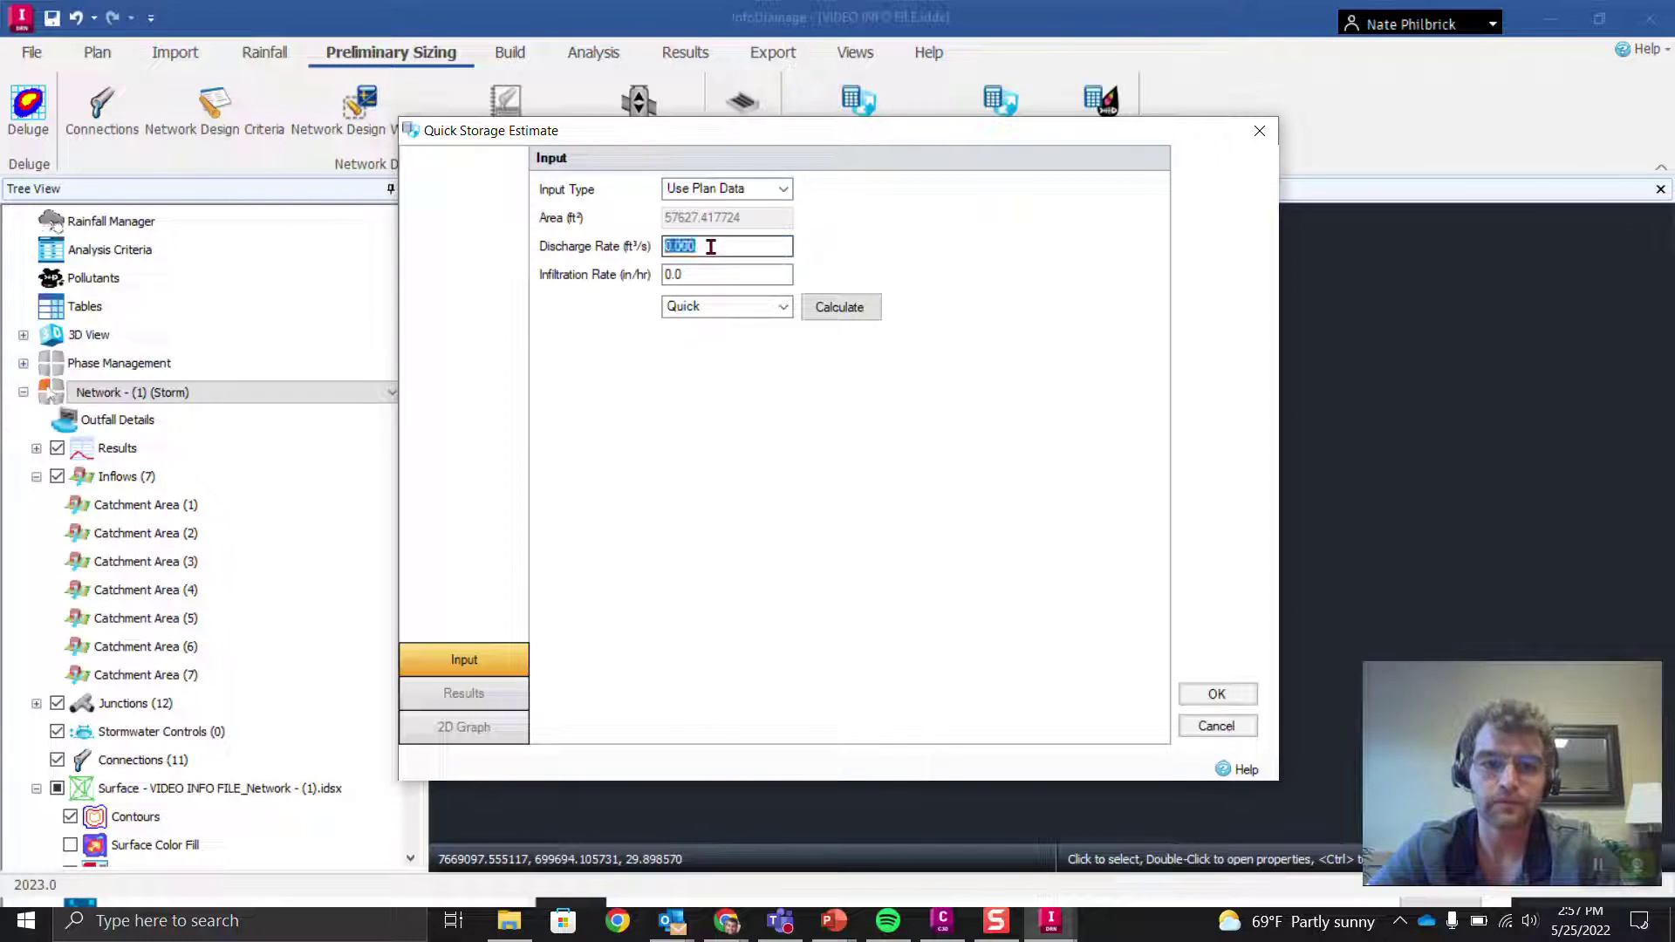
{"action": "left_click_drag", "start_coordinate": [737, 245], "coordinate": [611, 229]}
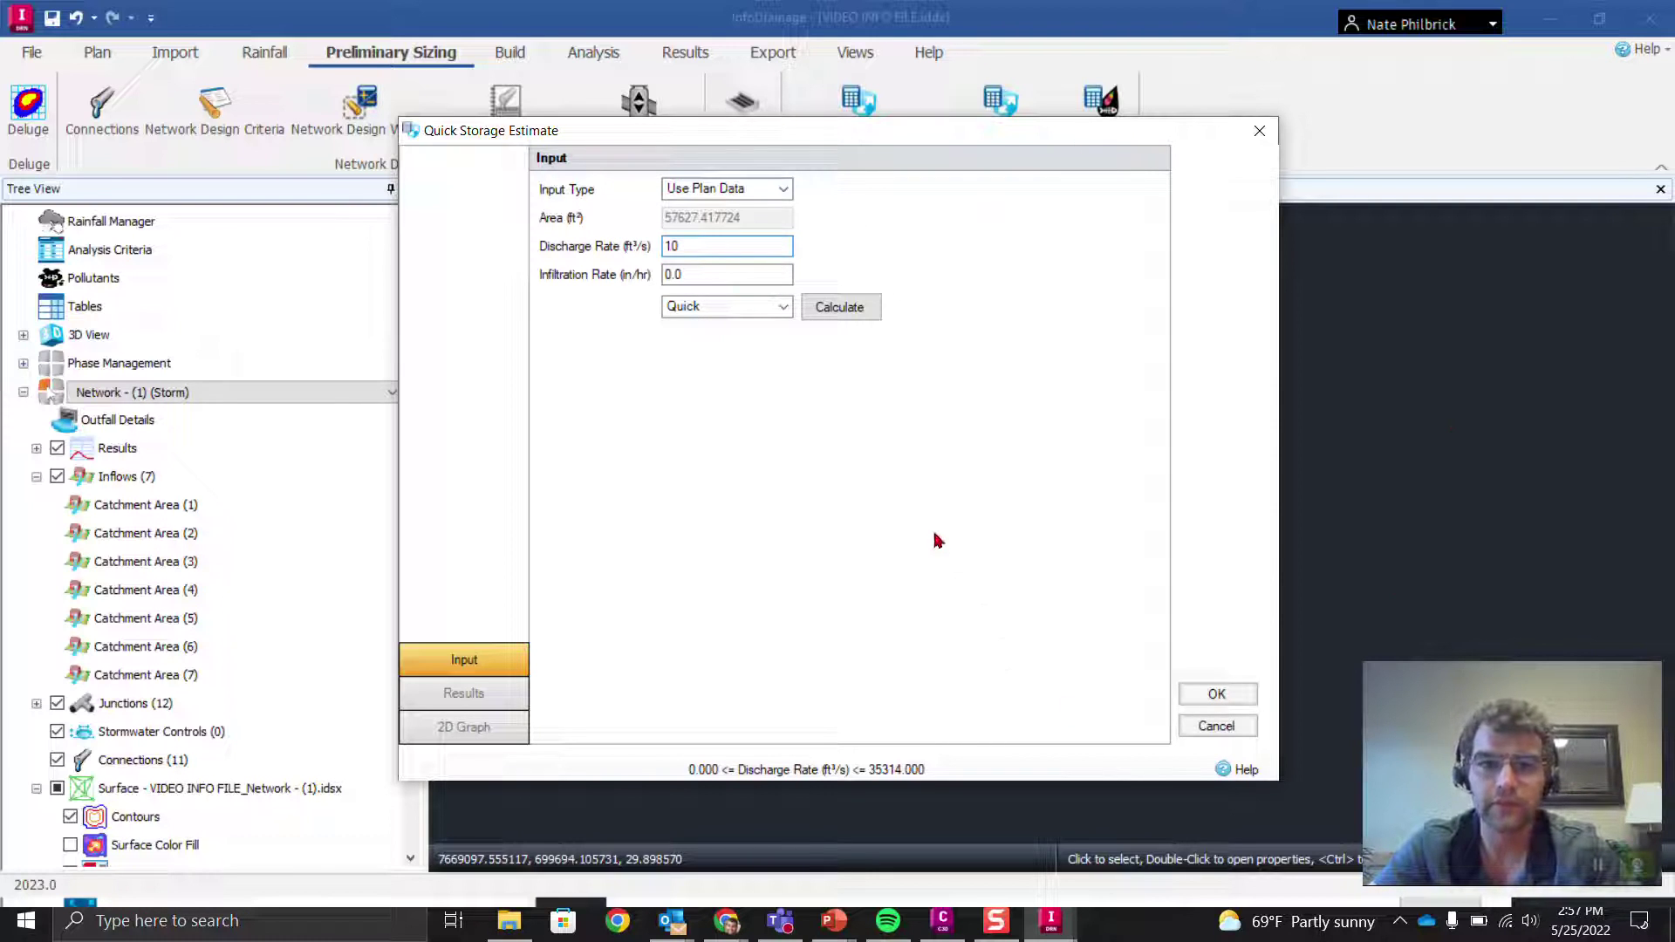
{"action": "left_click", "coordinate": [833, 307]}
{"action": "left_click", "coordinate": [481, 667]}
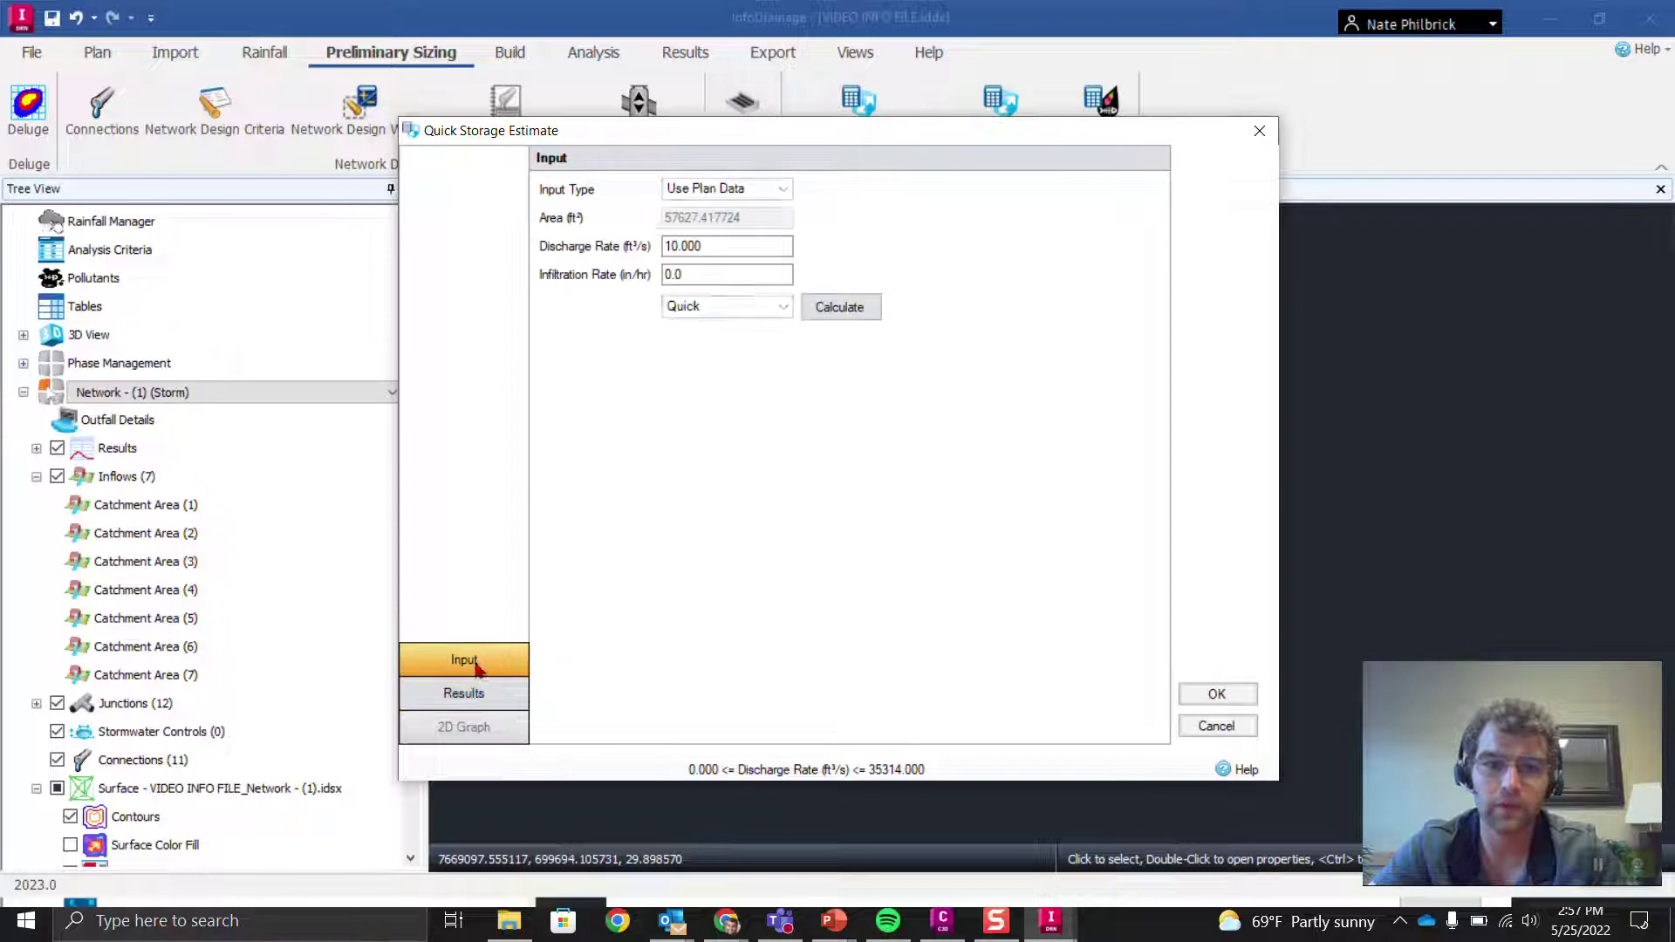
Recalculate the estimate as Full (inc. graphs) and review its 2D graph and results.
{"action": "left_click", "coordinate": [731, 198]}
{"action": "left_click", "coordinate": [736, 195]}
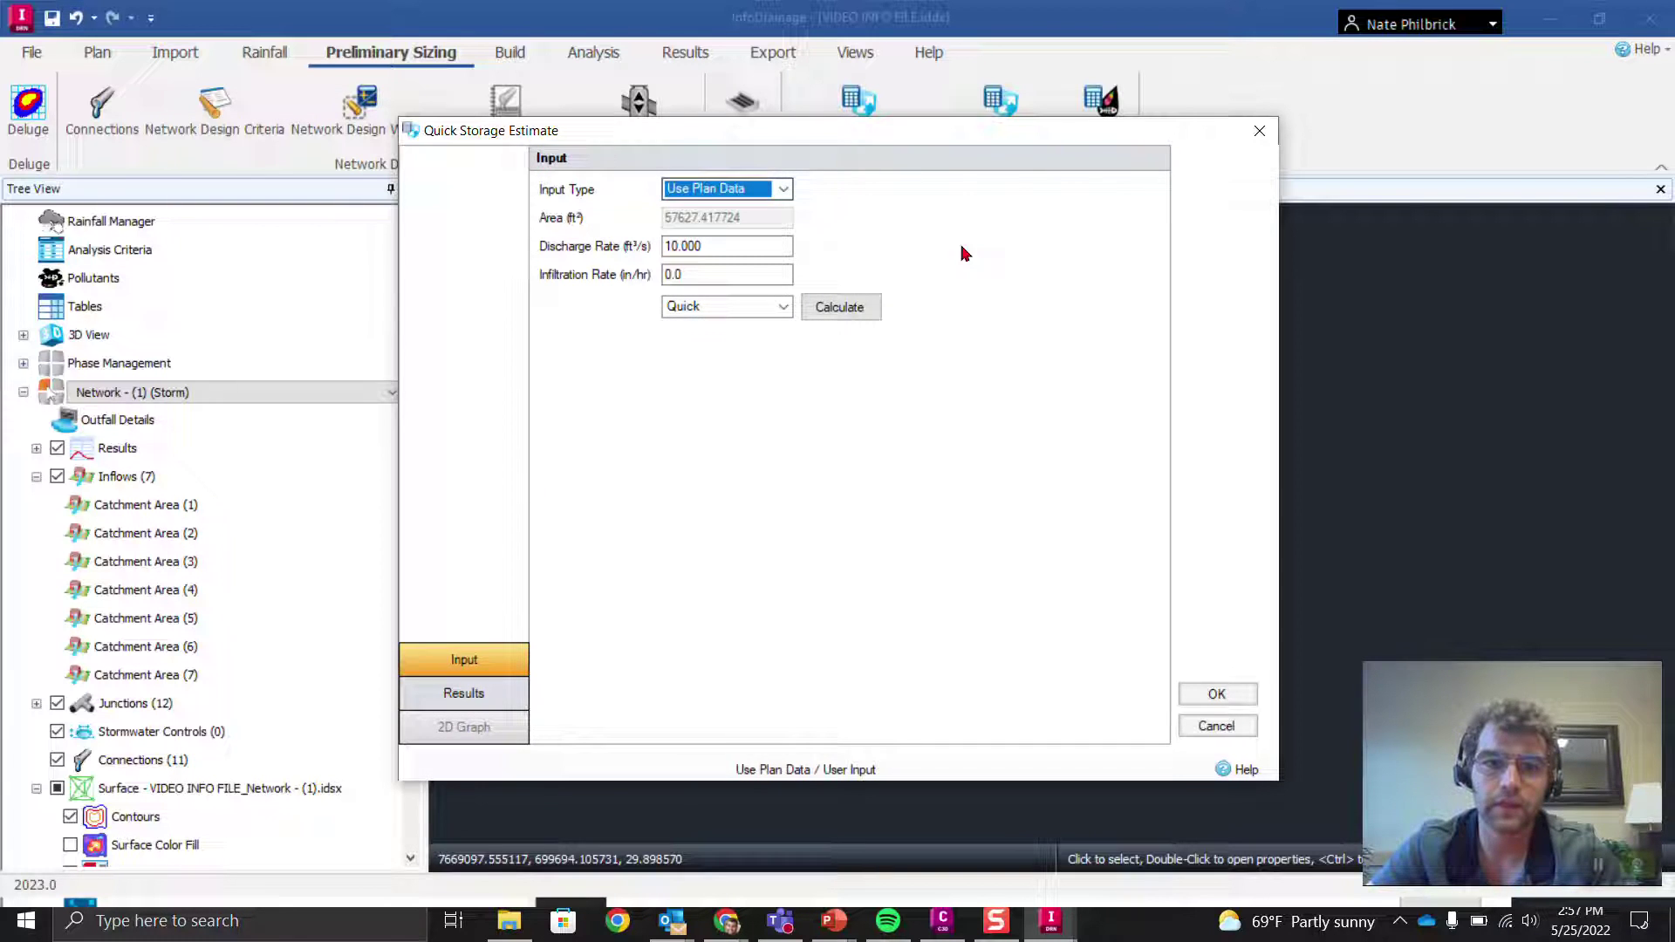
{"action": "left_click", "coordinate": [736, 307]}
{"action": "left_click", "coordinate": [740, 340]}
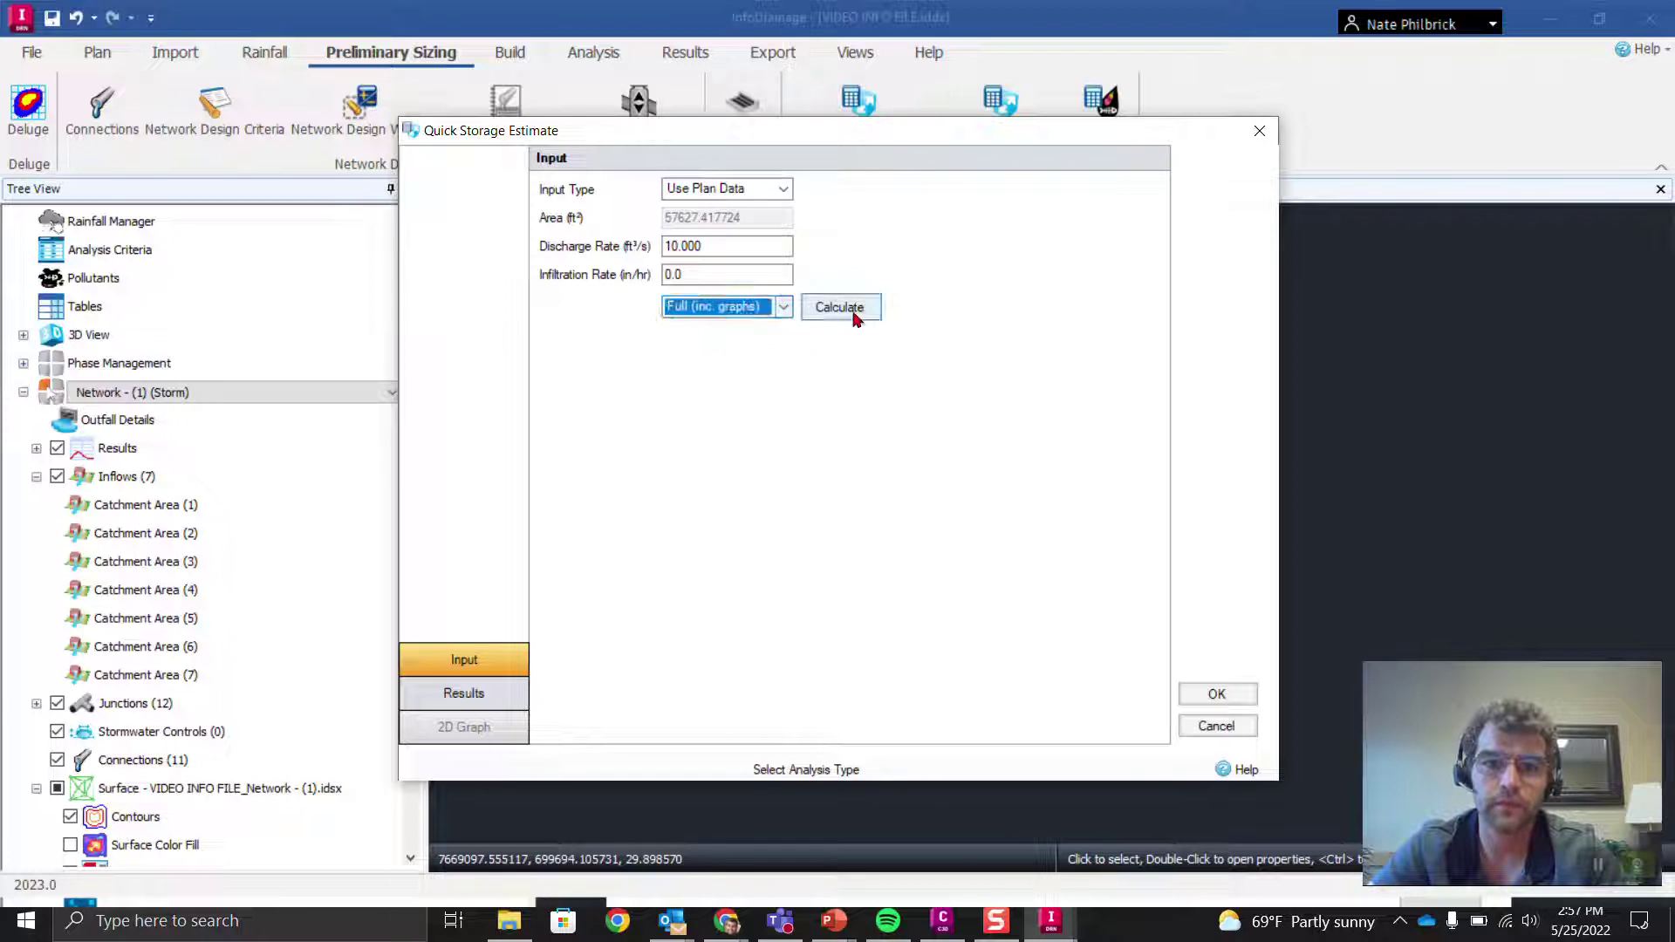
{"action": "left_click", "coordinate": [854, 311]}
{"action": "left_click", "coordinate": [471, 726]}
{"action": "left_click", "coordinate": [472, 695]}
{"action": "left_click", "coordinate": [465, 669]}
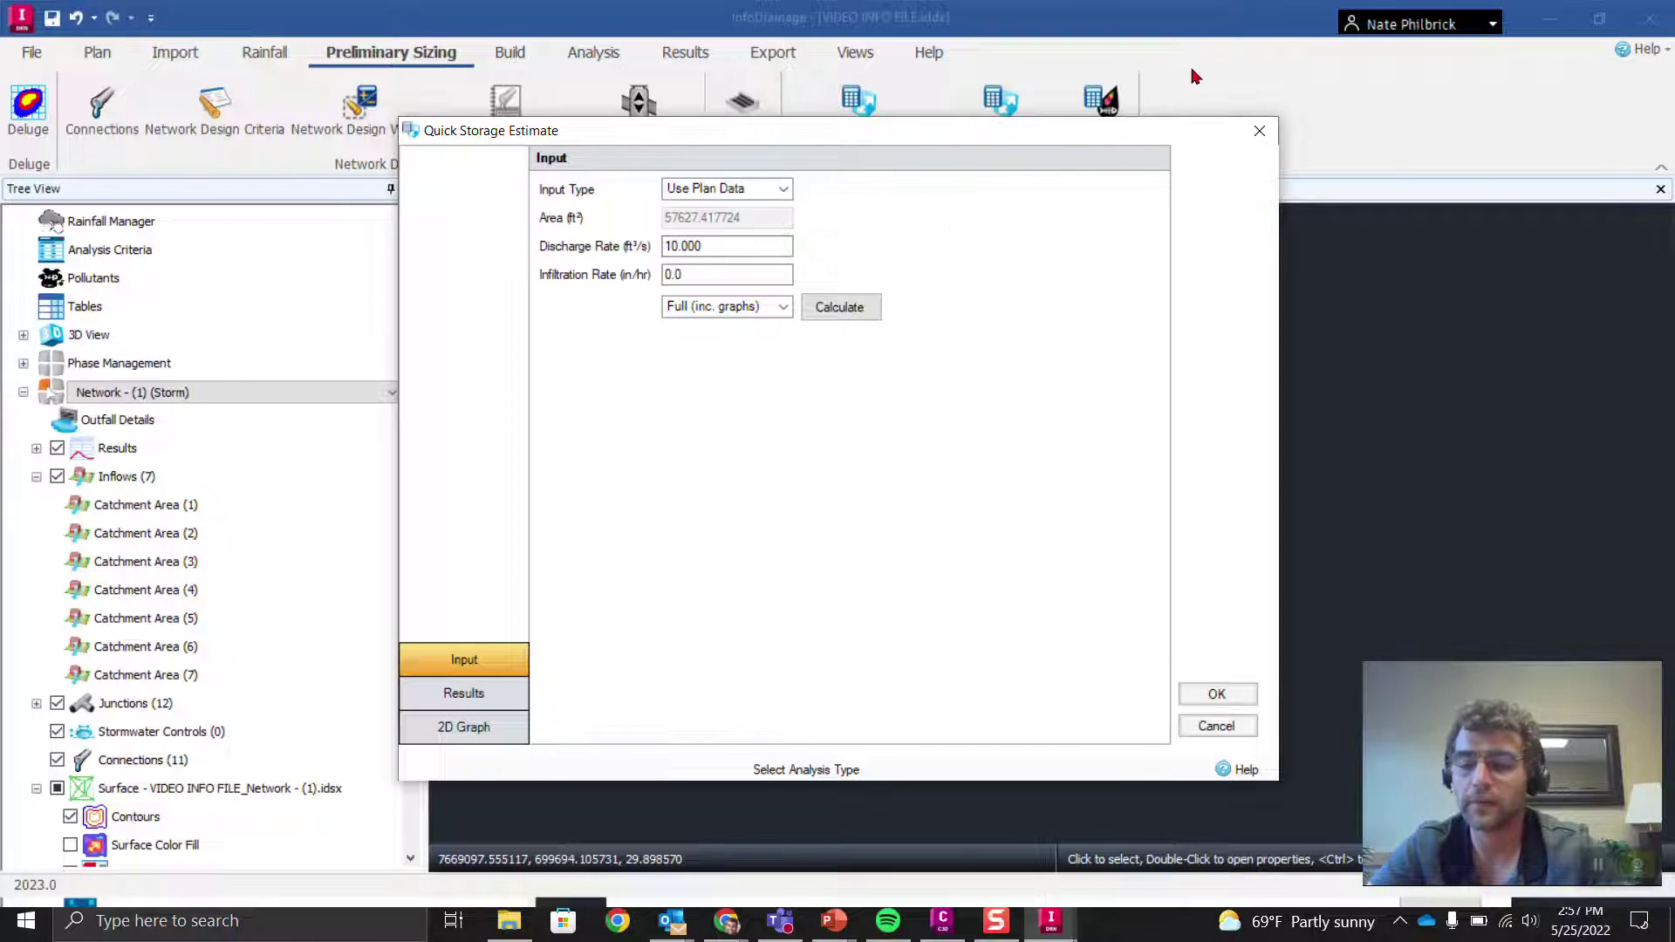
{"action": "left_click", "coordinate": [1275, 128]}
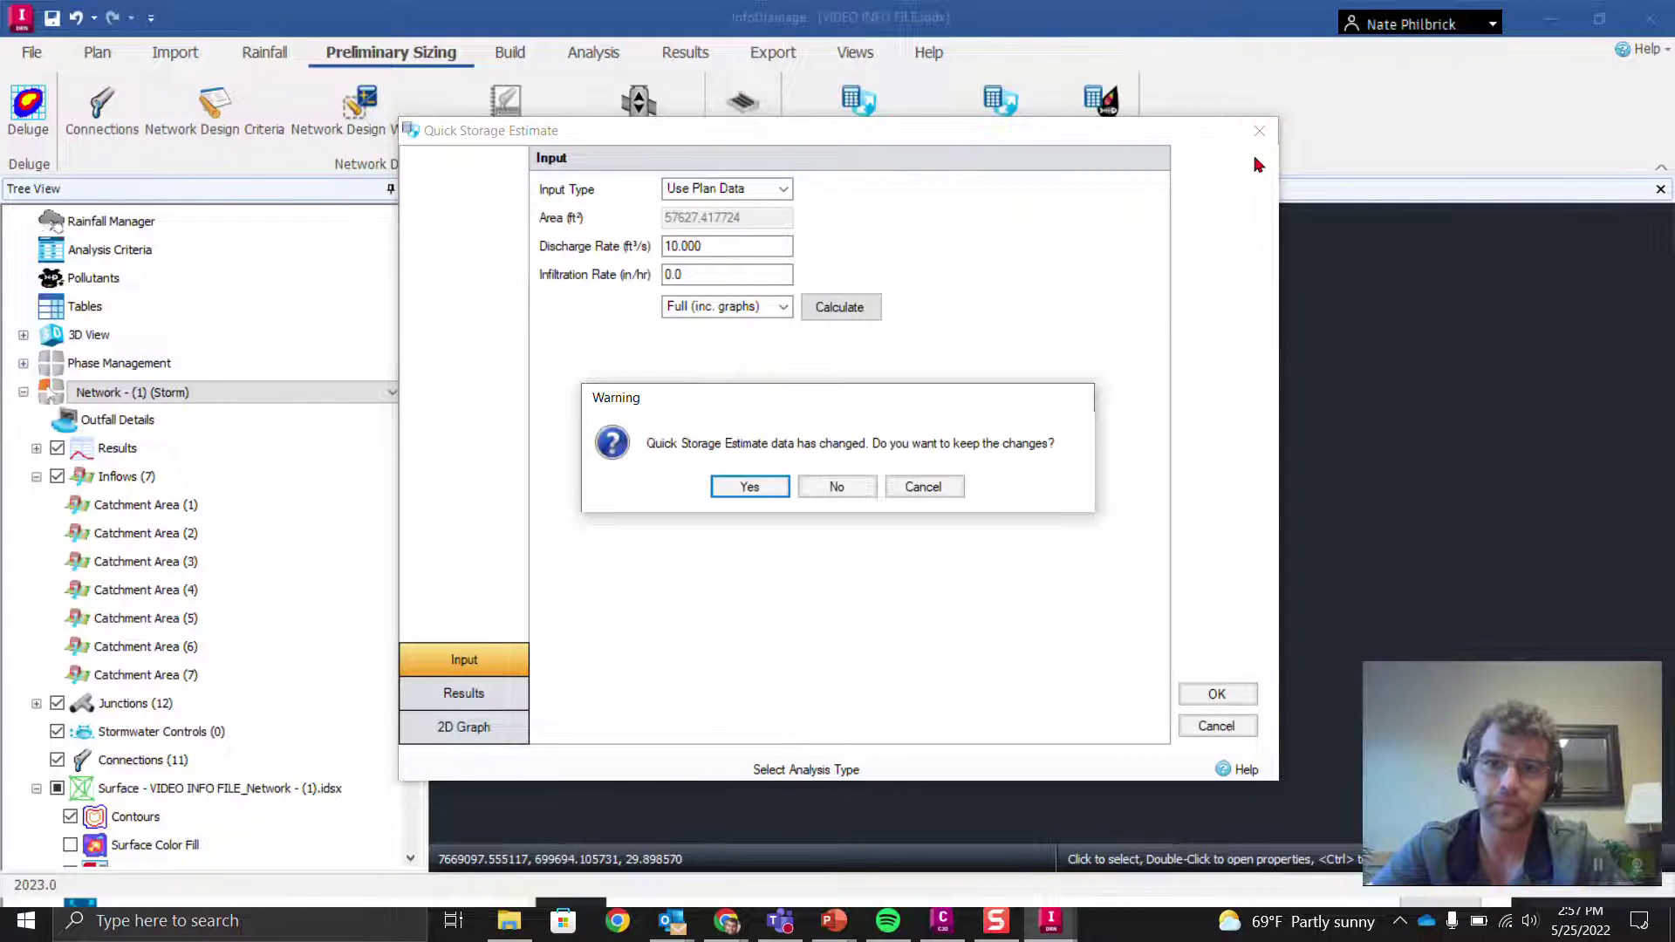
Close the storage estimate and enter a 4.0 in precipitation depth in the Water Quality Volume calculator.
{"action": "key", "text": "Escape"}
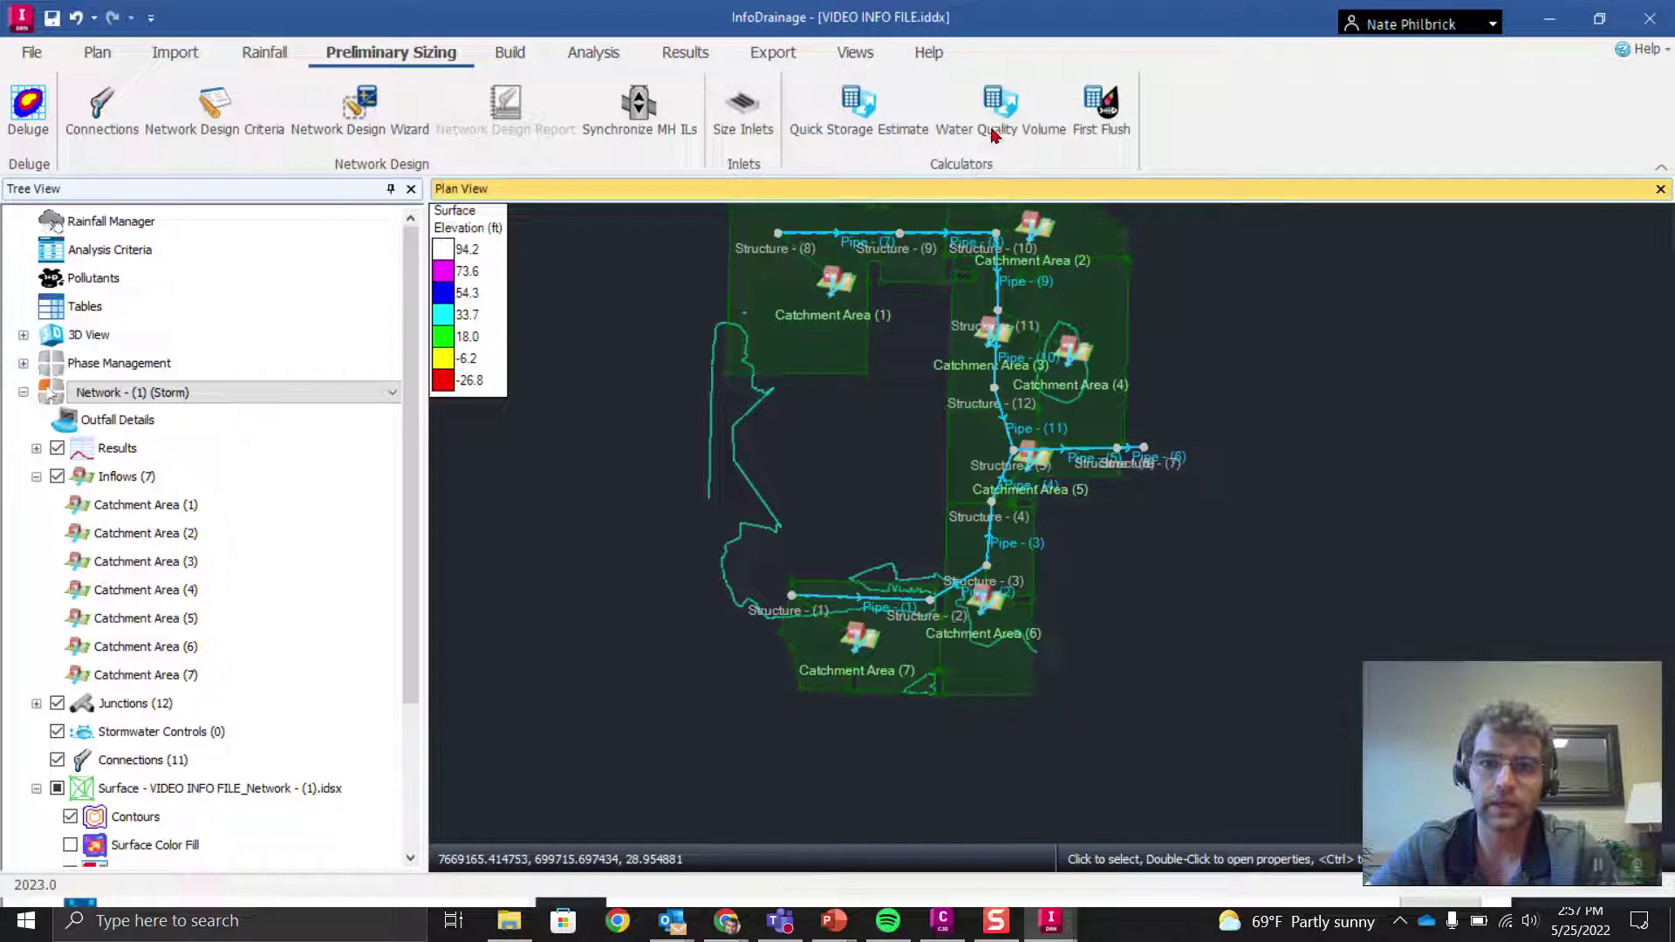
{"action": "left_click", "coordinate": [1004, 103]}
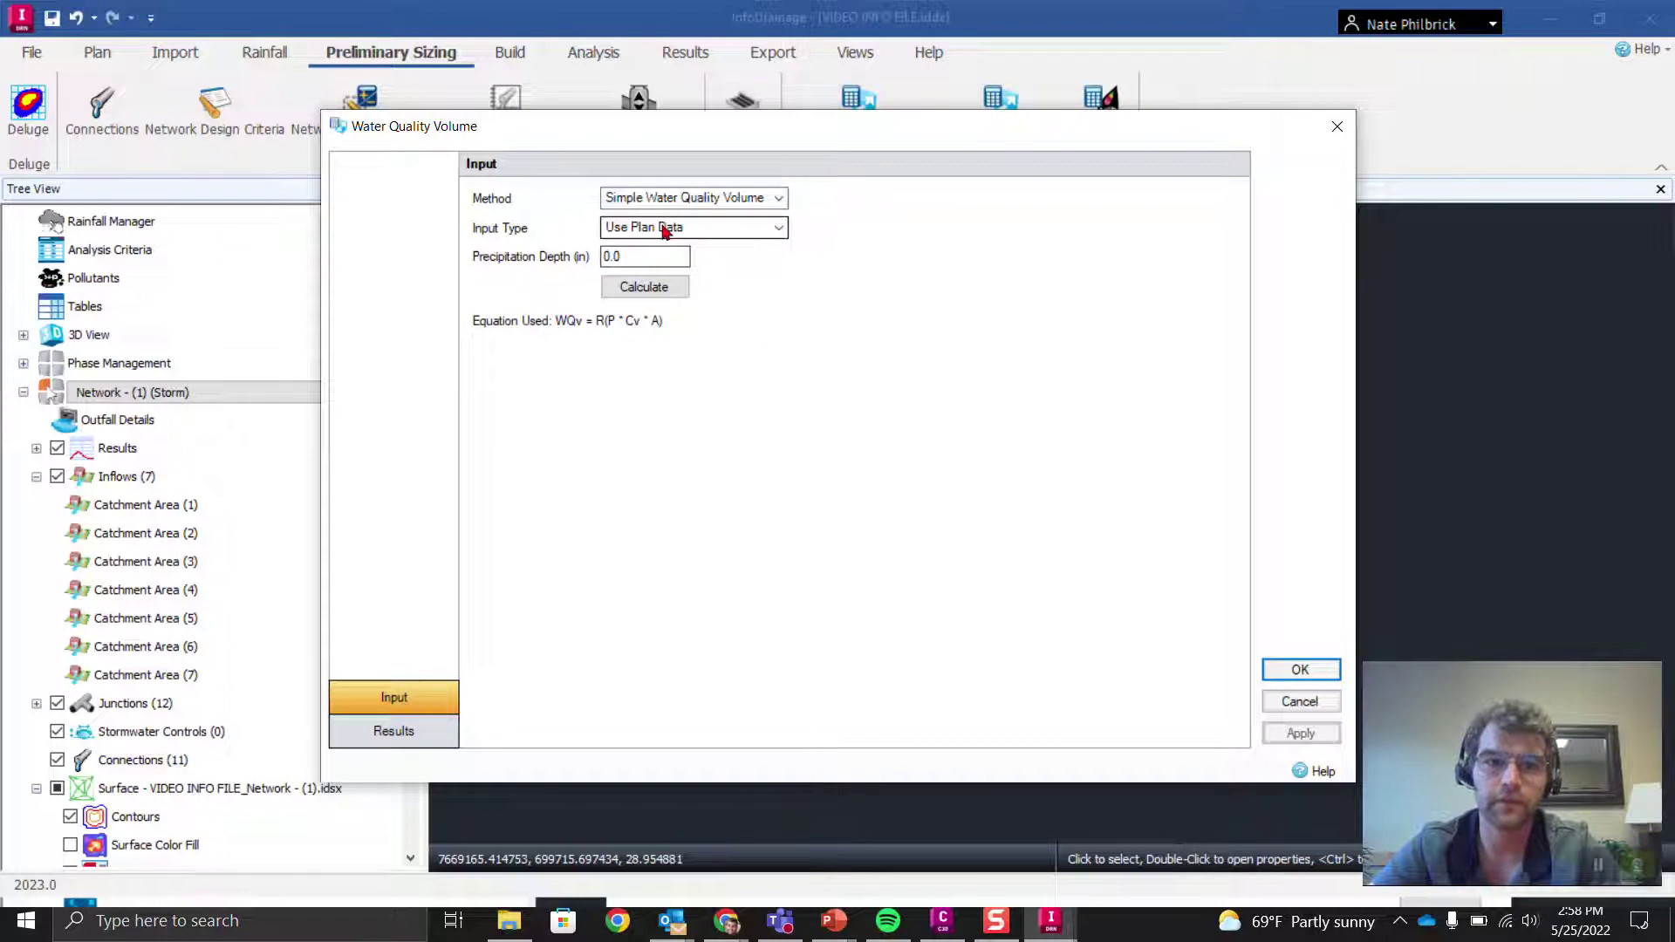
{"action": "left_click", "coordinate": [644, 257]}
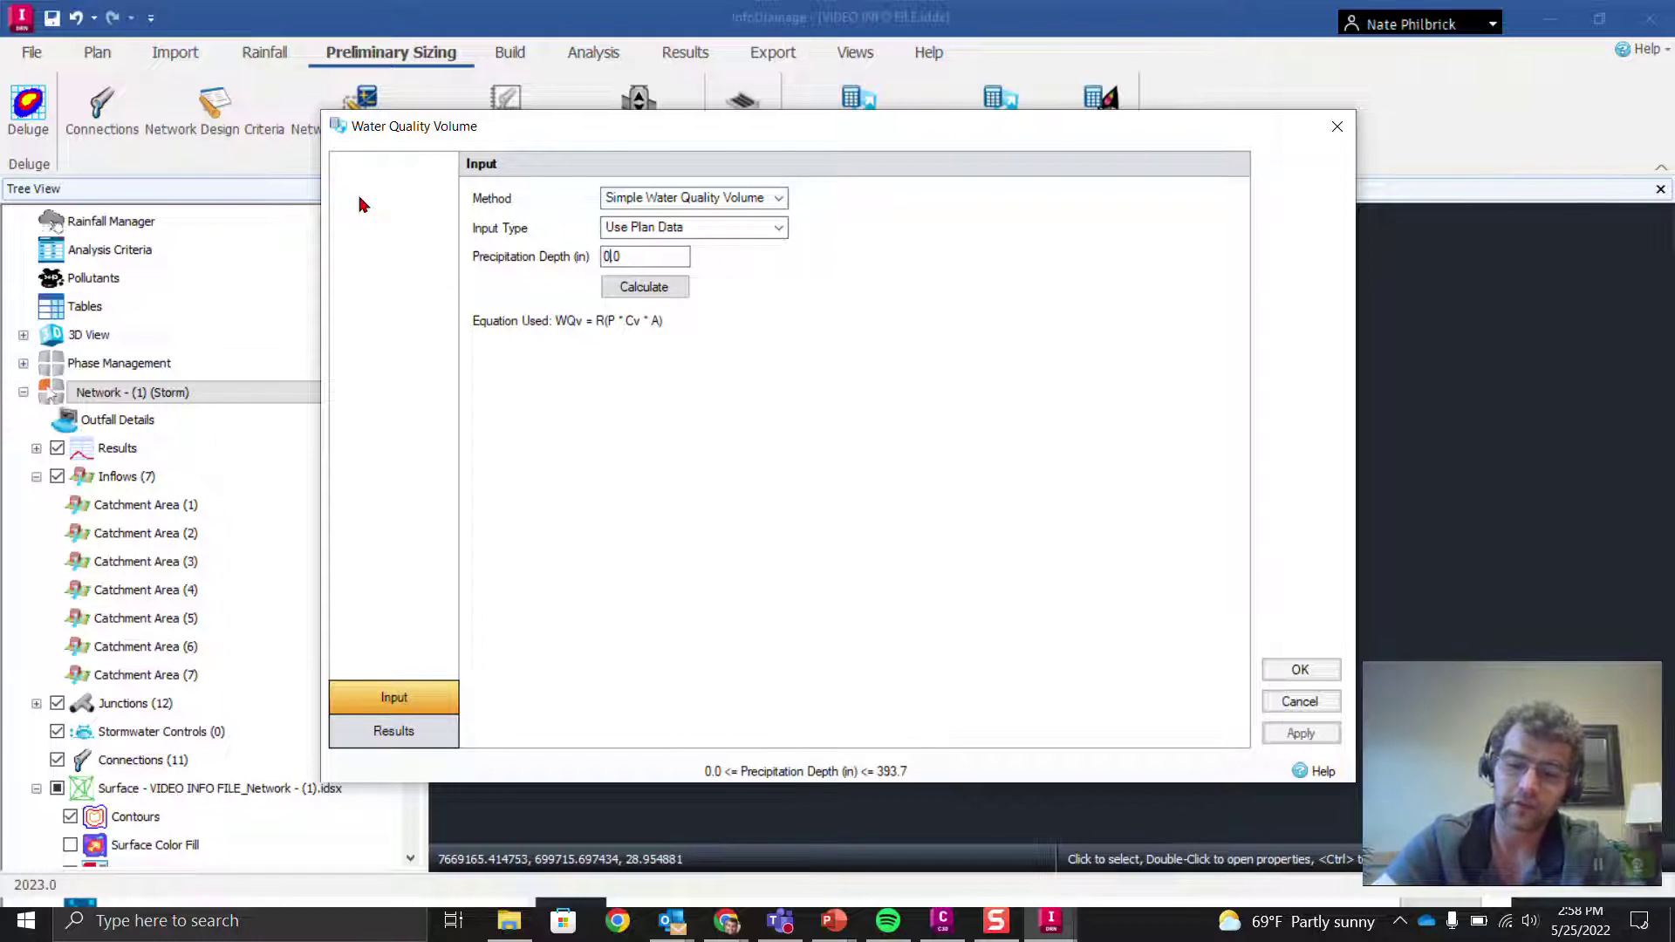
{"action": "key", "text": "BackSpace"}
{"action": "key", "text": "BackSpace"}
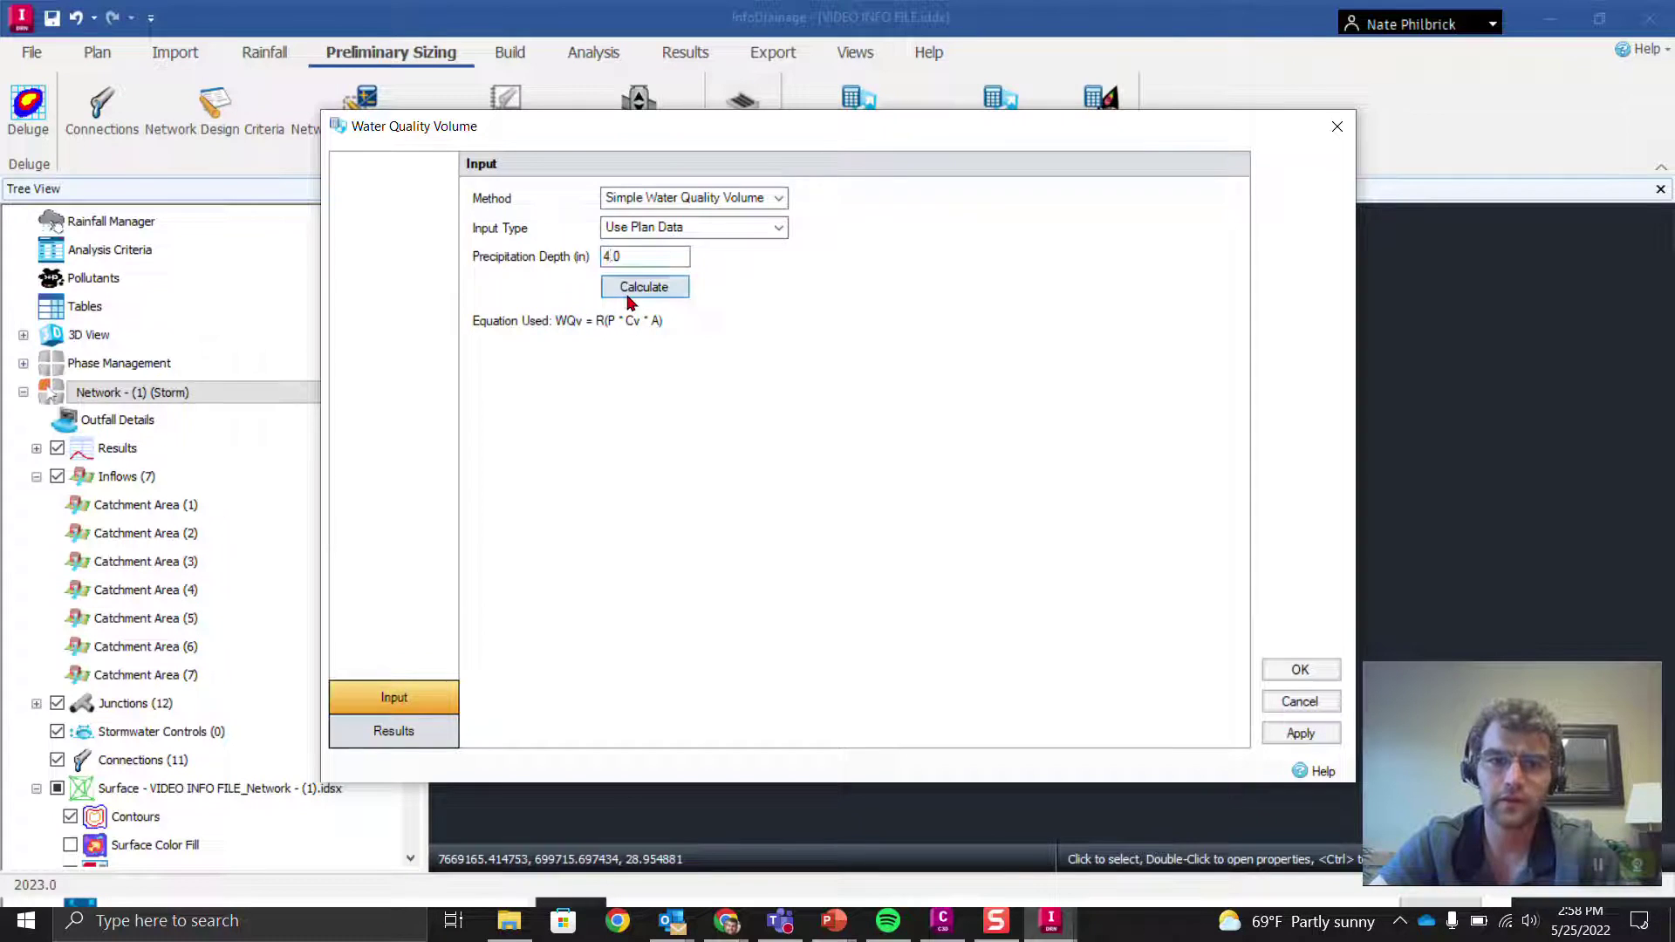
Calculate the water quality volume (14406.9 ft³ target, Failure) and close without keeping changes.
{"action": "left_click", "coordinate": [613, 293]}
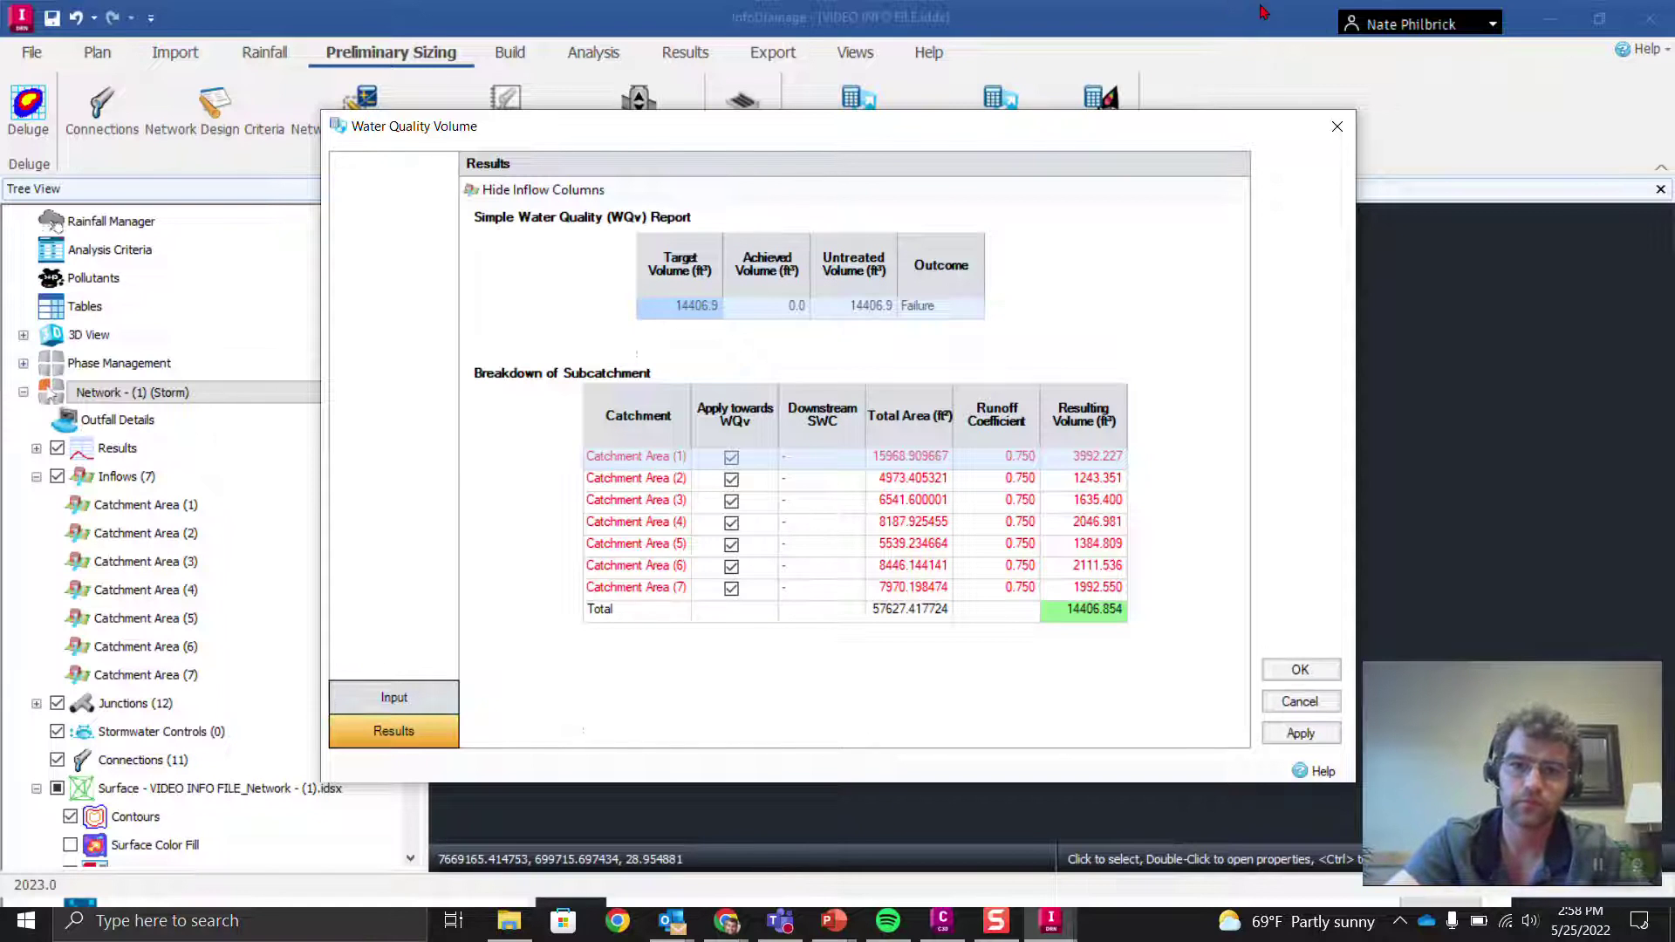
{"action": "left_click", "coordinate": [1337, 140]}
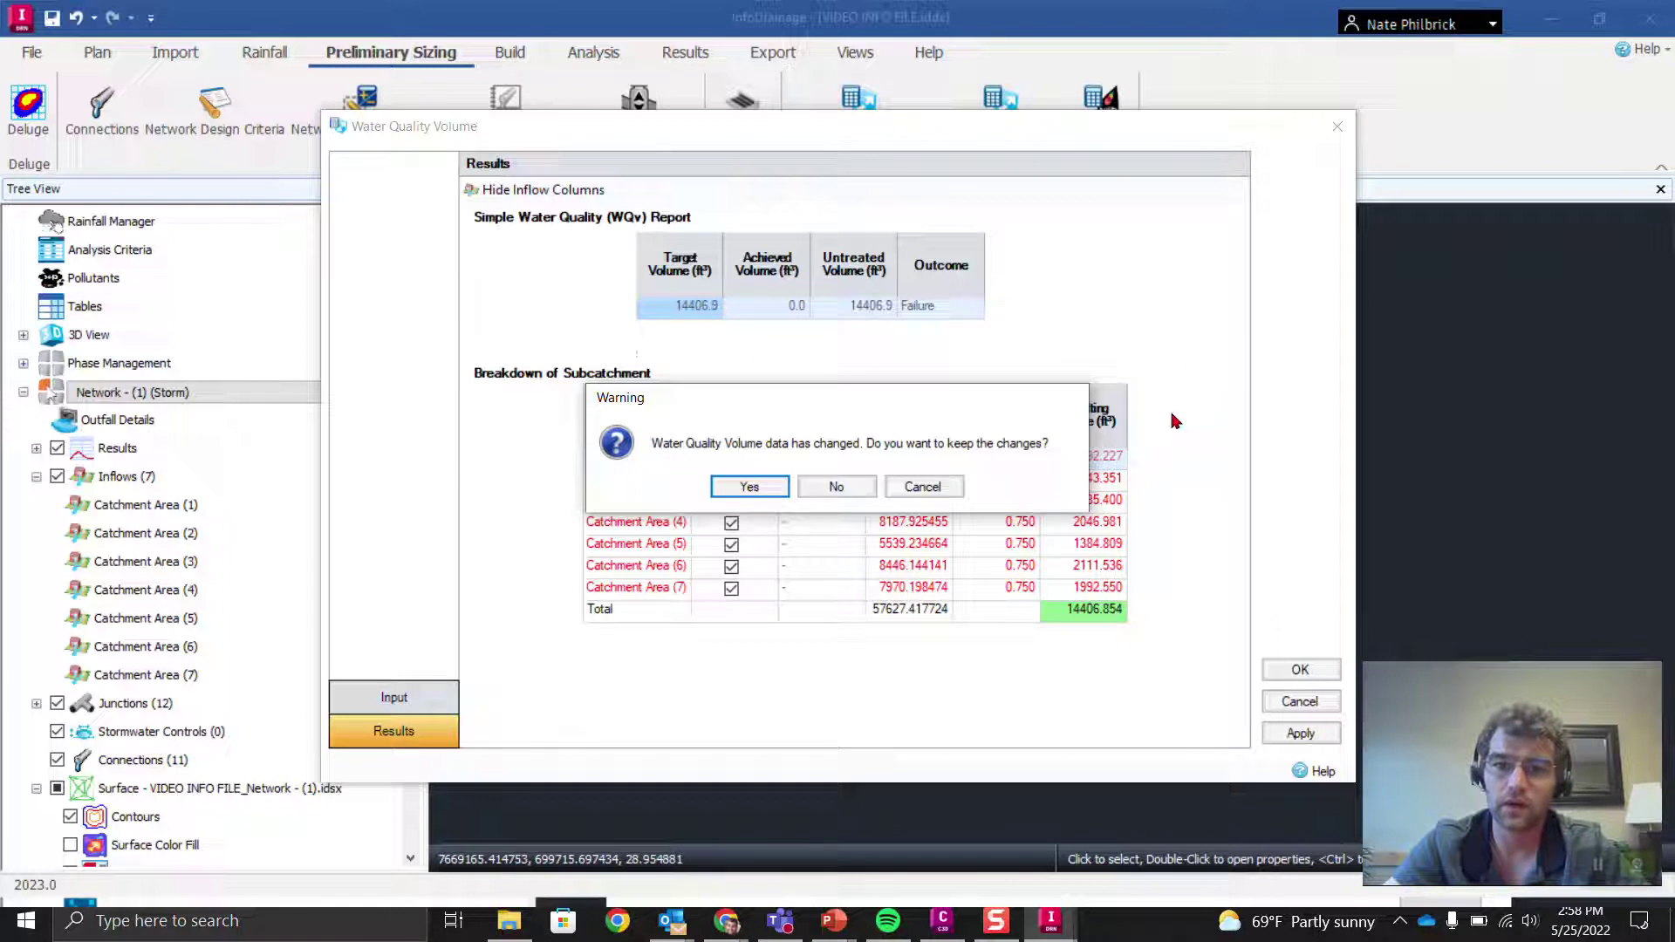
{"action": "left_click", "coordinate": [836, 488]}
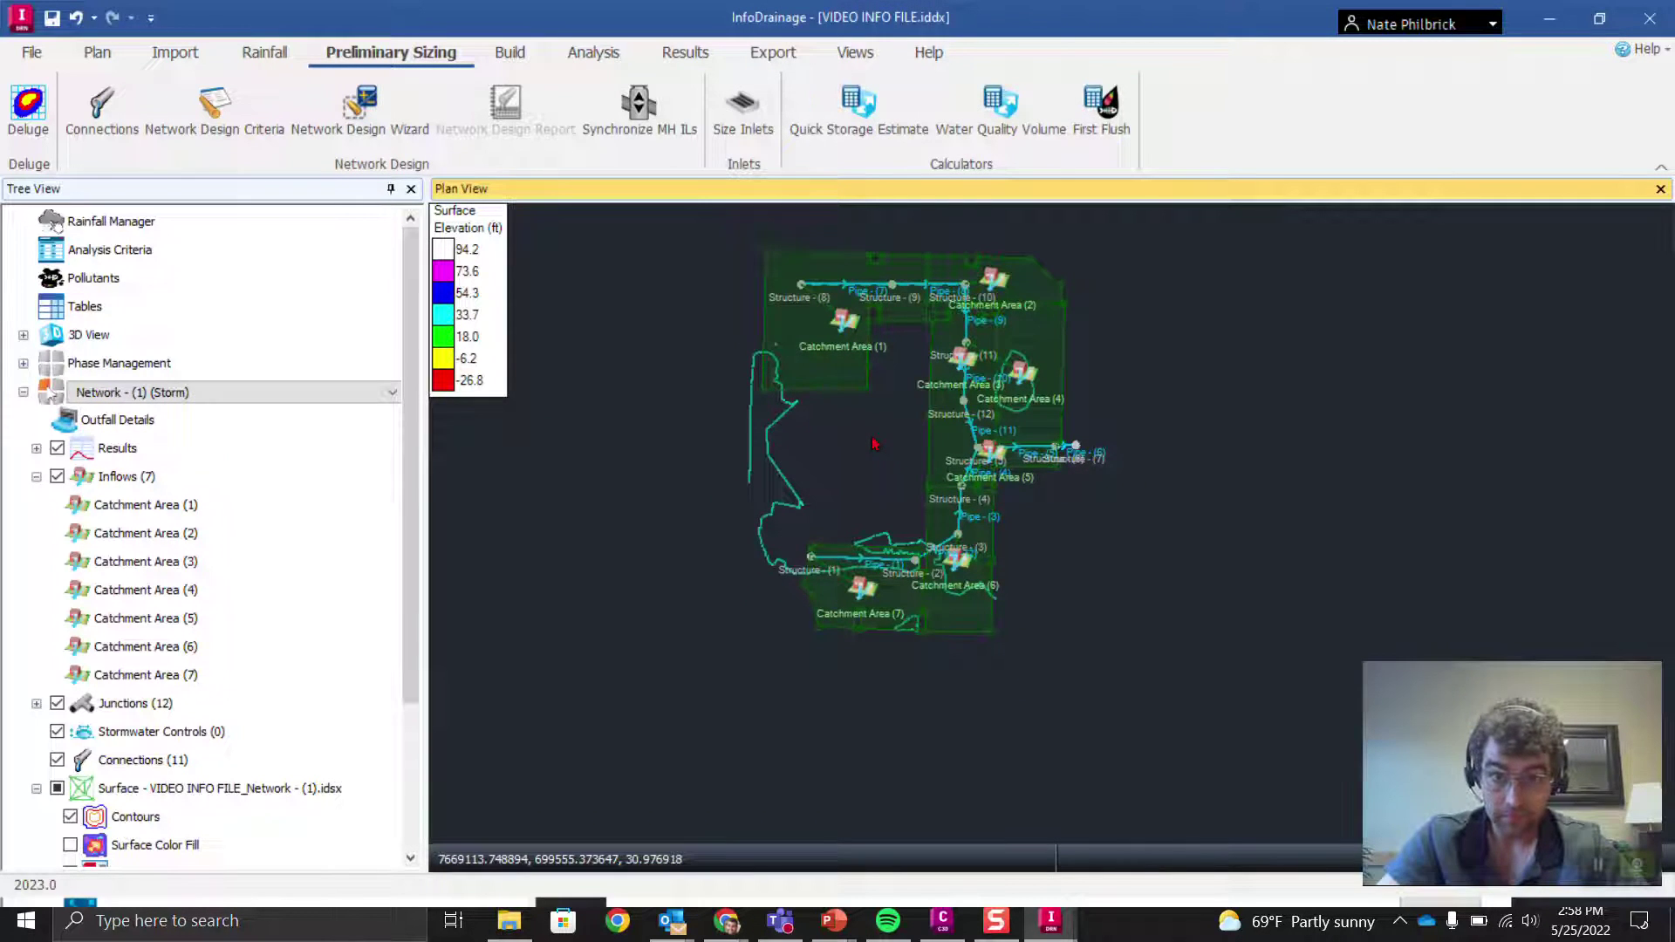
On the Analysis tab, set Analysis Criteria to a 1-minute output interval and Shortest time step.
{"action": "scroll", "coordinate": [875, 444], "scroll_direction": "up", "scroll_amount": 2}
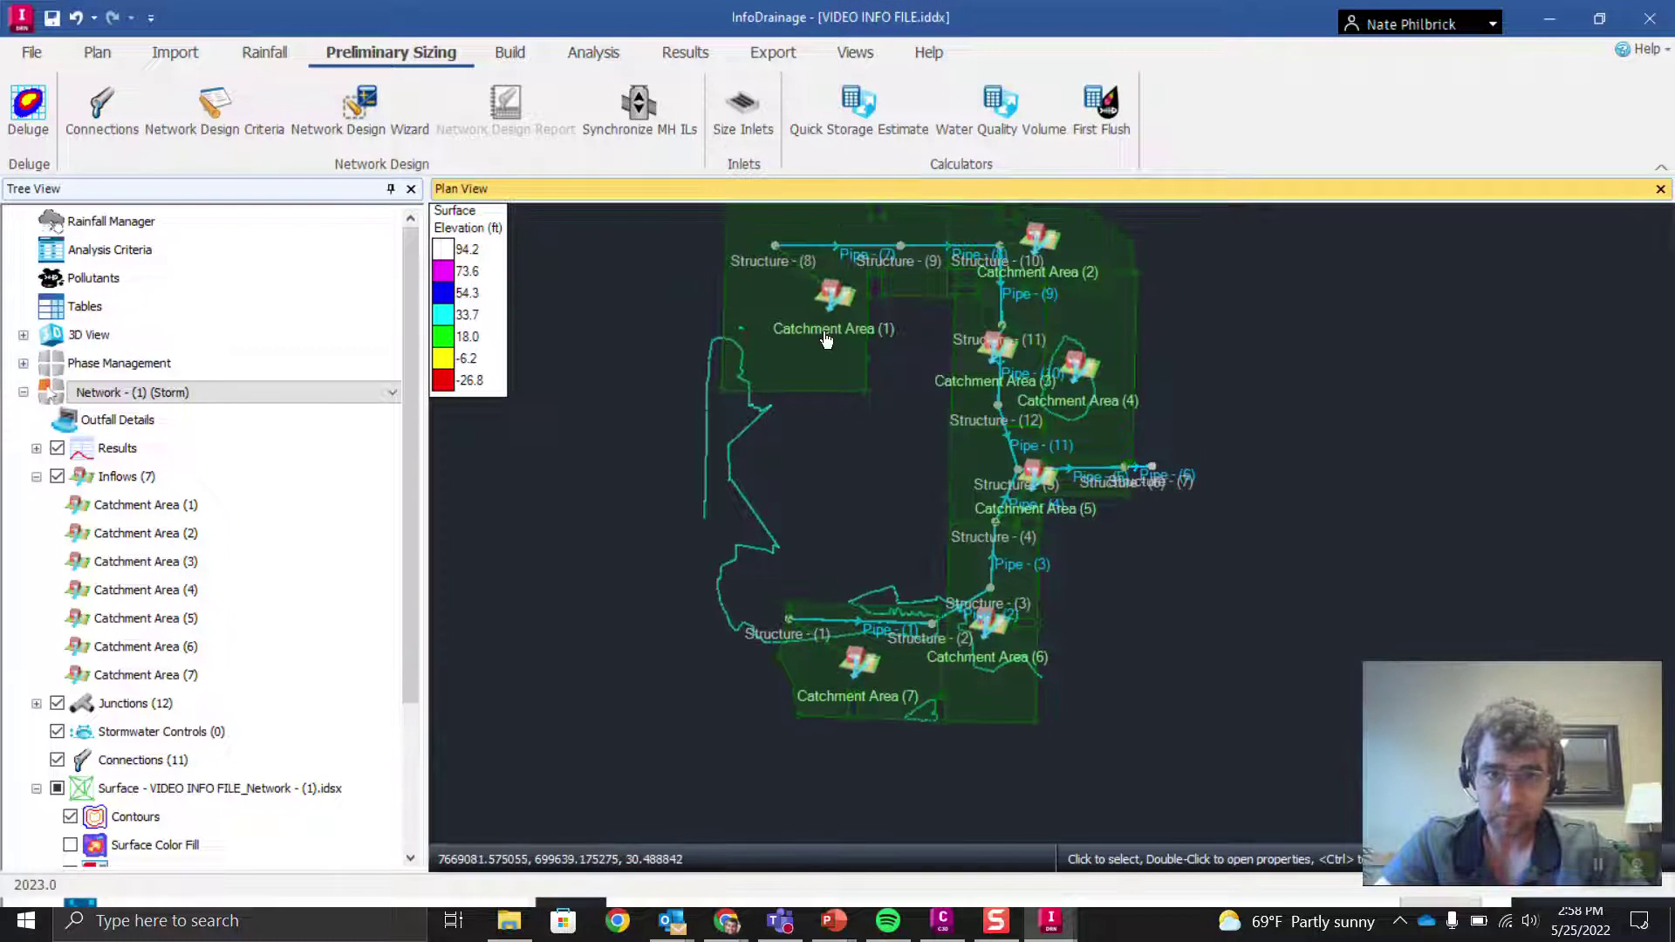
{"action": "left_click", "coordinate": [511, 54]}
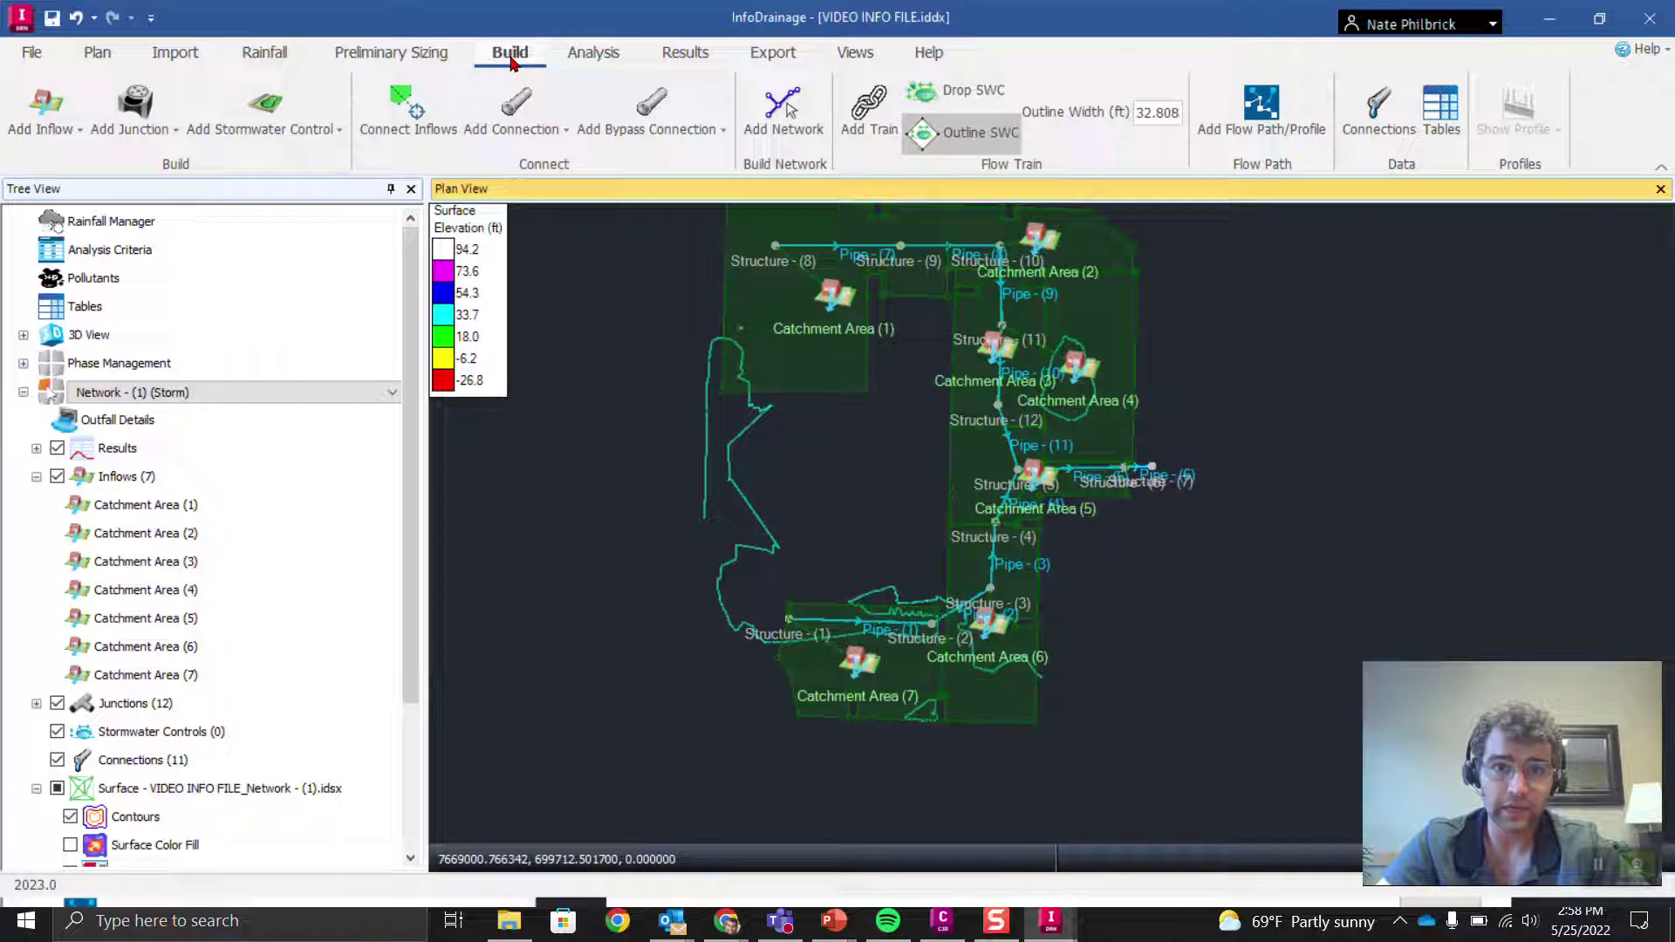
{"action": "left_click", "coordinate": [578, 58]}
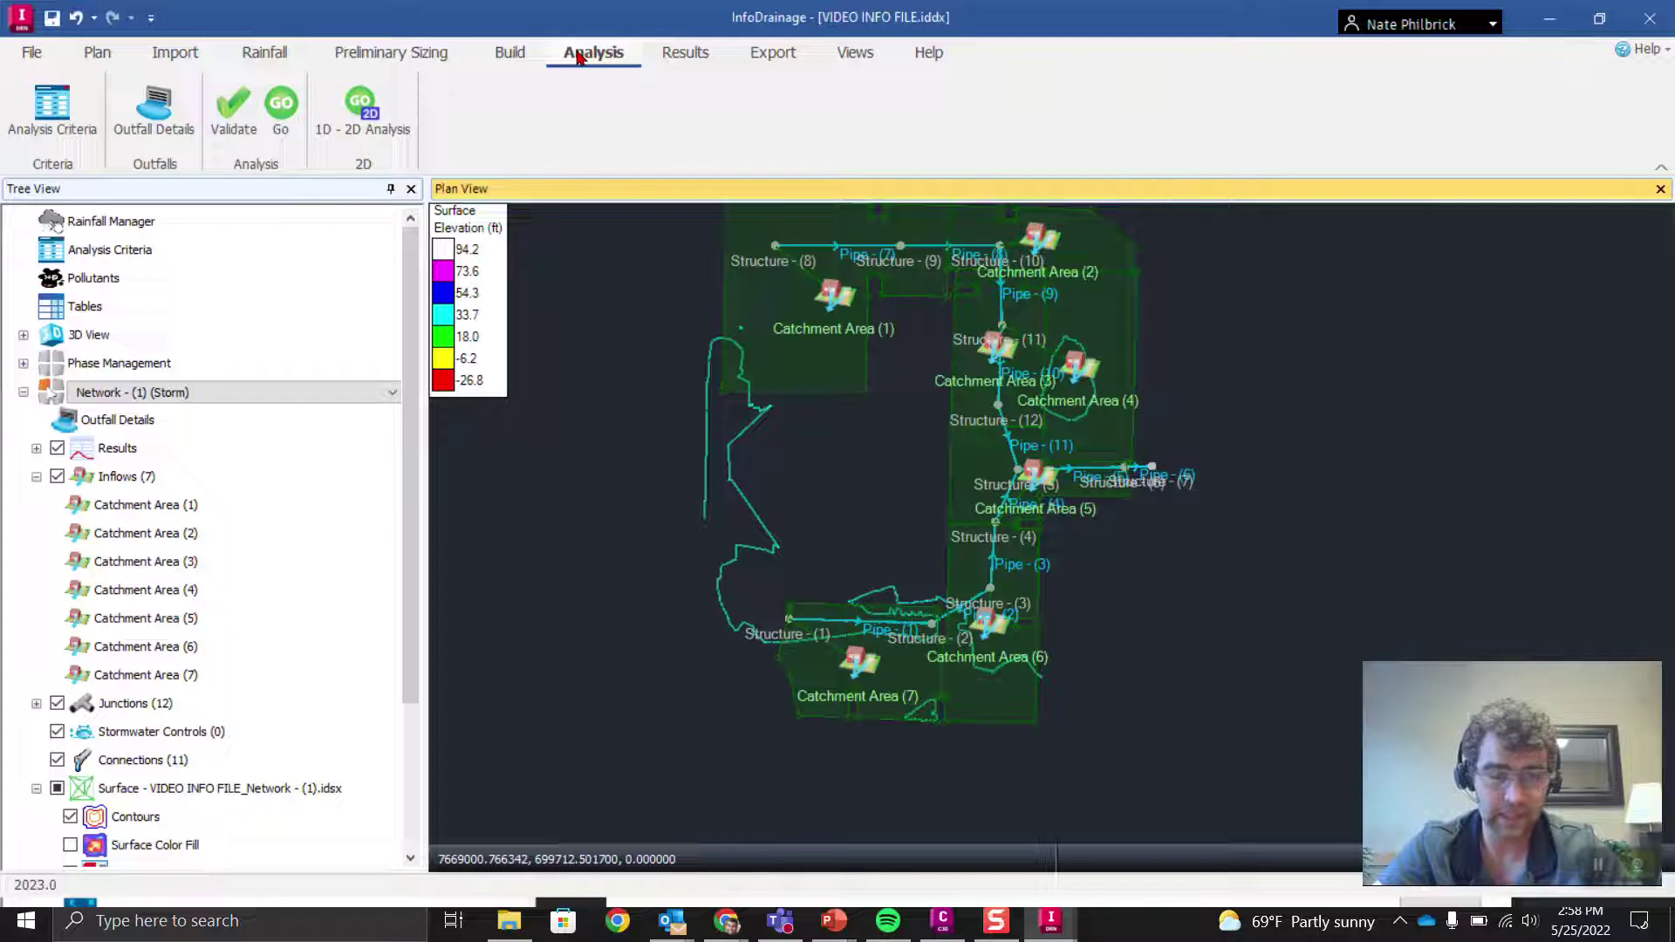
{"action": "left_click", "coordinate": [50, 122]}
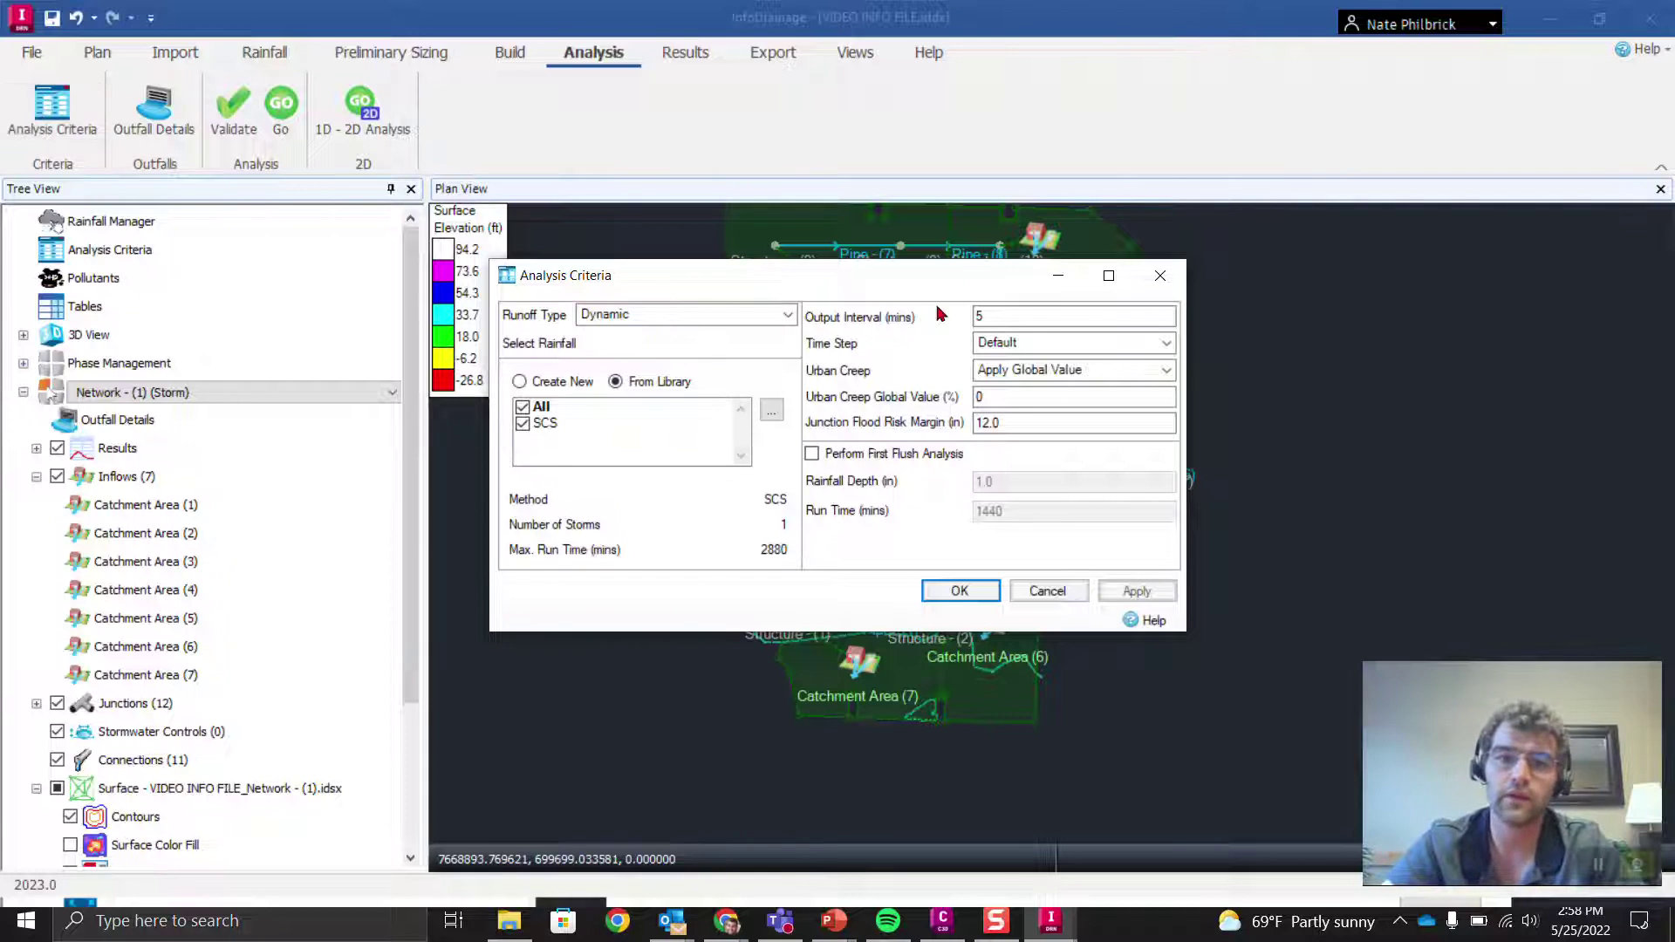
{"action": "double_click", "coordinate": [1025, 319]}
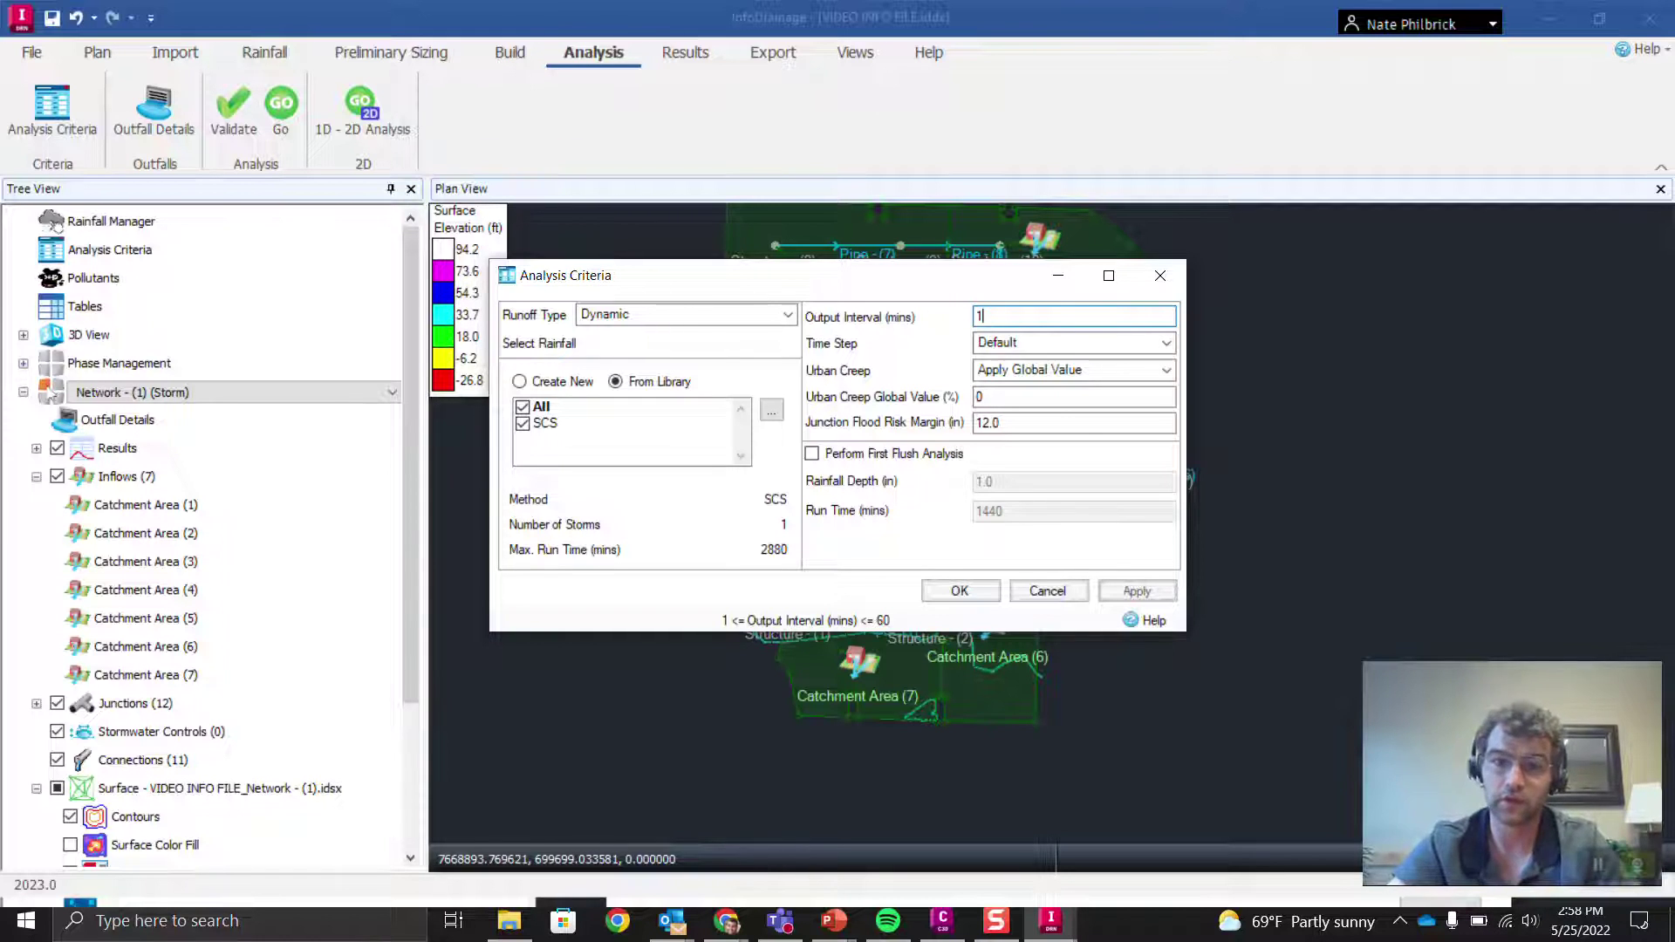
{"action": "left_click_drag", "start_coordinate": [892, 281], "coordinate": [874, 208]}
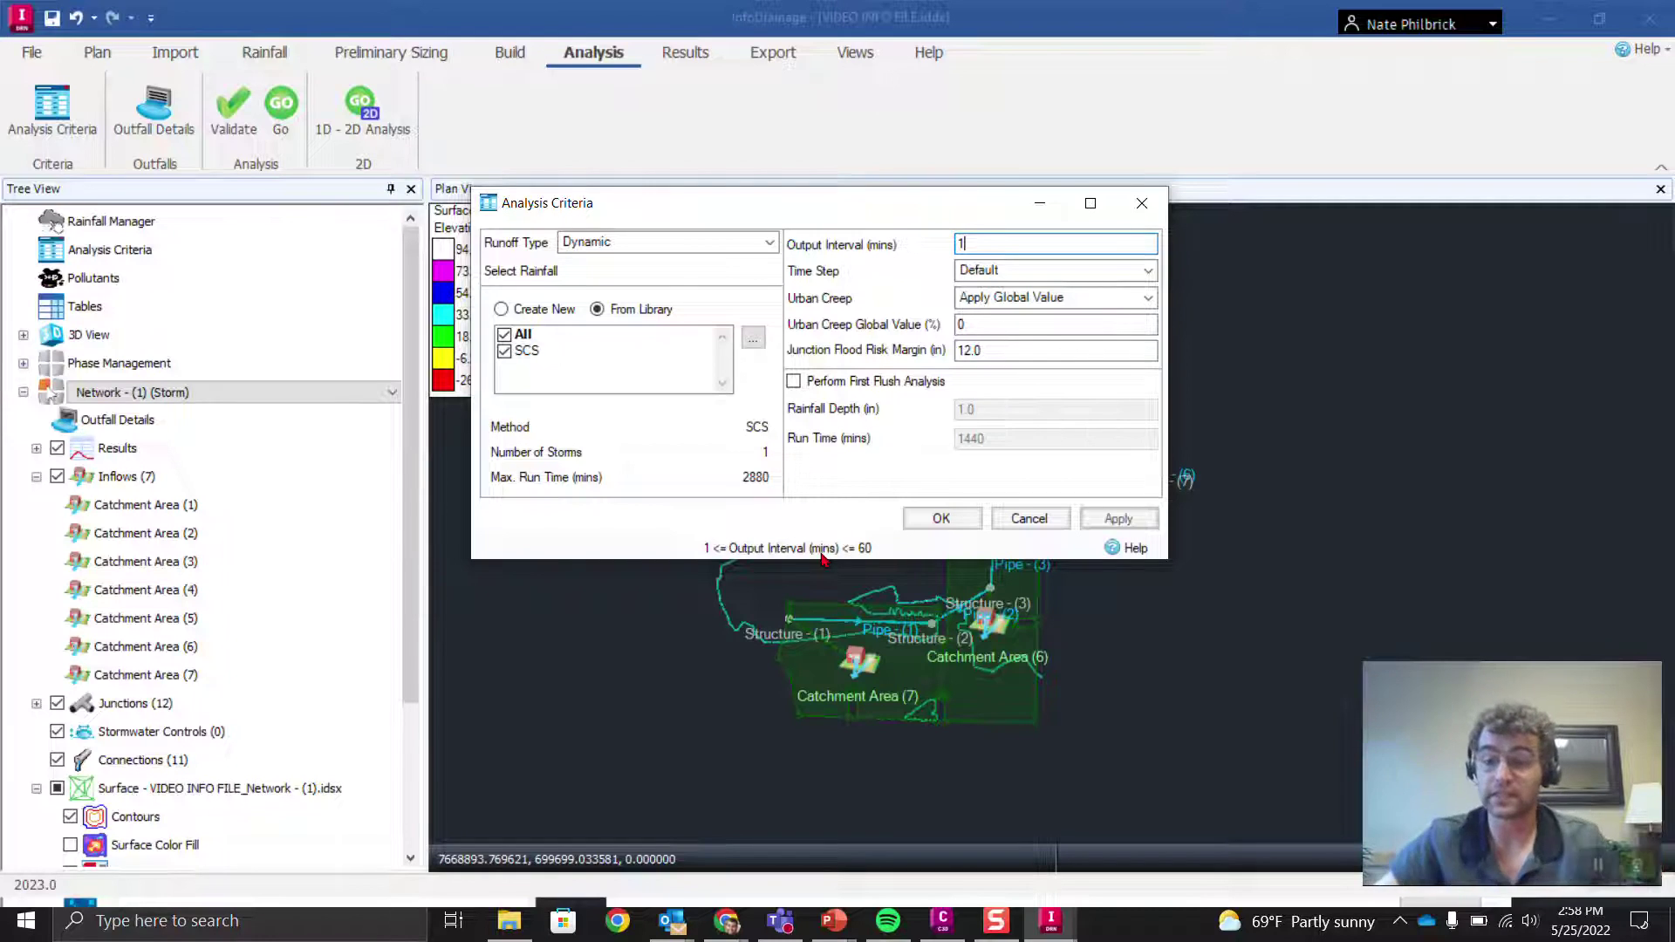
{"action": "left_click", "coordinate": [1040, 273]}
{"action": "left_click", "coordinate": [1010, 326]}
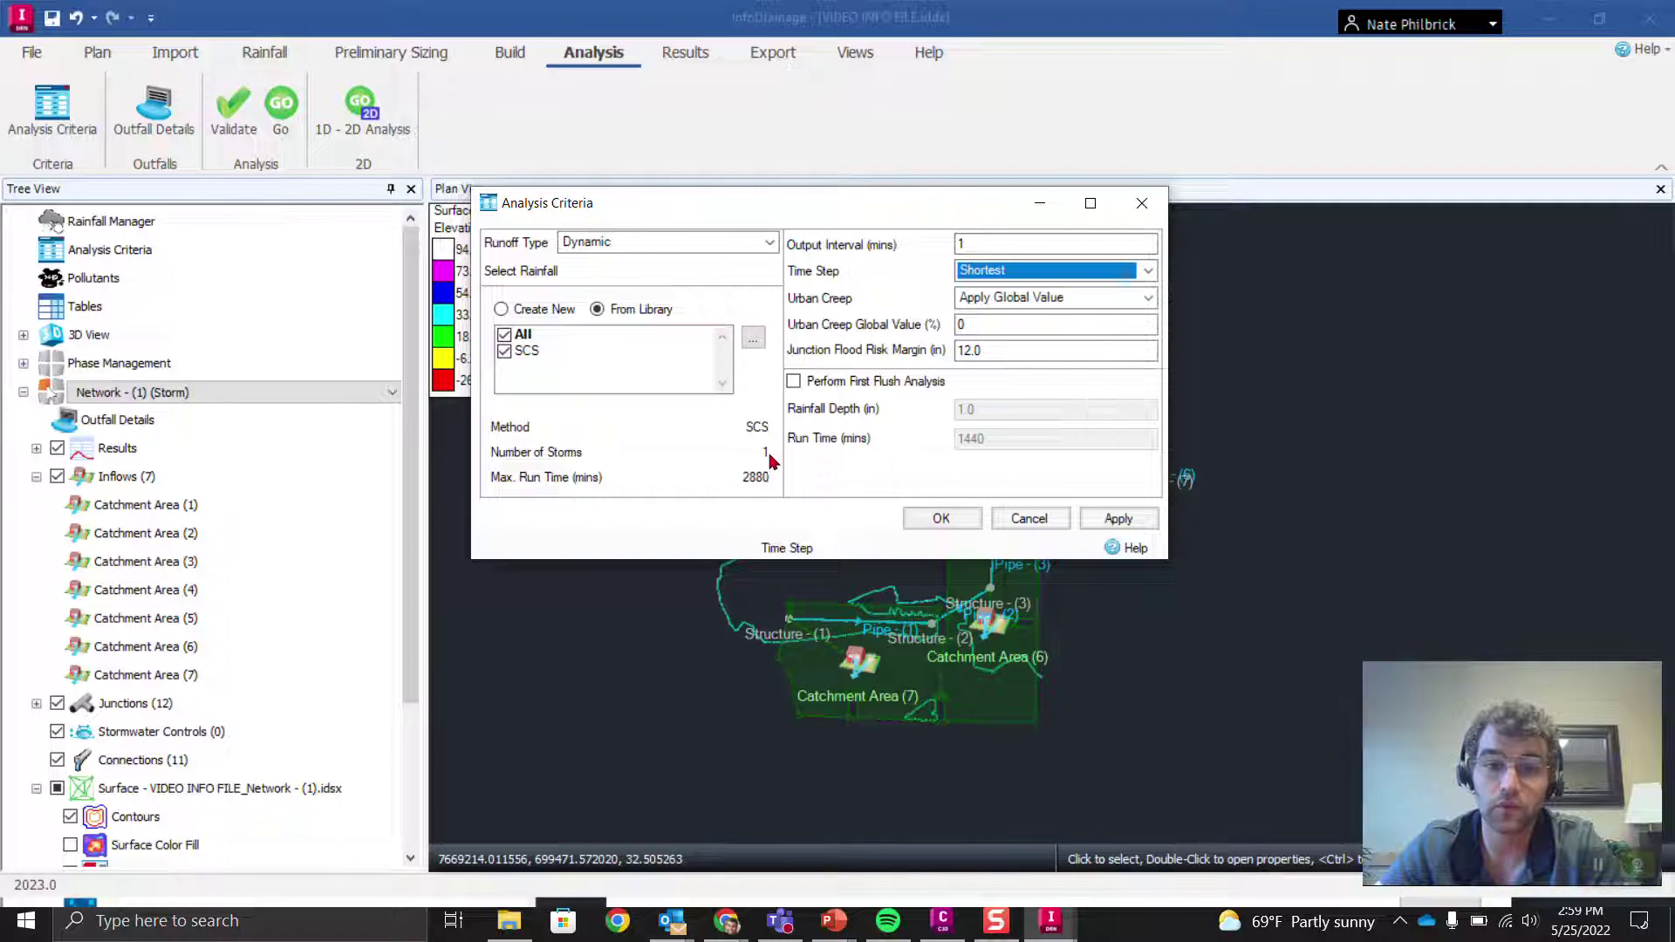
{"action": "left_click", "coordinate": [936, 522]}
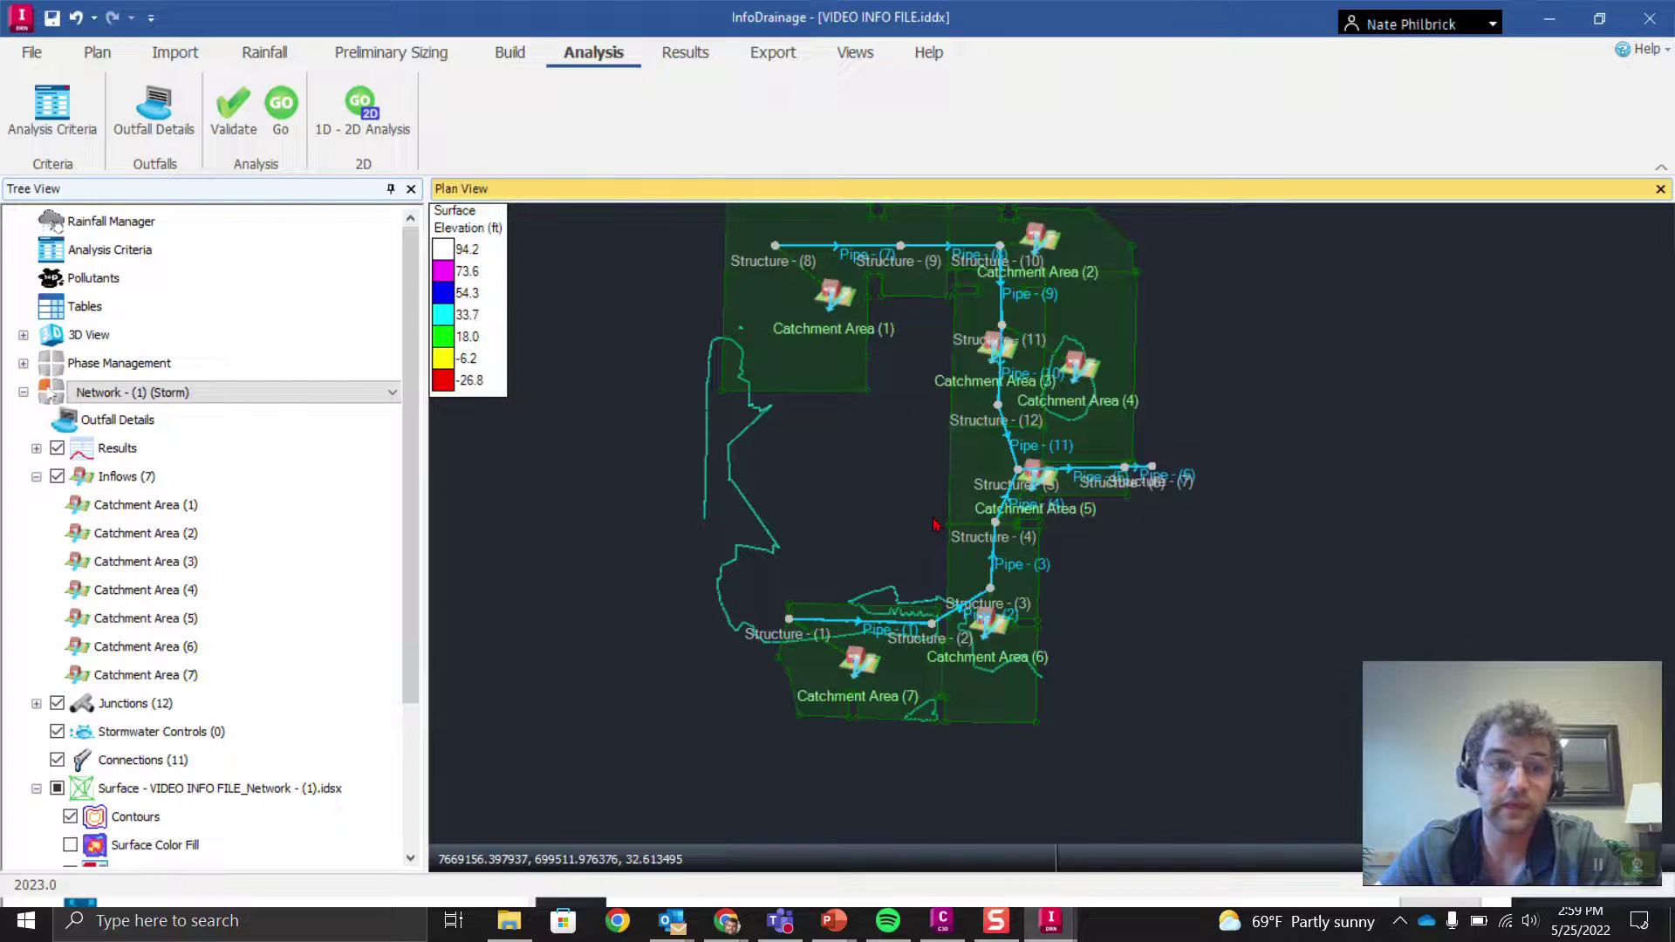
Validate the network, dismiss the OK validation result, and run the SCS 50-year storm analysis.
{"action": "left_click", "coordinate": [116, 421]}
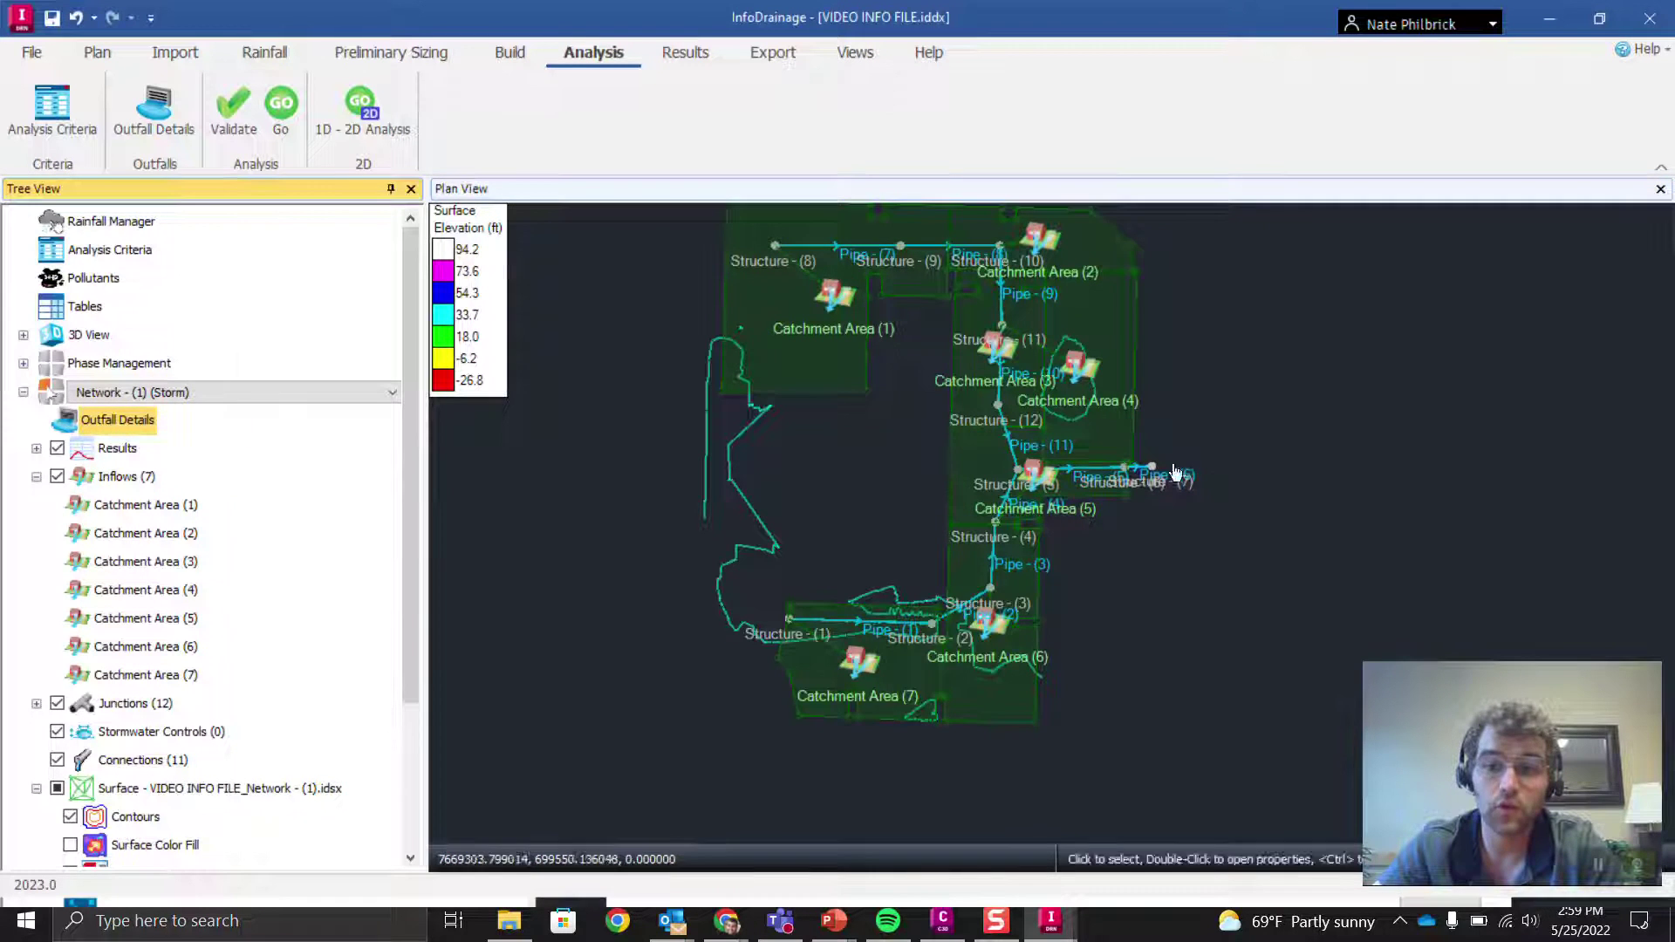
{"action": "scroll", "coordinate": [1017, 628], "scroll_direction": "down", "scroll_amount": 3}
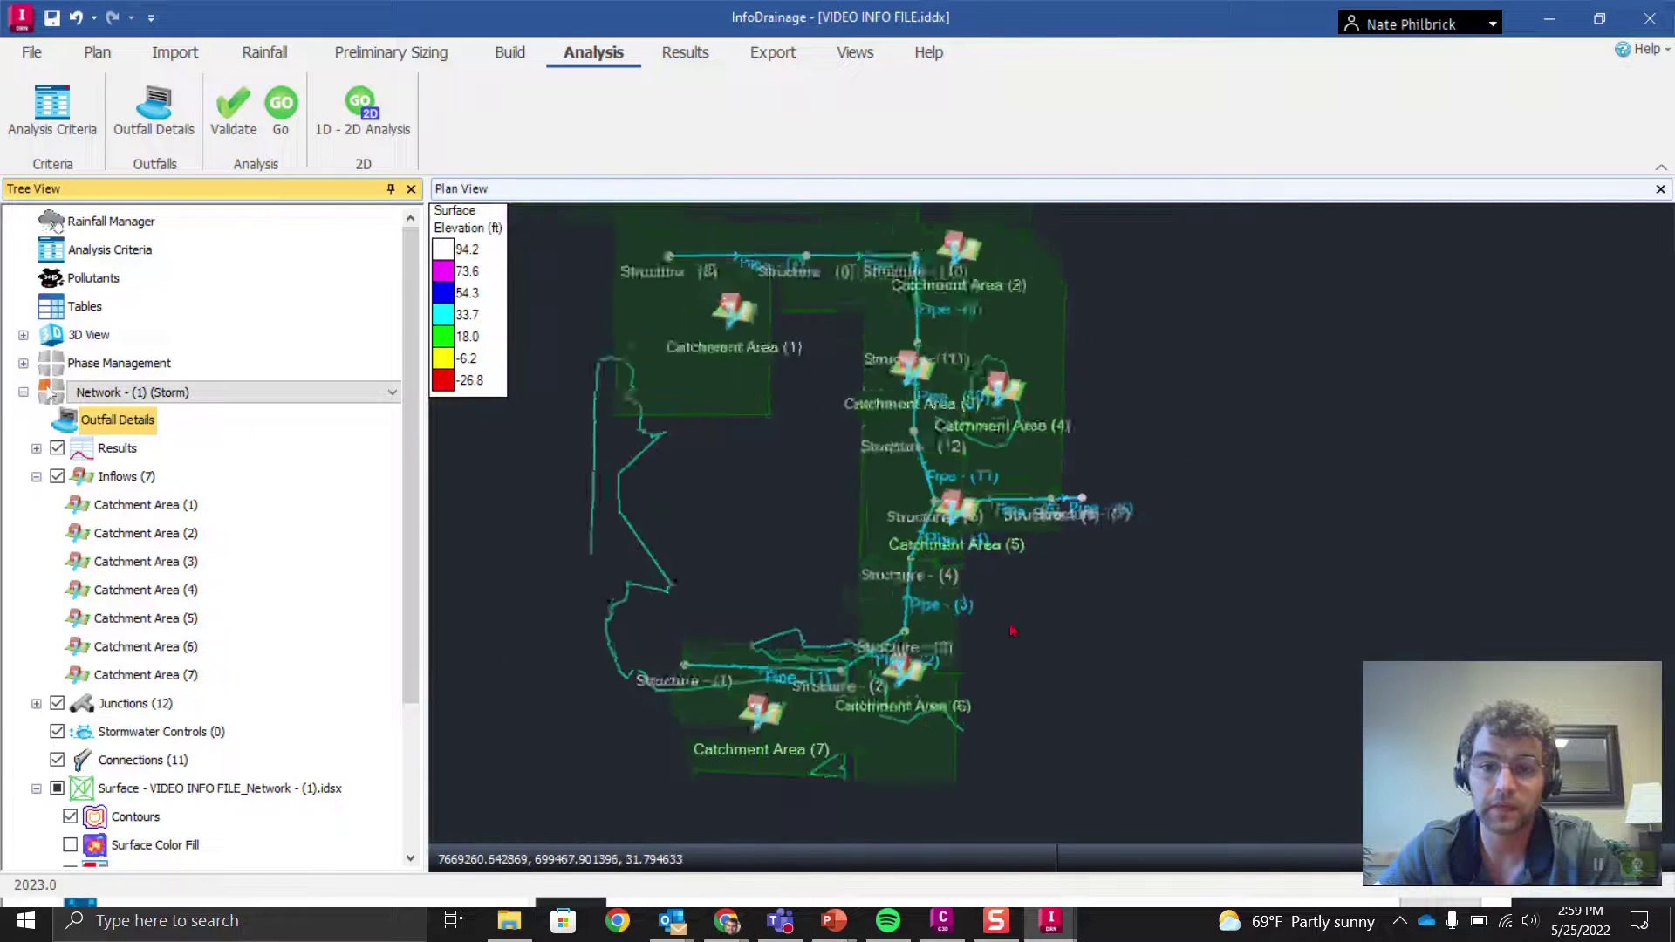
{"action": "left_click", "coordinate": [290, 115]}
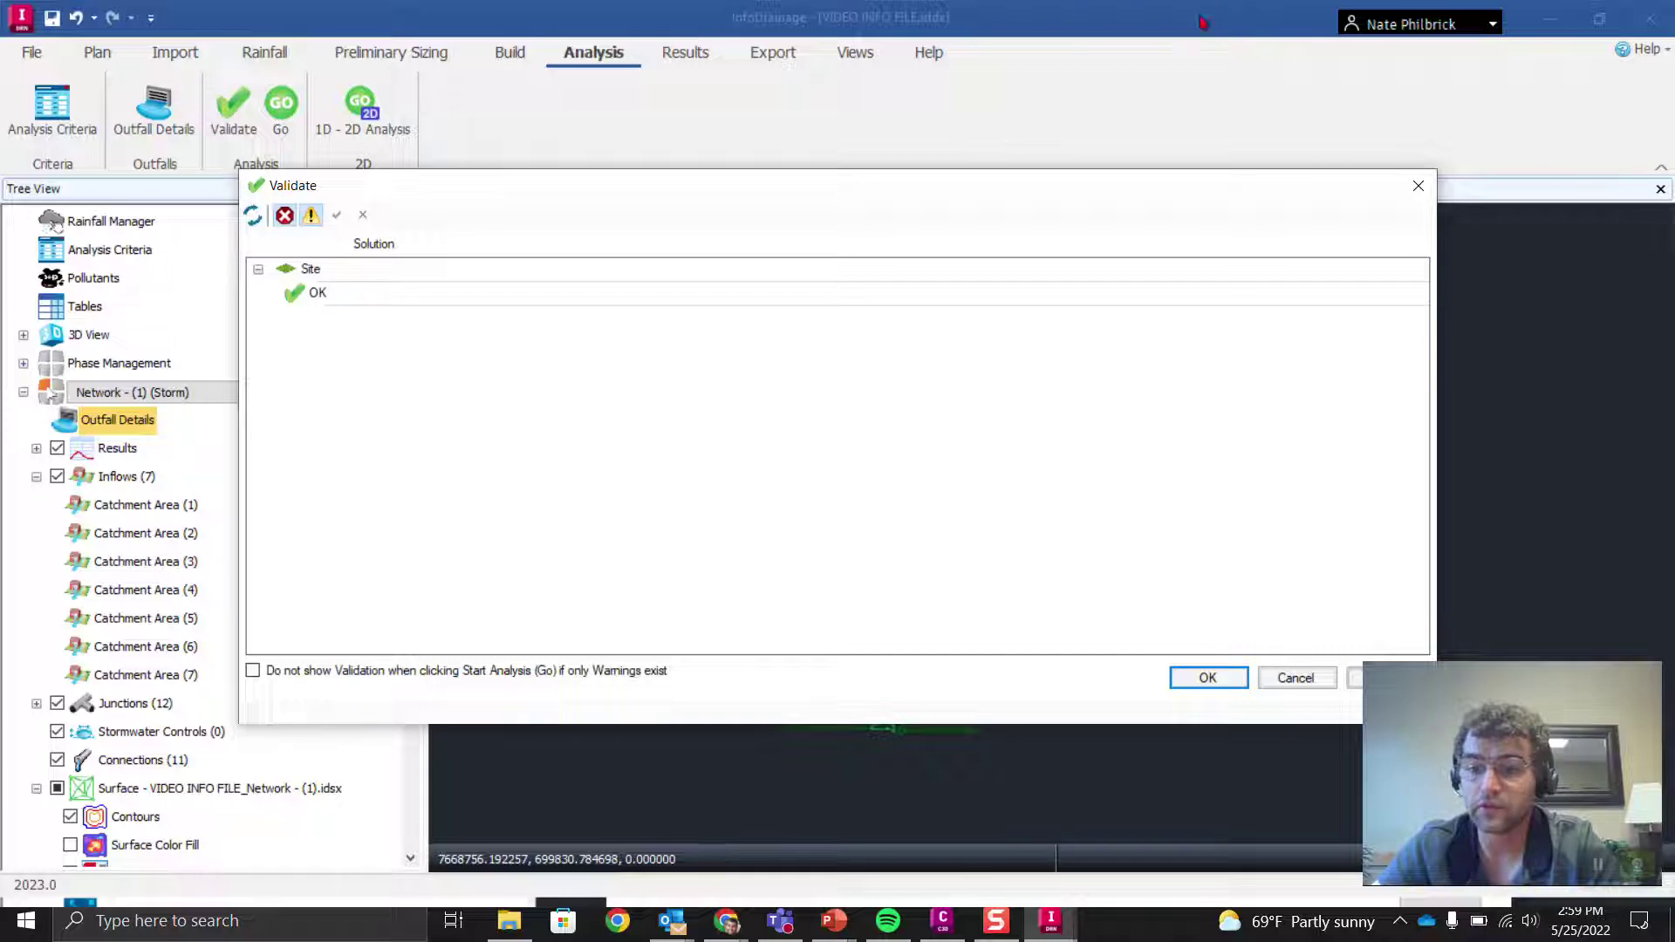
{"action": "left_click", "coordinate": [1419, 185]}
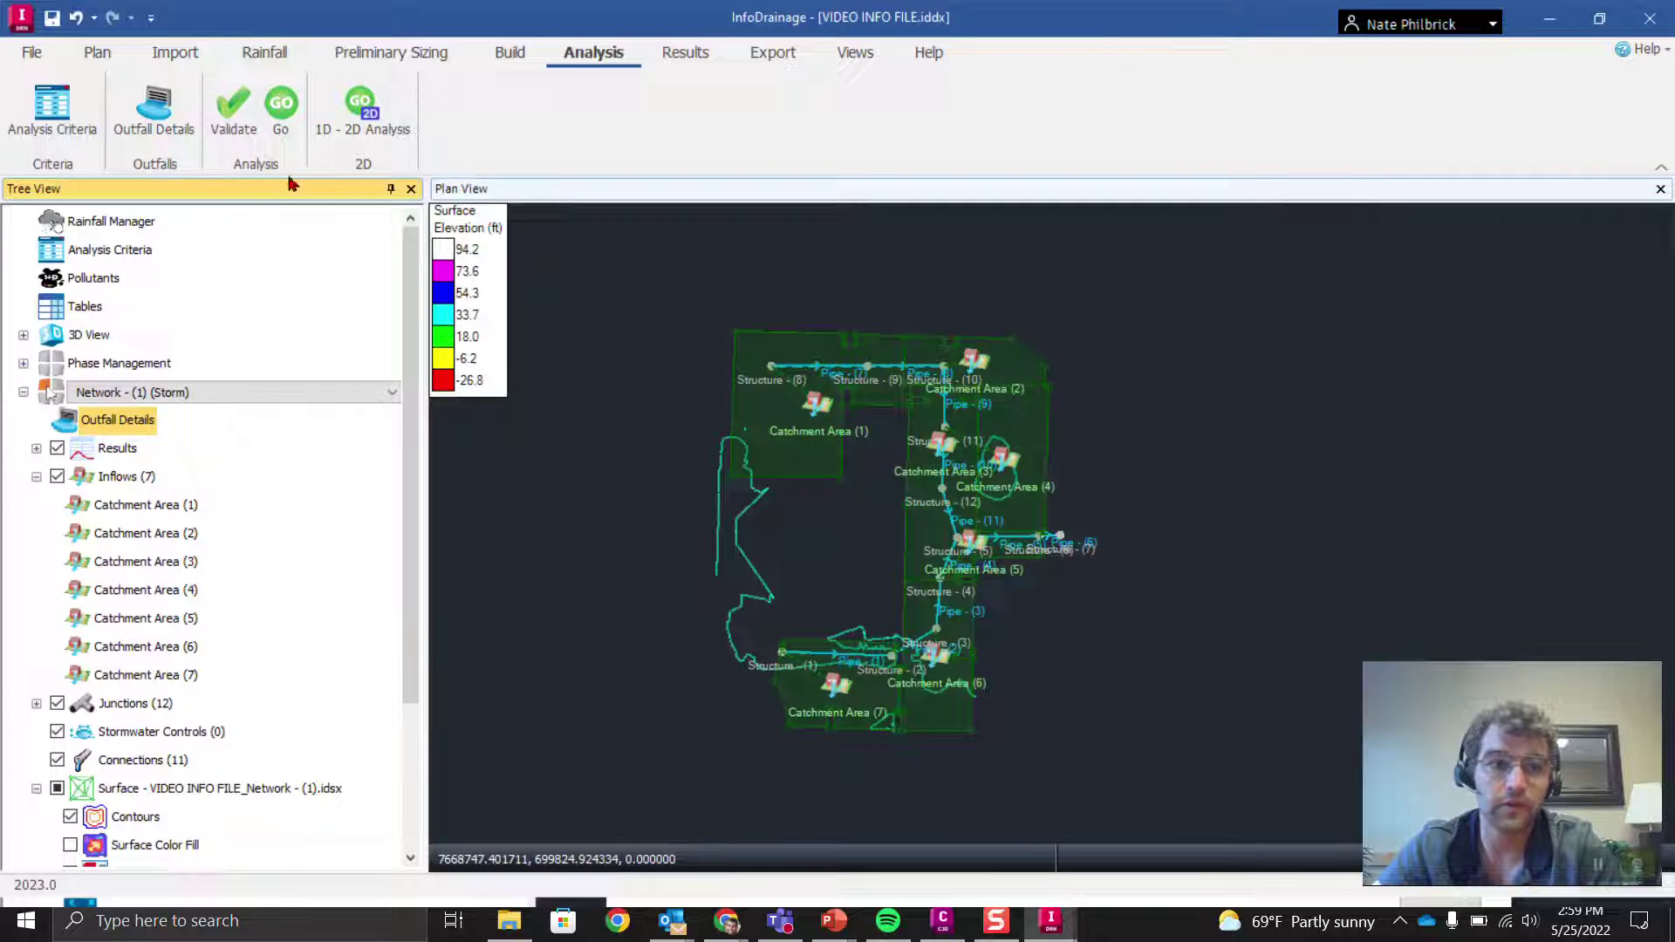
{"action": "left_click", "coordinate": [281, 123]}
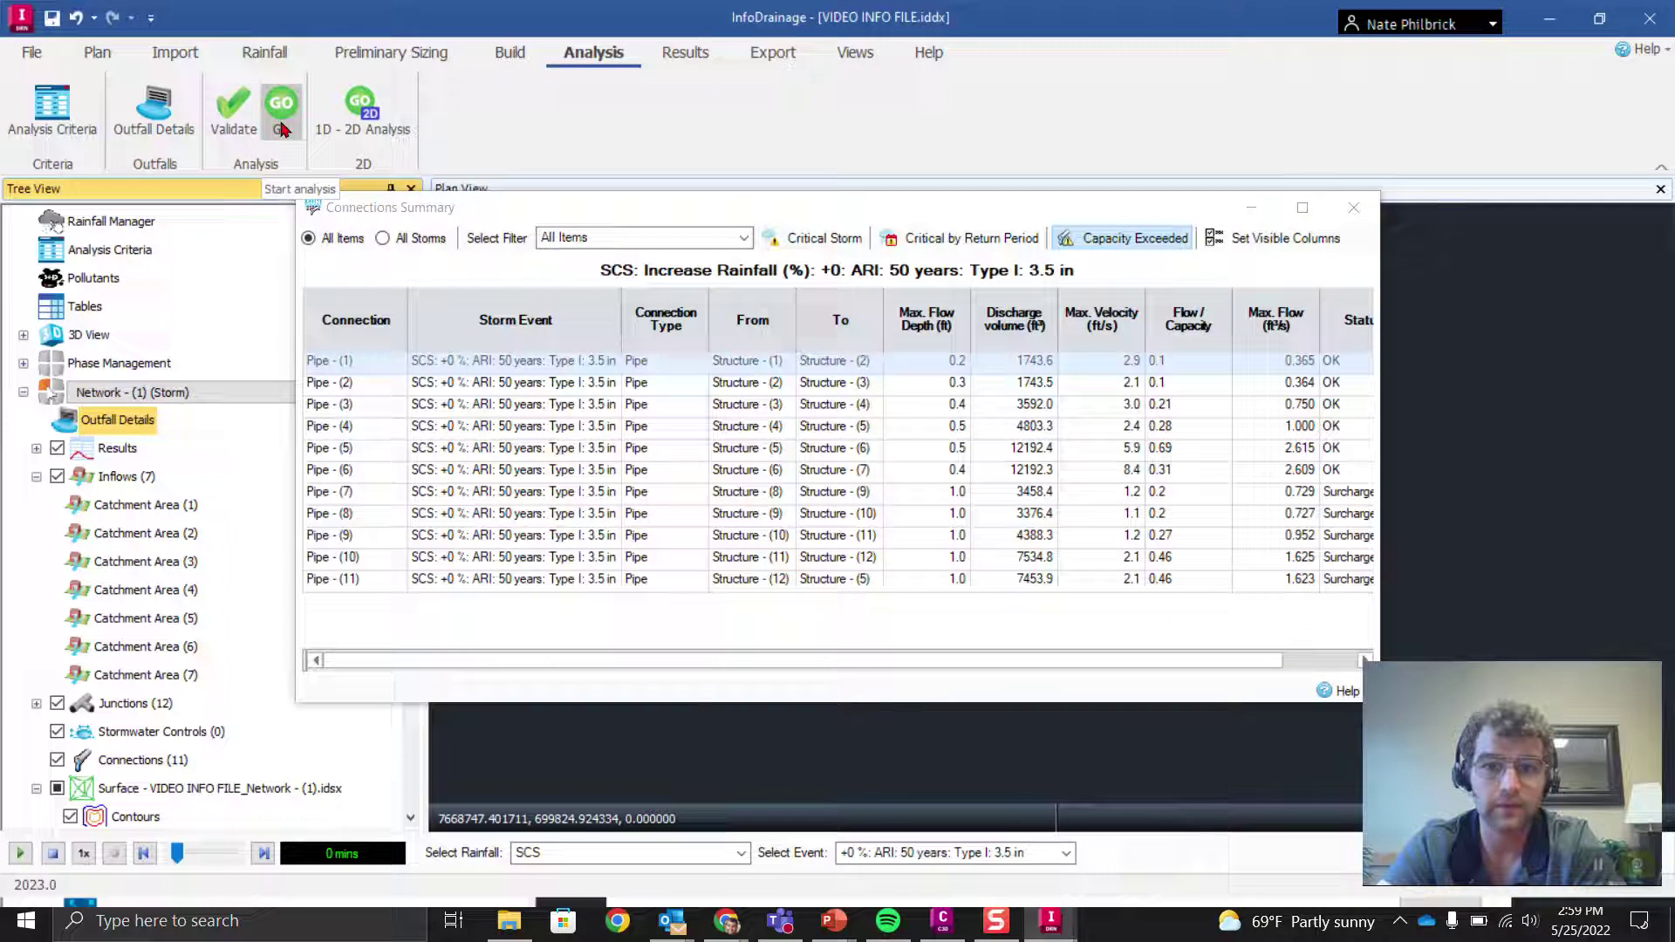
Review the 11 pipes' connection results, checking Pipe (1) across all storms; Pipes (7)–(11) are surcharged.
{"action": "left_click_drag", "start_coordinate": [800, 210], "coordinate": [653, 63]}
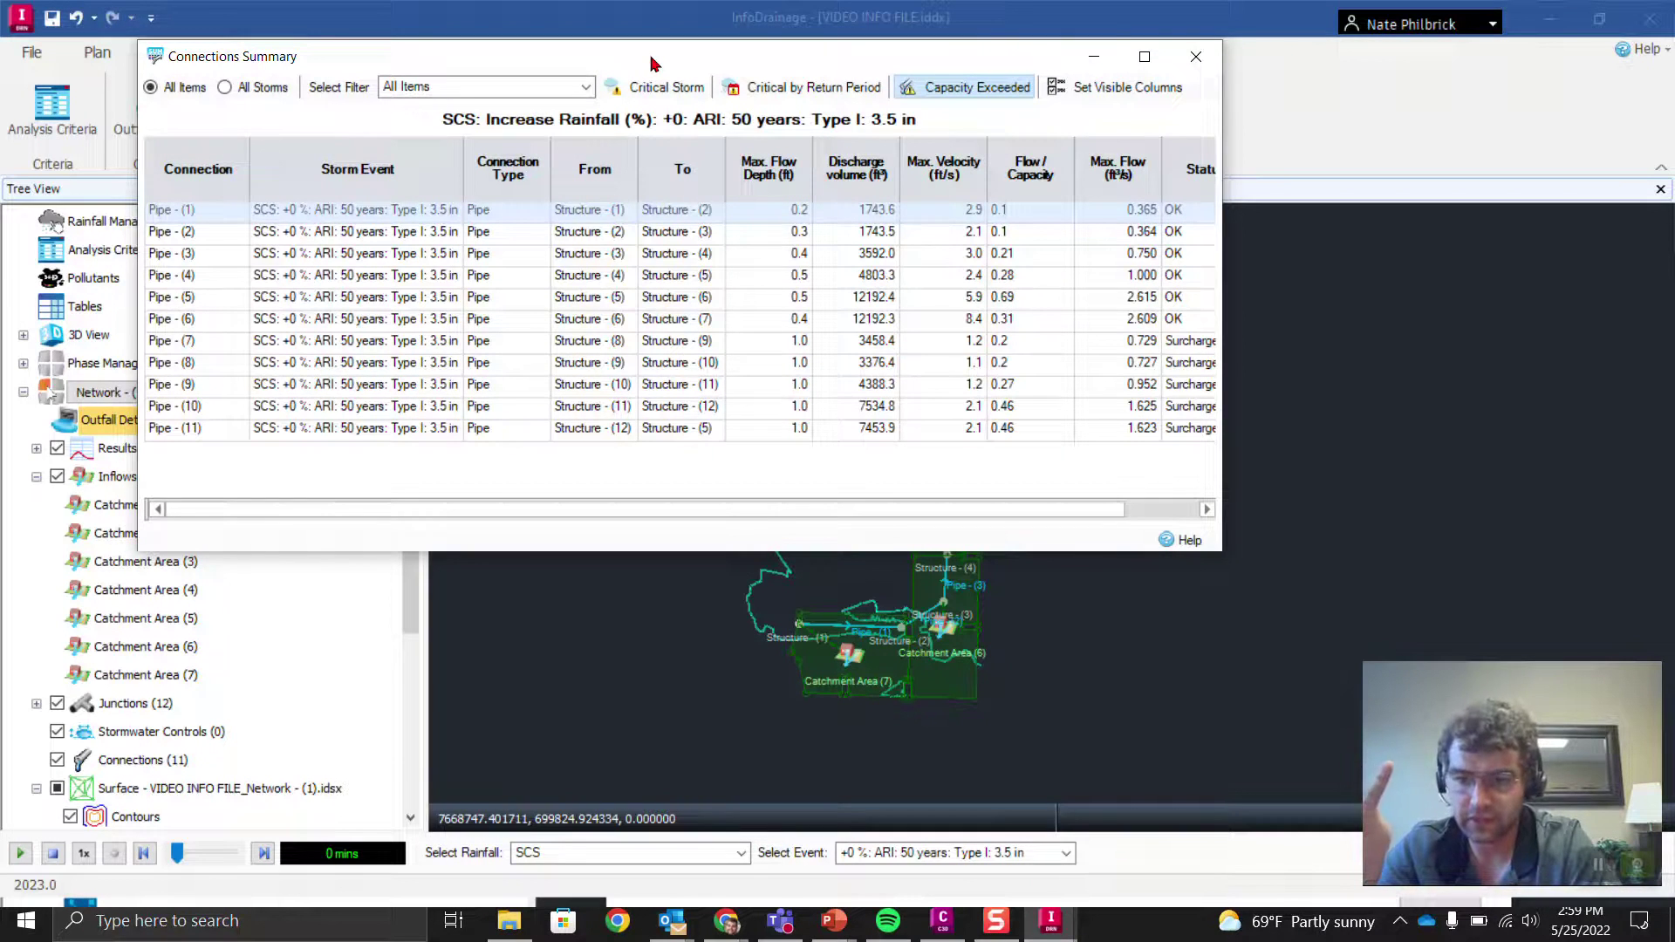
{"action": "left_click", "coordinate": [456, 87]}
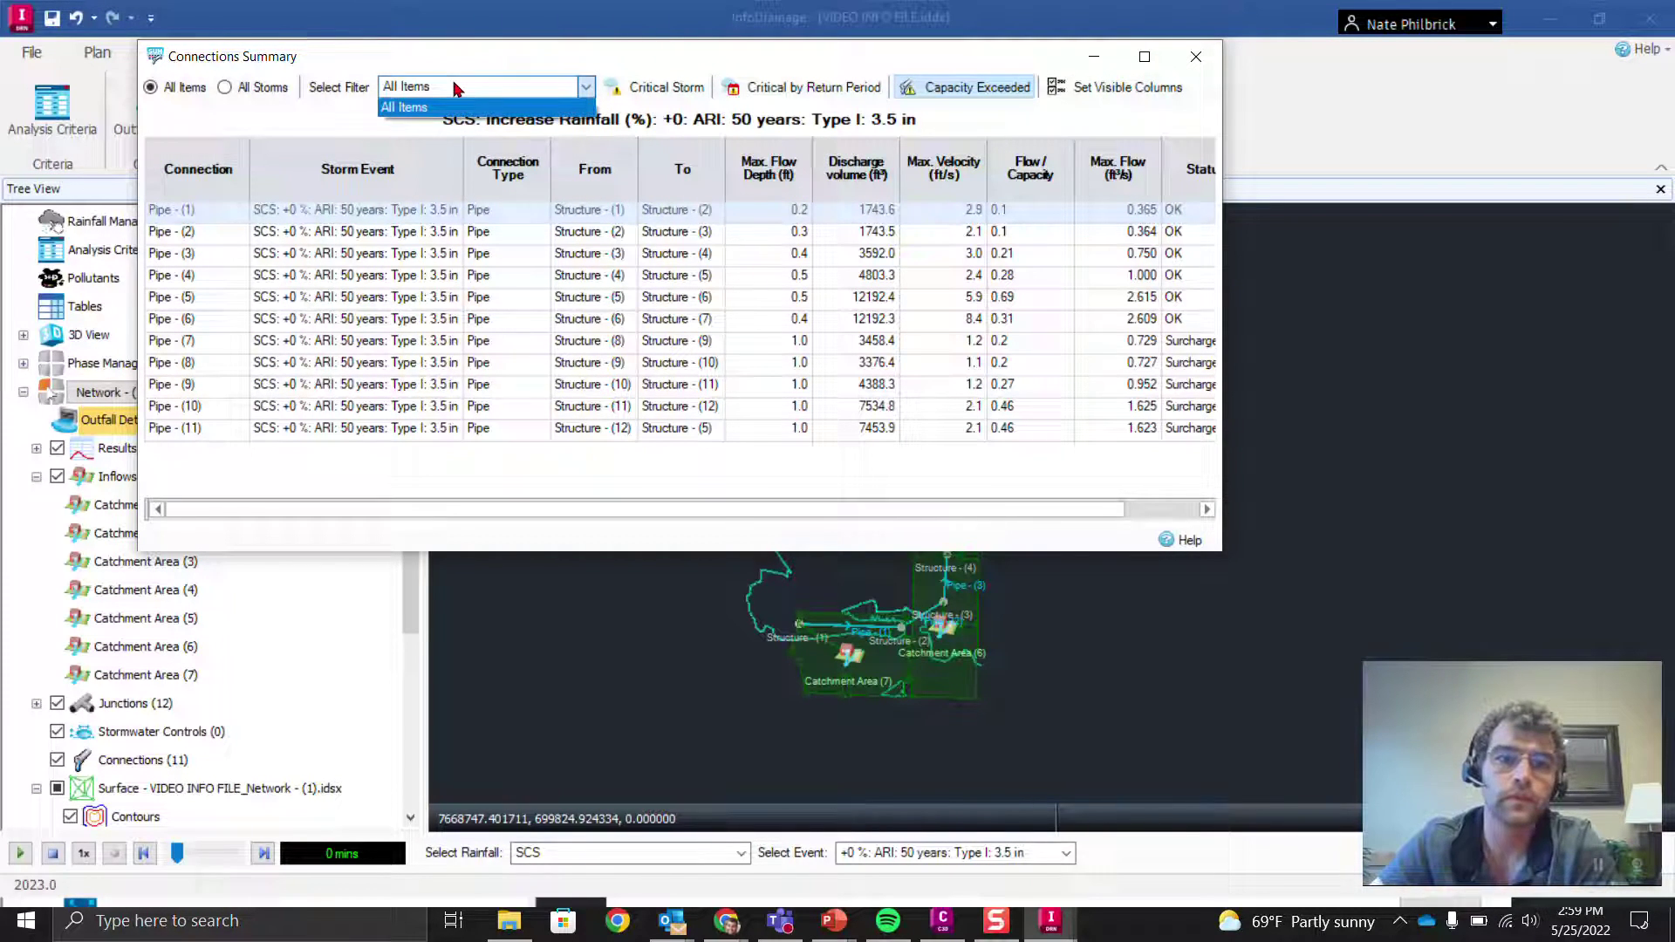
{"action": "left_click", "coordinate": [455, 88]}
{"action": "left_click", "coordinate": [455, 87]}
{"action": "left_click", "coordinate": [455, 88]}
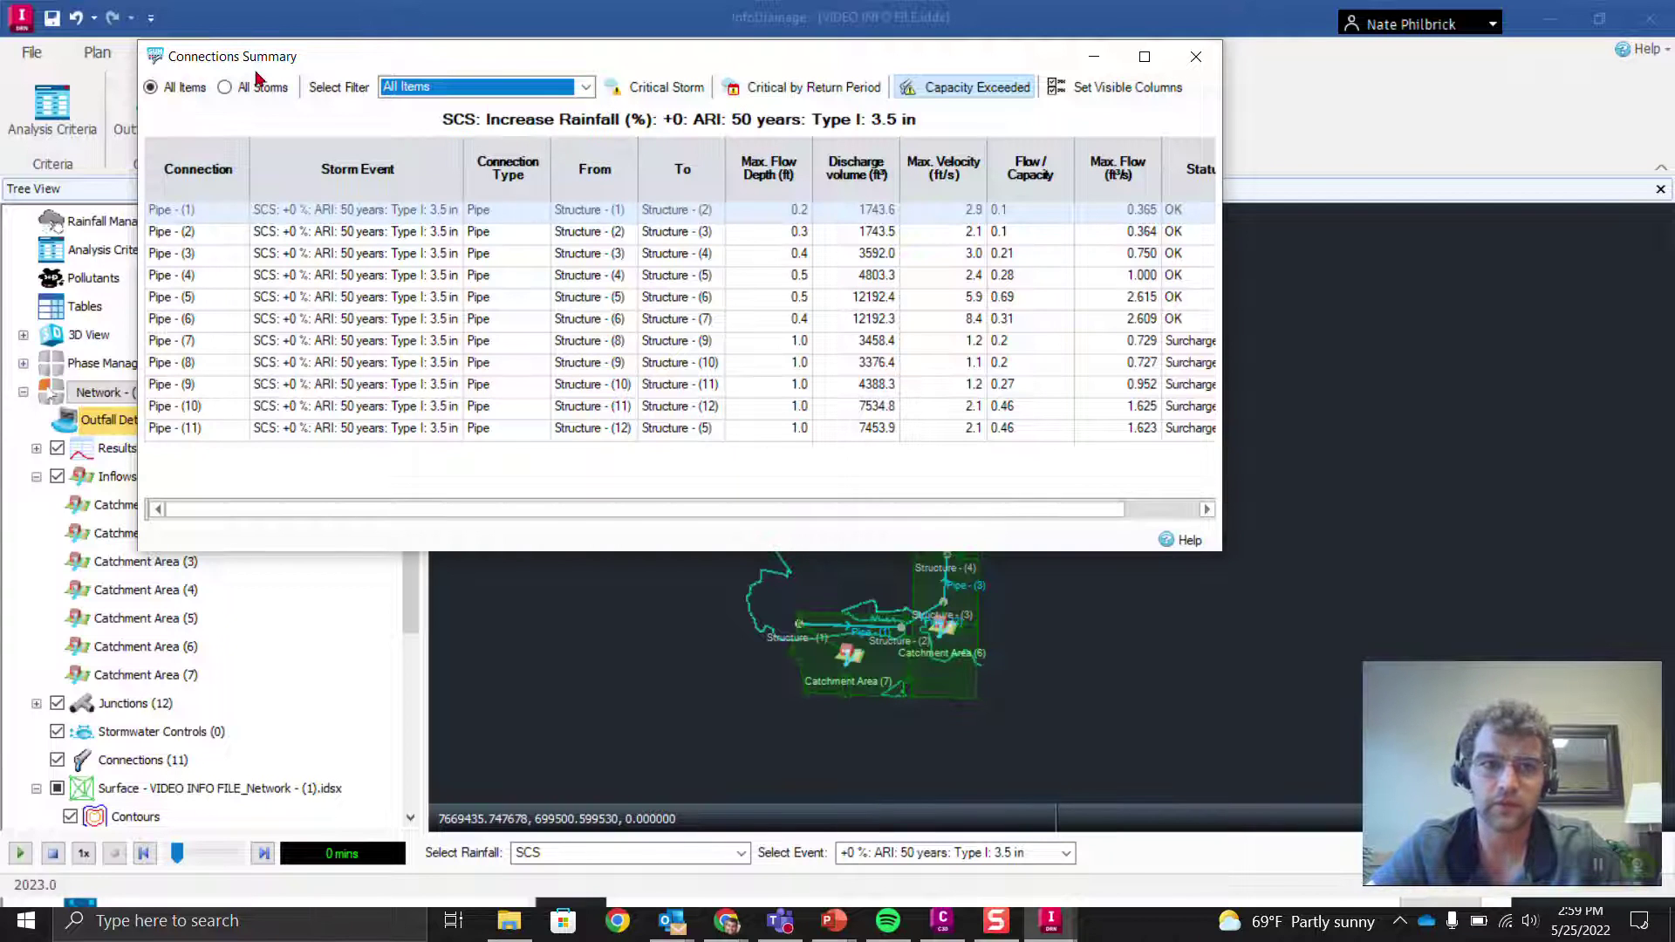
{"action": "left_click", "coordinate": [225, 87]}
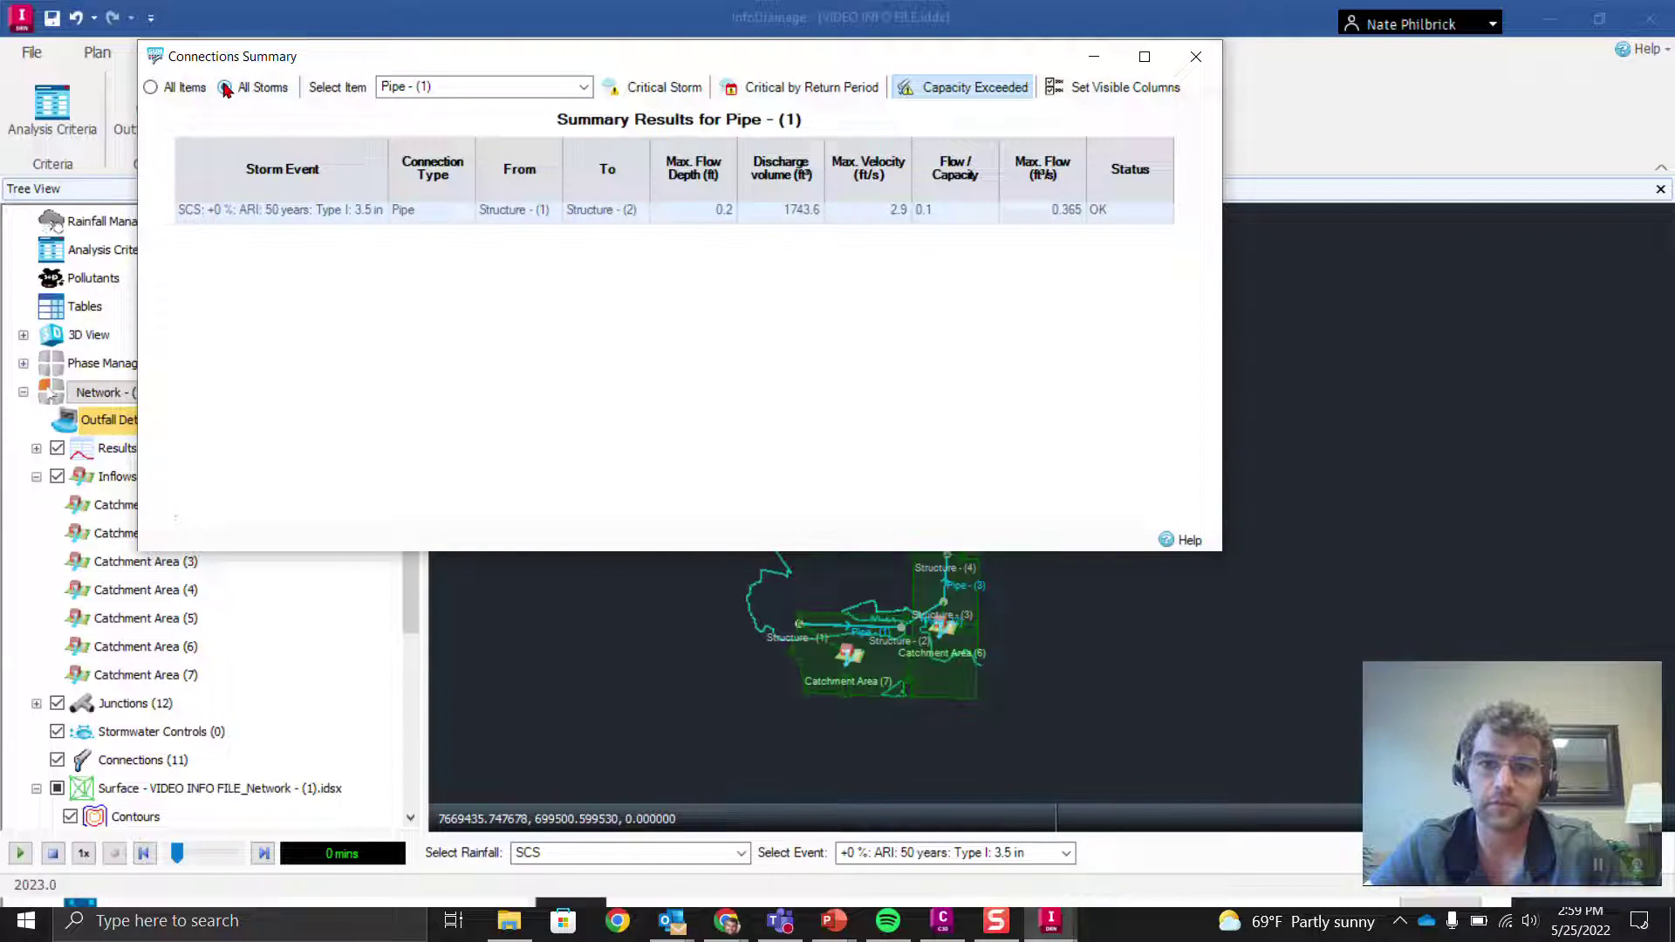
{"action": "left_click", "coordinate": [150, 87]}
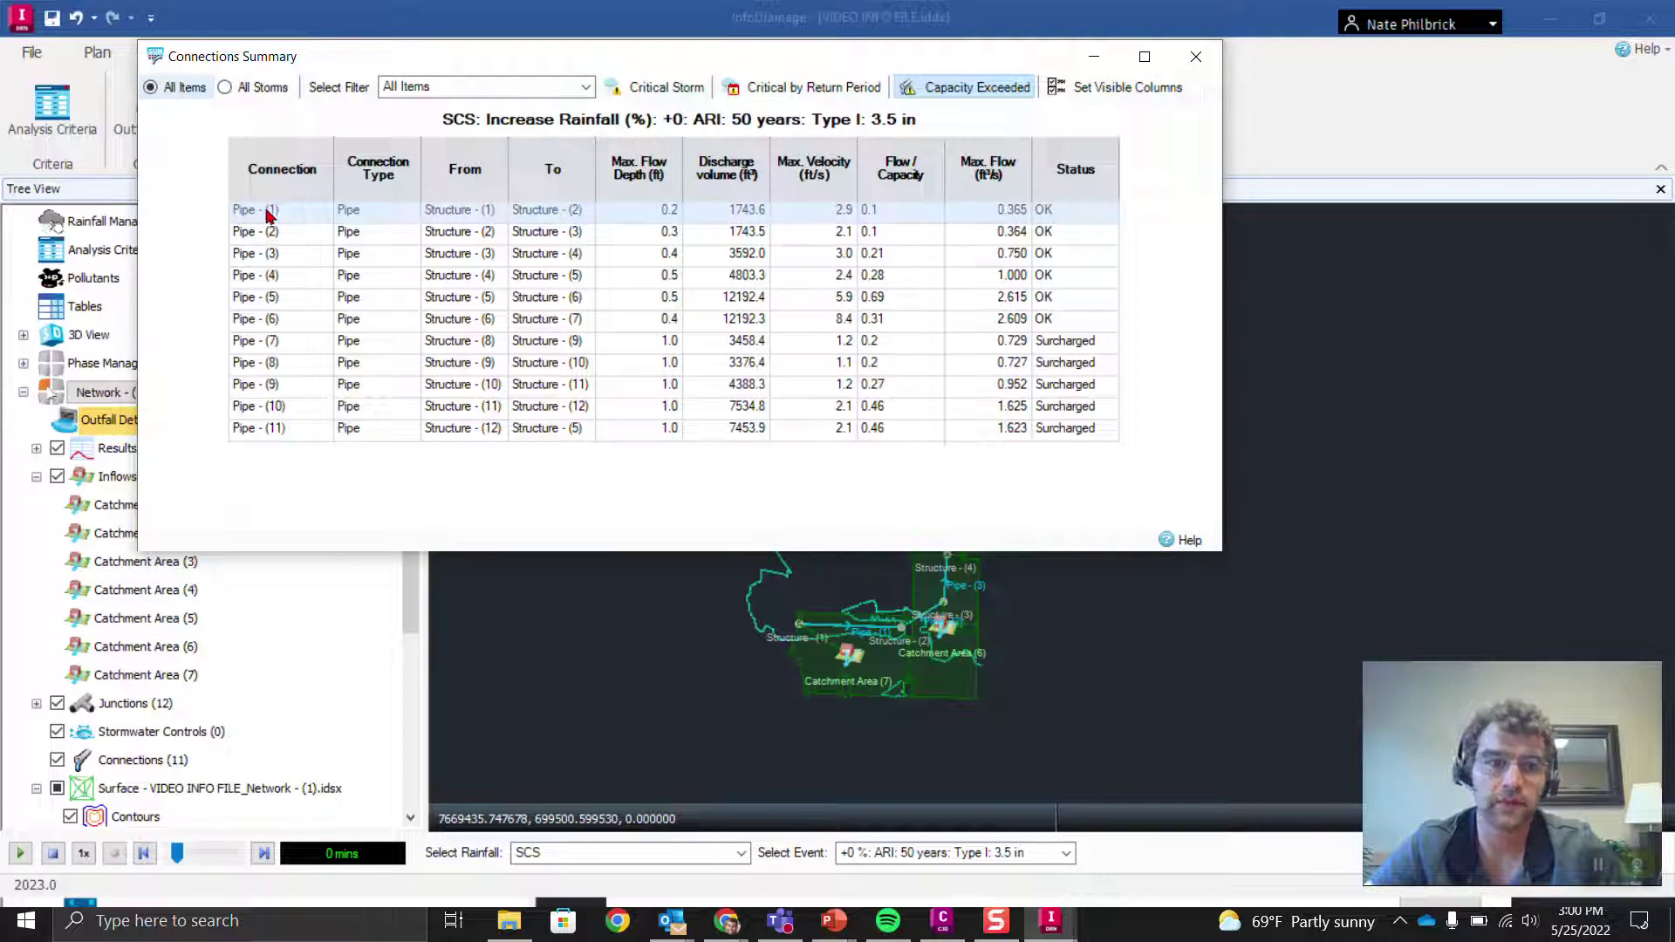
{"action": "scroll", "coordinate": [829, 645], "scroll_direction": "up", "scroll_amount": 1}
{"action": "scroll", "coordinate": [839, 640], "scroll_direction": "up", "scroll_amount": 4}
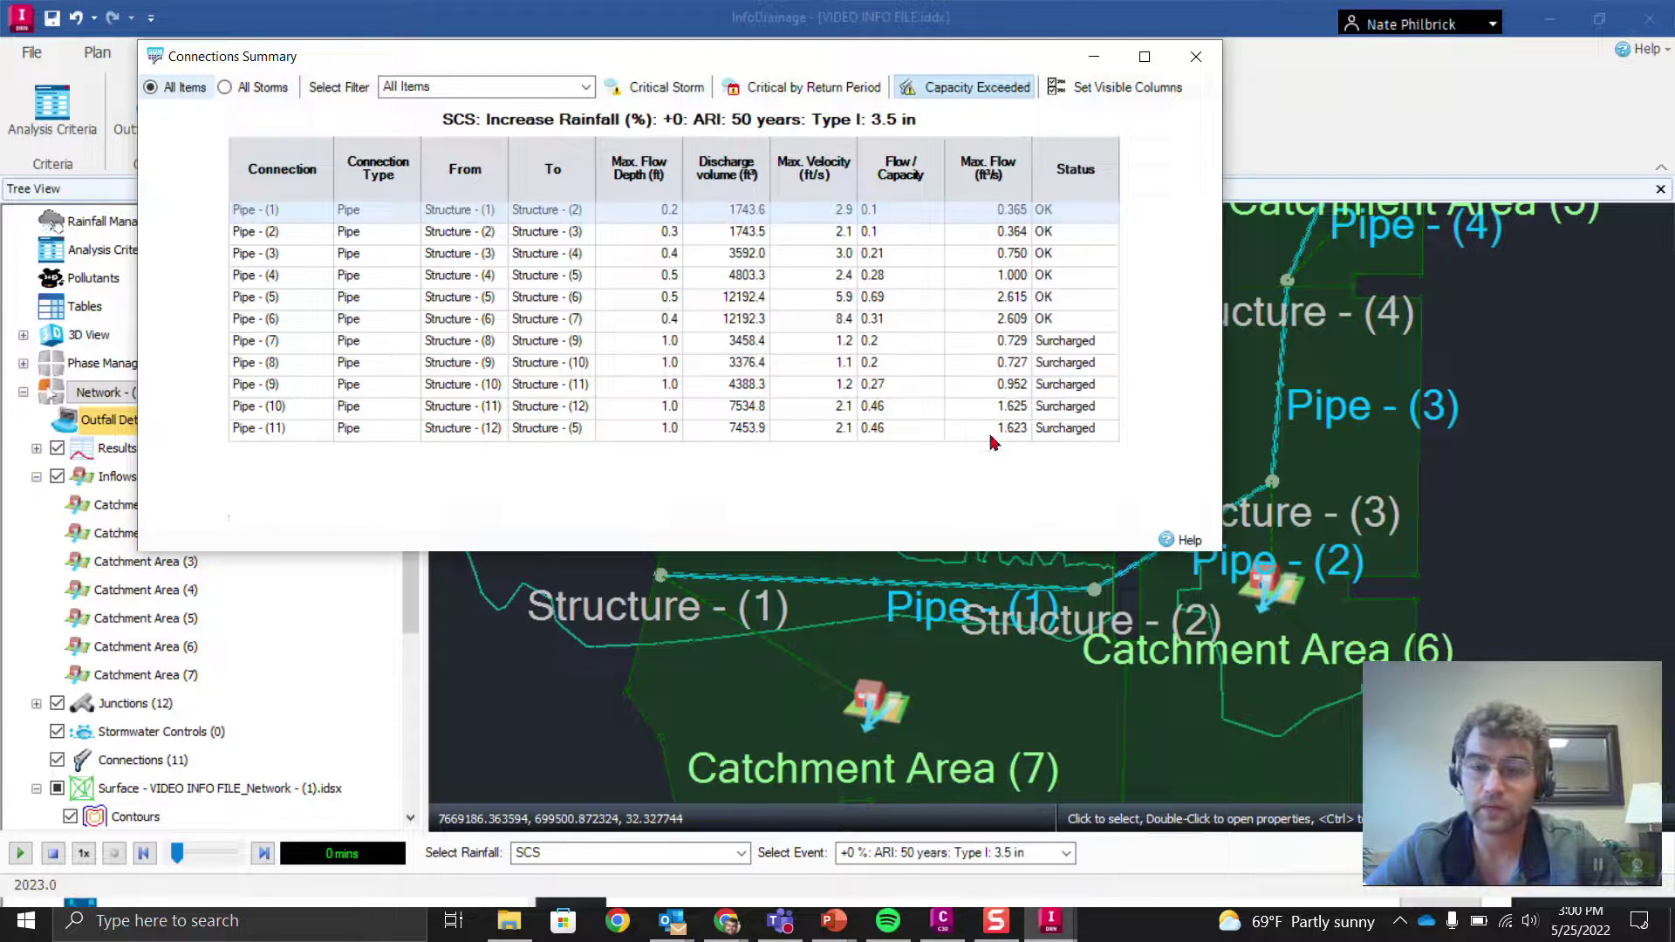
{"action": "left_click", "coordinate": [1195, 57]}
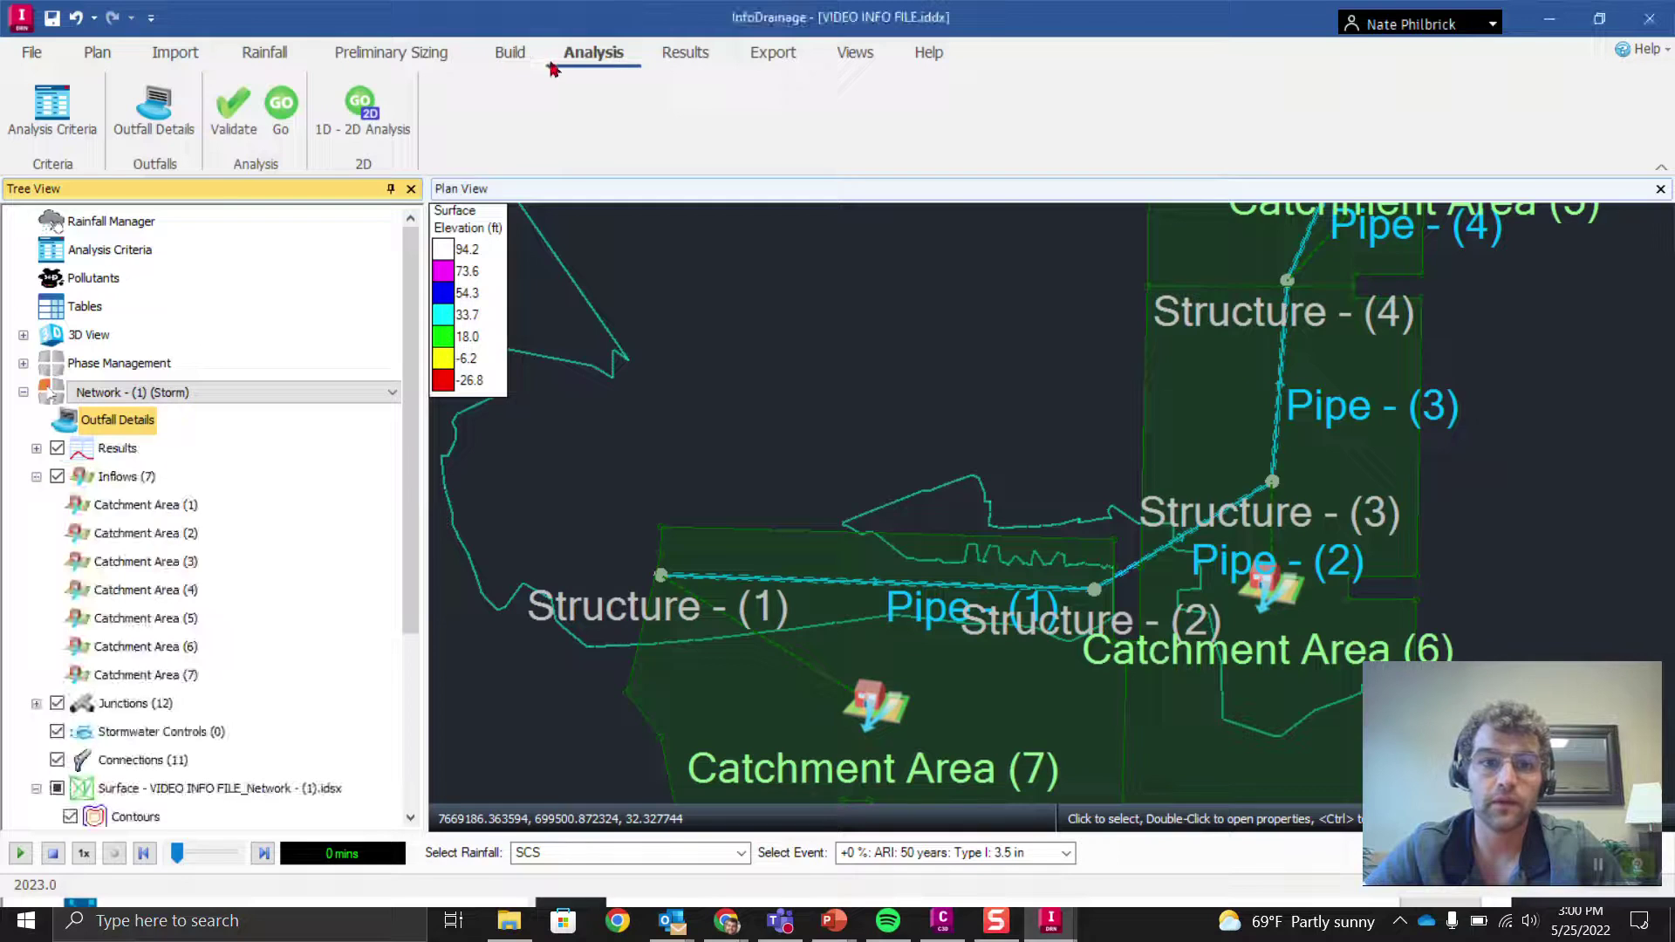
Review the Inflows Summary for the seven catchments, whose largest 50-year peak inflow is 0.732 ft³/s.
{"action": "left_click", "coordinate": [685, 54]}
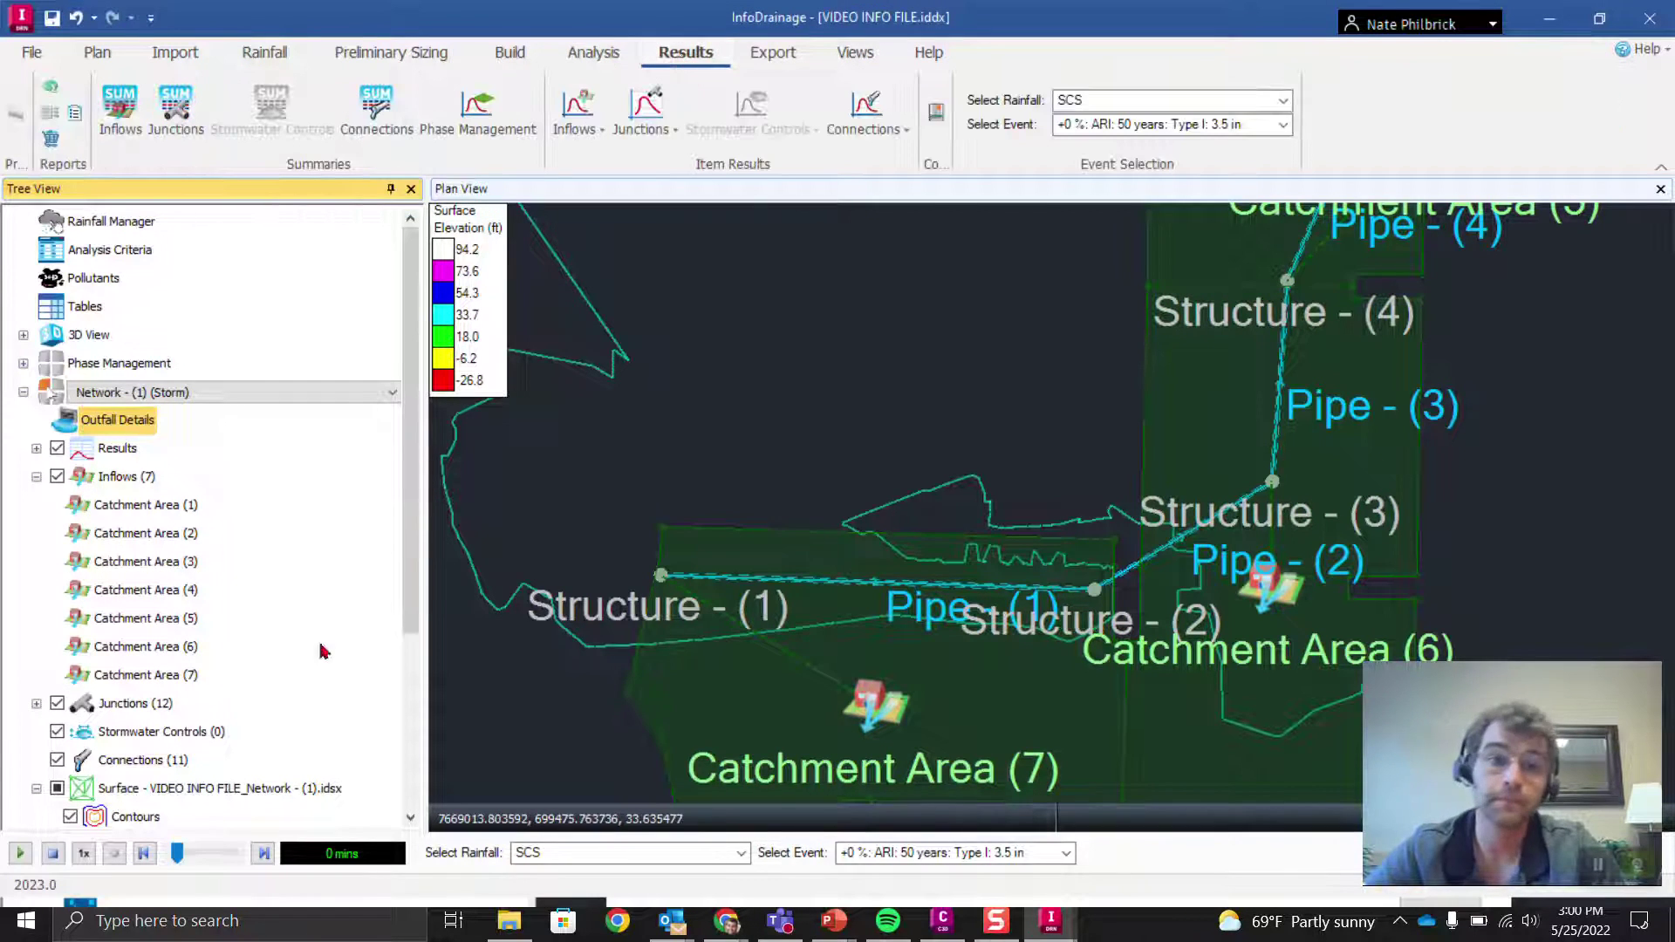
{"action": "scroll", "coordinate": [865, 358], "scroll_direction": "down", "scroll_amount": 2}
{"action": "scroll", "coordinate": [865, 358], "scroll_direction": "down", "scroll_amount": 5}
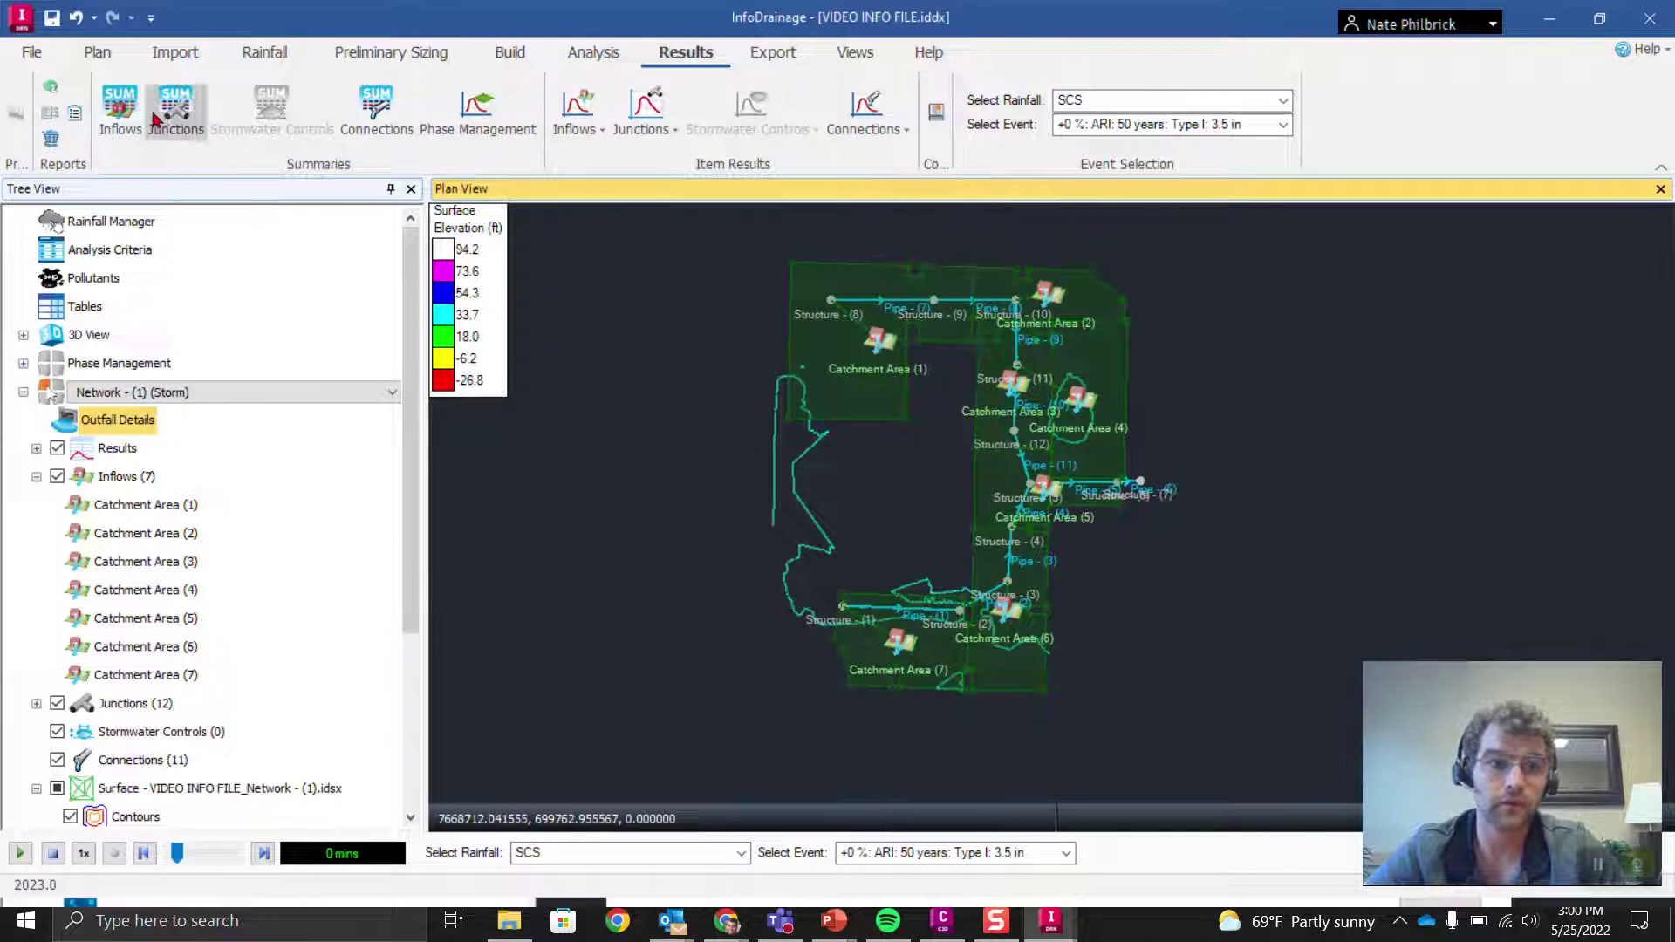
{"action": "left_click", "coordinate": [120, 109]}
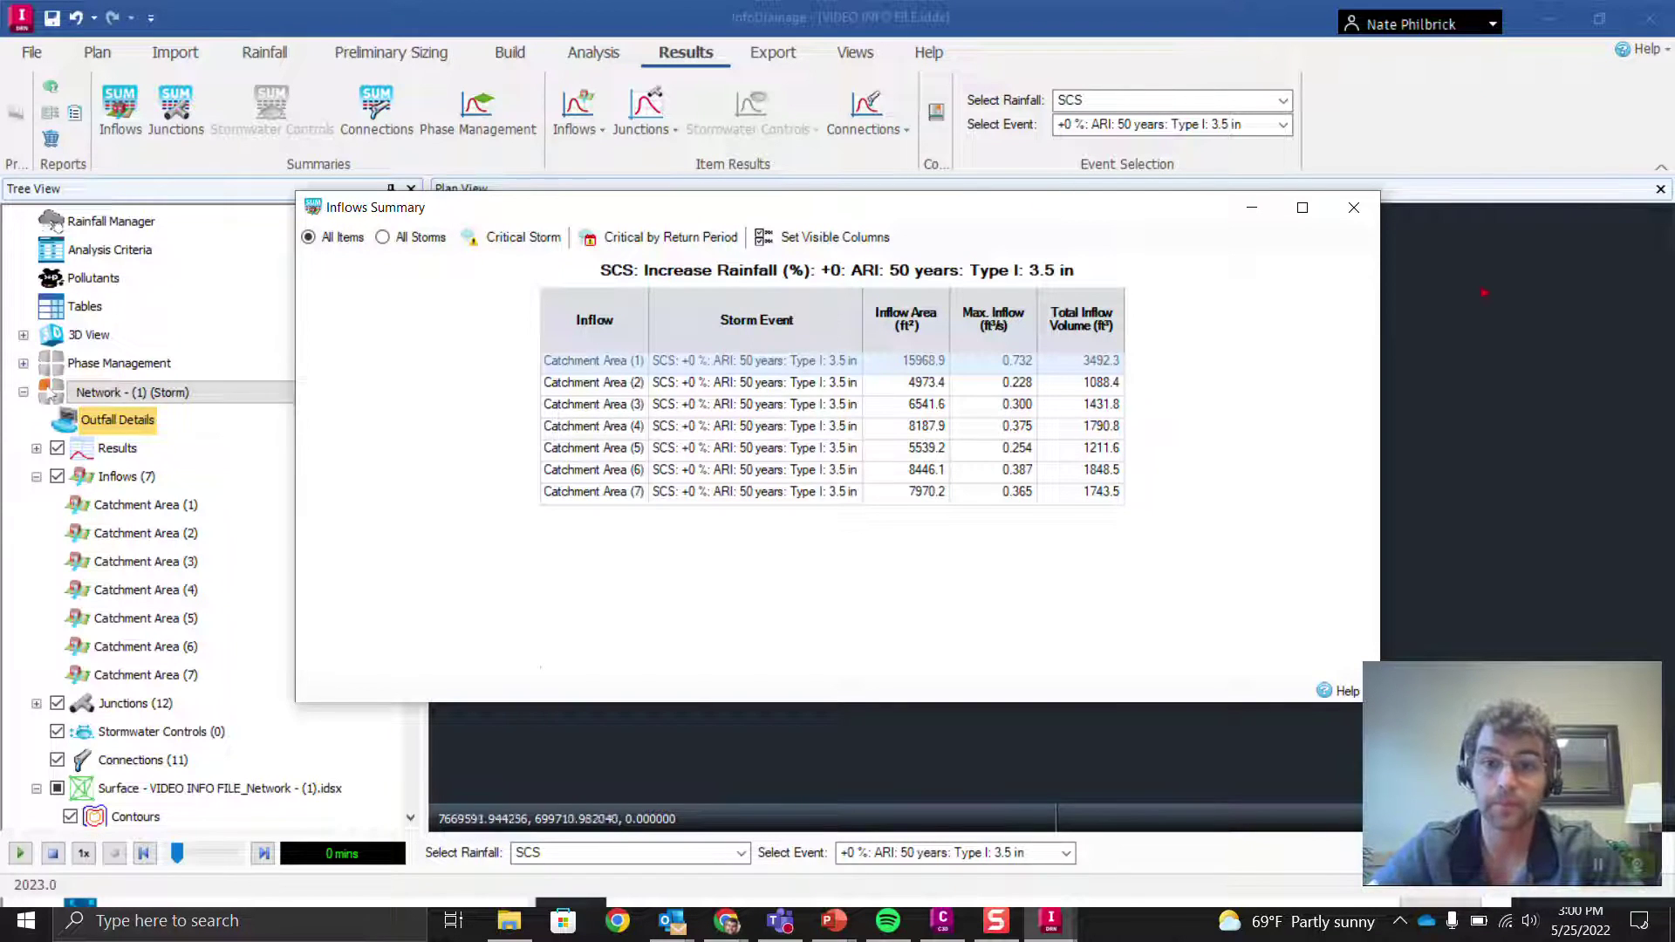
{"action": "left_click", "coordinate": [1351, 209]}
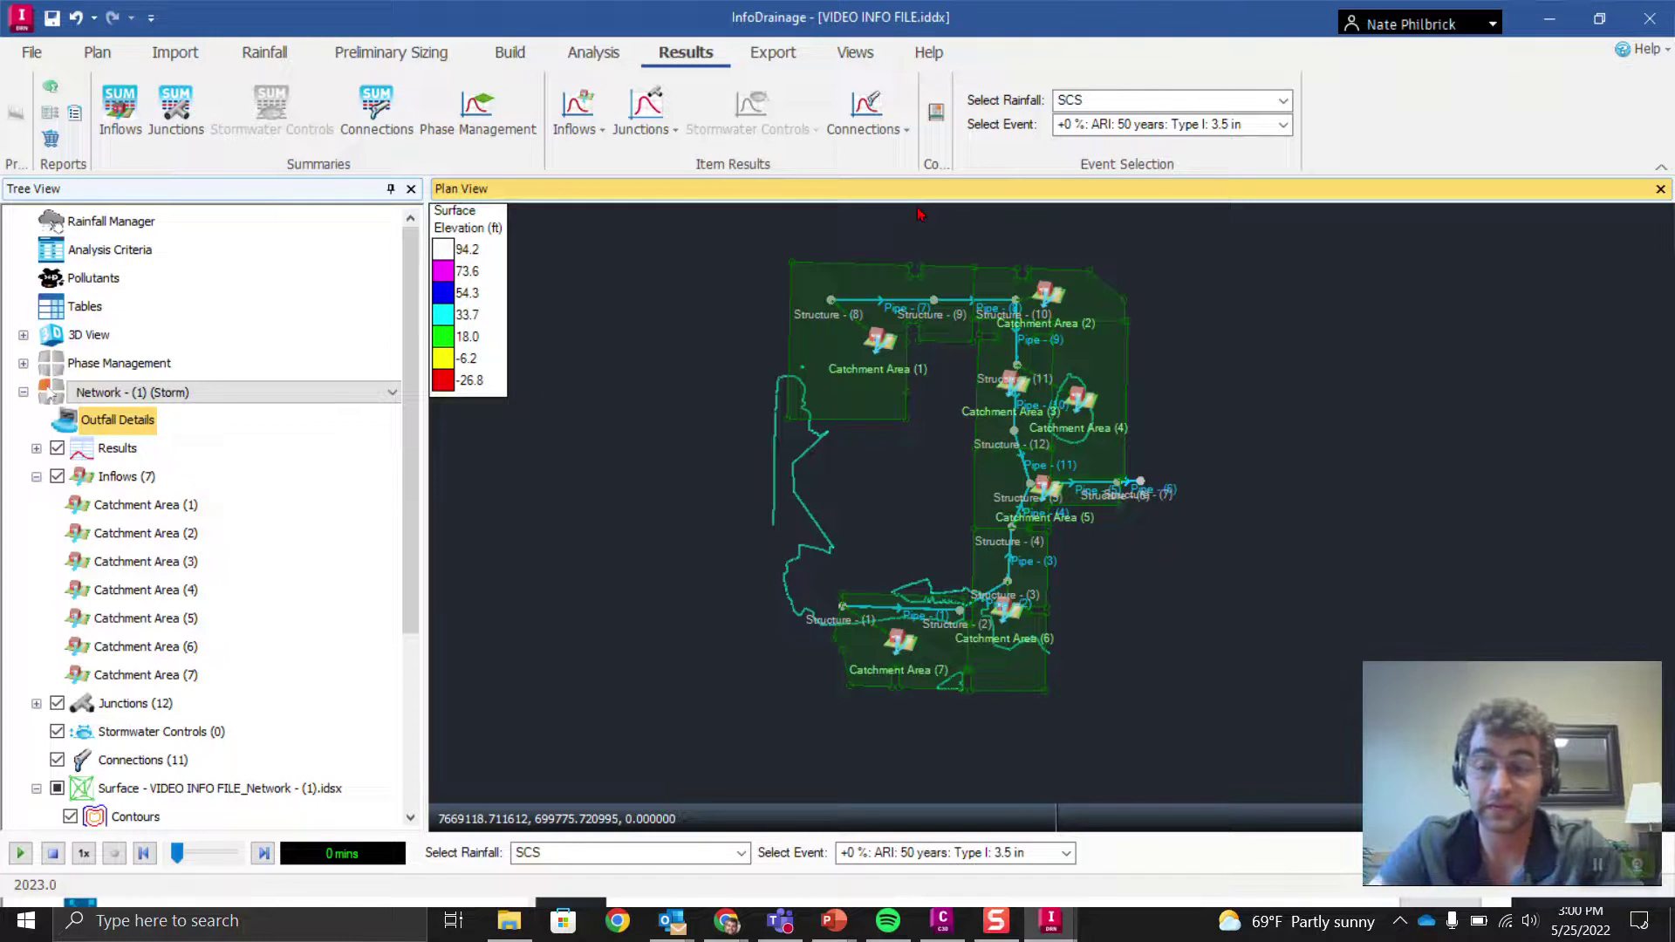
Enlarge the Junctions Summary and check its 12 statuses: six OK, five surcharged, one Flood Risk.
{"action": "left_click", "coordinate": [177, 116]}
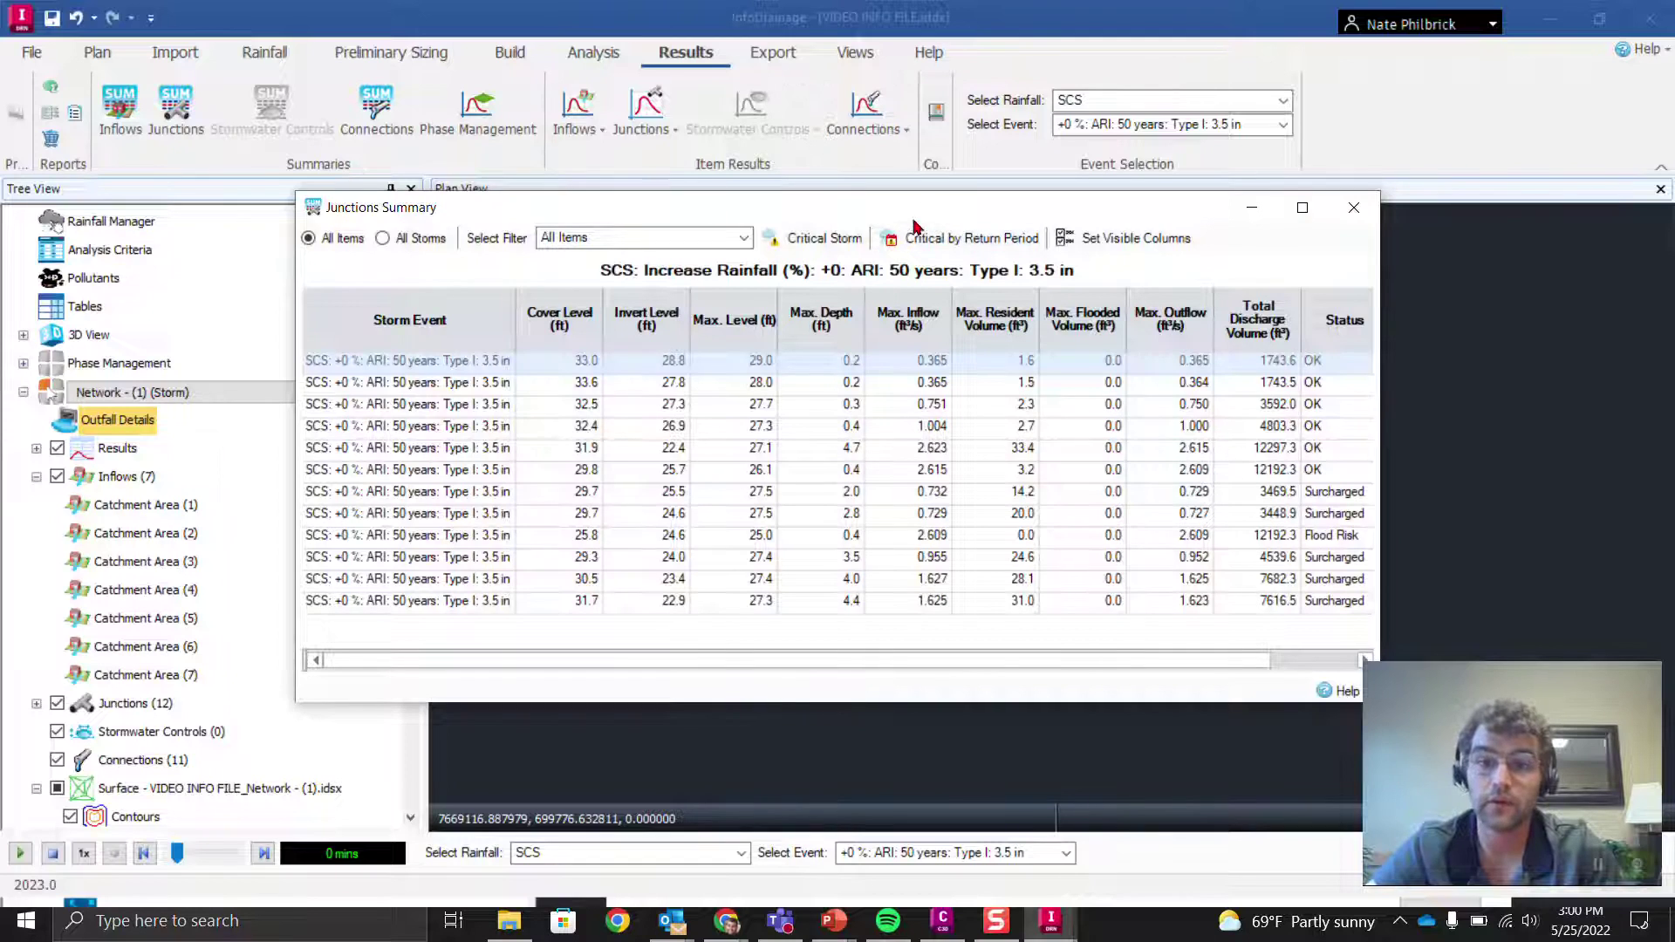
{"action": "left_click_drag", "start_coordinate": [912, 216], "coordinate": [778, 47]}
{"action": "left_click_drag", "start_coordinate": [1246, 532], "coordinate": [1434, 678]}
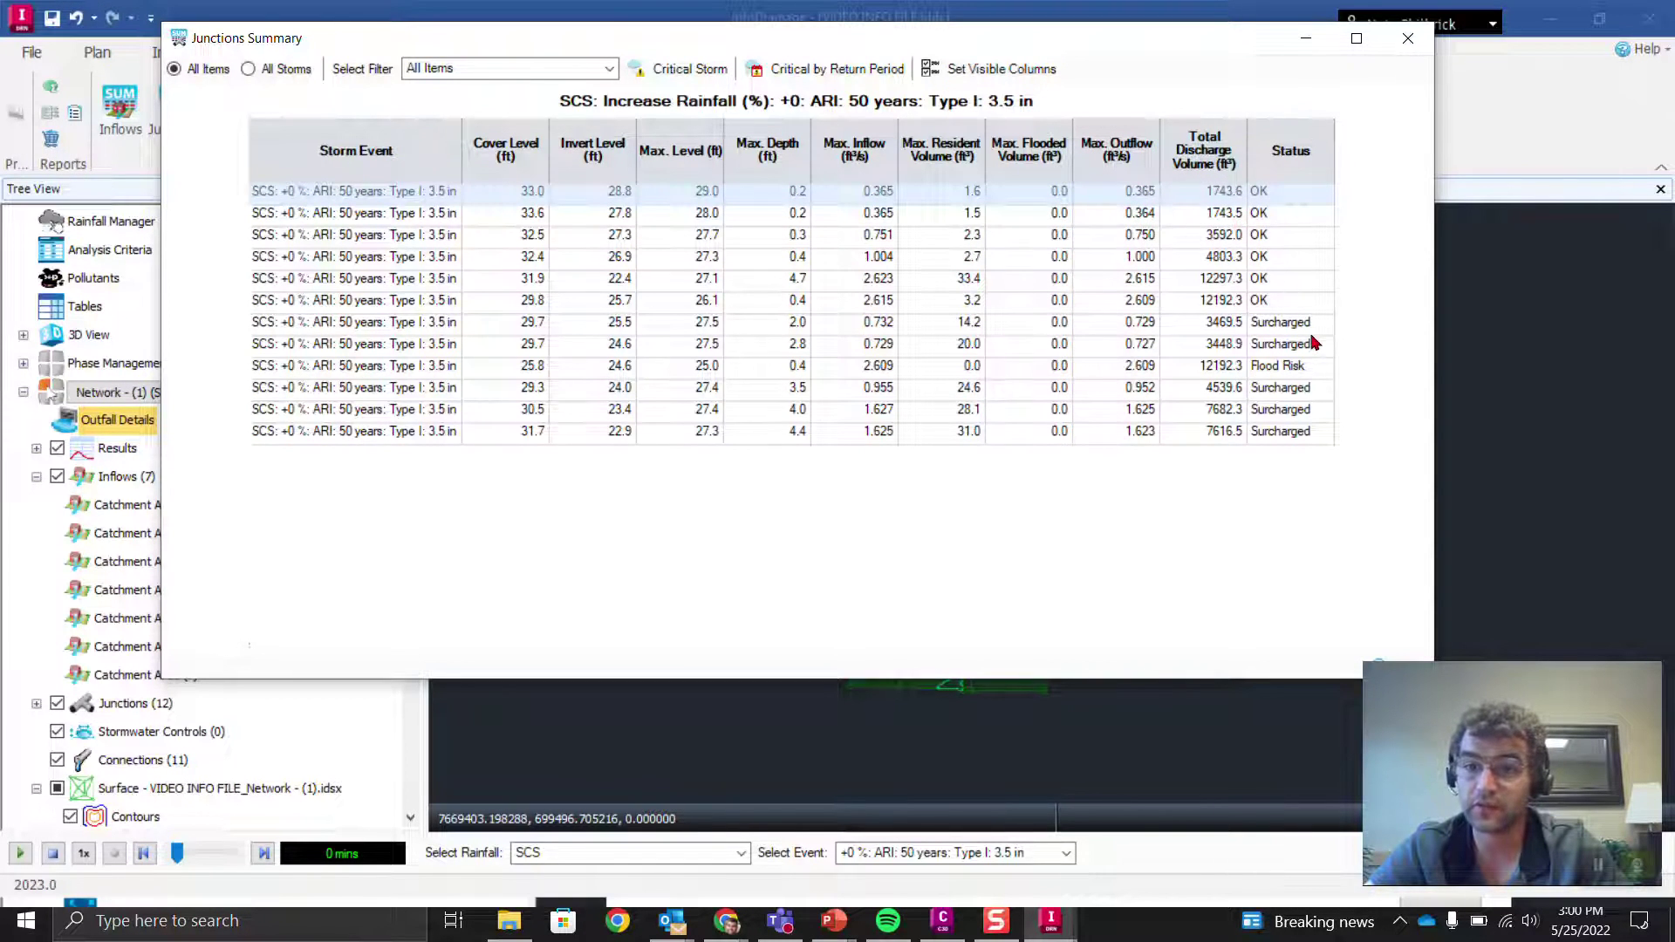
{"action": "left_click", "coordinate": [1316, 368]}
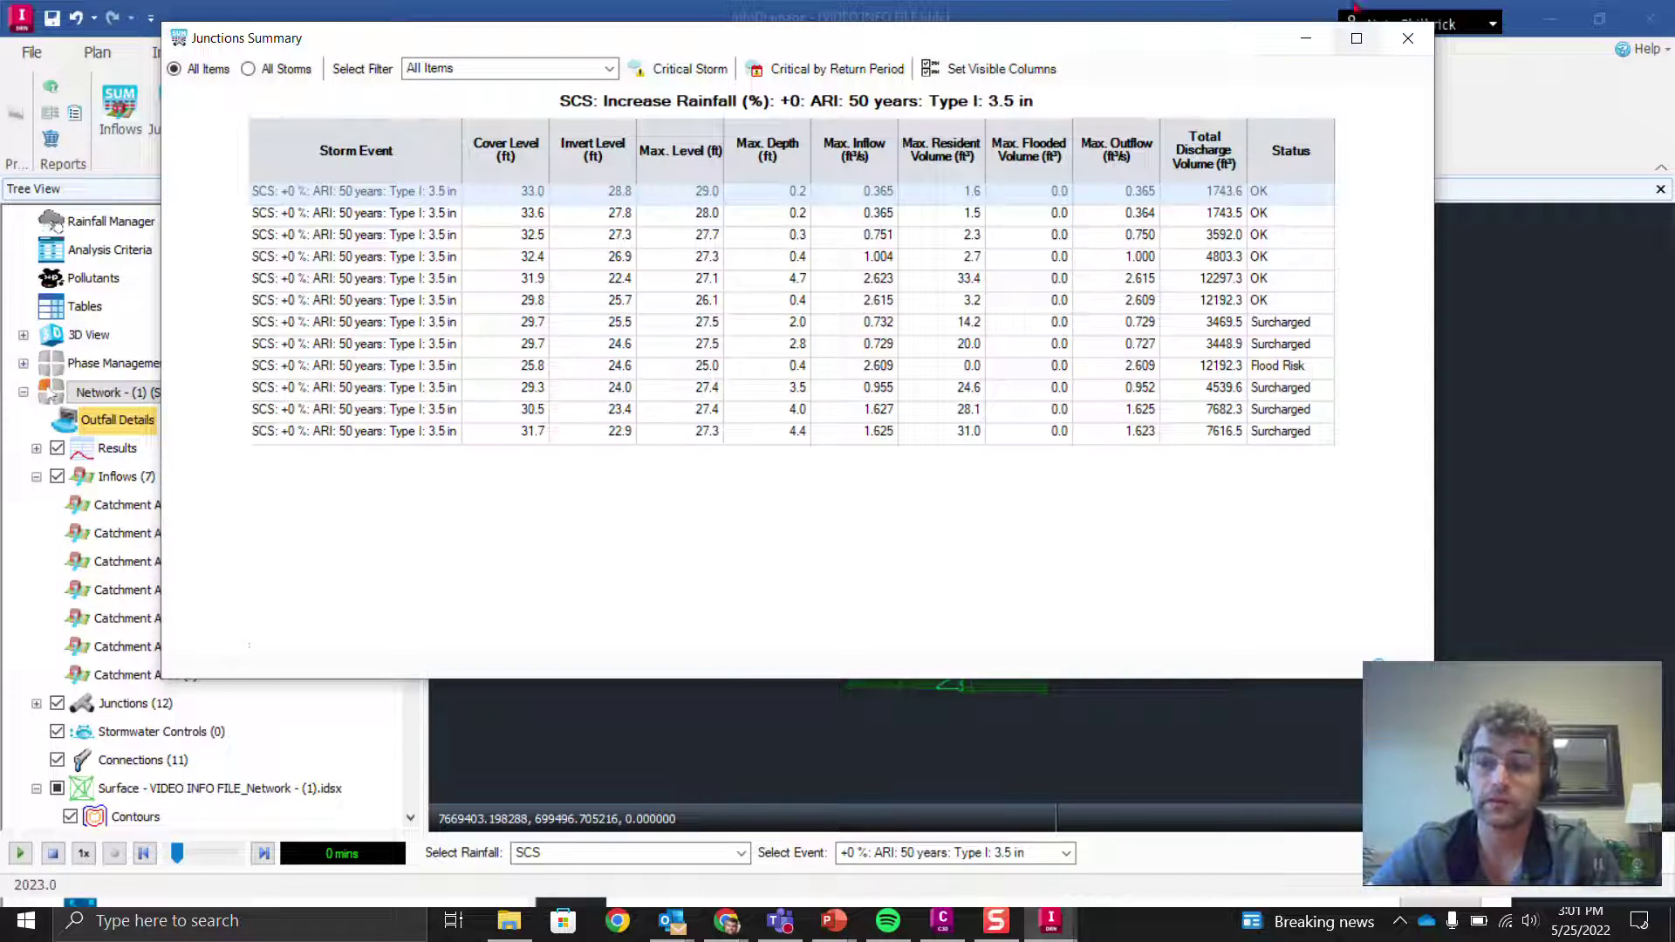
{"action": "left_click", "coordinate": [1407, 38]}
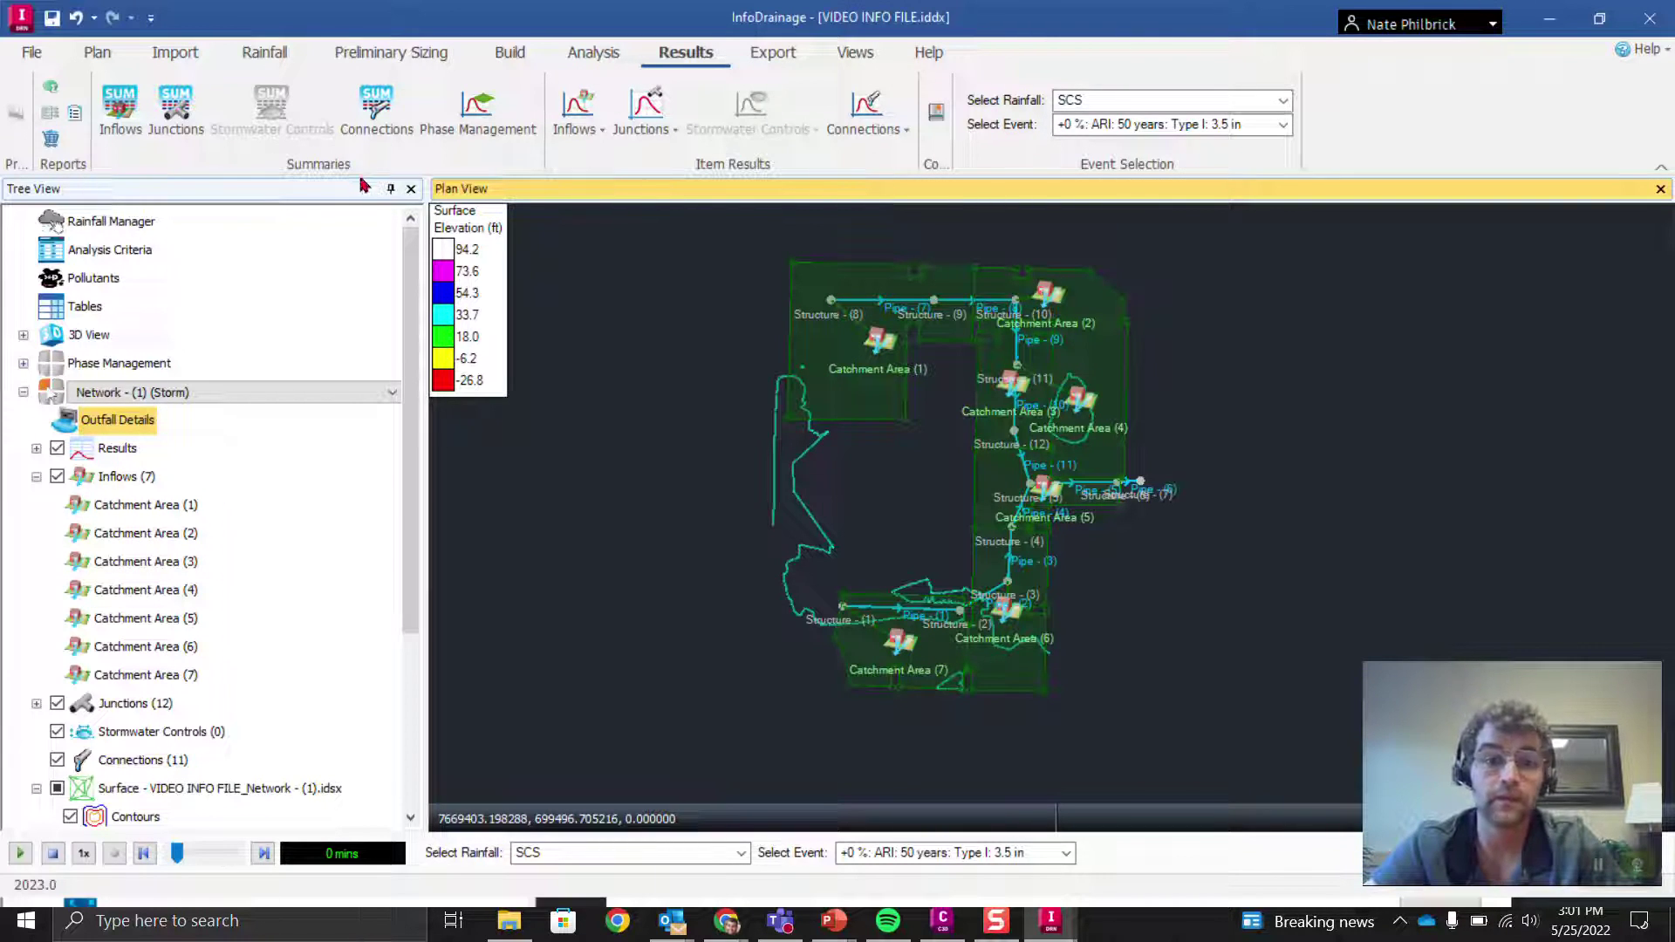
{"action": "left_click", "coordinate": [563, 106]}
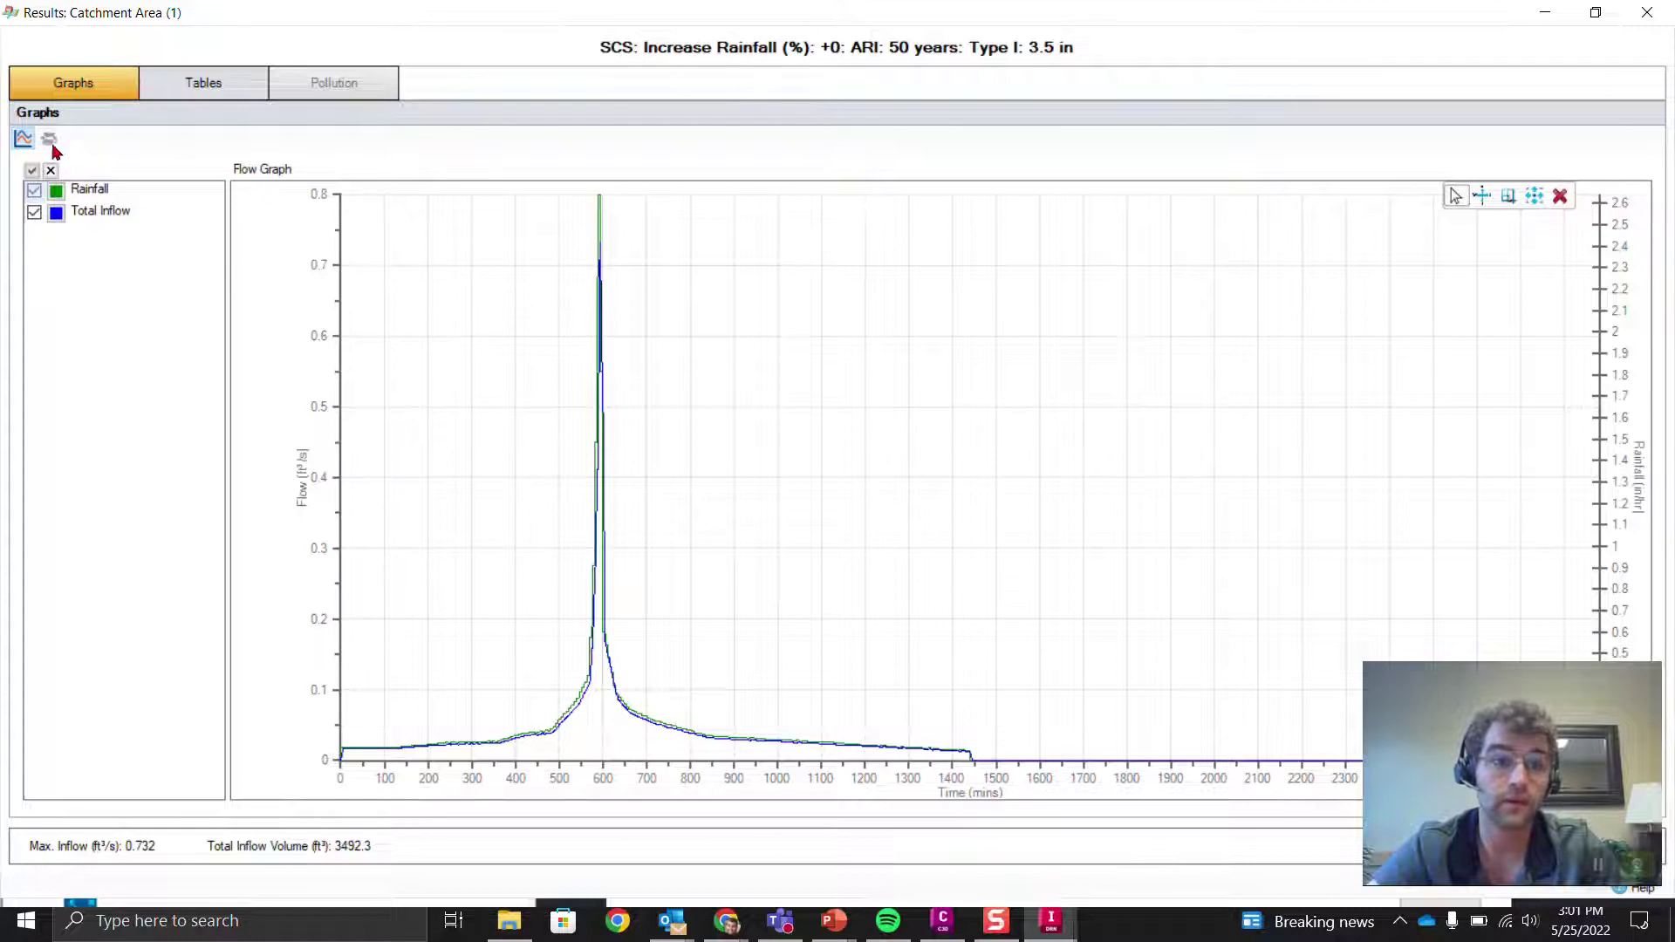
{"action": "left_click", "coordinate": [36, 192]}
{"action": "left_click", "coordinate": [37, 192]}
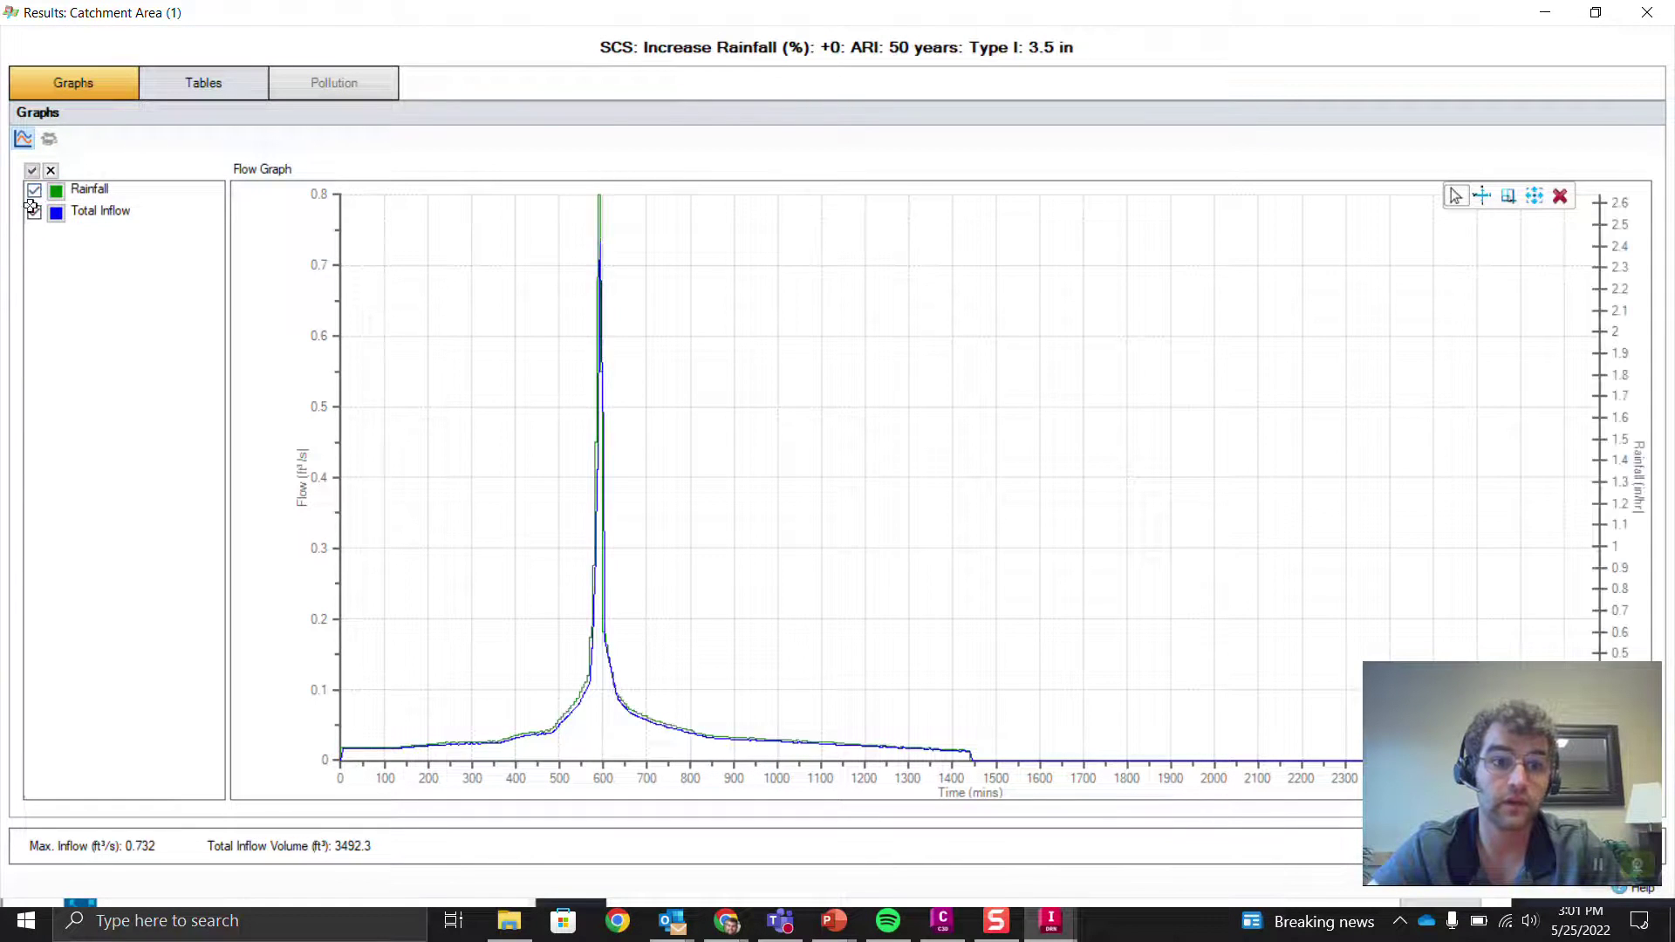
{"action": "left_click", "coordinate": [35, 213]}
{"action": "left_click", "coordinate": [35, 213]}
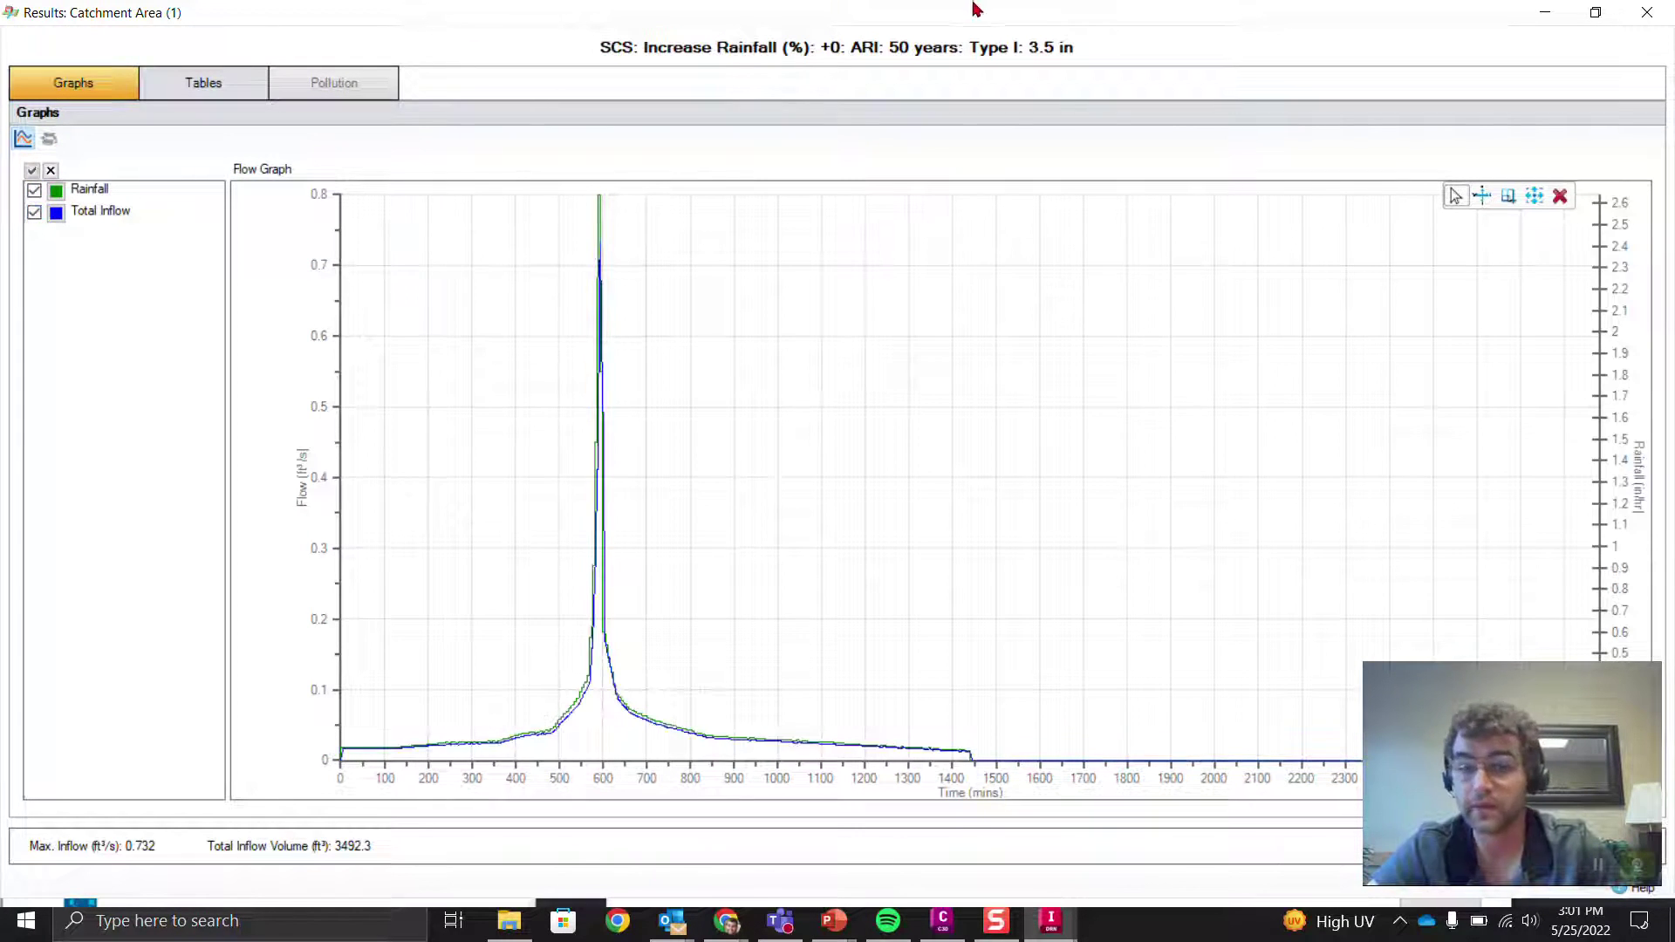
{"action": "left_click", "coordinate": [1630, 21]}
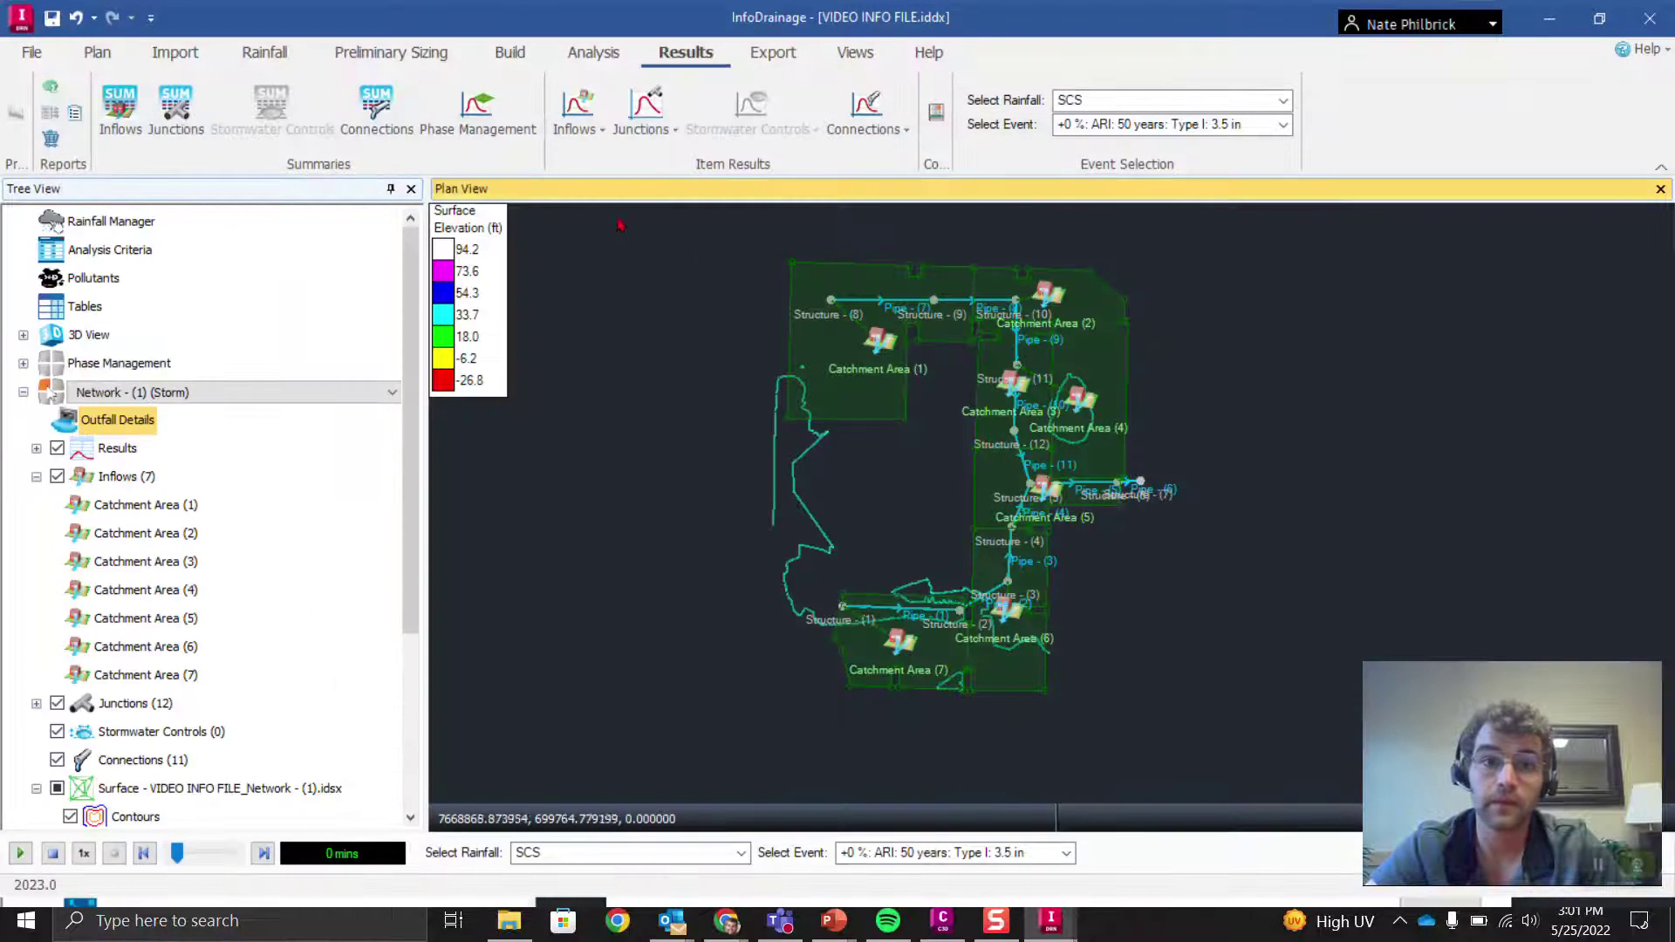
{"action": "left_click", "coordinate": [576, 109]}
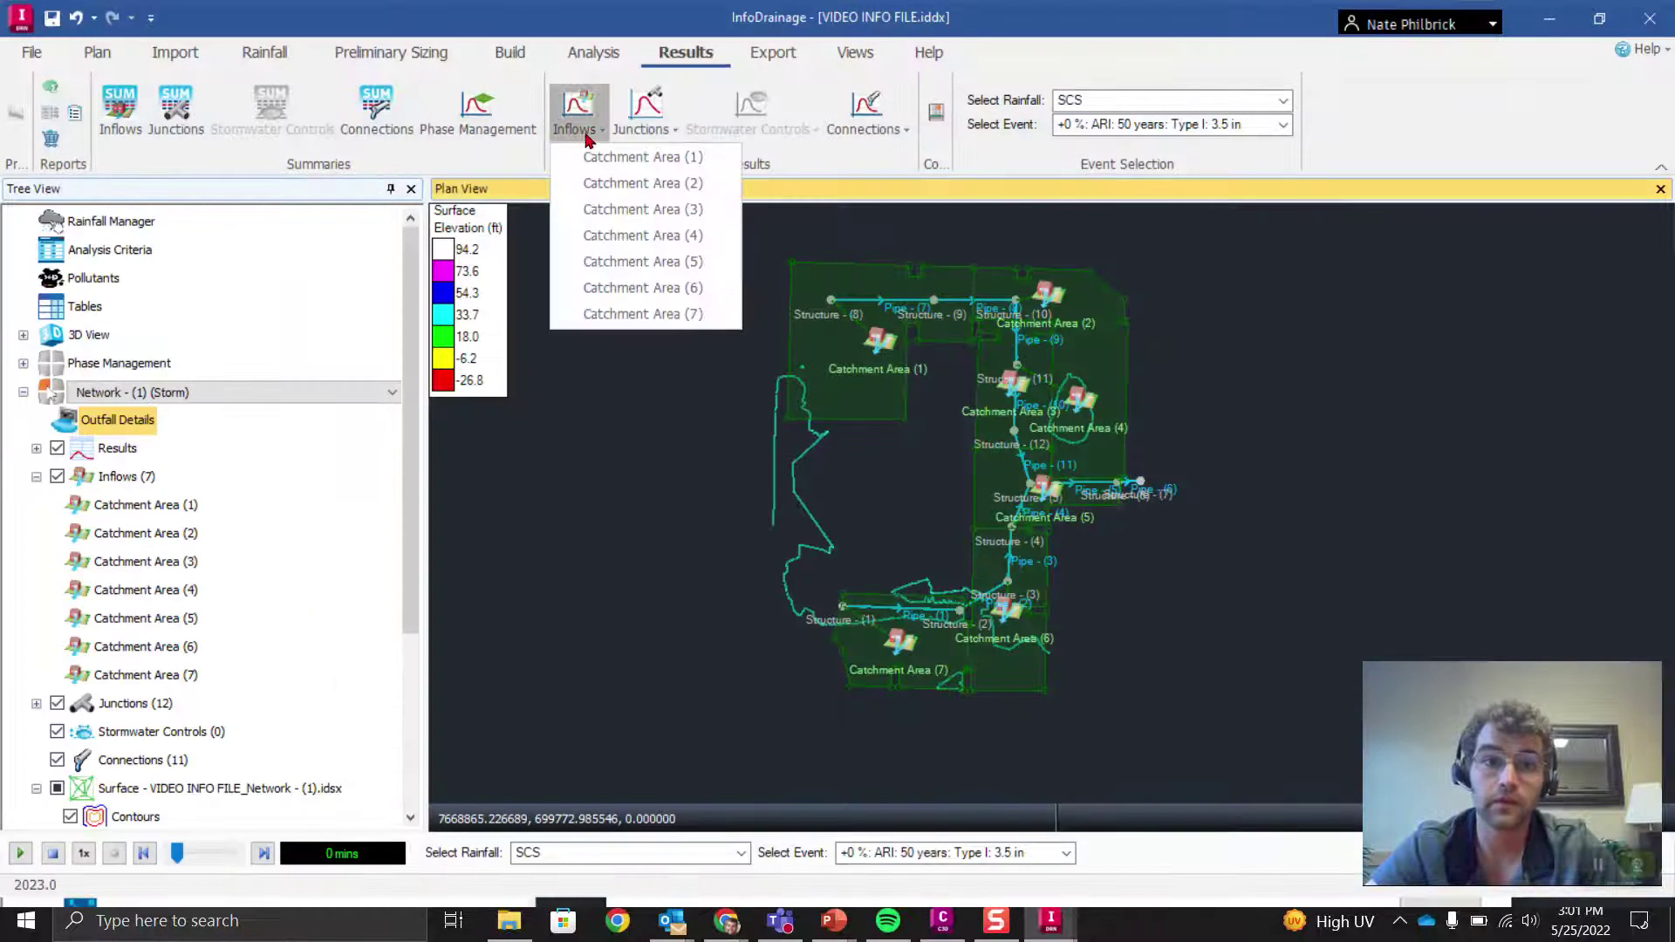
{"action": "left_click", "coordinate": [658, 136]}
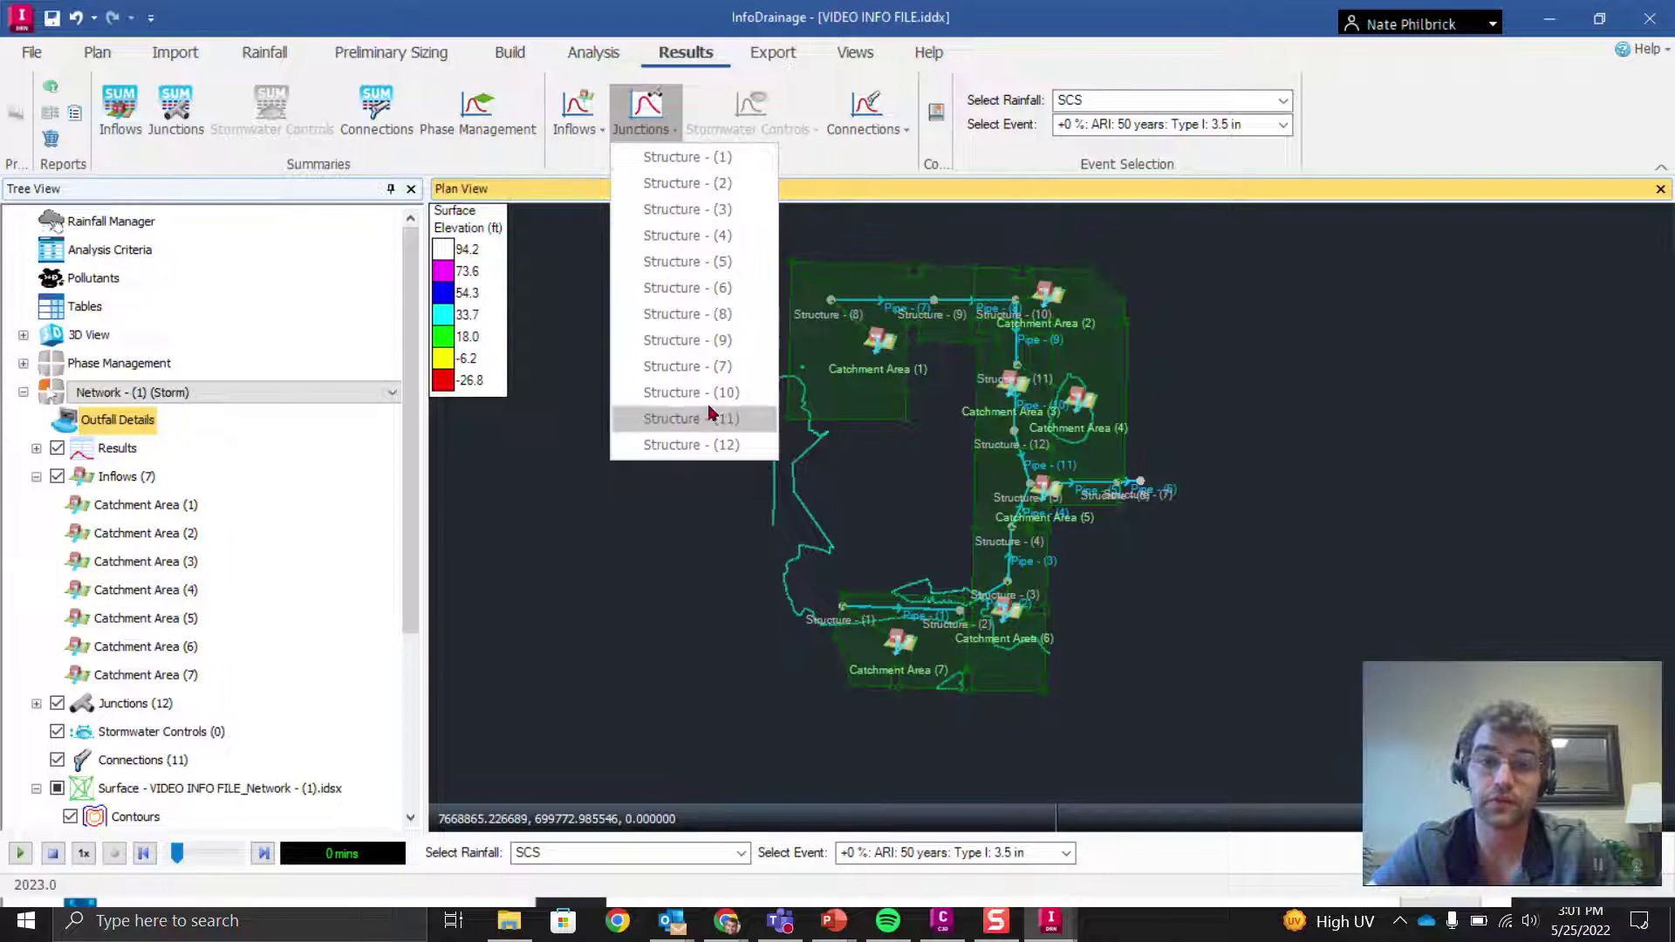
{"action": "left_click", "coordinate": [700, 447]}
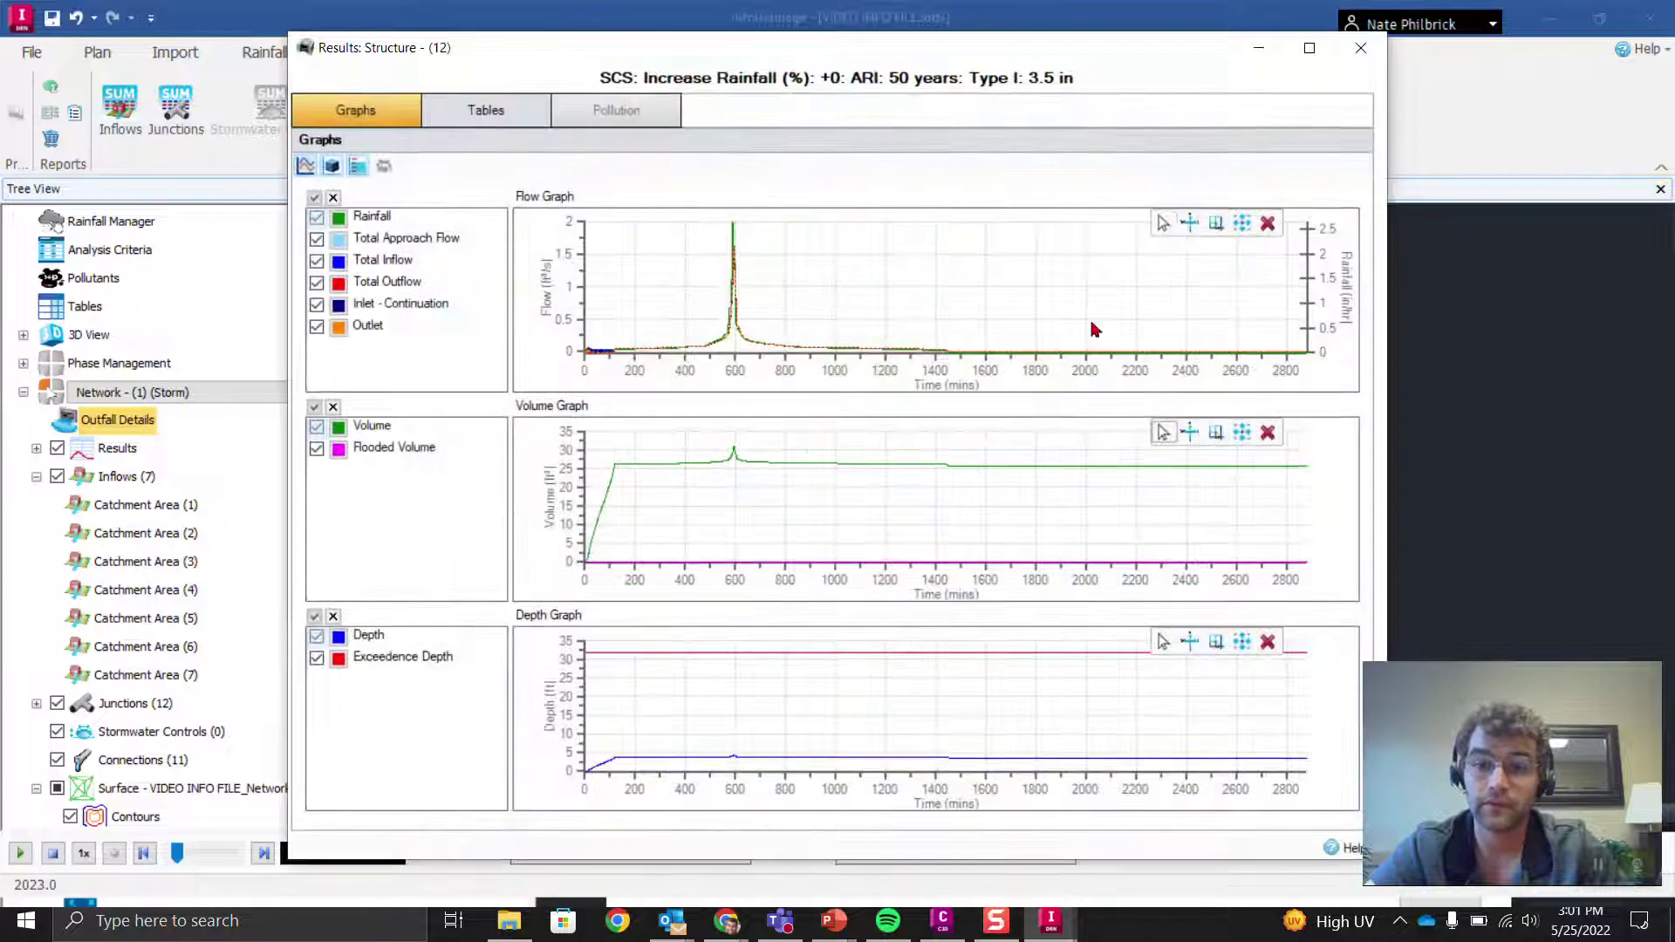
{"action": "left_click", "coordinate": [1361, 48]}
{"action": "scroll", "coordinate": [925, 454], "scroll_direction": "up", "scroll_amount": 10}
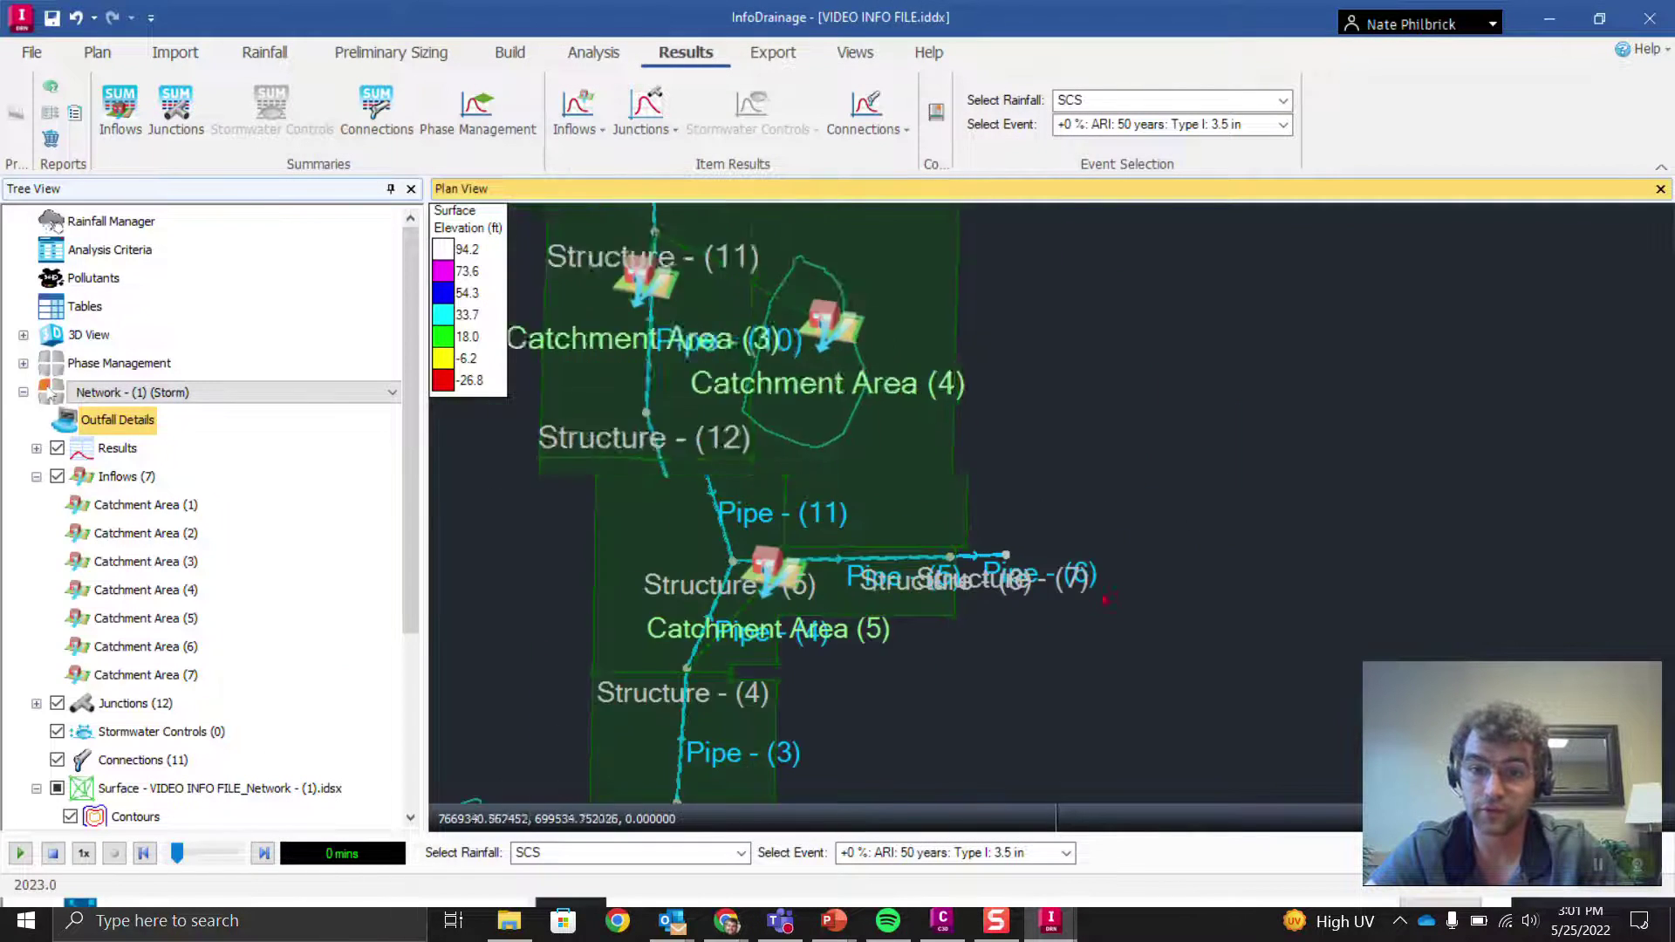
{"action": "left_click", "coordinate": [904, 461]}
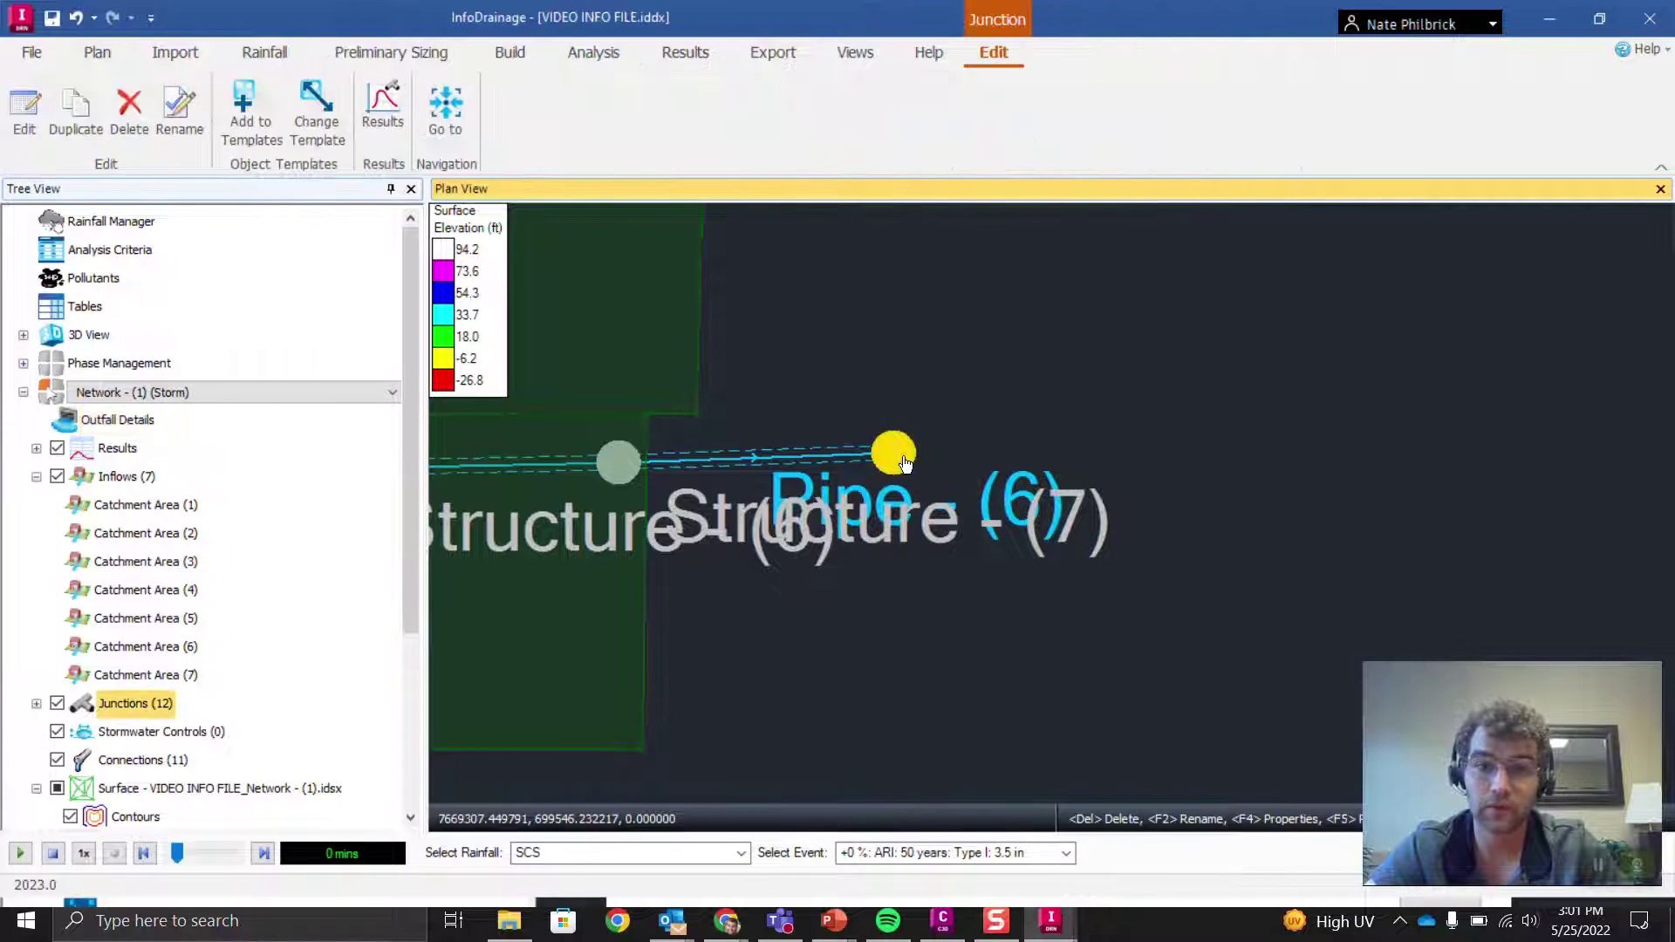
{"action": "scroll", "coordinate": [904, 460], "scroll_direction": "down", "scroll_amount": 5}
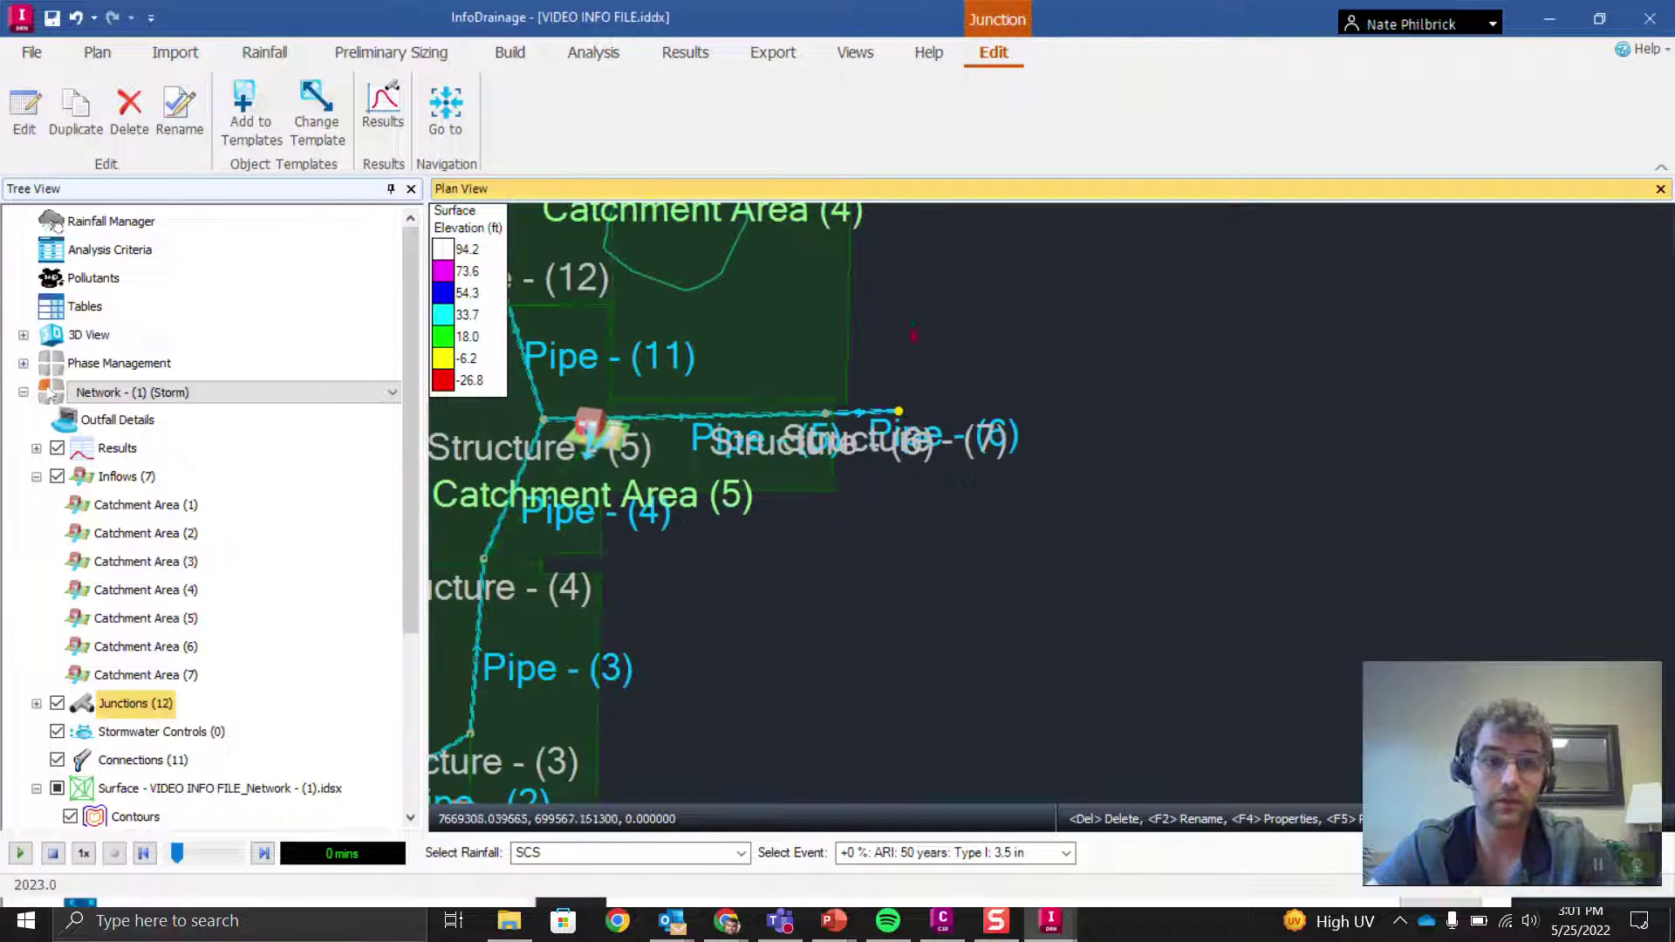
{"action": "scroll", "coordinate": [904, 443], "scroll_direction": "up", "scroll_amount": 3}
{"action": "left_click", "coordinate": [904, 444]}
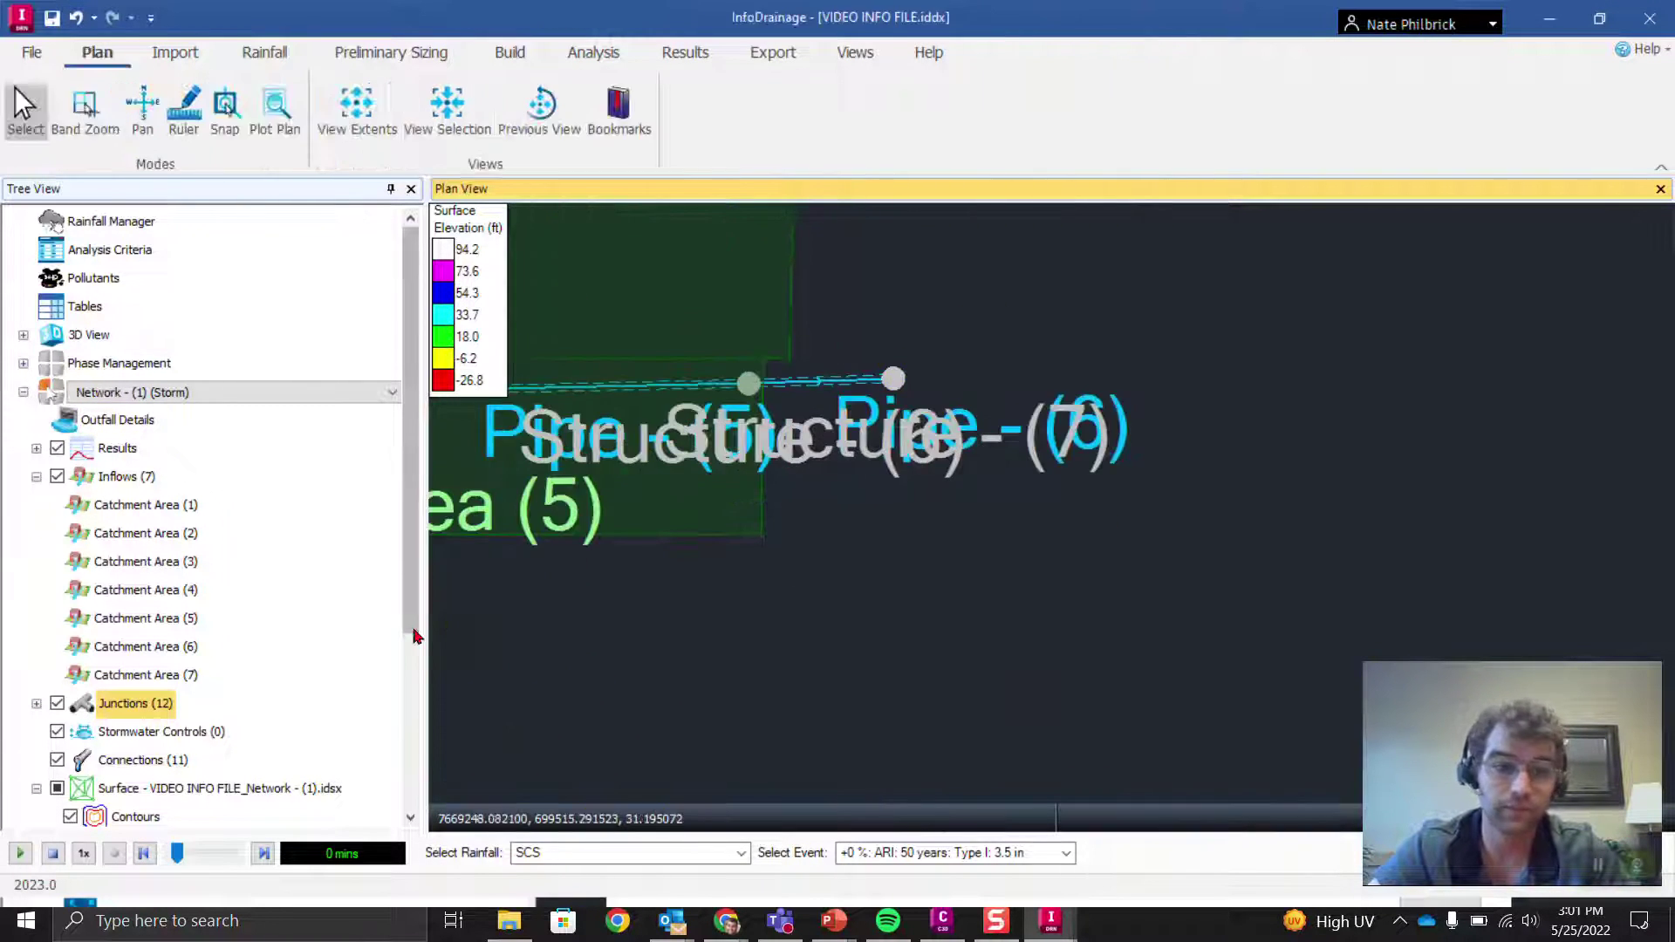
{"action": "left_click", "coordinate": [35, 704]}
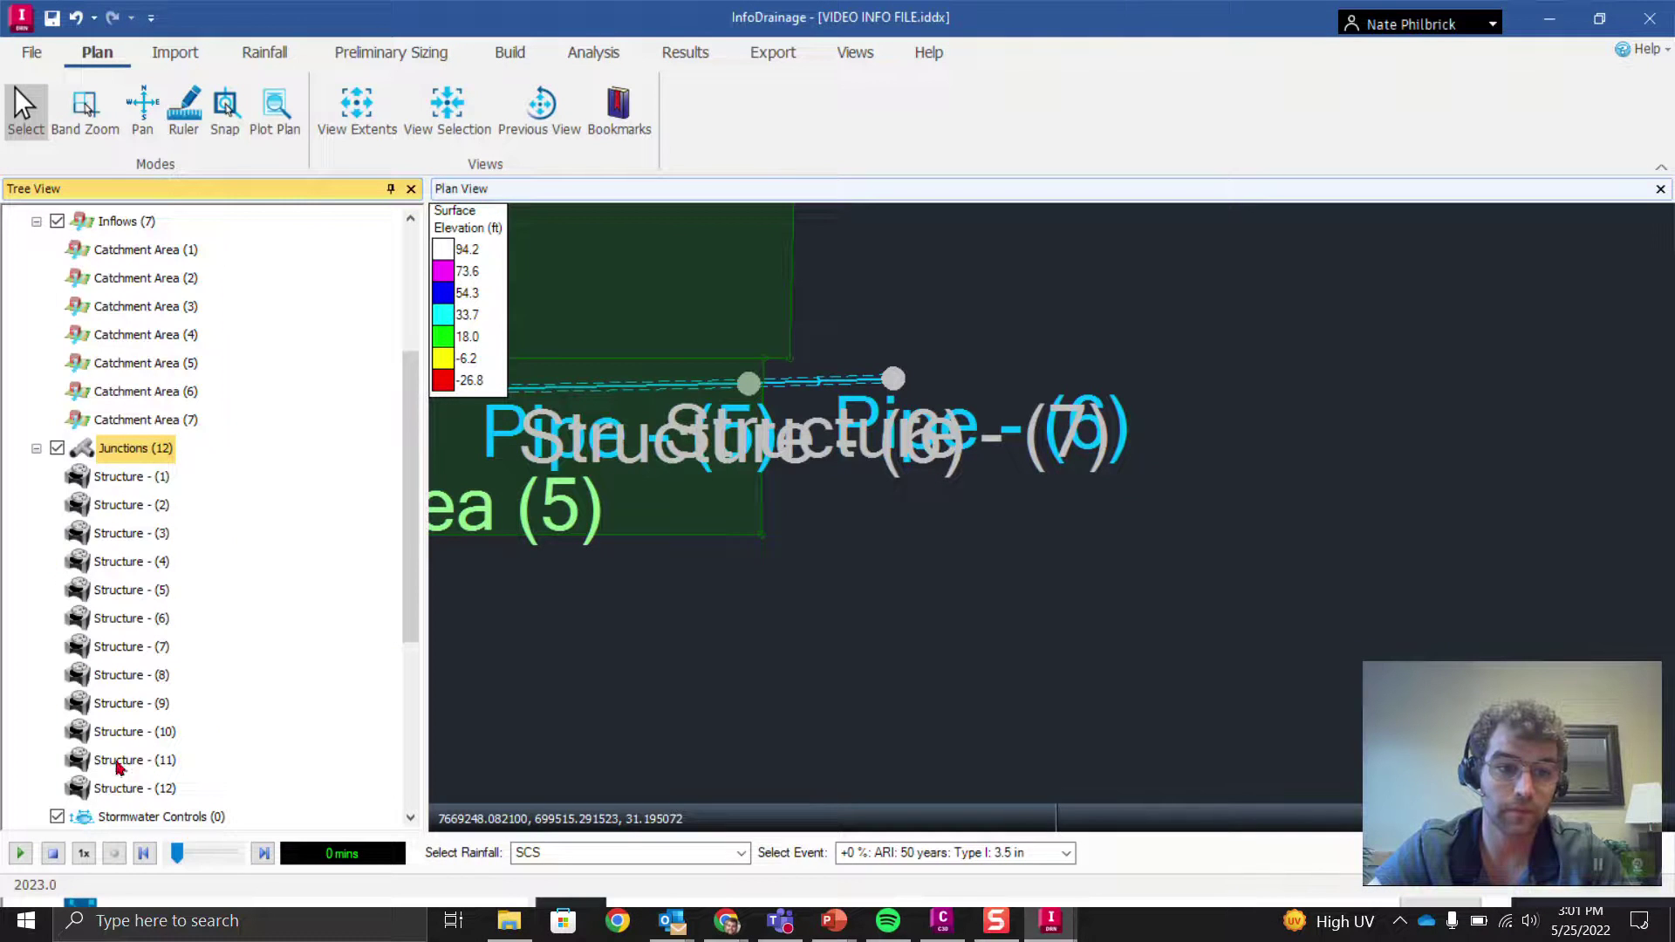
{"action": "left_click", "coordinate": [57, 448]}
{"action": "left_click", "coordinate": [58, 448]}
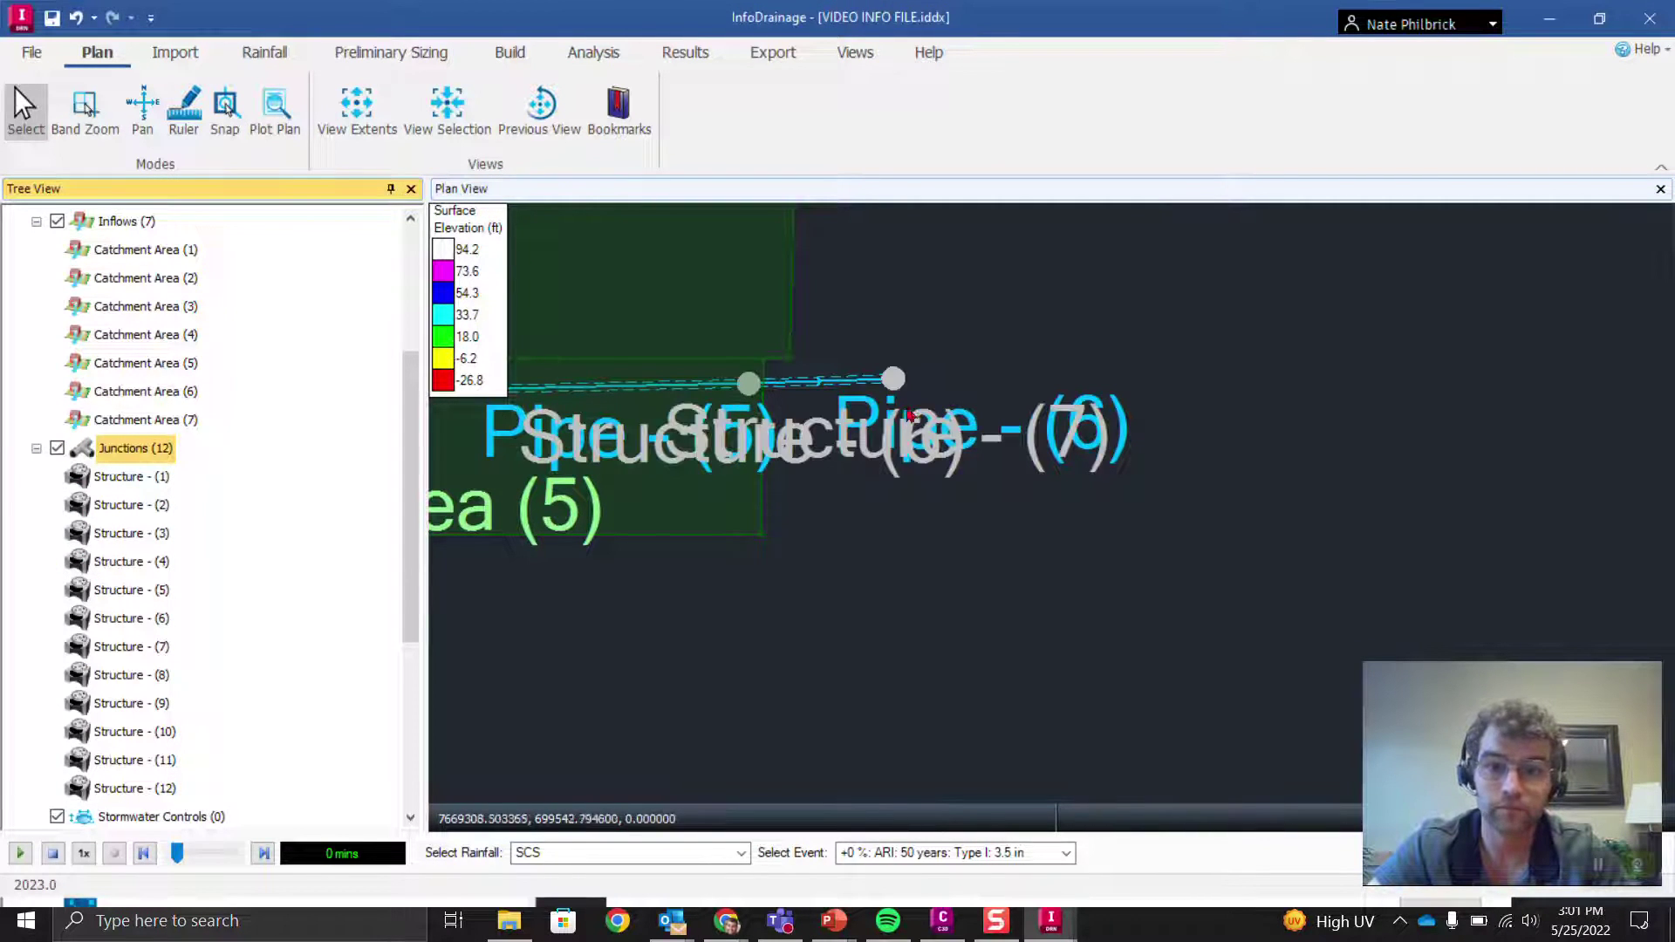
{"action": "left_click", "coordinate": [889, 379]}
{"action": "double_click", "coordinate": [890, 378]}
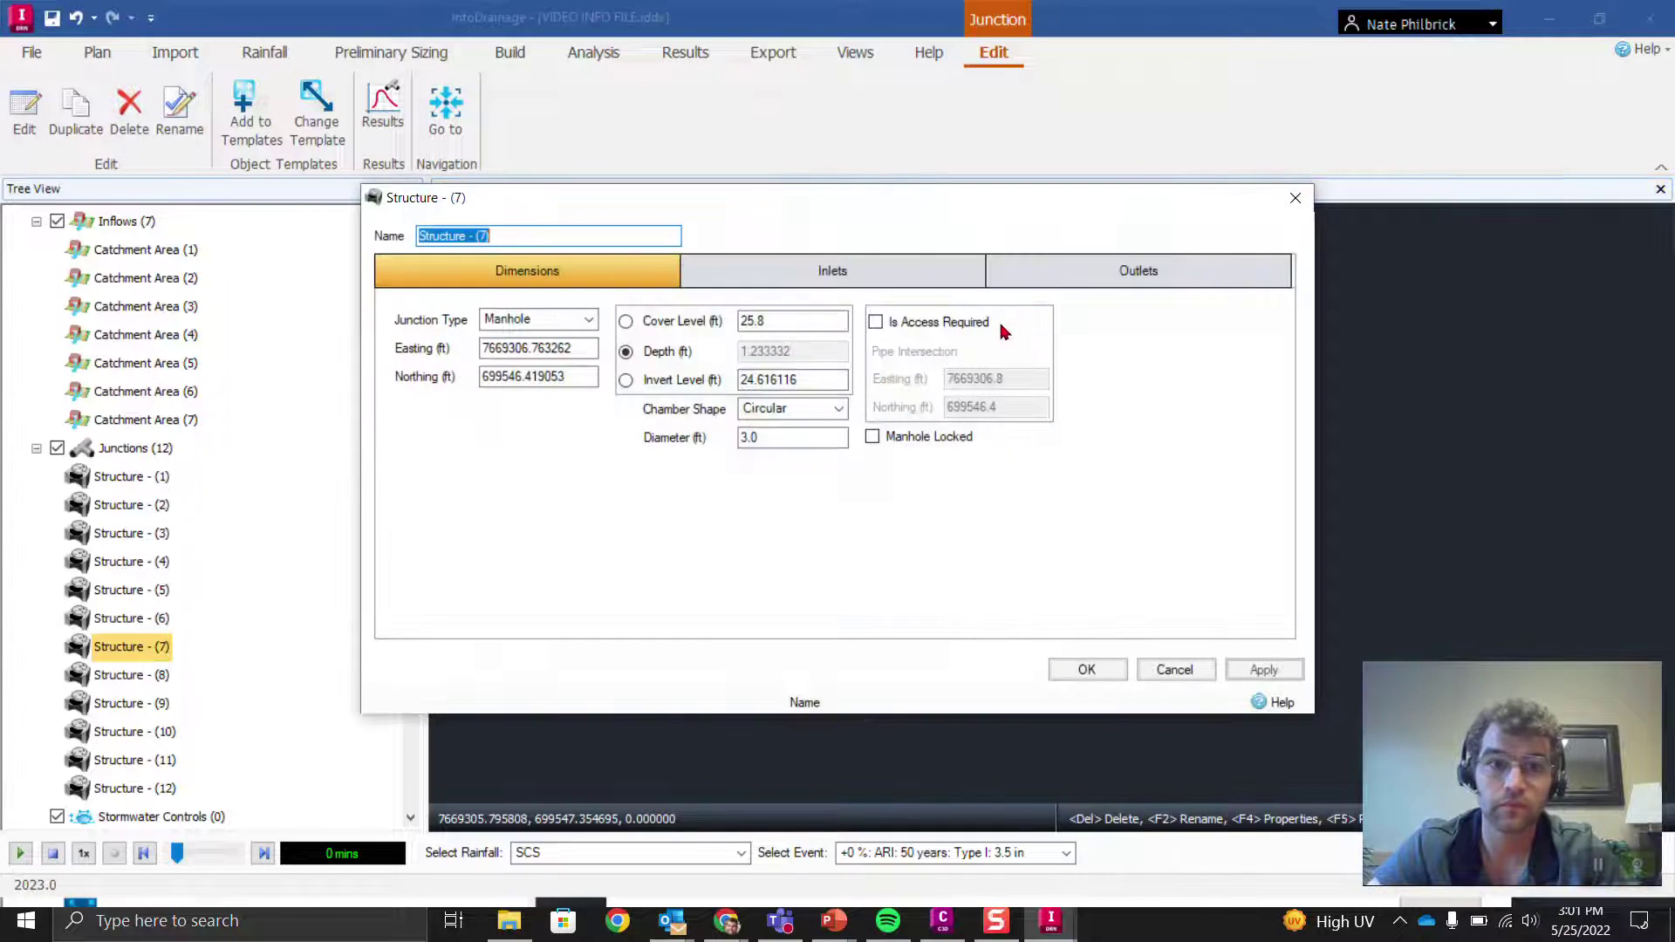
{"action": "left_click", "coordinate": [1296, 198]}
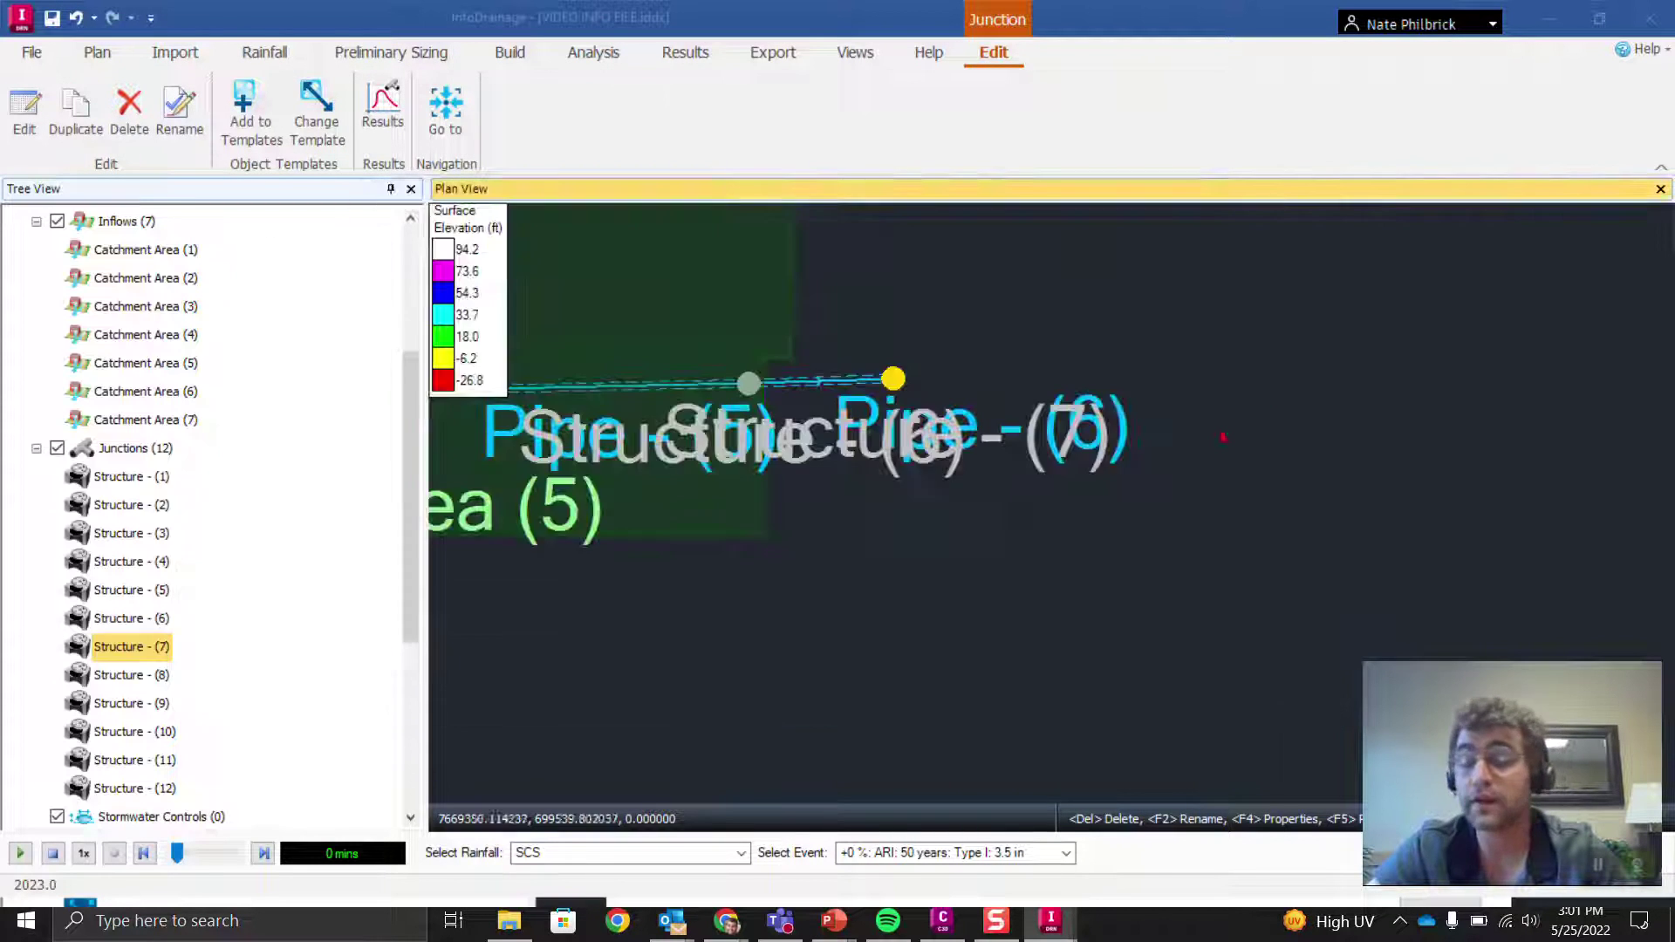
{"action": "key", "text": "Escape"}
{"action": "left_click", "coordinate": [686, 52]}
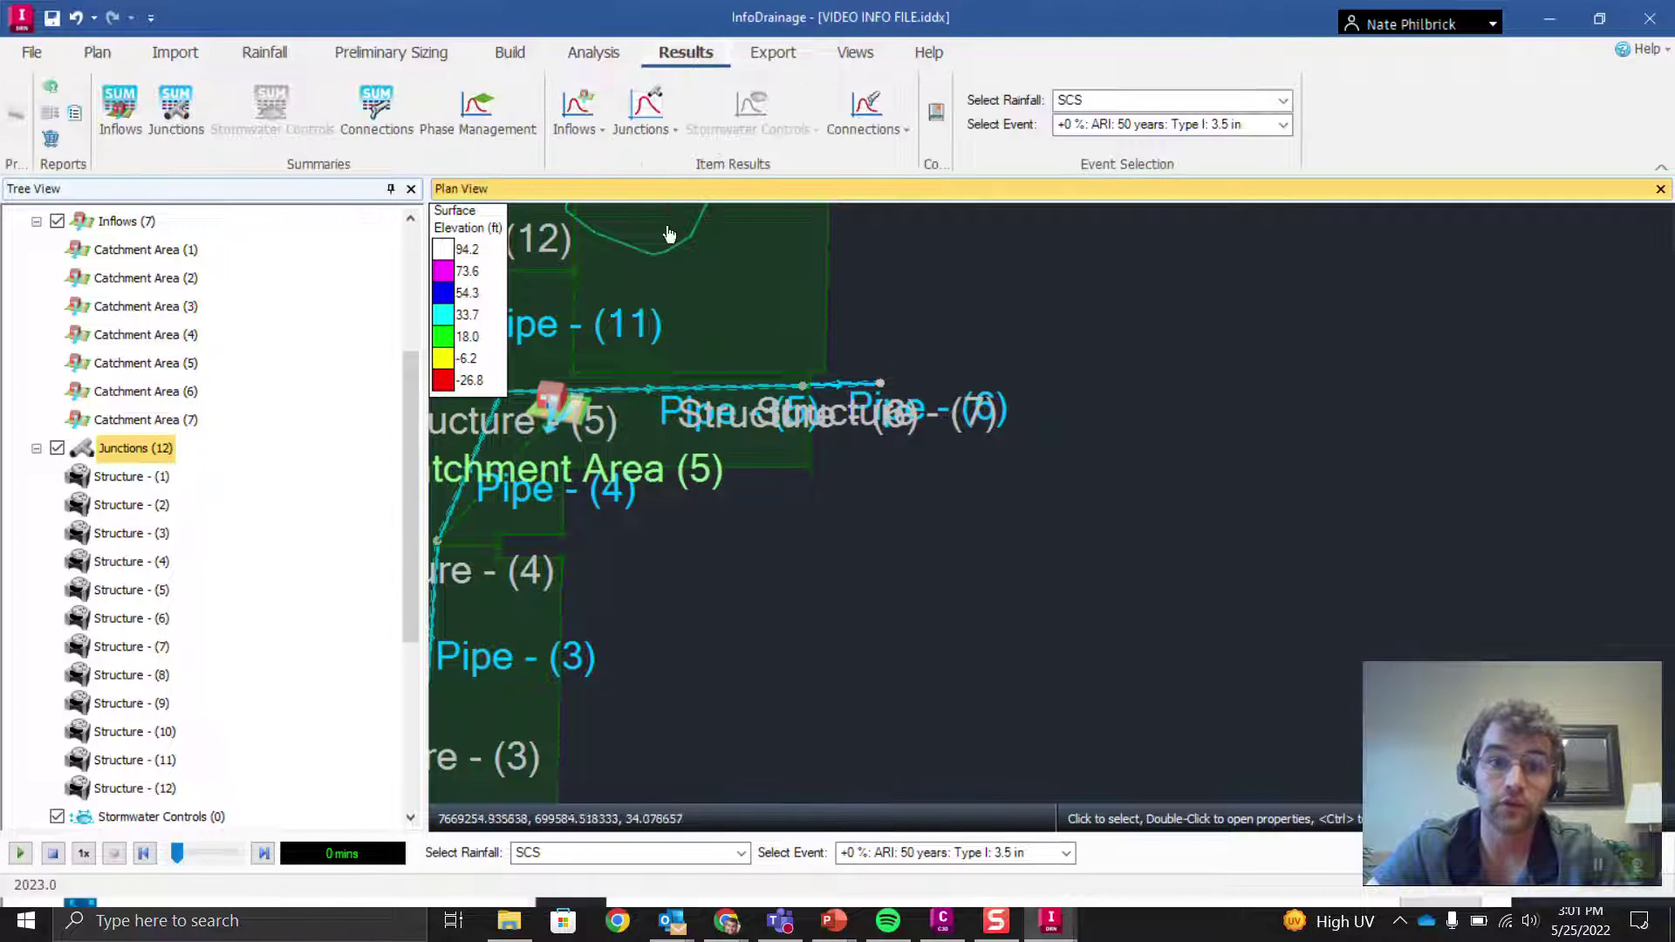
{"action": "left_click", "coordinate": [638, 140]}
{"action": "left_click", "coordinate": [680, 369]}
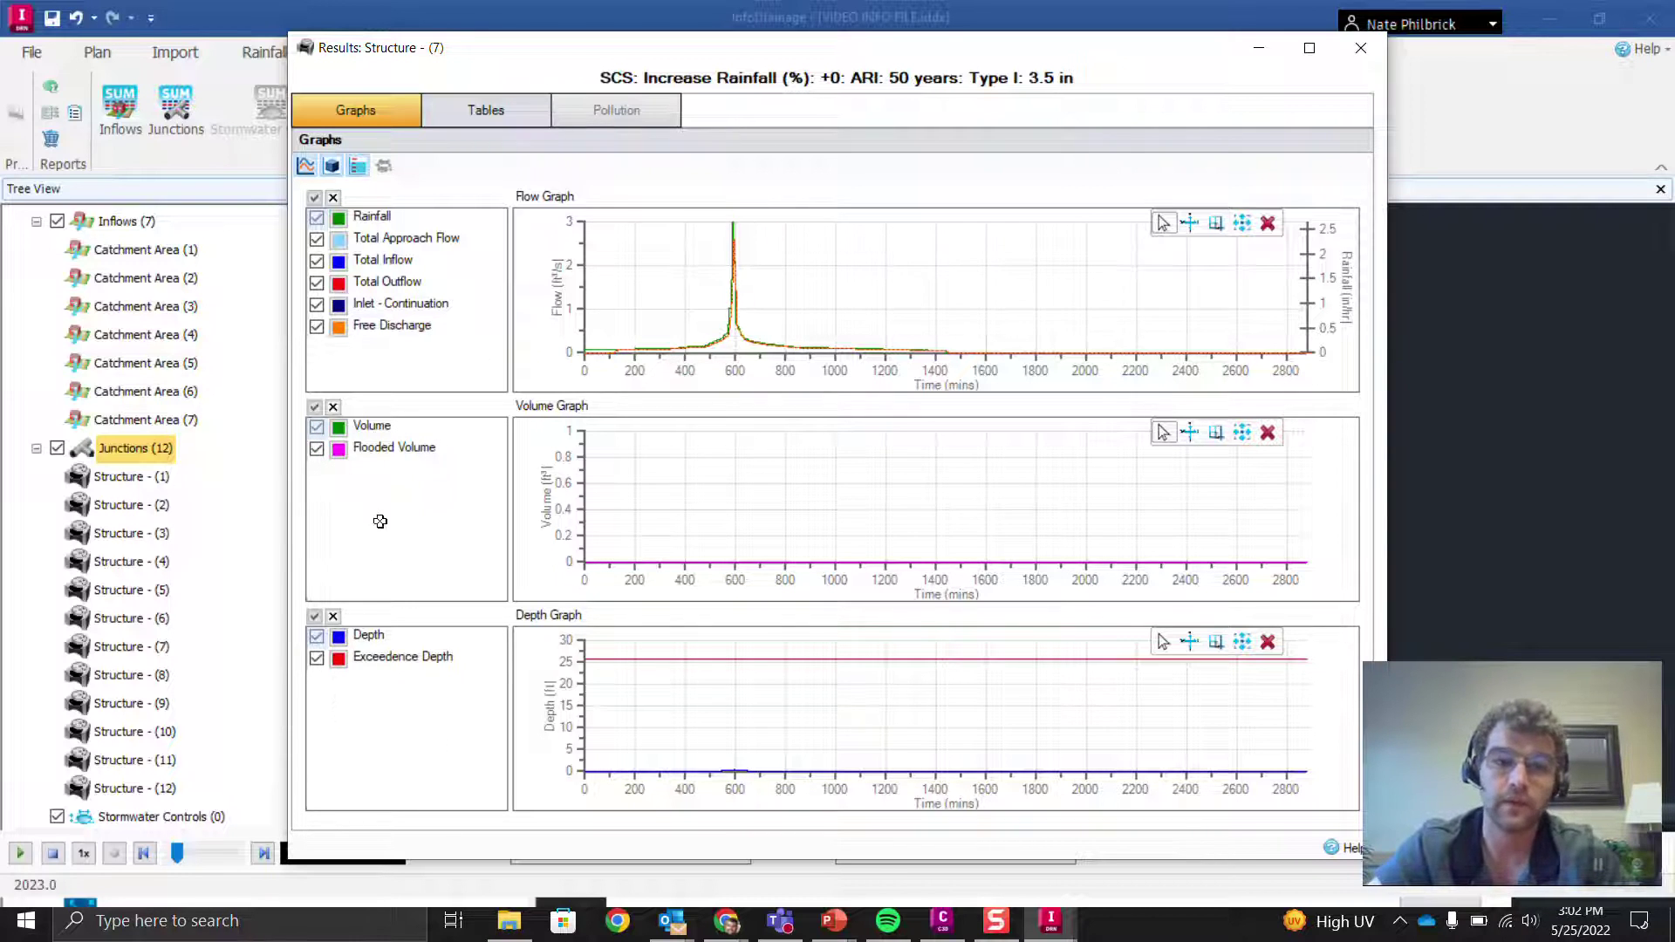
{"action": "left_click", "coordinate": [358, 166]}
{"action": "left_click", "coordinate": [332, 167]}
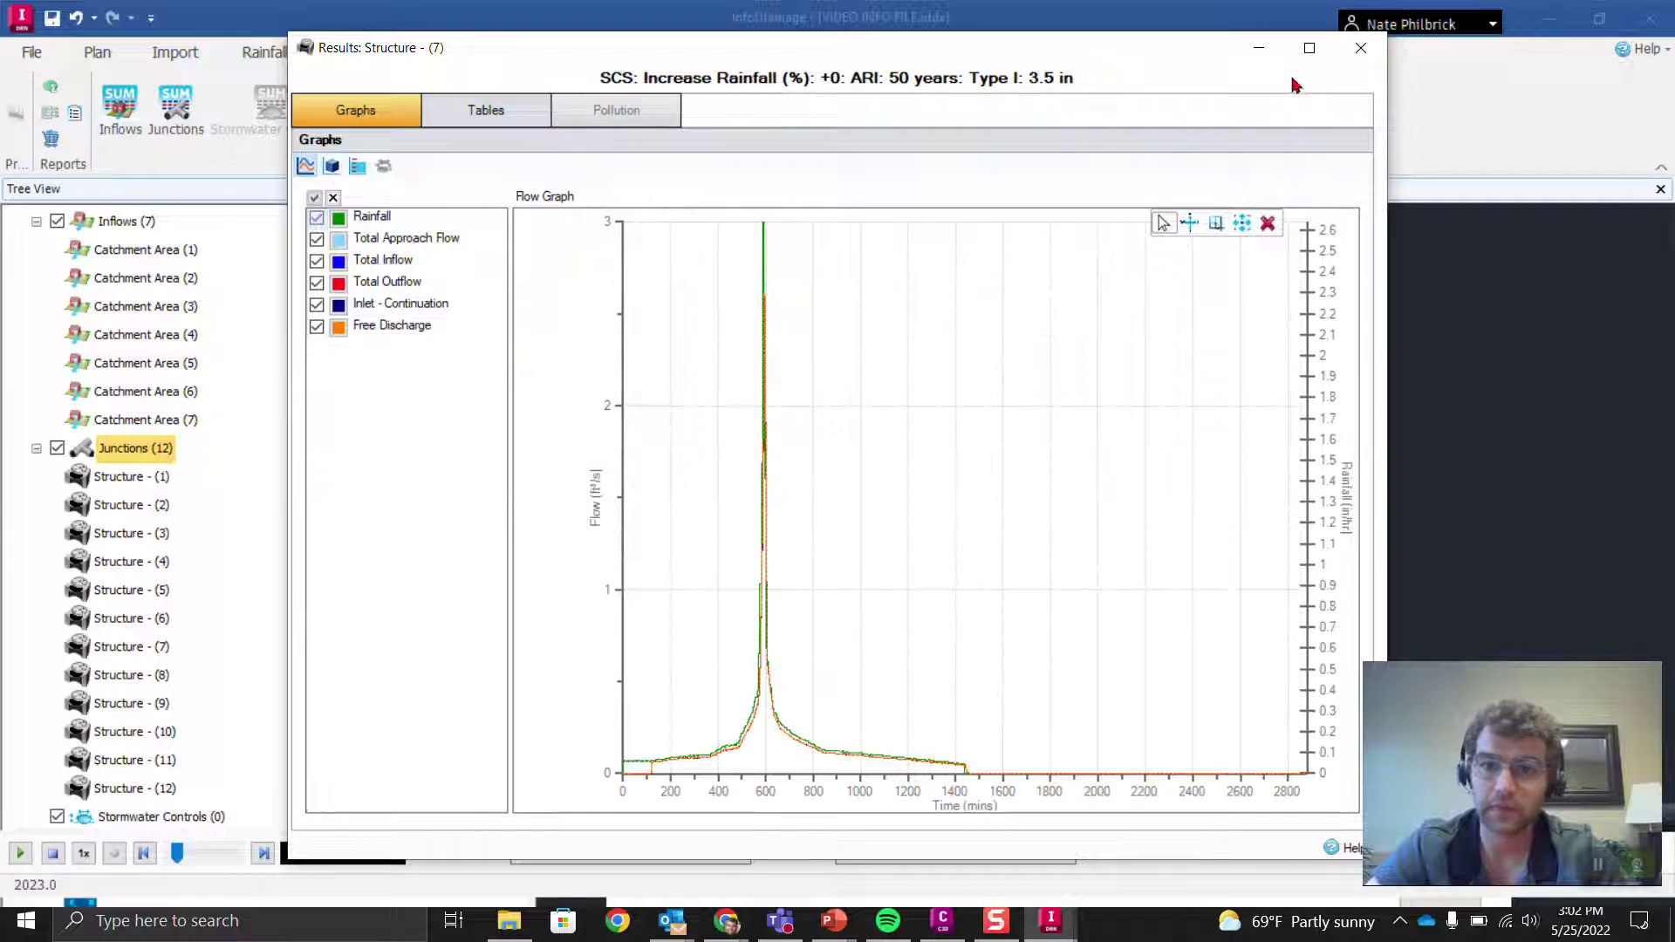
{"action": "left_click", "coordinate": [1317, 55]}
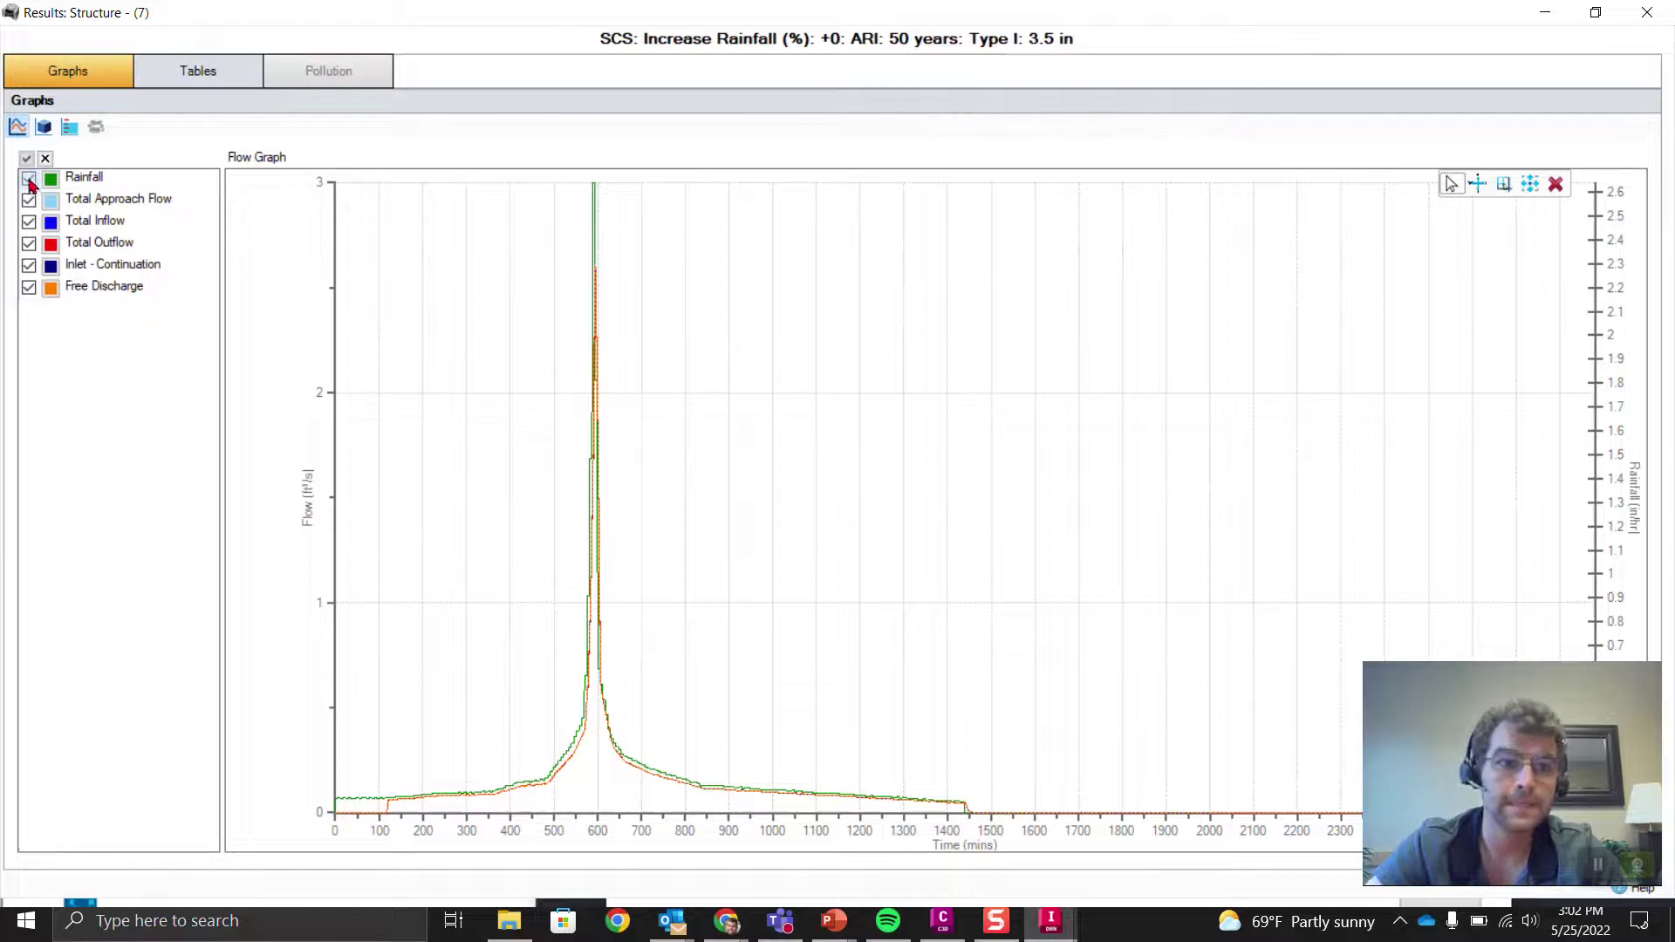
{"action": "scroll", "coordinate": [576, 784], "scroll_direction": "up", "scroll_amount": 1}
{"action": "scroll", "coordinate": [576, 783], "scroll_direction": "up", "scroll_amount": 2}
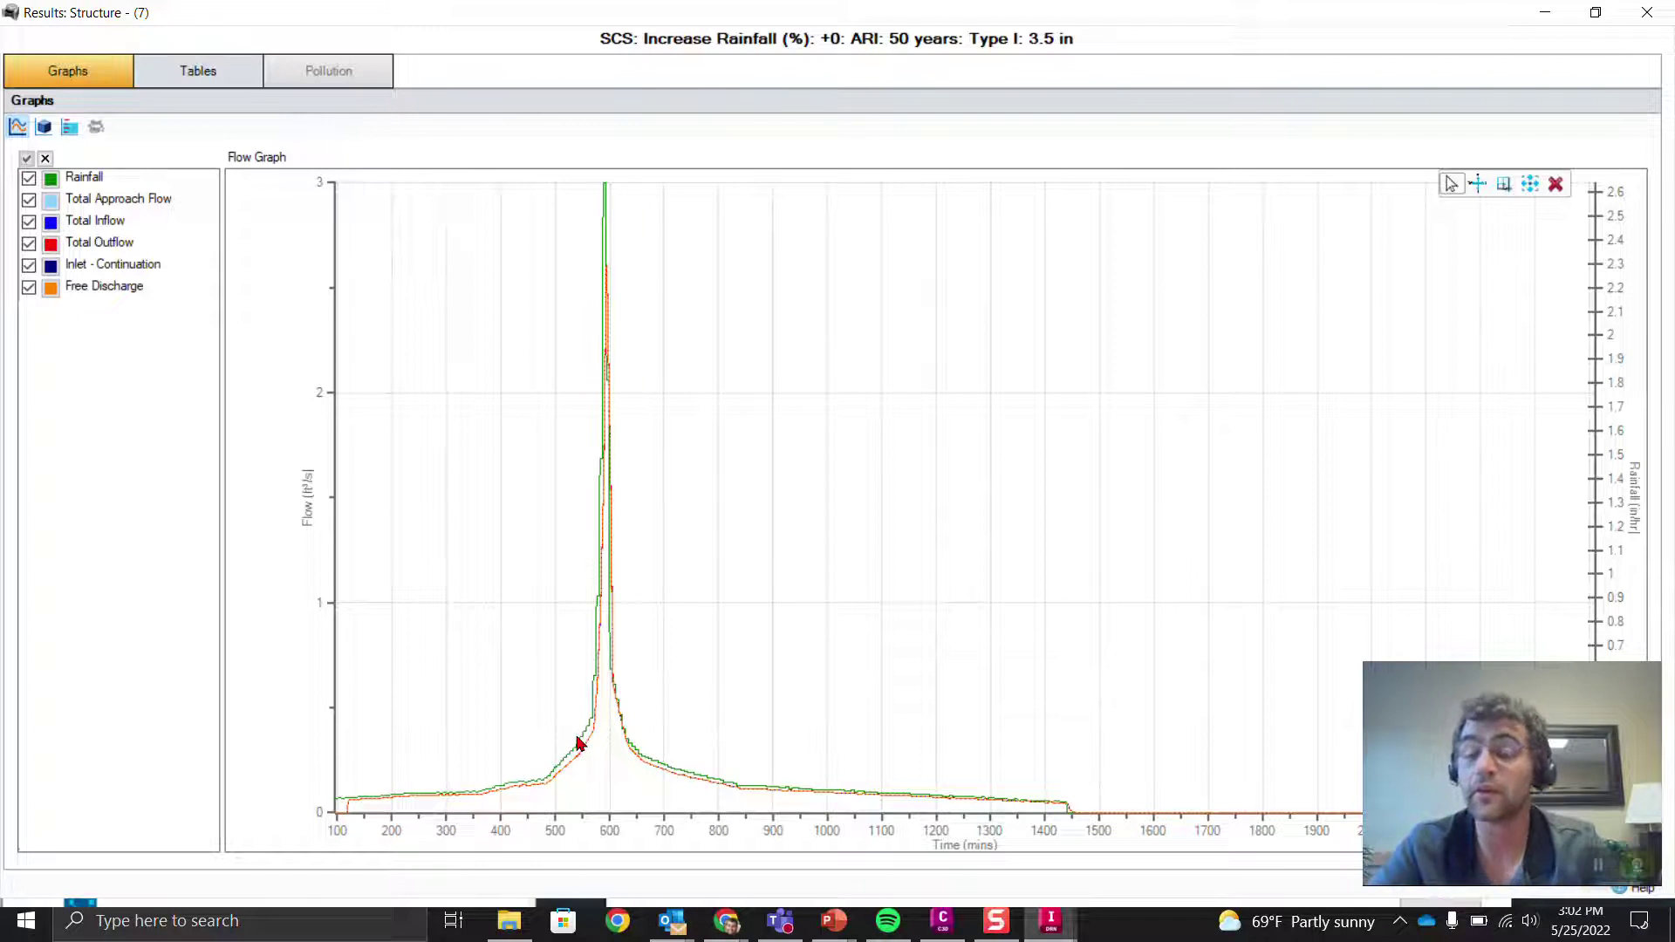
{"action": "left_click", "coordinate": [1648, 12]}
{"action": "scroll", "coordinate": [717, 507], "scroll_direction": "down", "scroll_amount": 6}
{"action": "middle_click_drag", "start_coordinate": [1119, 429], "coordinate": [1184, 562]}
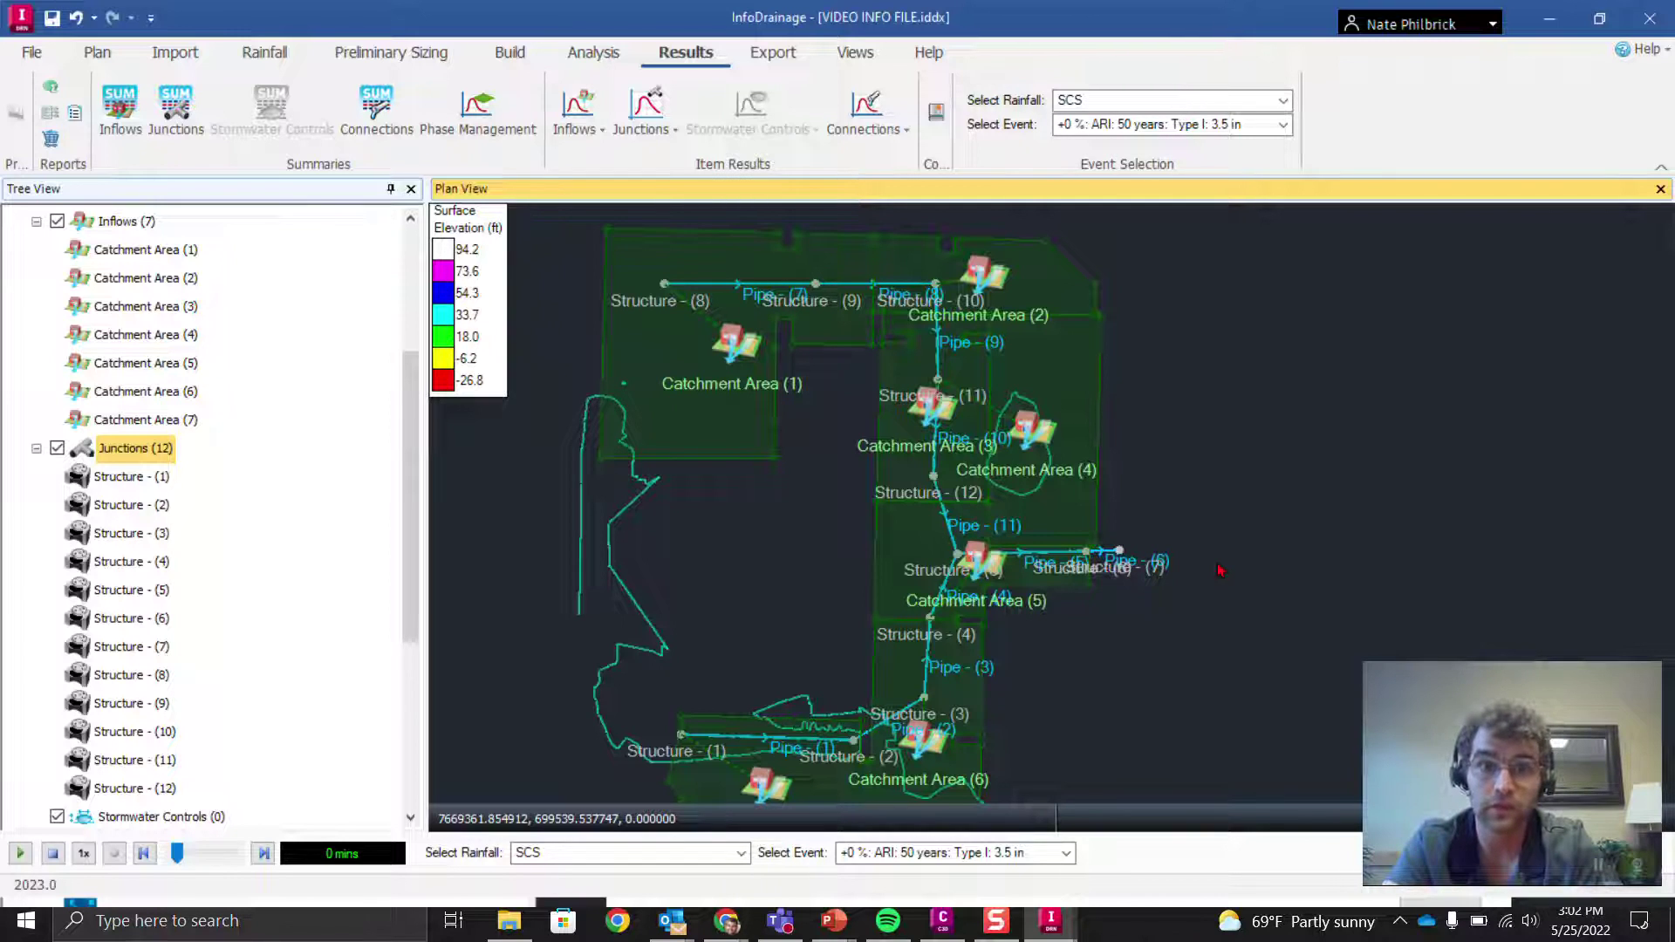
Show the Export tools for CAD, image, LandXML, GIS and text output, then switch applications.
{"action": "left_click", "coordinate": [756, 61]}
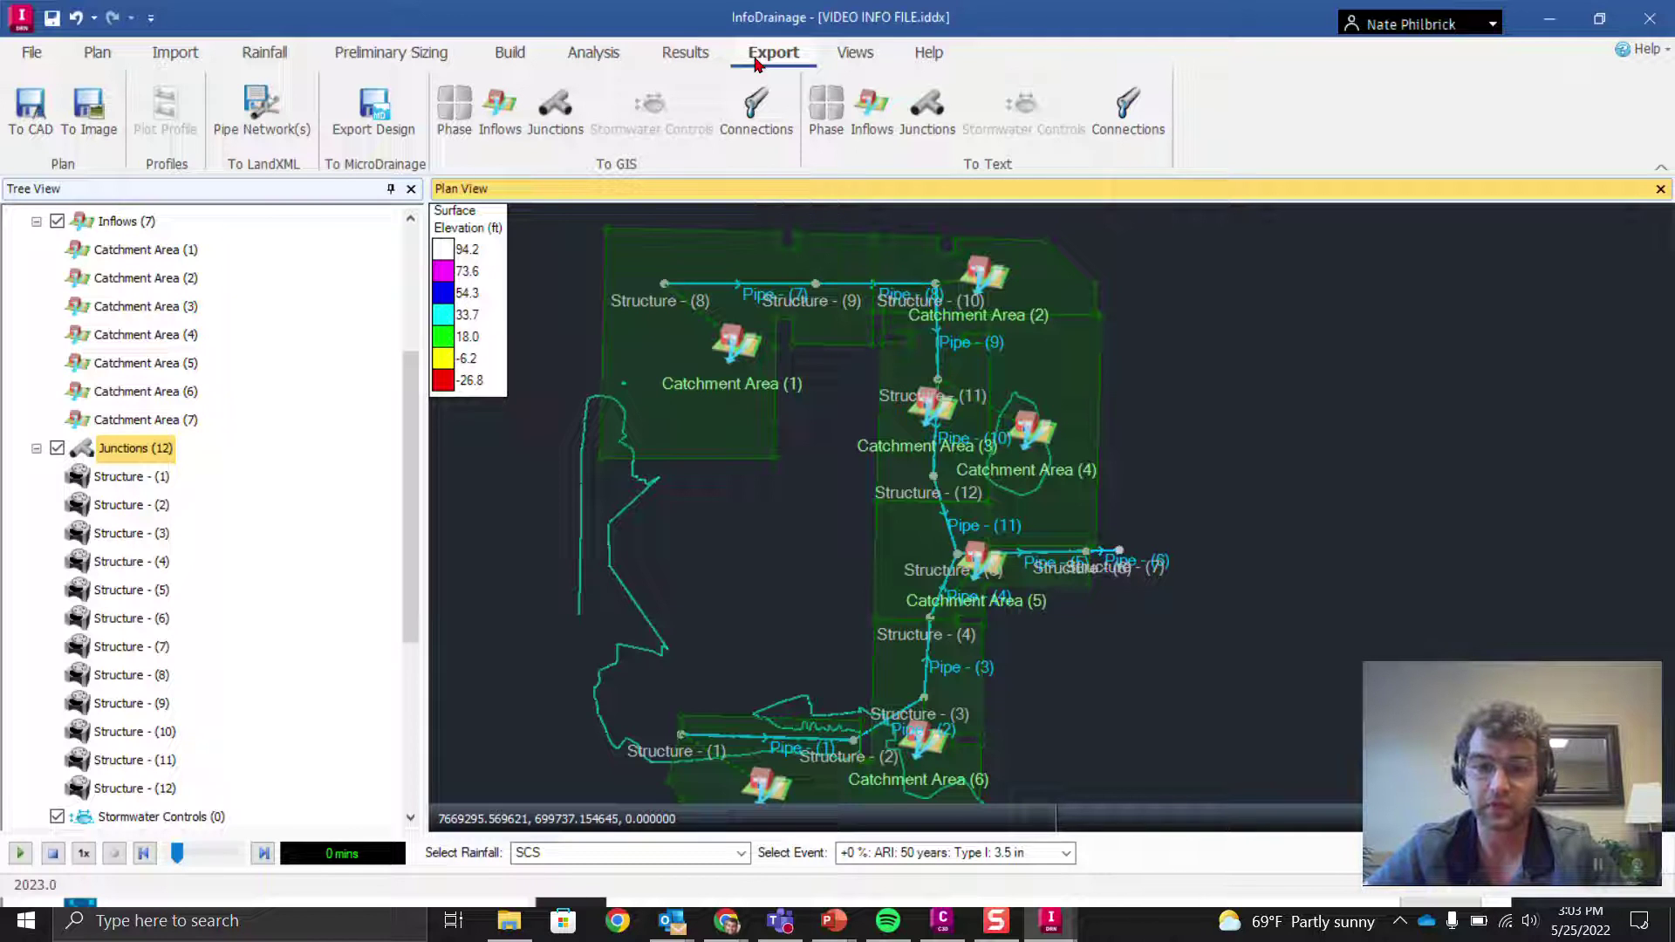
{"action": "left_click", "coordinate": [1008, 930]}
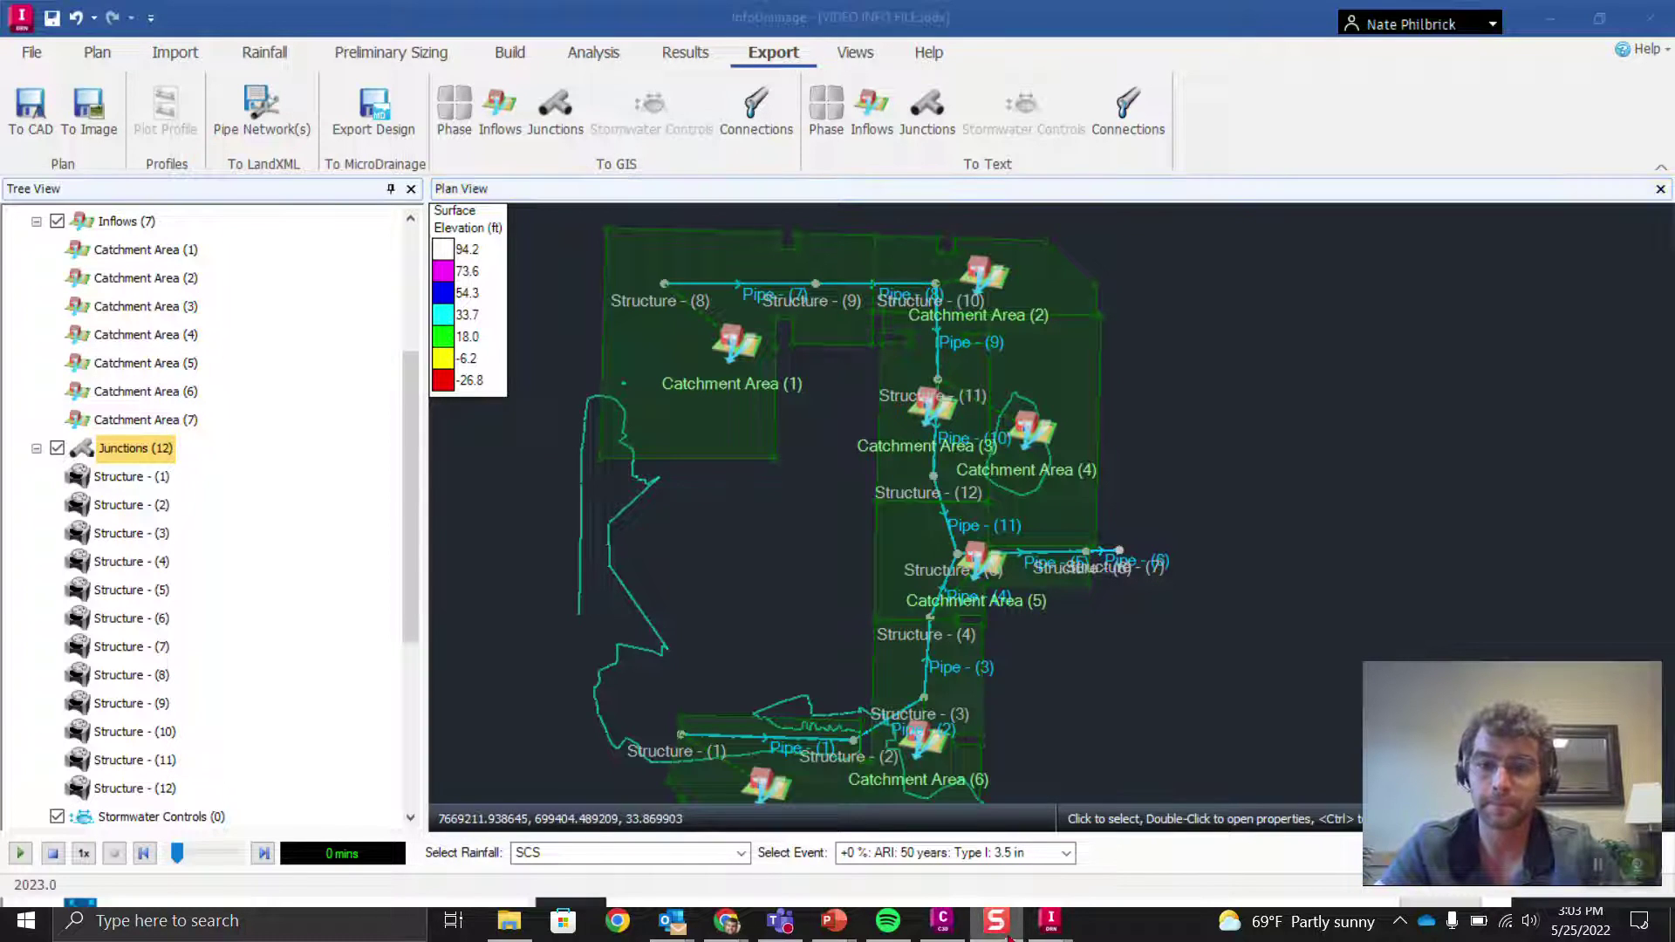